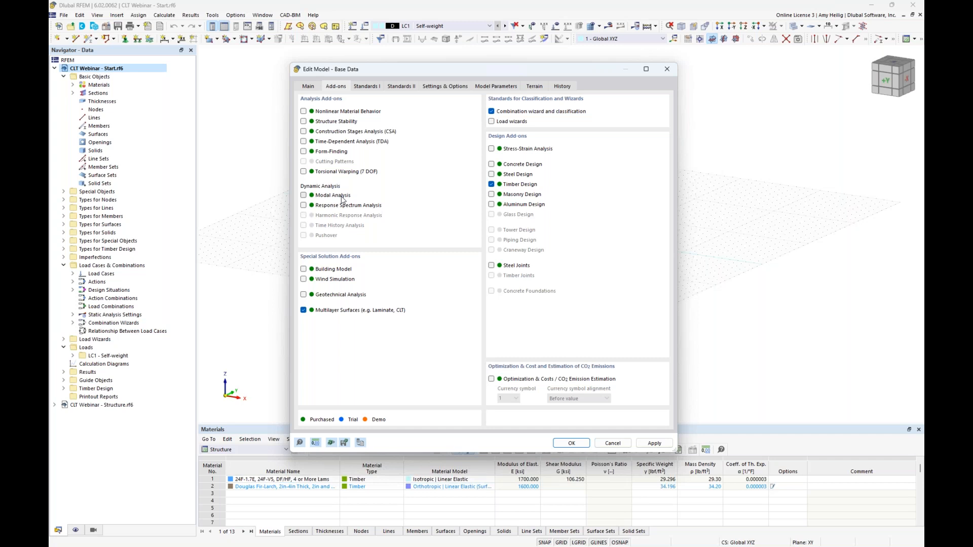
Check the load combination standard groups and inspect the ASCE 7 | Wood 2022 combination settings, including redundancy and creep factors.
left_click(365, 86)
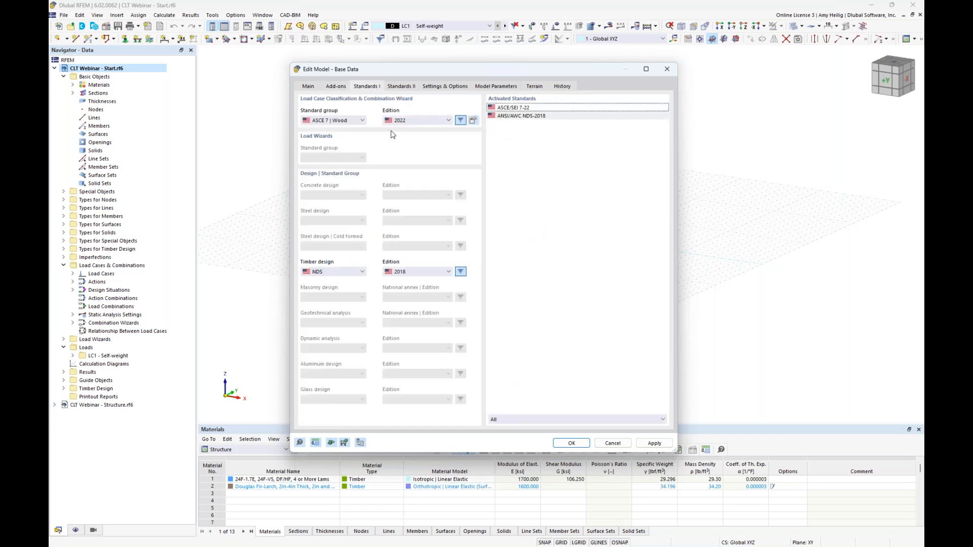
left_click(363, 122)
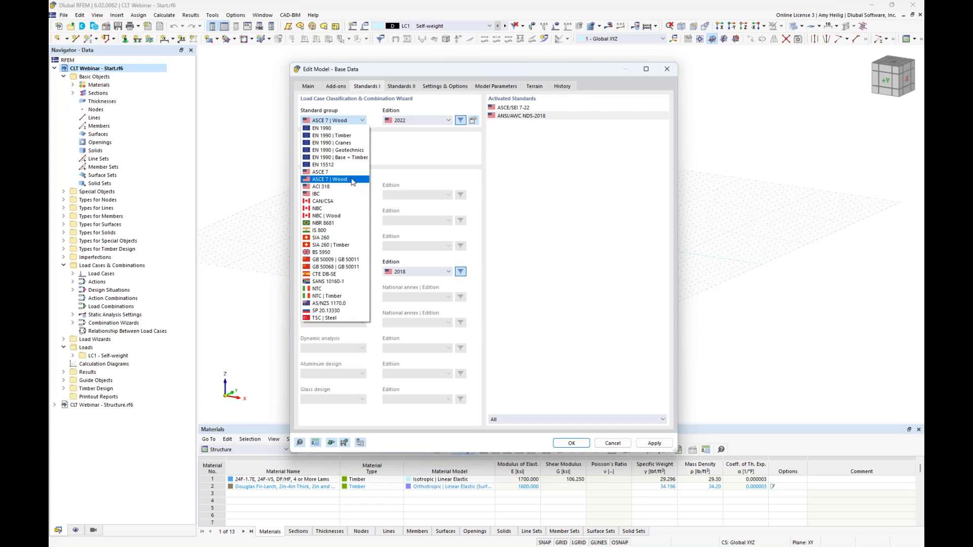
left_click(424, 171)
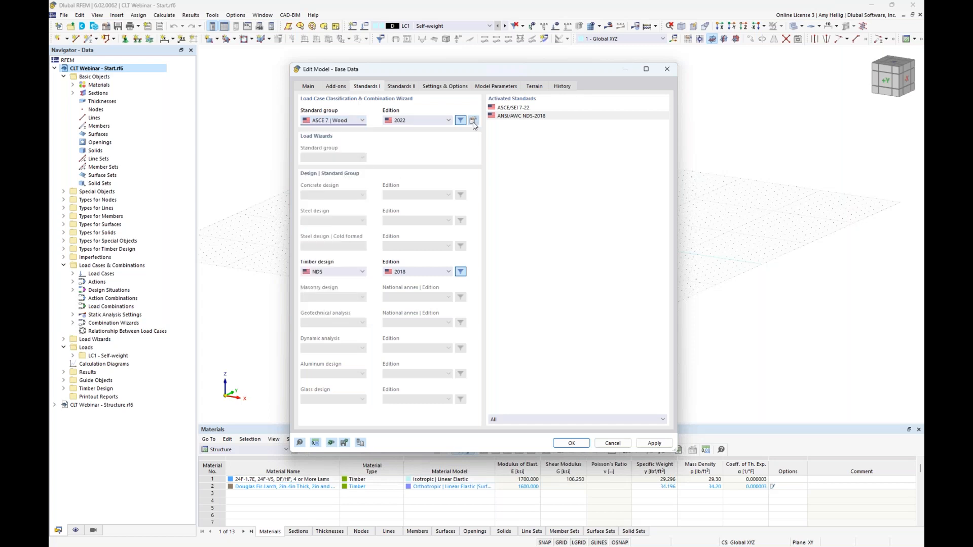
left_click(474, 121)
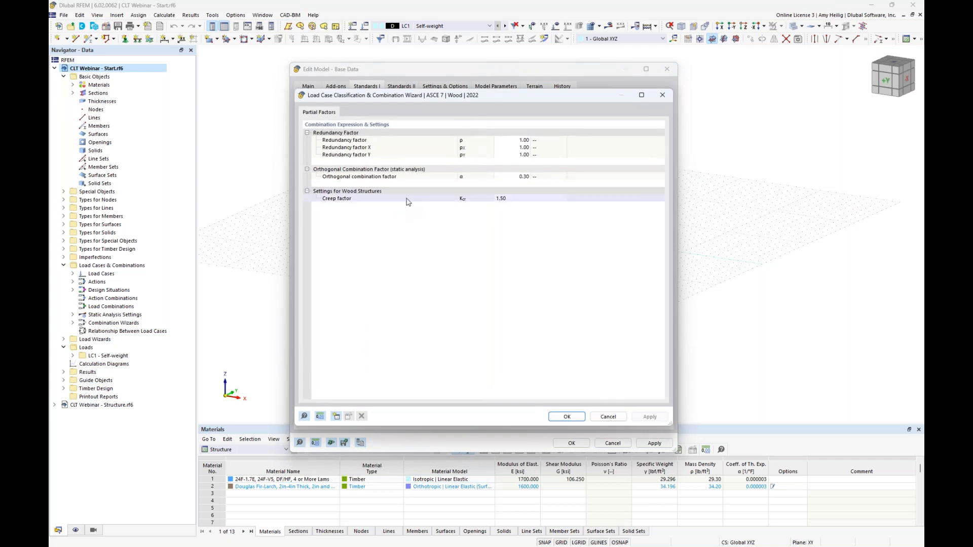
left_click(608, 417)
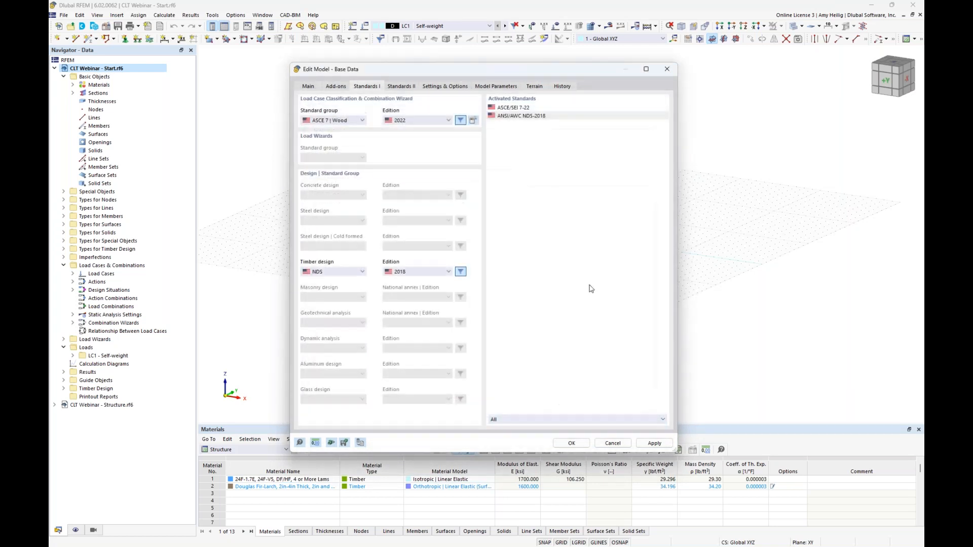
Review the standard groups offered for load combinations and timber design, and close the model's base data.
left_click(362, 122)
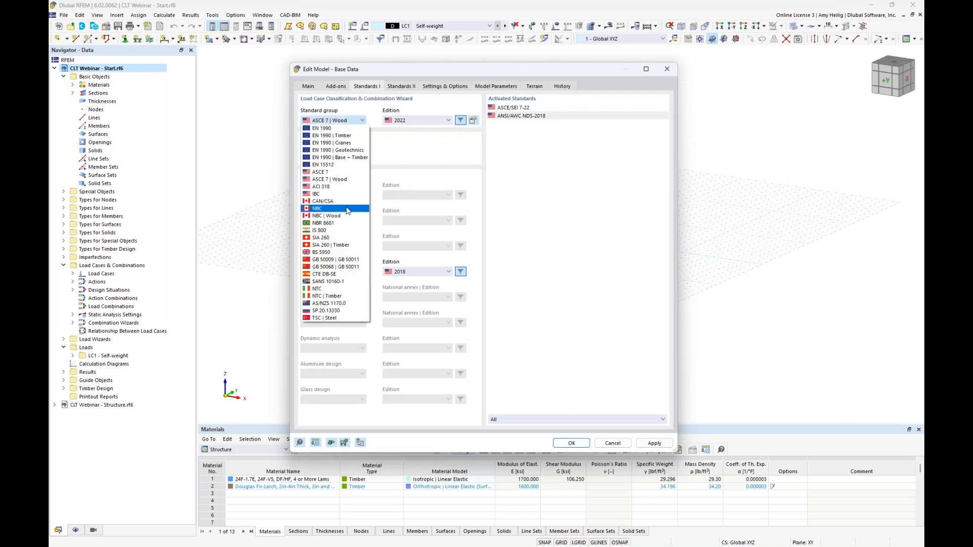
left_click(422, 169)
left_click(350, 273)
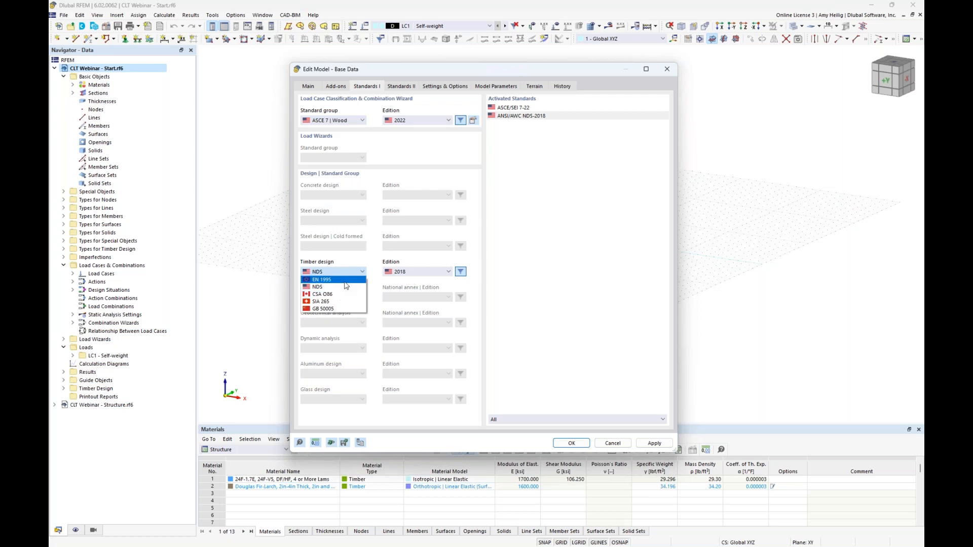
left_click(414, 213)
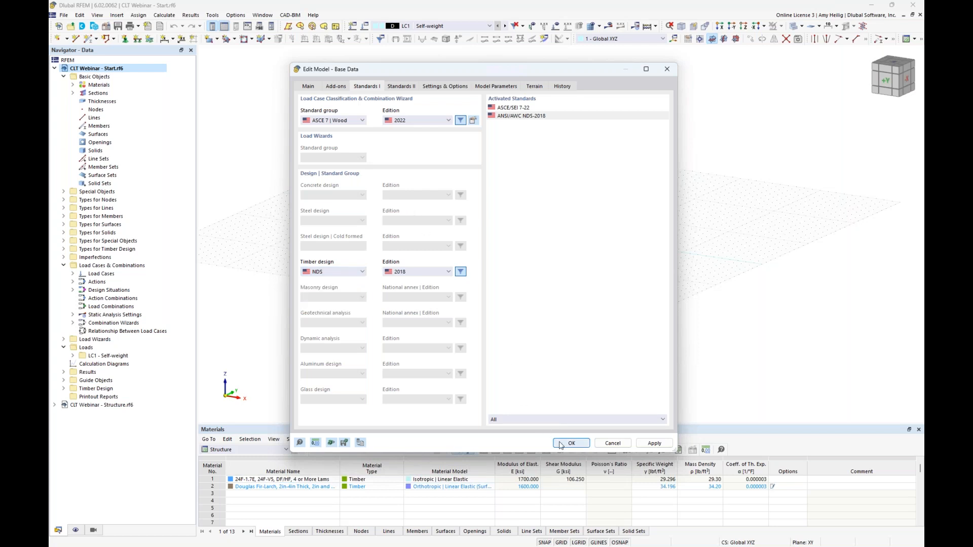
key("Return")
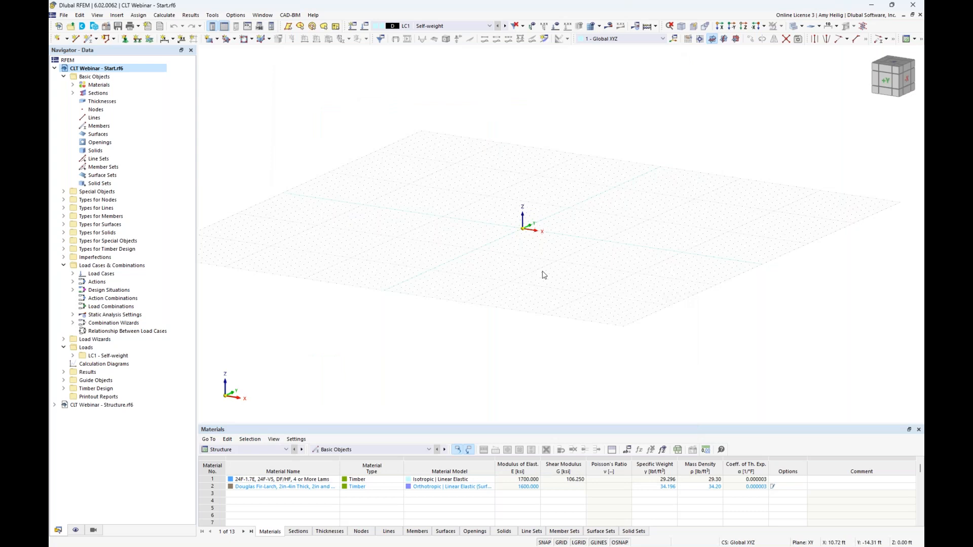
Switch the work plane to XZ and start a new rectangular surface.
left_click(737, 40)
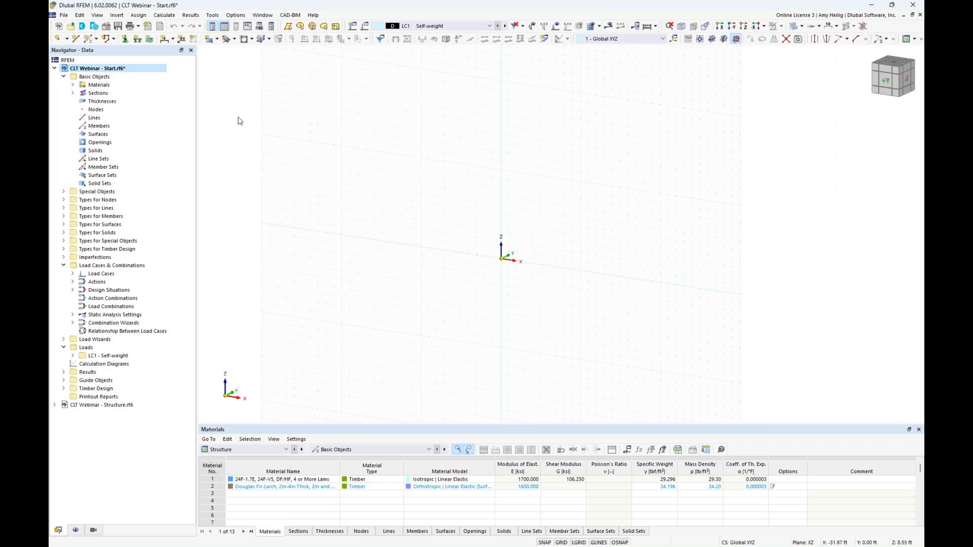
left_click(207, 40)
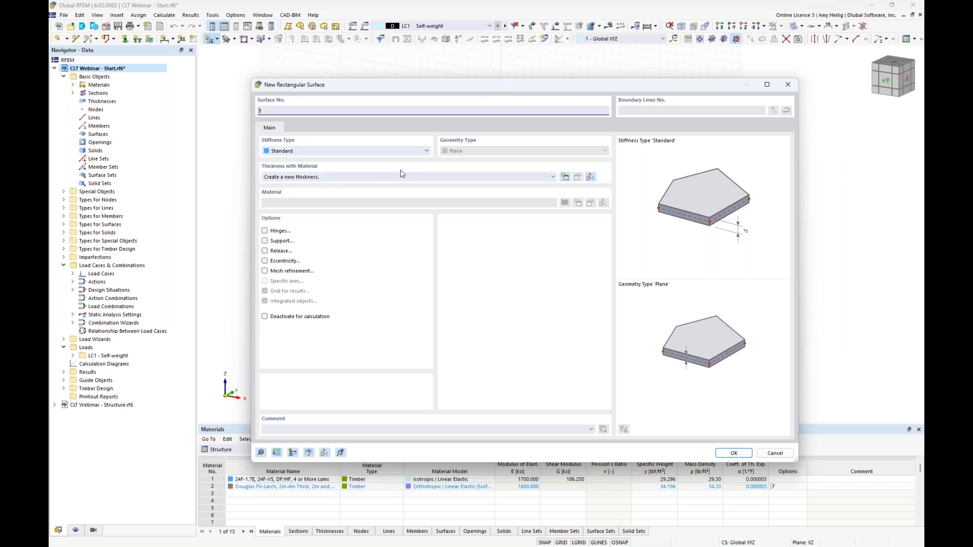
Create a new thickness of type Layers for the surface and display its layer table.
left_click(565, 177)
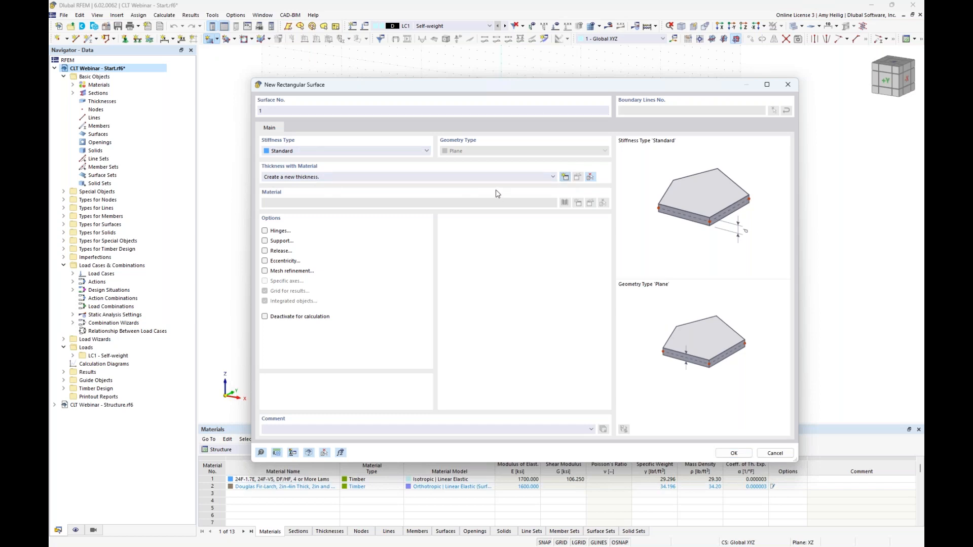
left_click(485, 144)
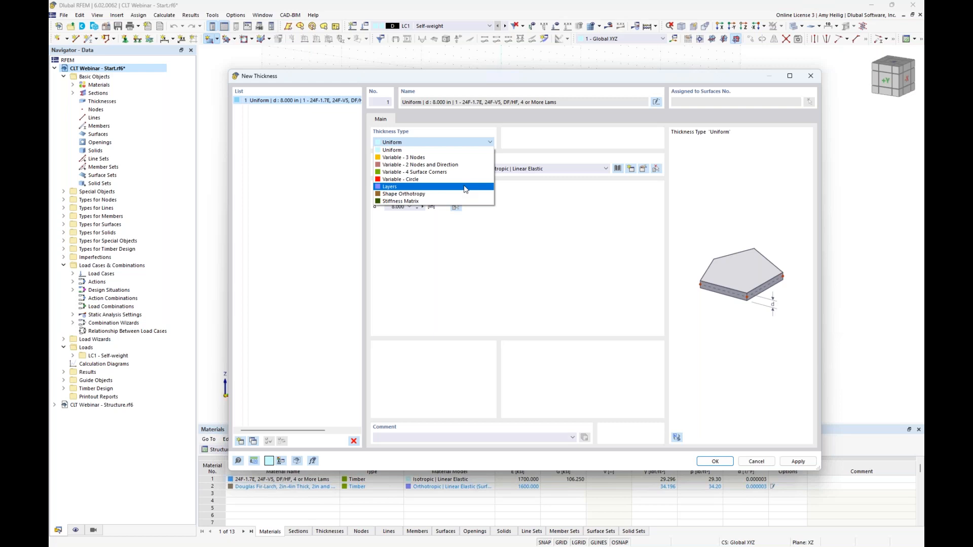
left_click(401, 187)
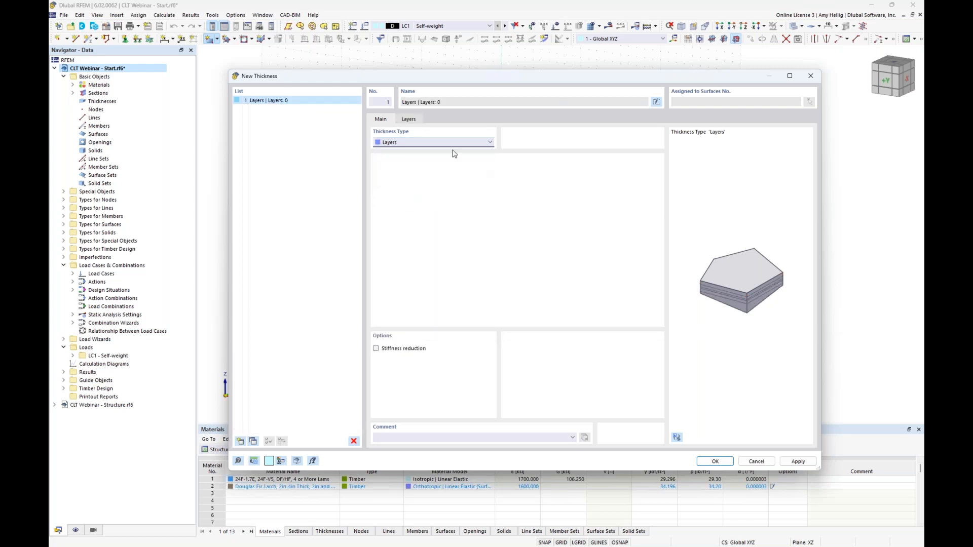
left_click(415, 120)
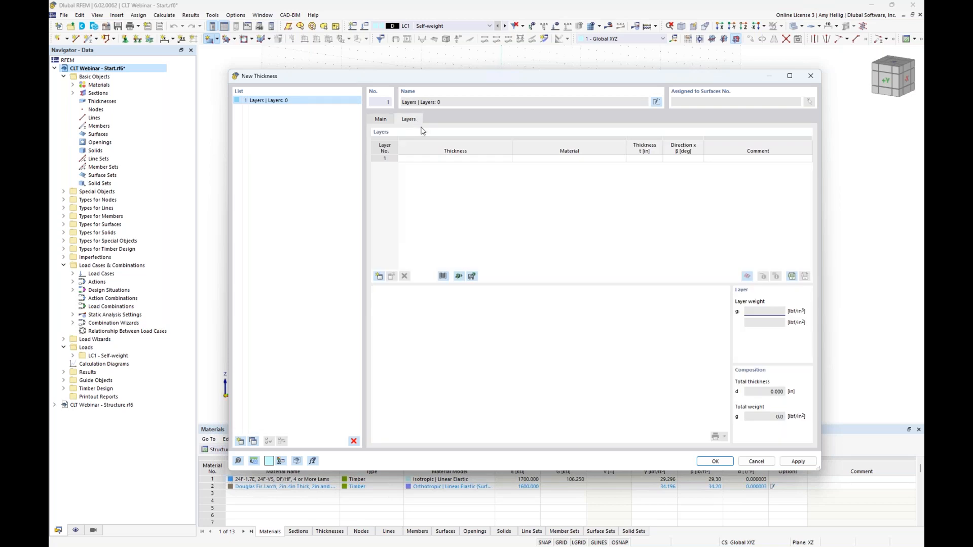
Start a new material for layer 1 and open the material library.
left_click(544, 160)
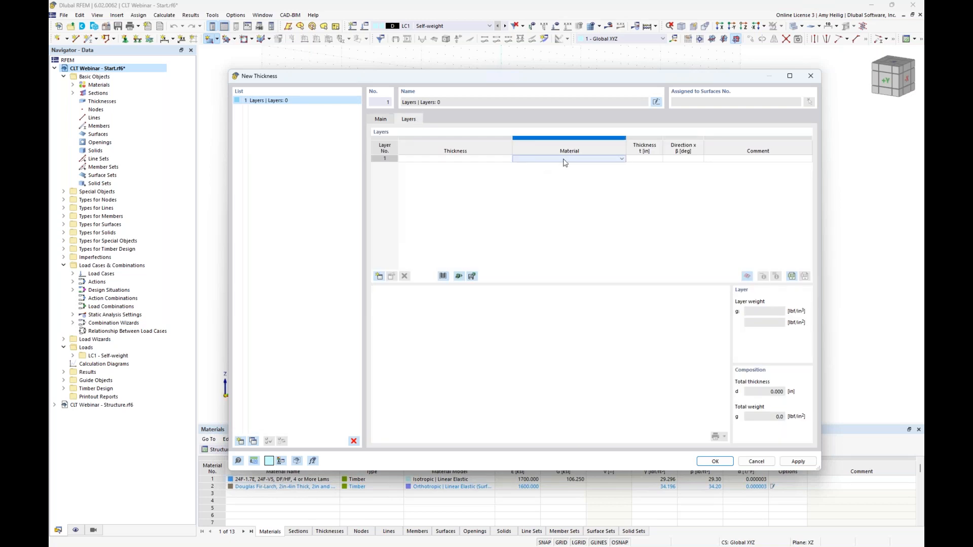
left_click(622, 159)
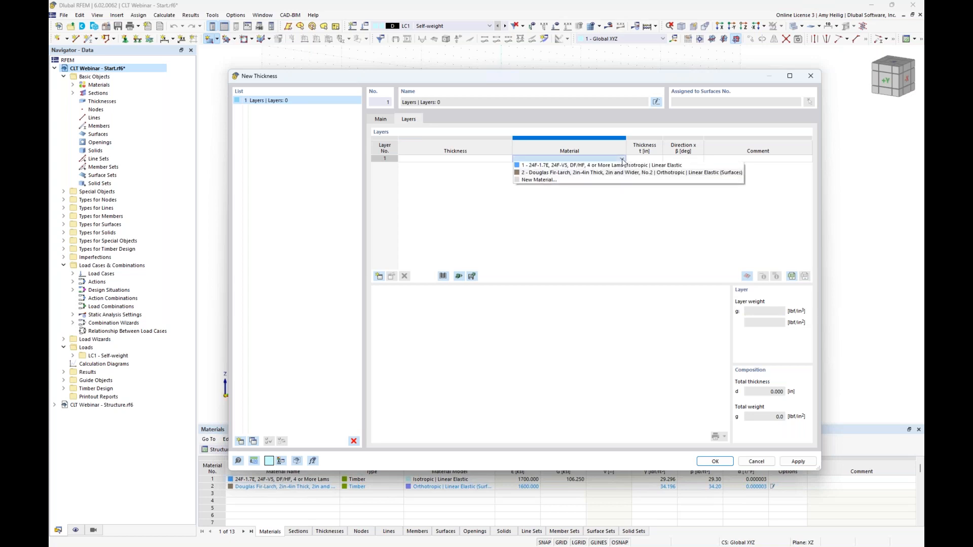
left_click(593, 180)
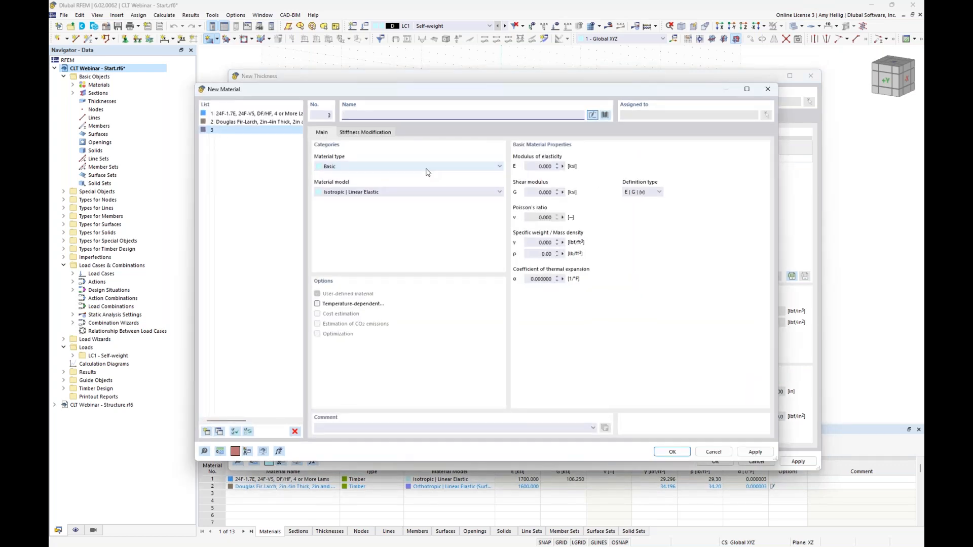
left_click(605, 115)
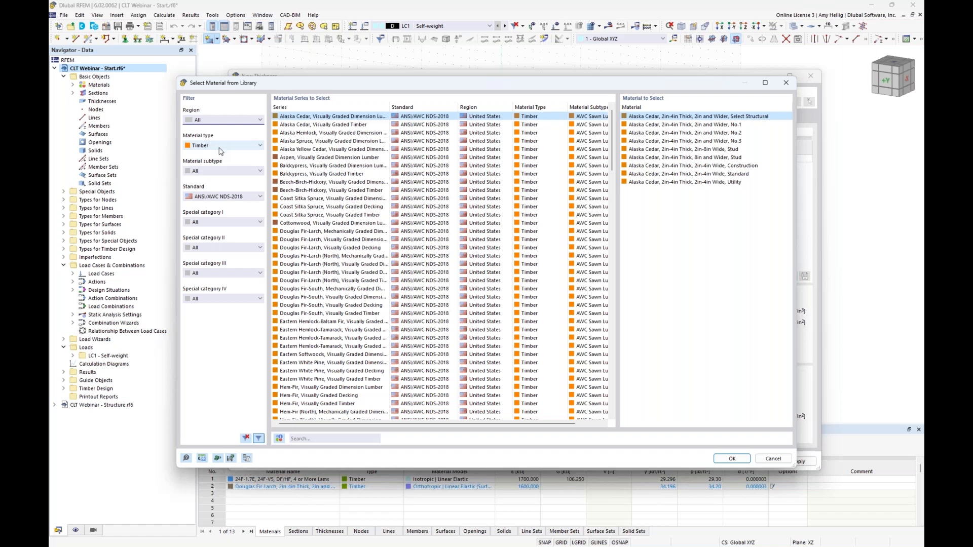
Browse the available material standards and the ANSI/AWC NDS-2018 timber series in the library.
left_click(234, 197)
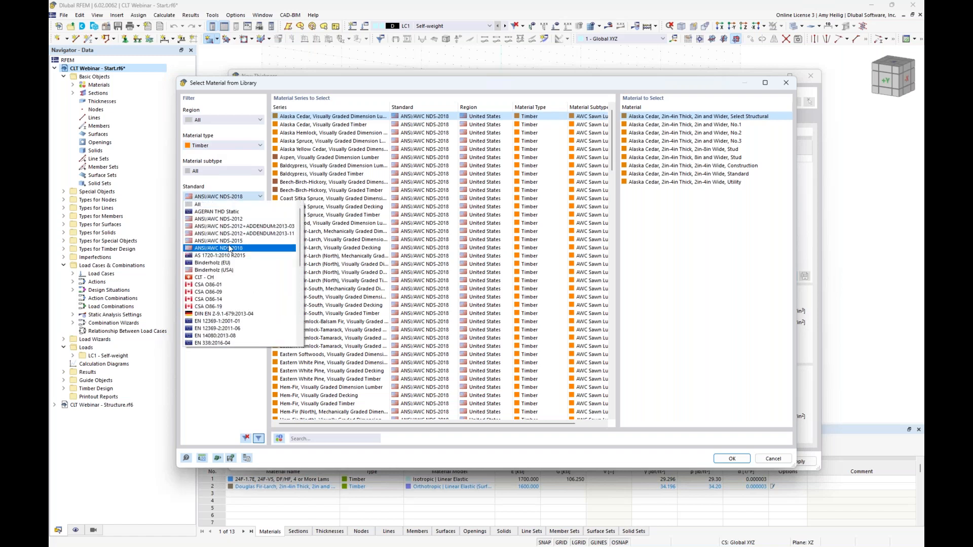
left_click(225, 366)
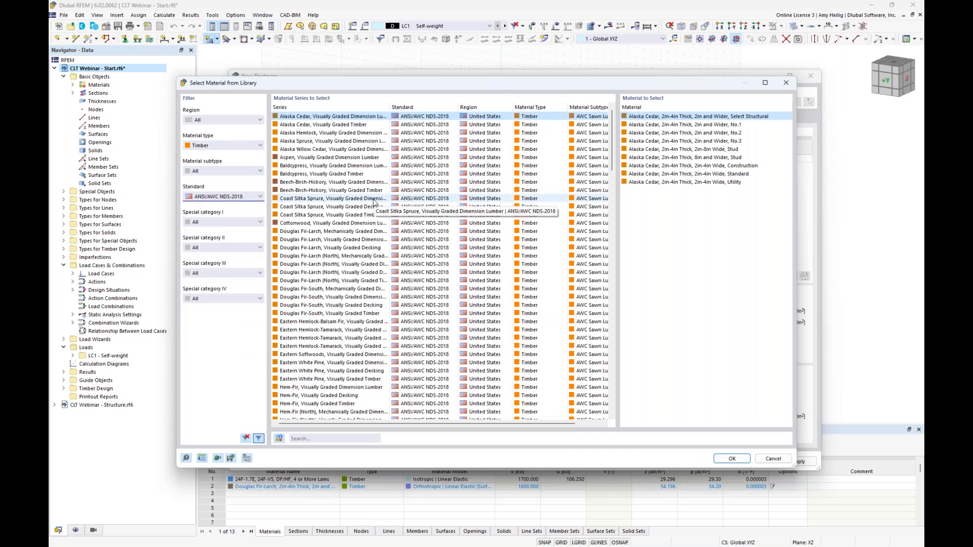
left_click(355, 214)
scroll(357, 260, "down", 1)
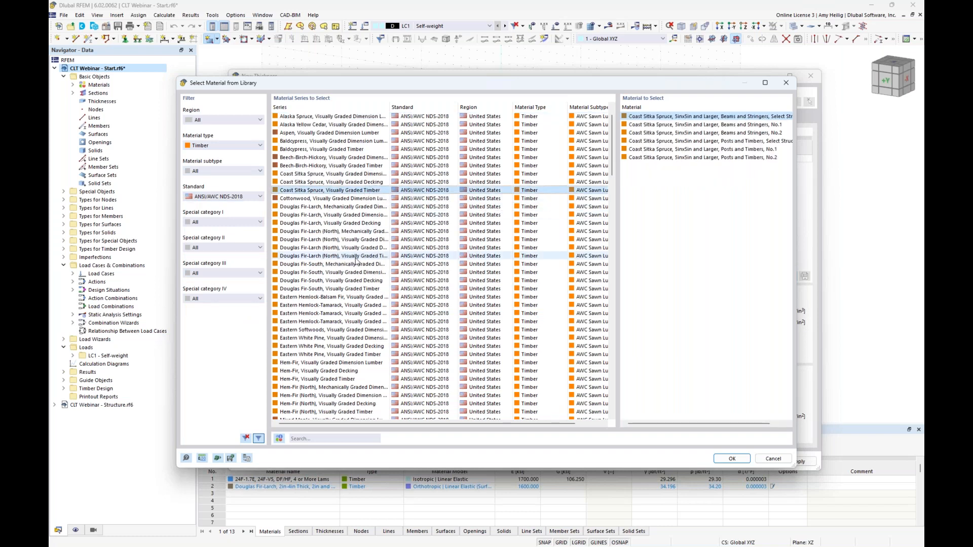
scroll(356, 259, "down", 1)
left_click(352, 274)
scroll(345, 273, "down", 5)
left_click(354, 288)
left_click(345, 330)
left_click(355, 239)
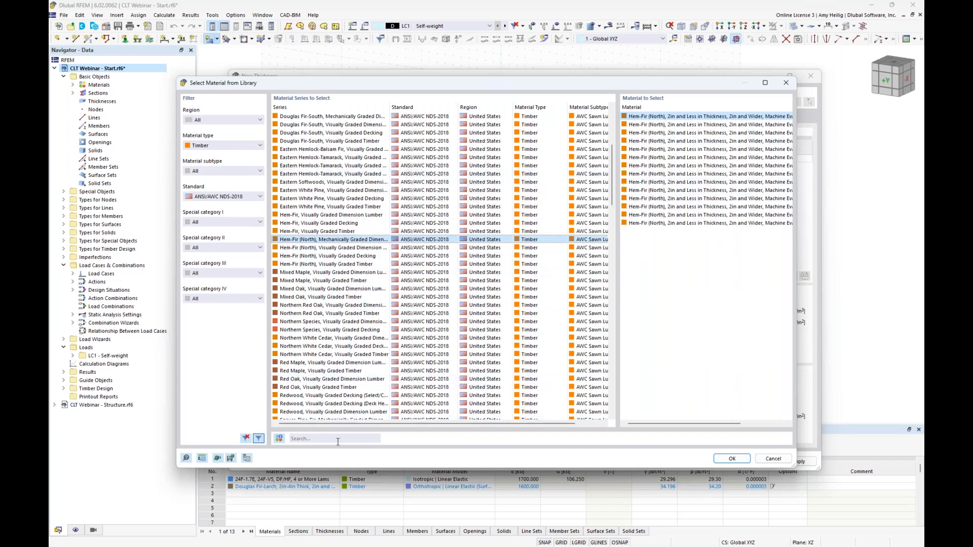
left_click(235, 218)
Search the material library for "douglas" and accept the preselected mechanically graded Douglas Fir-Larch material.
left_click(296, 430)
left_click(300, 437)
type("douglas")
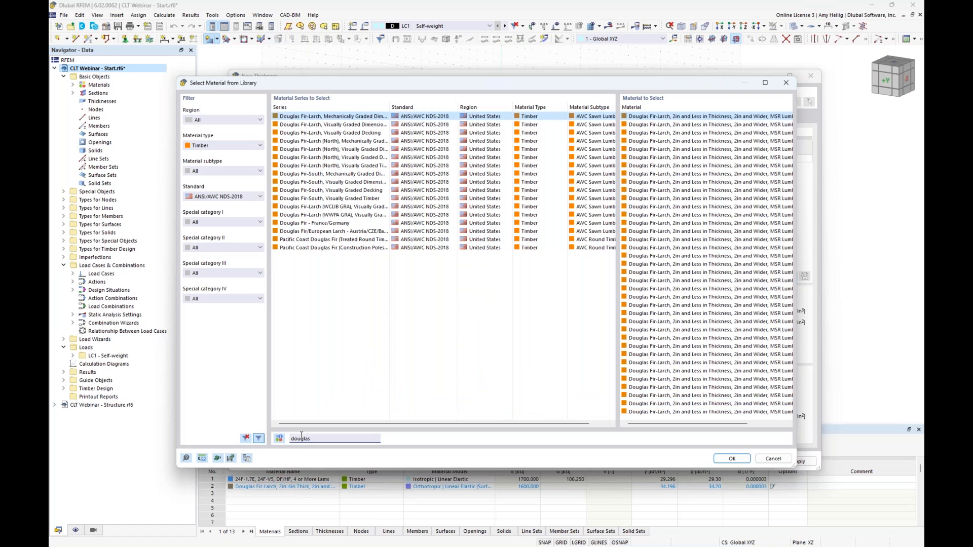
key("Return")
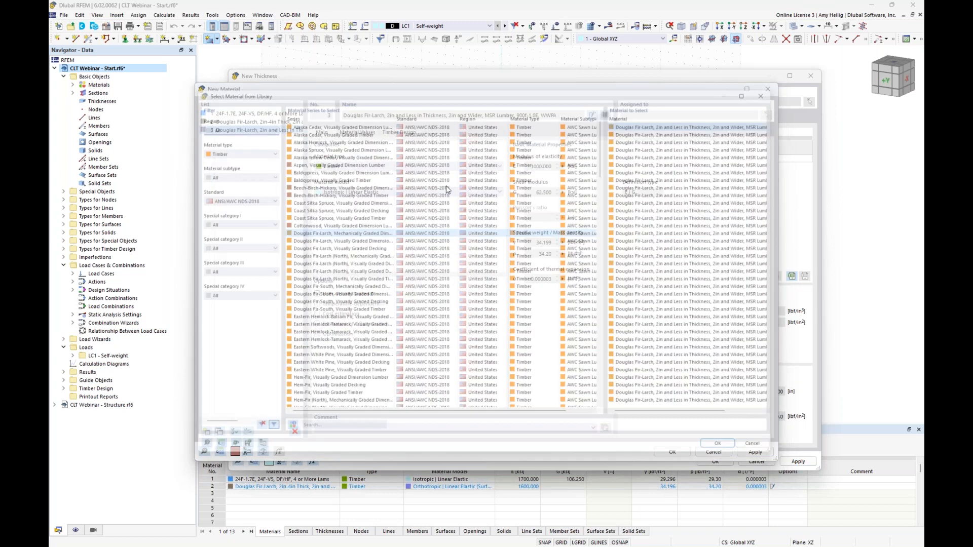
Search the library for "douglas" and choose visually graded Douglas Fir-Larch, 2in-4in Thick, 2in and Wider, No.3.
left_click(311, 439)
type("douglas")
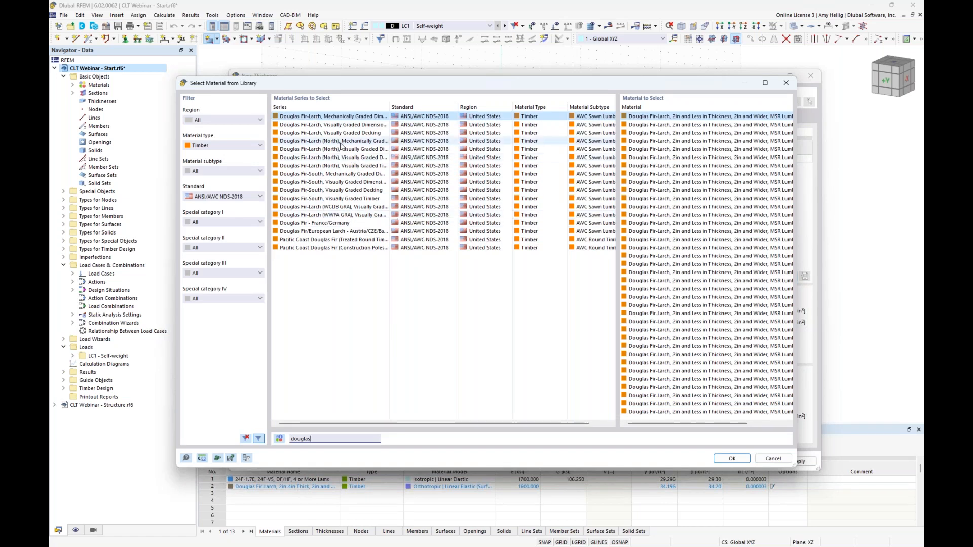
left_click(350, 125)
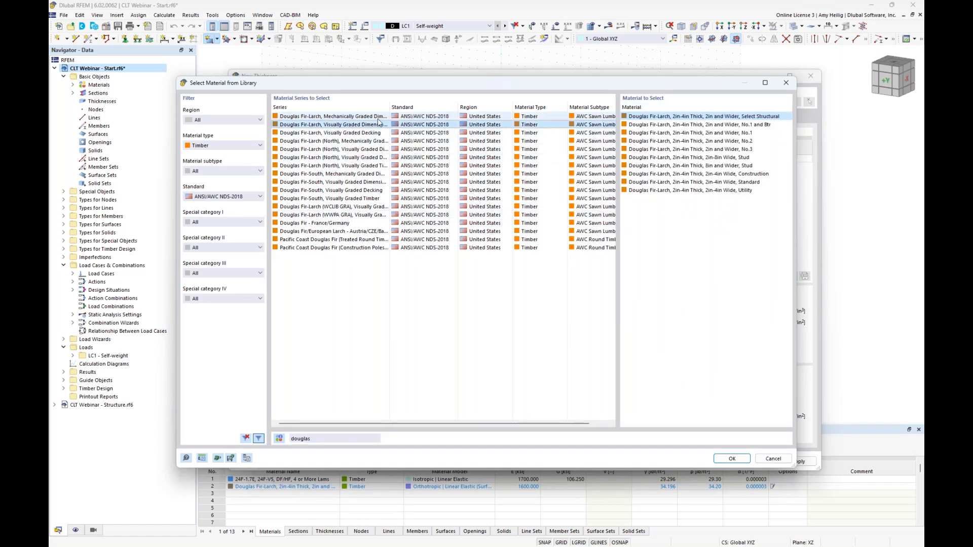
left_click(712, 149)
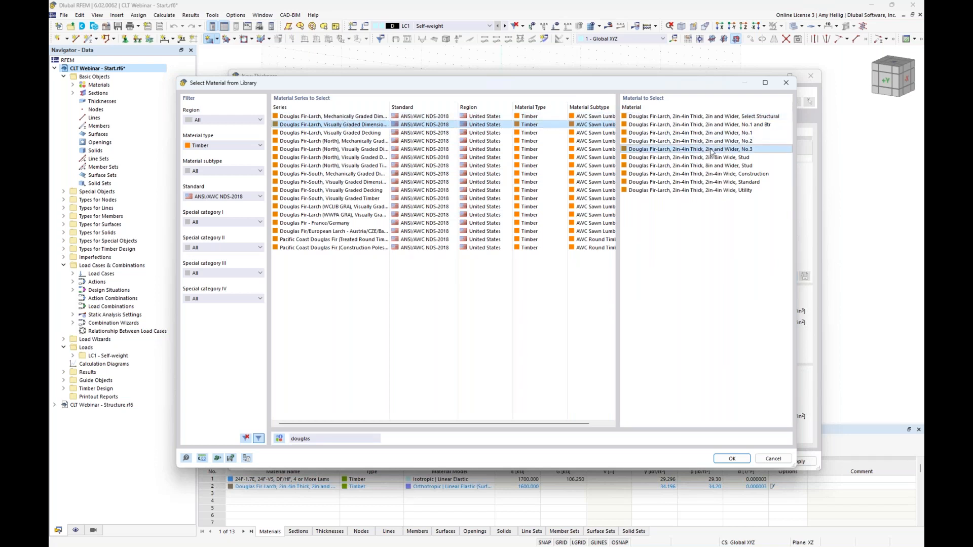
left_click(732, 459)
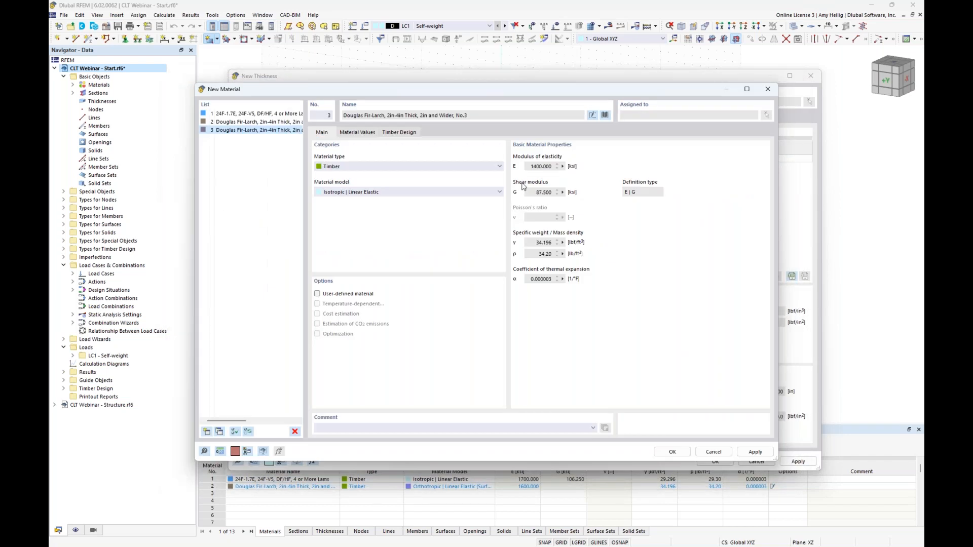
Set the new material's model to Orthotropic | Linear Elastic (Surfaces) and enable the user-defined material option.
left_click(402, 193)
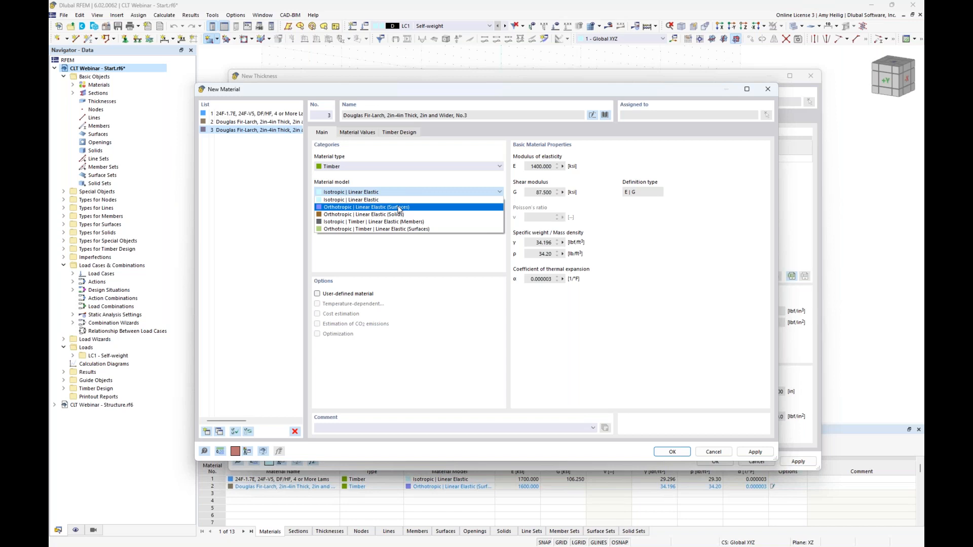
left_click(399, 208)
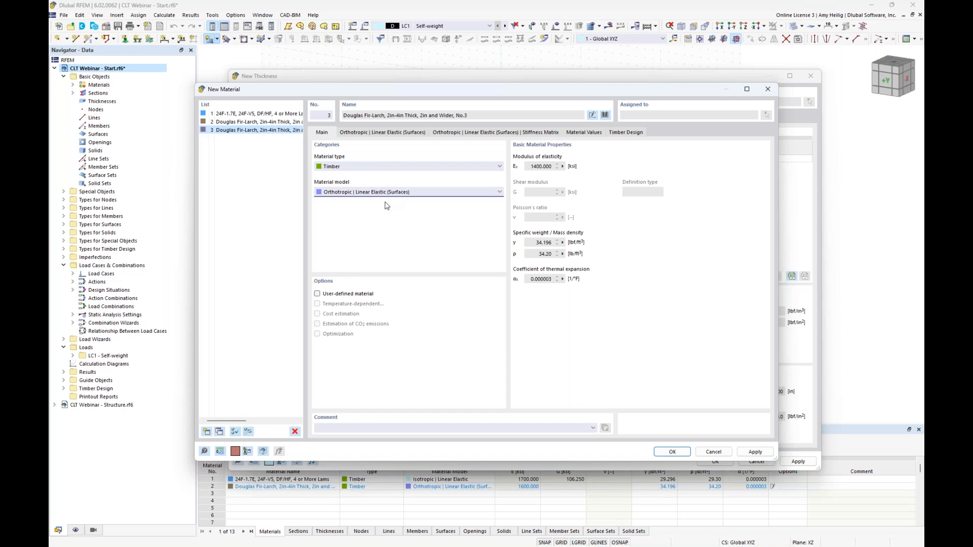
left_click(318, 294)
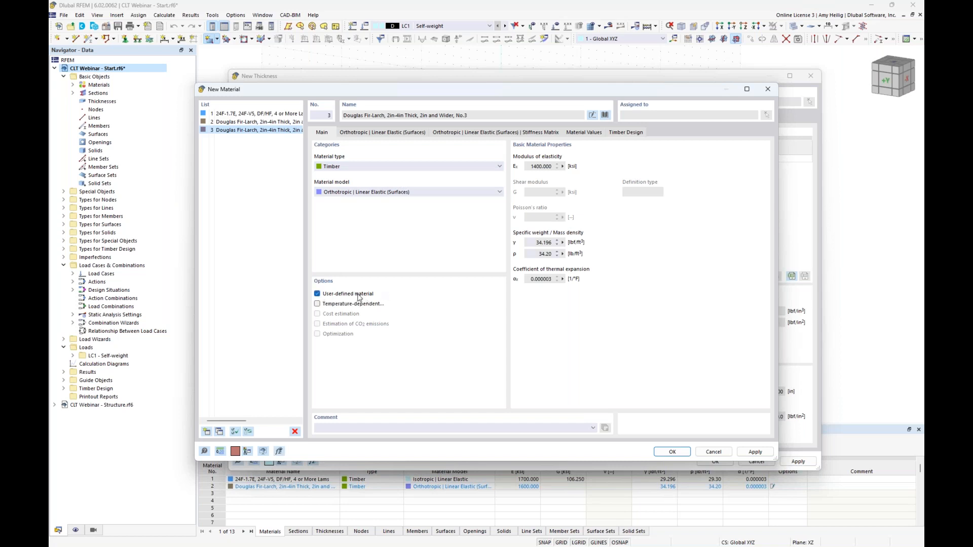
Review the new material's orthotropic stiffness parameters and its timber material values, and return to its main settings.
left_click(391, 133)
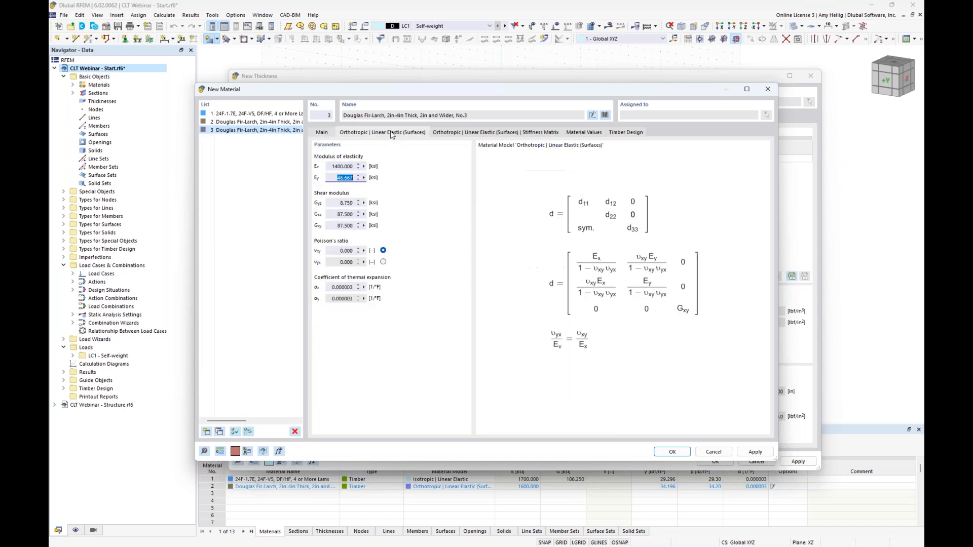
left_click(335, 178)
left_click_drag(335, 178, 352, 180)
type("0")
left_click(576, 132)
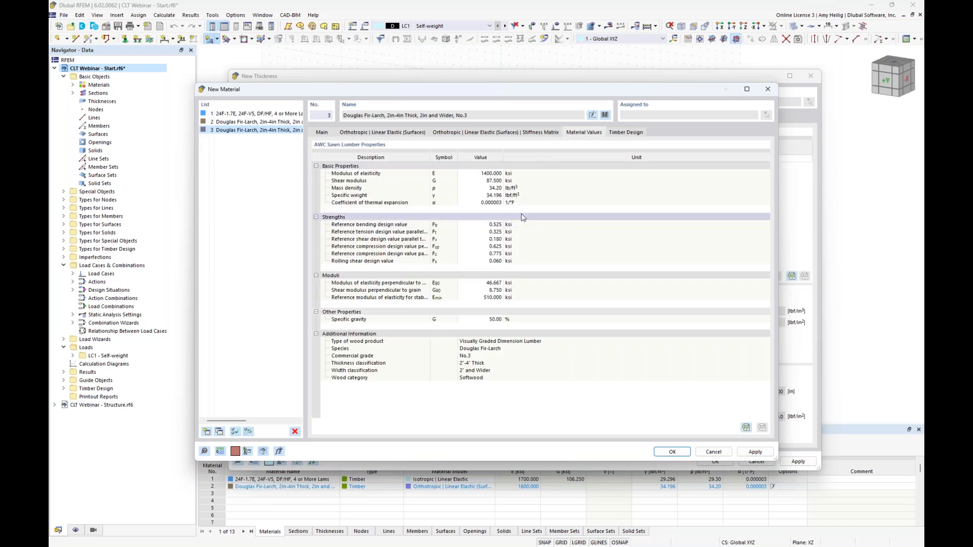
left_click(327, 135)
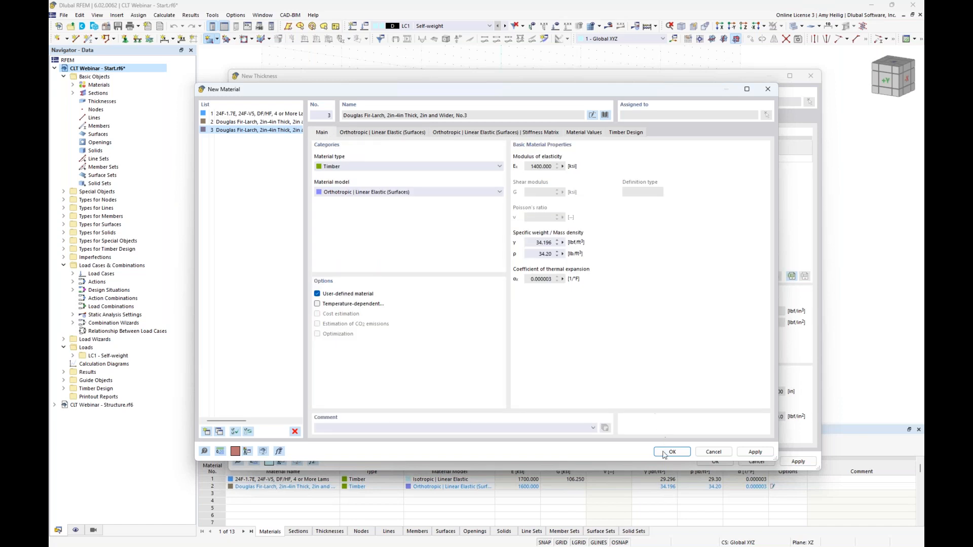
Accept the new material and define layer 1 as 1.5 in of Douglas Fir-Larch, 2in-4in Thick, 2in and Wider, No.2.
key("Return")
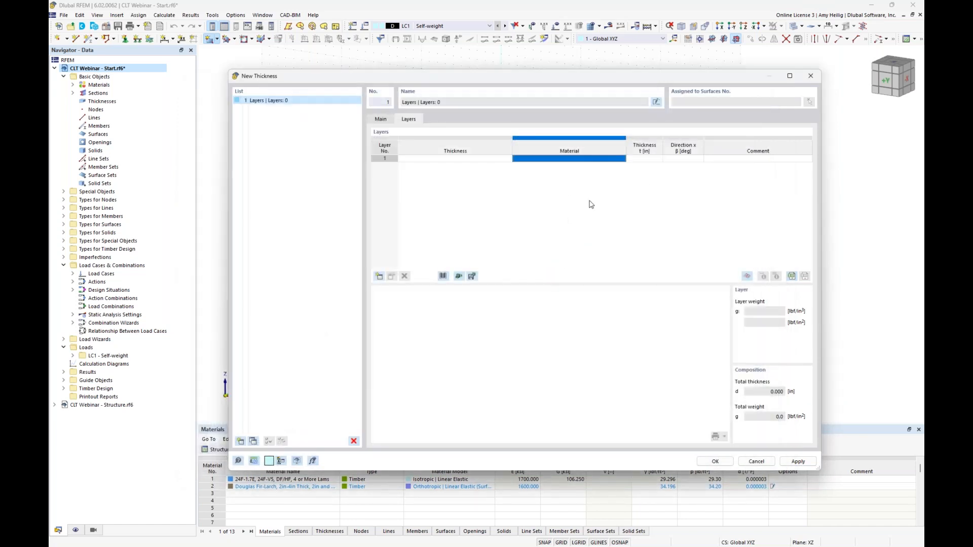
left_click(613, 159)
left_click(622, 159)
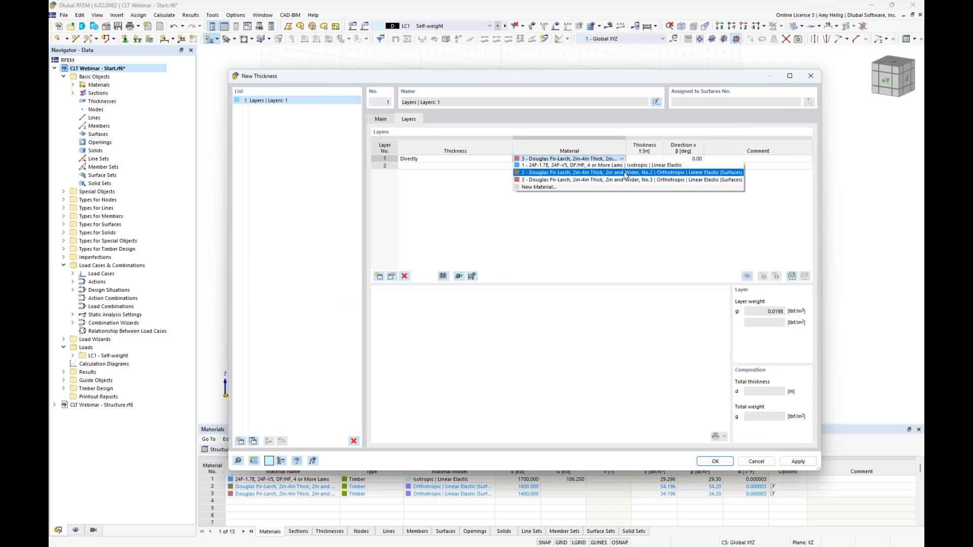
left_click(626, 173)
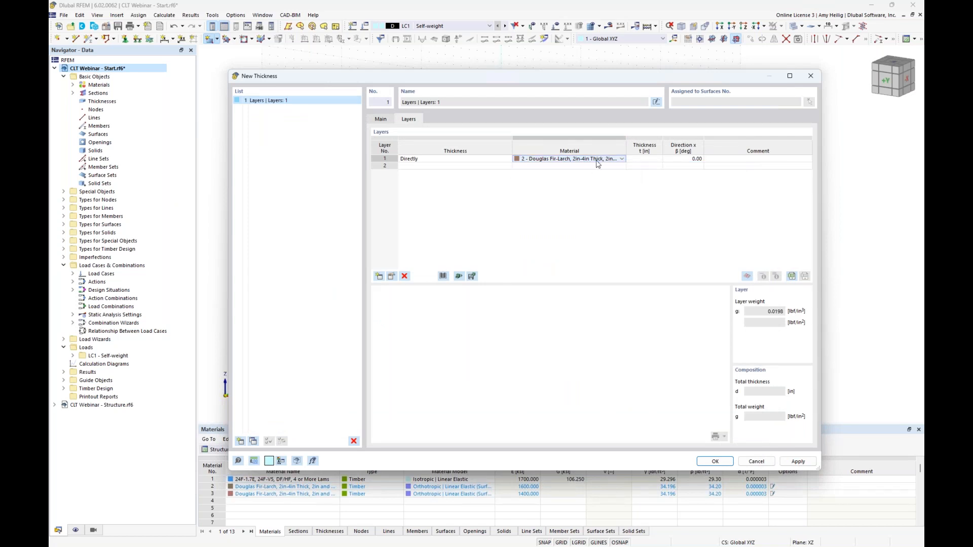
left_click(641, 159)
type("1.5")
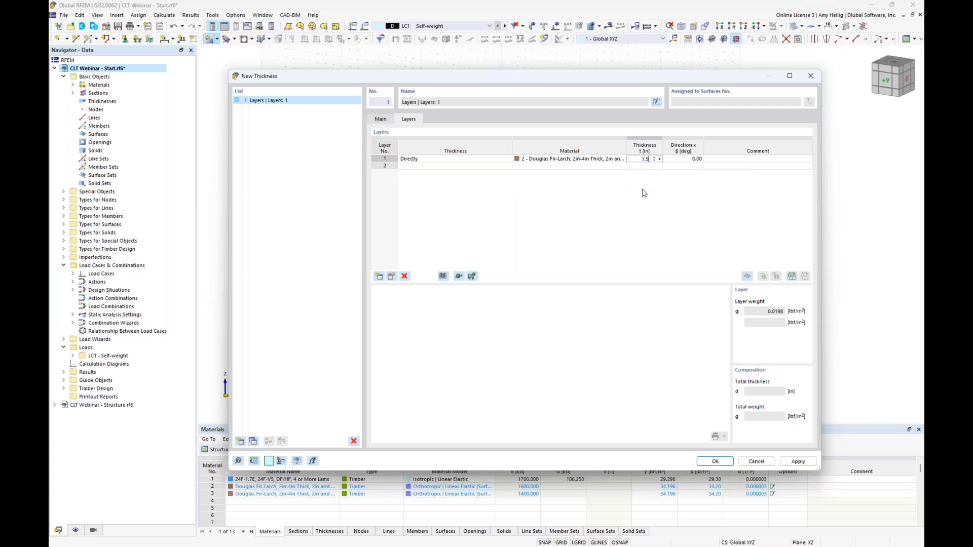
left_click(679, 160)
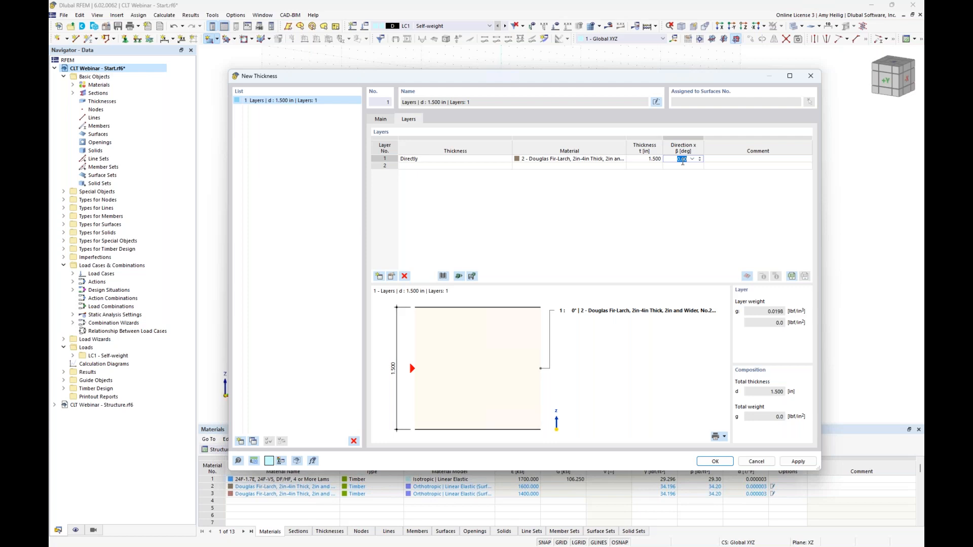
Define layer 2 as 1.5 in of Douglas Fir-Larch, 2in-4in Thick, 2in and Wider, No.3, with its direction at 90 degrees.
left_click(622, 166)
left_click(622, 167)
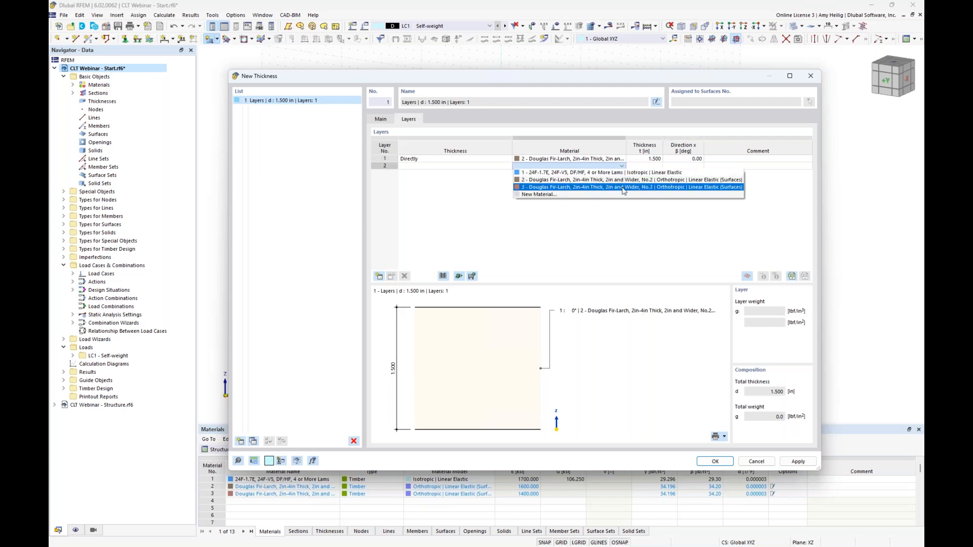
left_click(622, 189)
left_click(655, 167)
type("1.5")
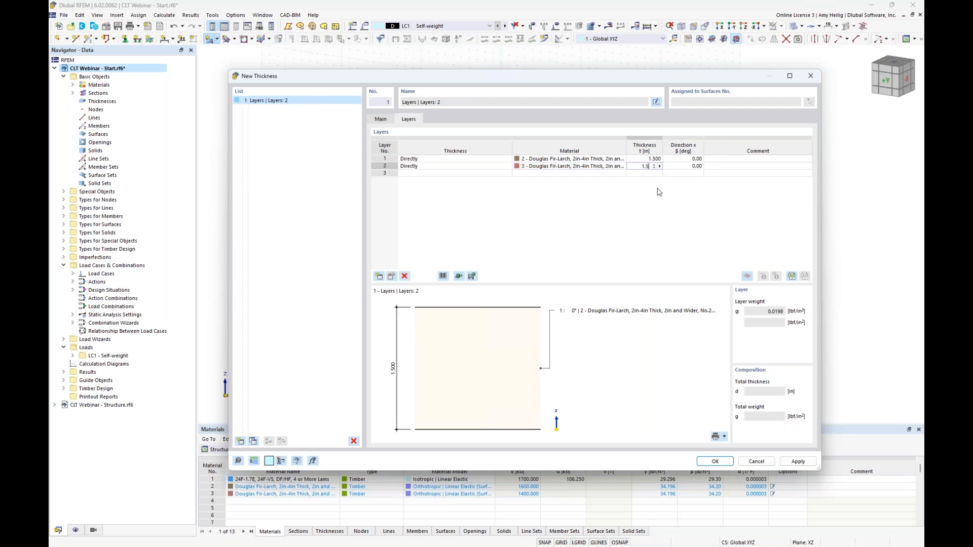
left_click(674, 167)
left_click(692, 166)
left_click(679, 181)
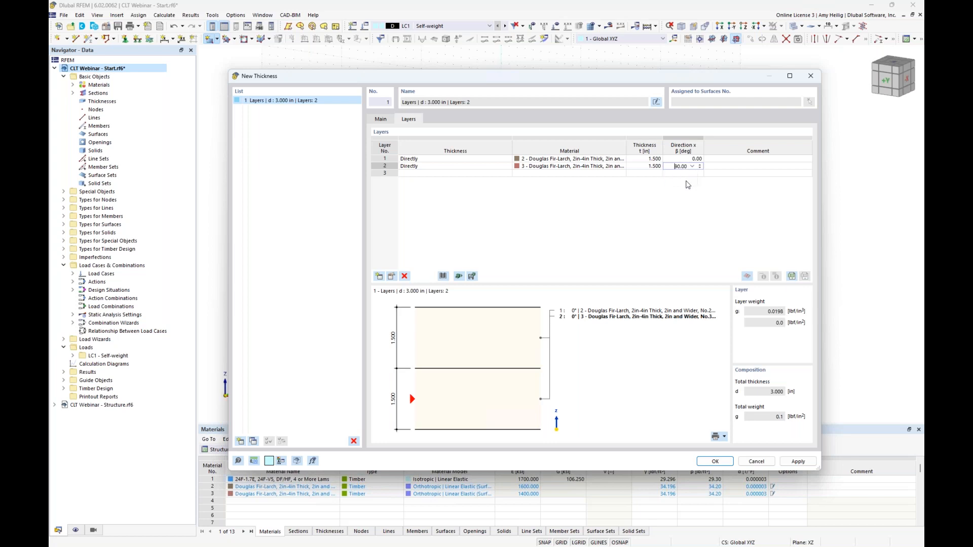
Define layer 3 as 1.5 in of Douglas Fir-Larch, 2in-4in Thick, 2in and Wider, No.2.
left_click(616, 175)
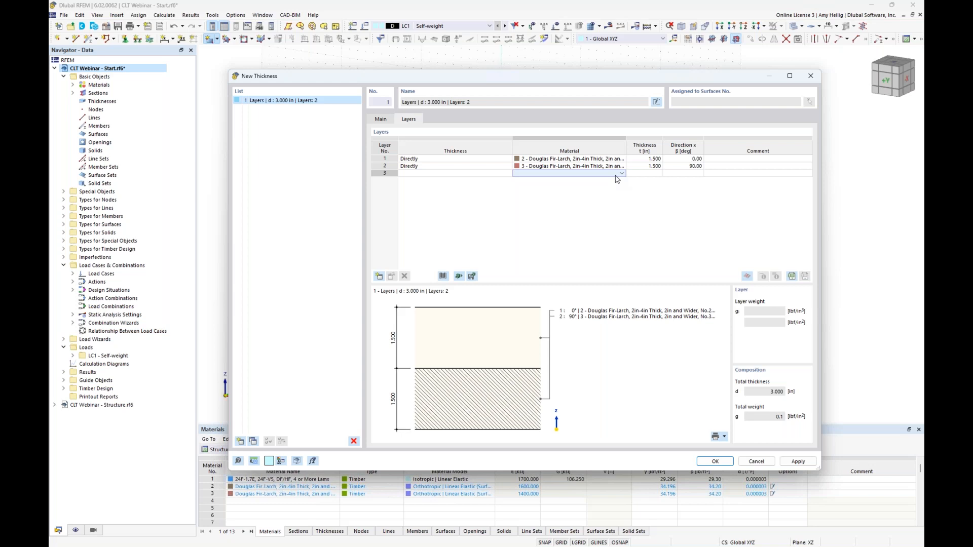
left_click(621, 174)
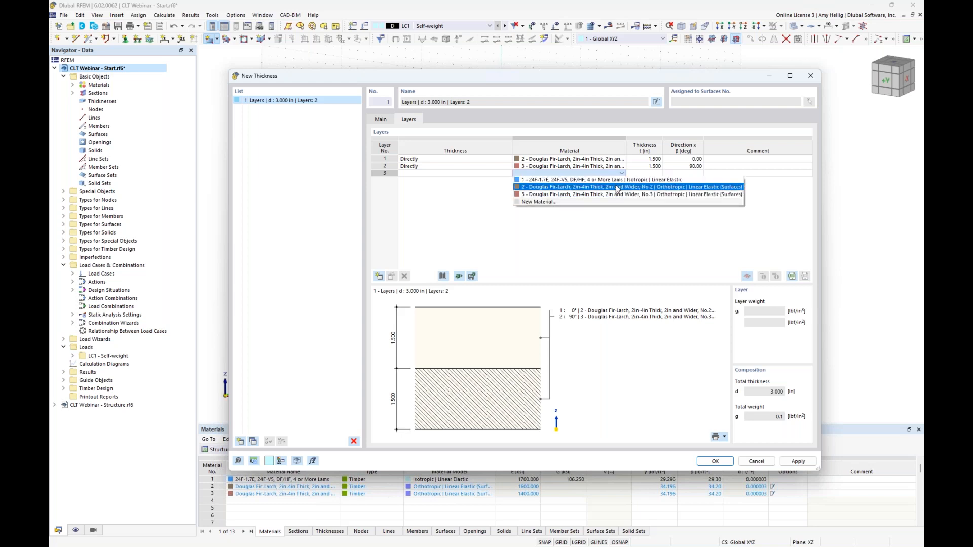
left_click(617, 187)
left_click(654, 173)
type("1.5")
left_click(652, 167)
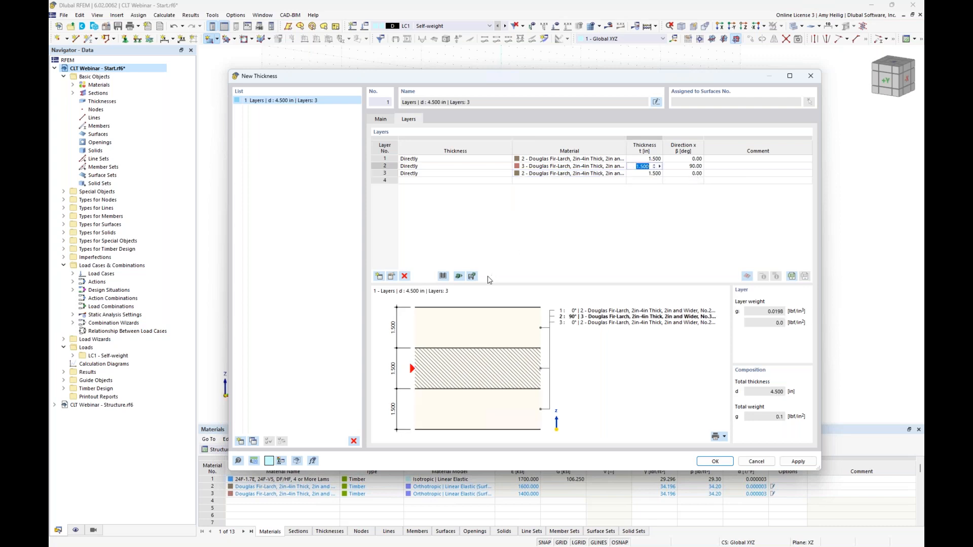
left_click(472, 277)
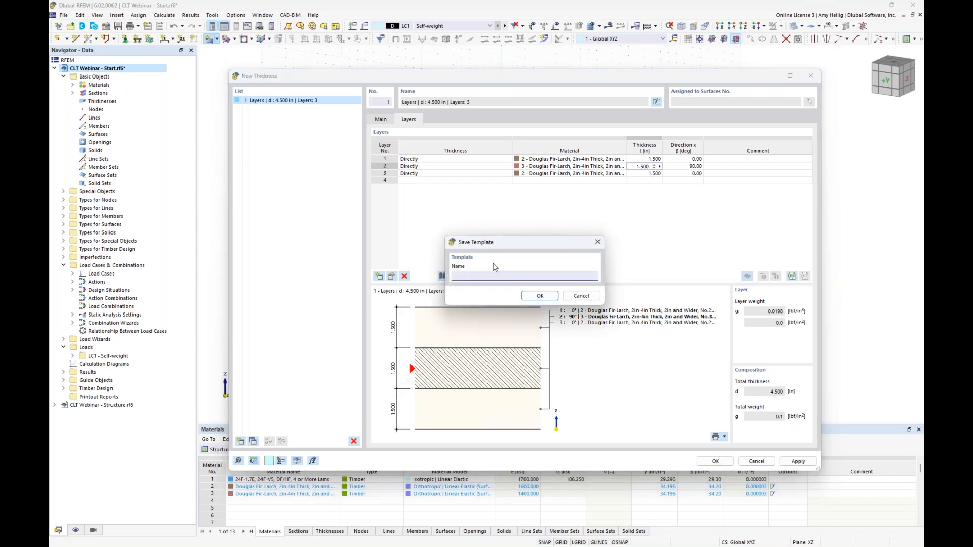
left_click_drag(501, 245, 532, 215)
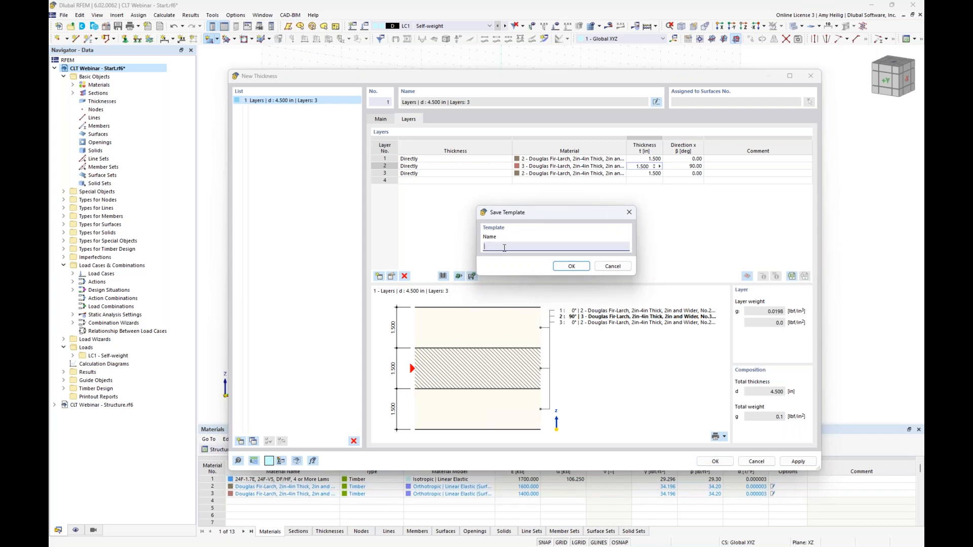
left_click(612, 266)
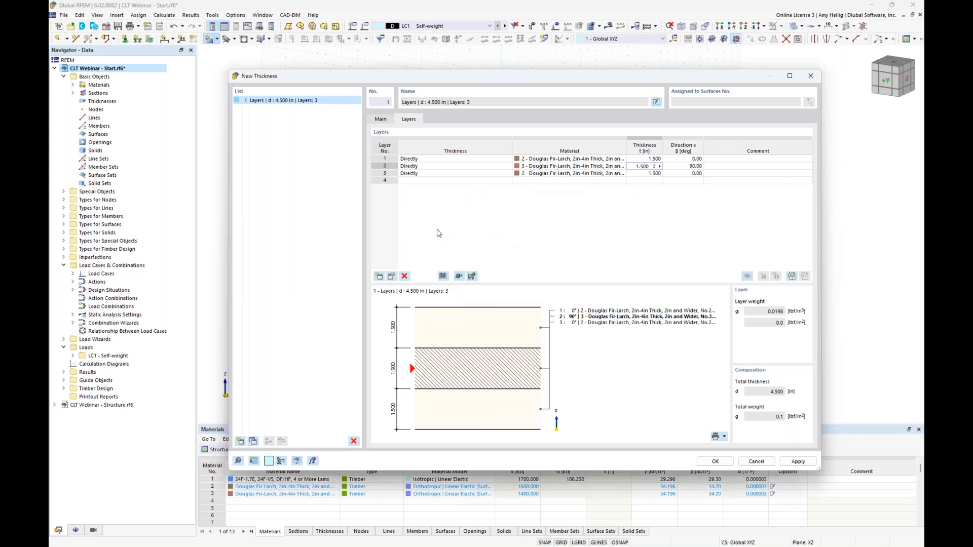
Delete all three manually defined layers from the thickness.
left_click(394, 174)
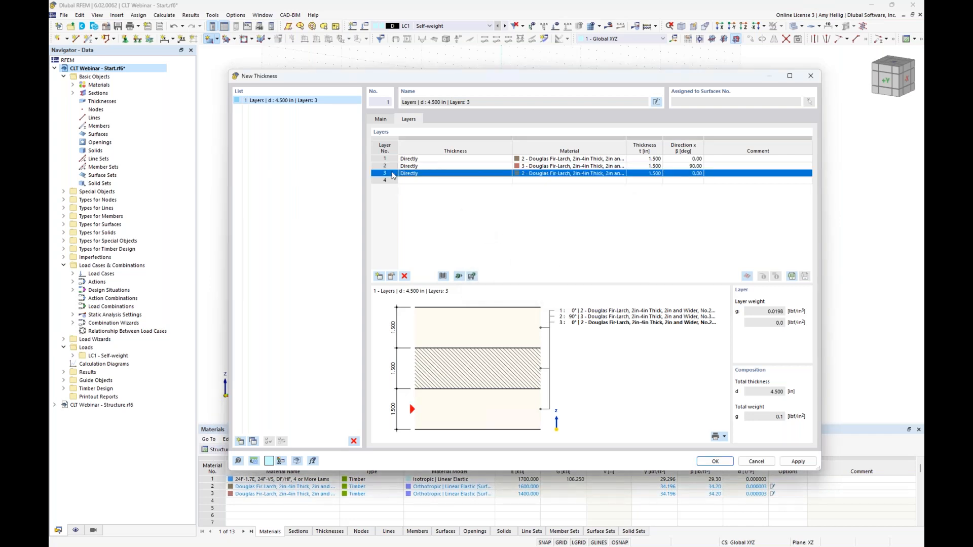
left_click(405, 276)
left_click(405, 276)
left_click(405, 276)
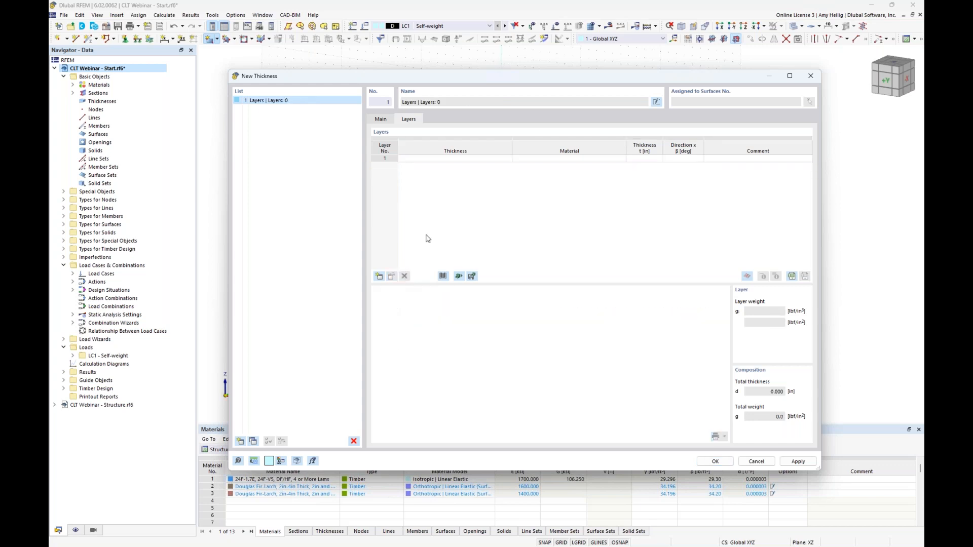
Load the X-Lam 105-3s (4 1/8 in) composition from the library, filtered to region United States and manufacturer Nordic Structures (USA).
left_click(443, 277)
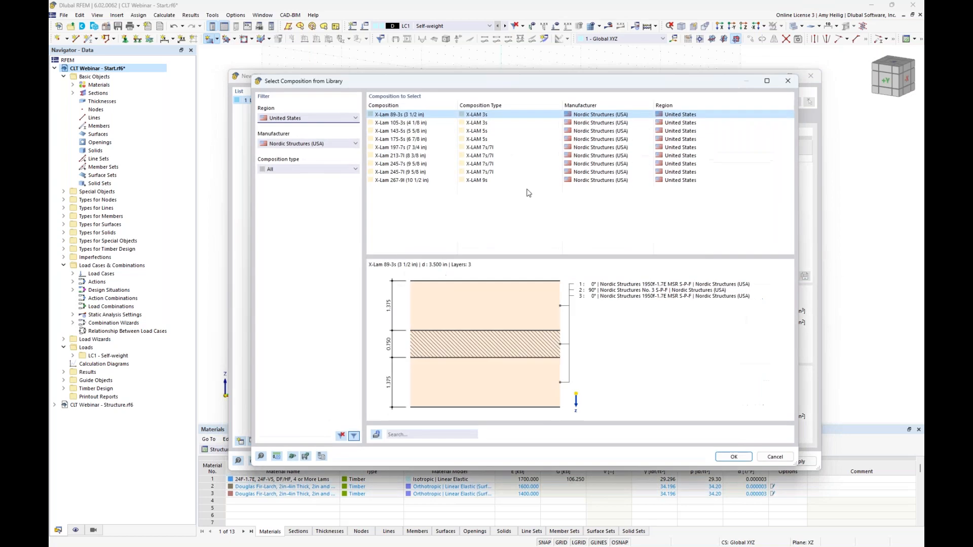
left_click(335, 144)
left_click(332, 151)
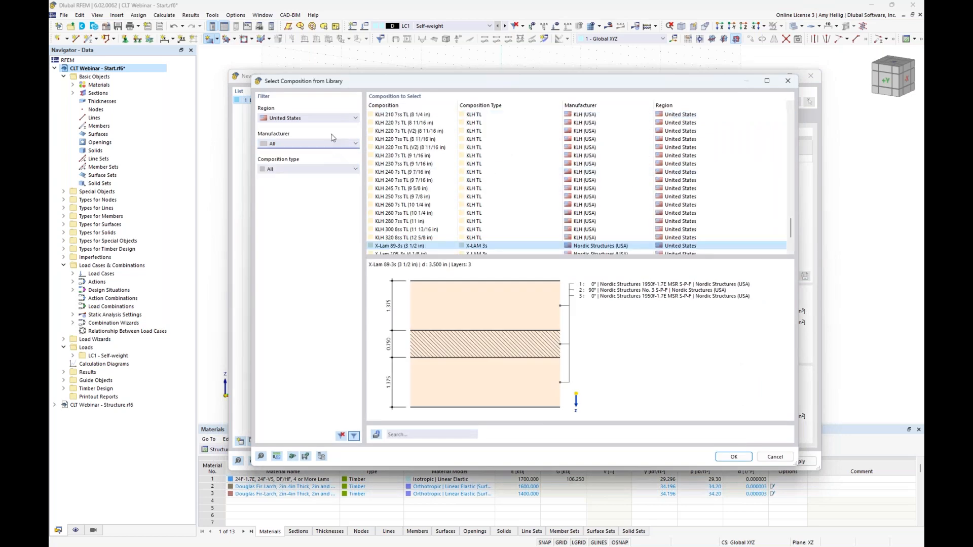
left_click(332, 119)
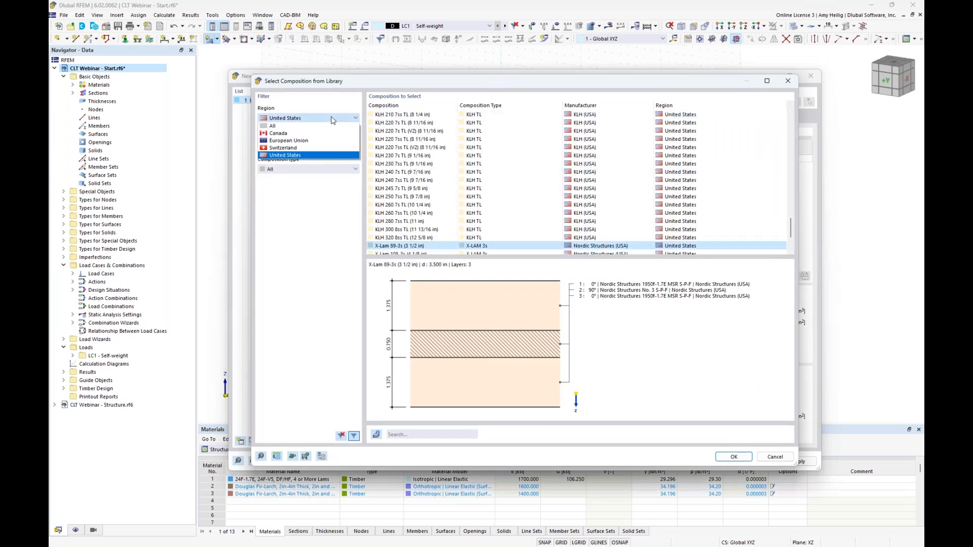
left_click(325, 157)
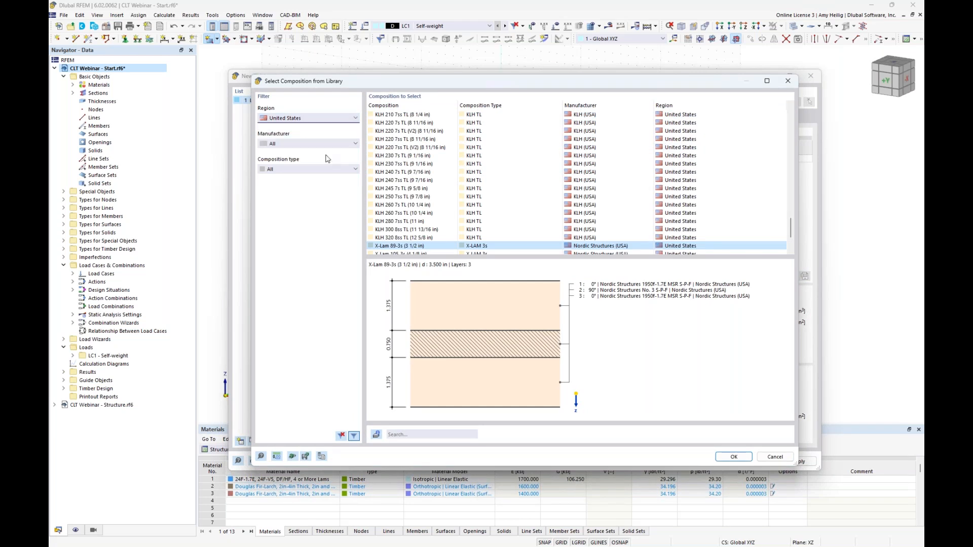
left_click(334, 144)
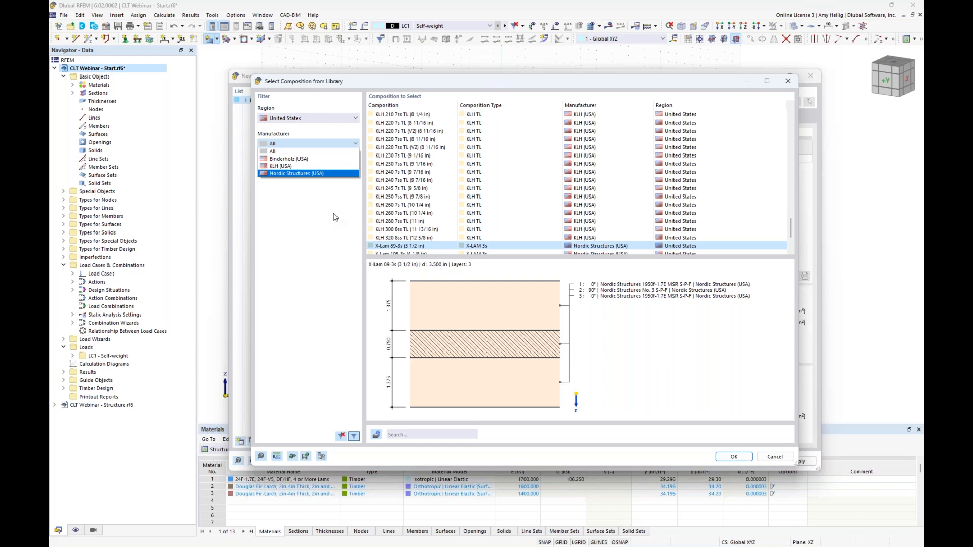
left_click(330, 174)
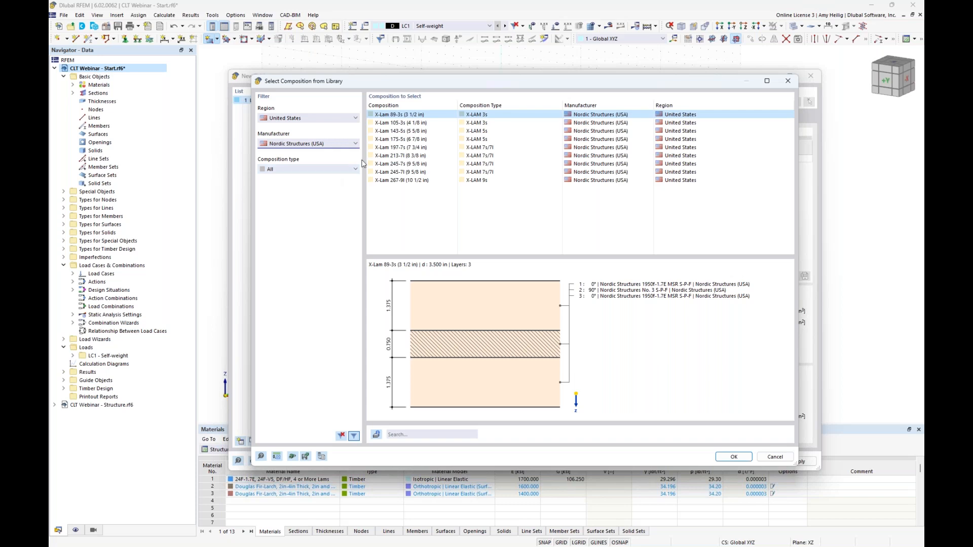
left_click(416, 124)
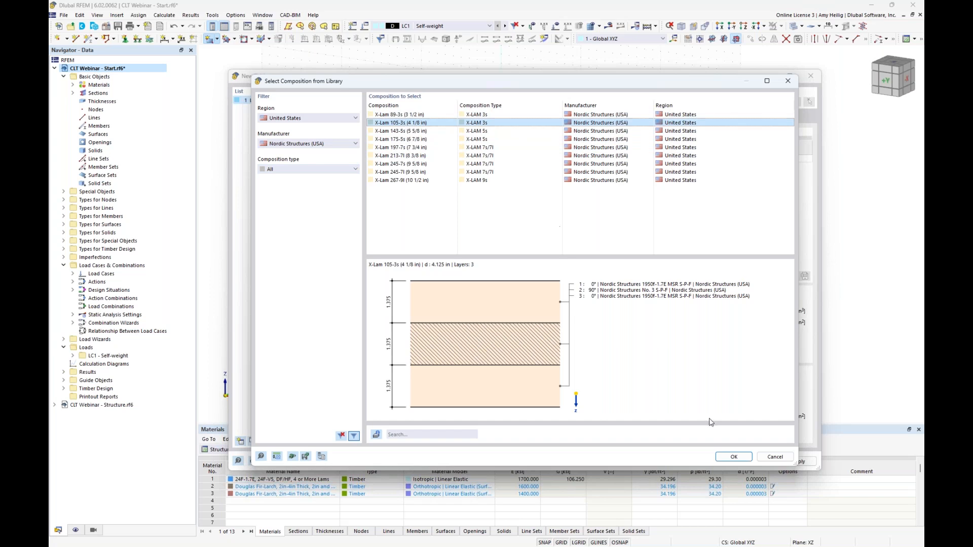
left_click(733, 456)
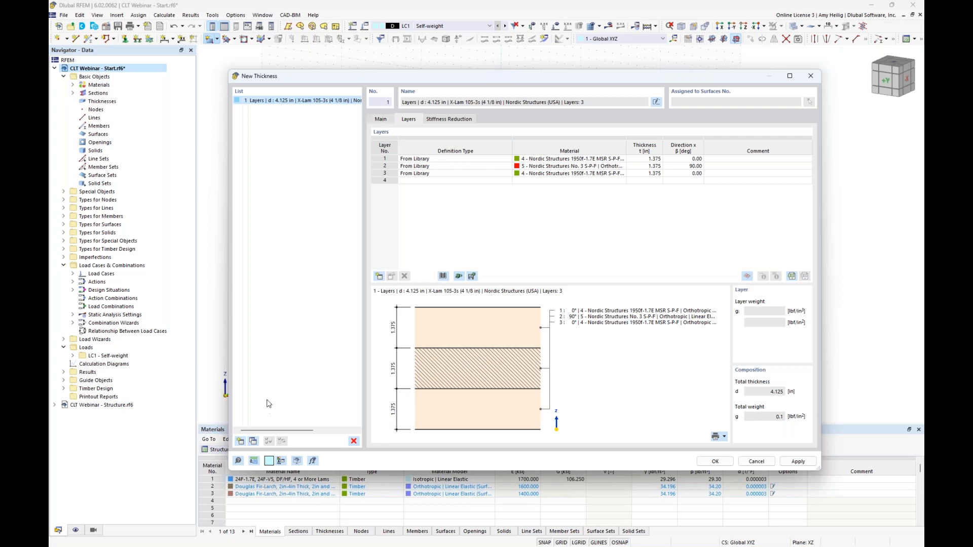
Copy the thickness and replace the copy's layers with the Nordic Structures X-Lam 175-5s (6 7/8 in) library composition.
left_click(253, 441)
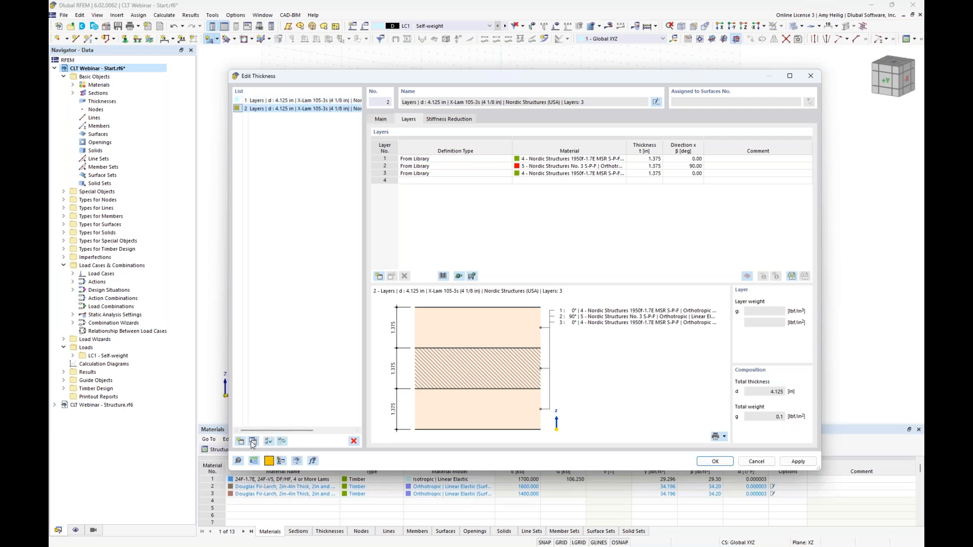
left_click(444, 276)
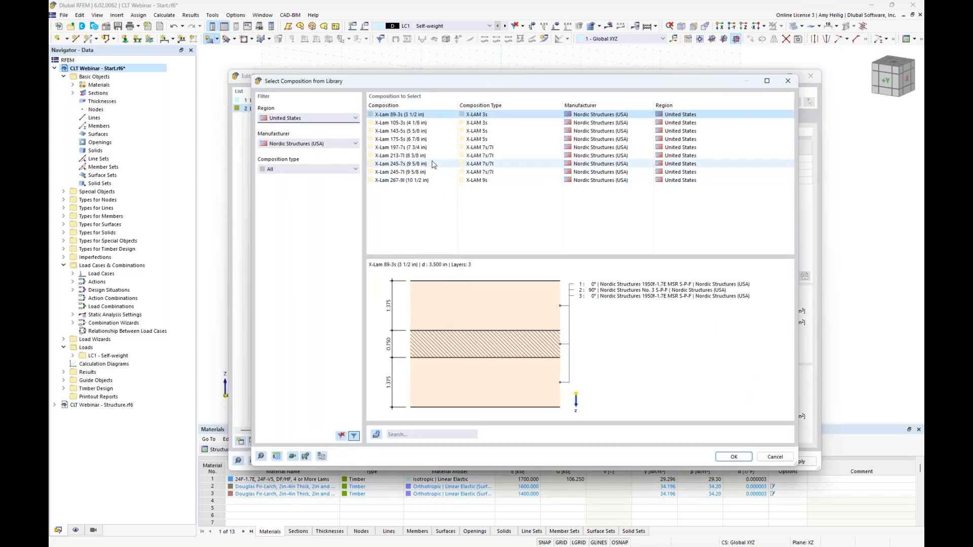
left_click(417, 140)
left_click(729, 457)
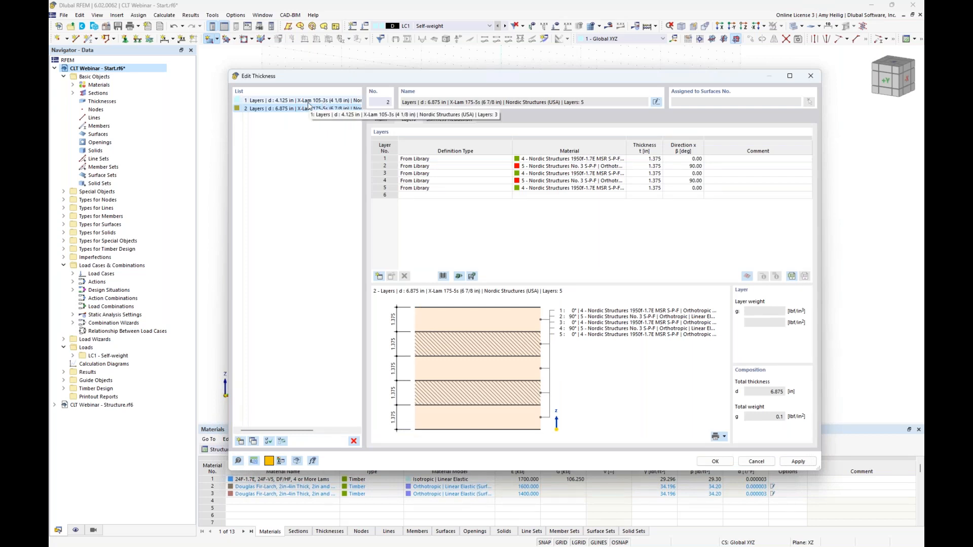
Review the five-layer thickness's main options and its stiffness matrix element multipliers.
left_click(384, 121)
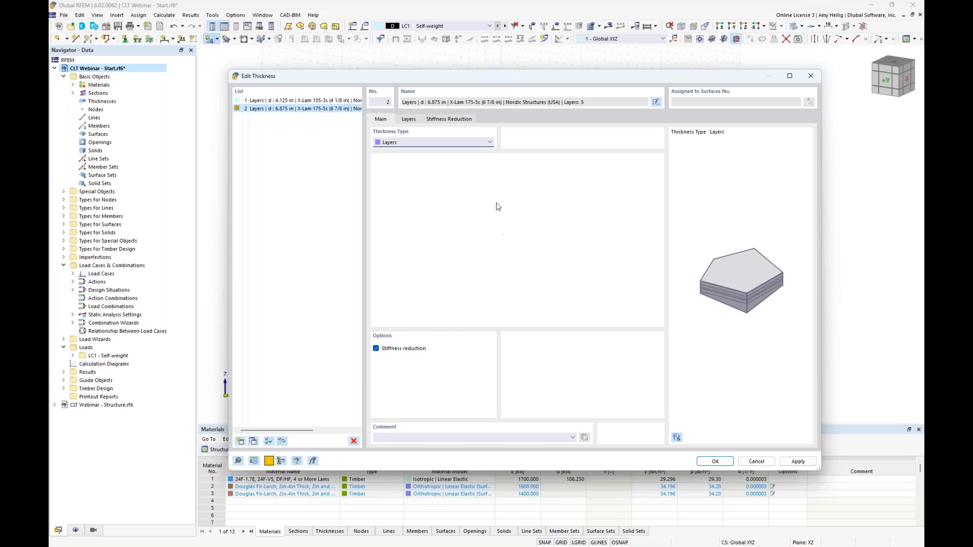
left_click(460, 120)
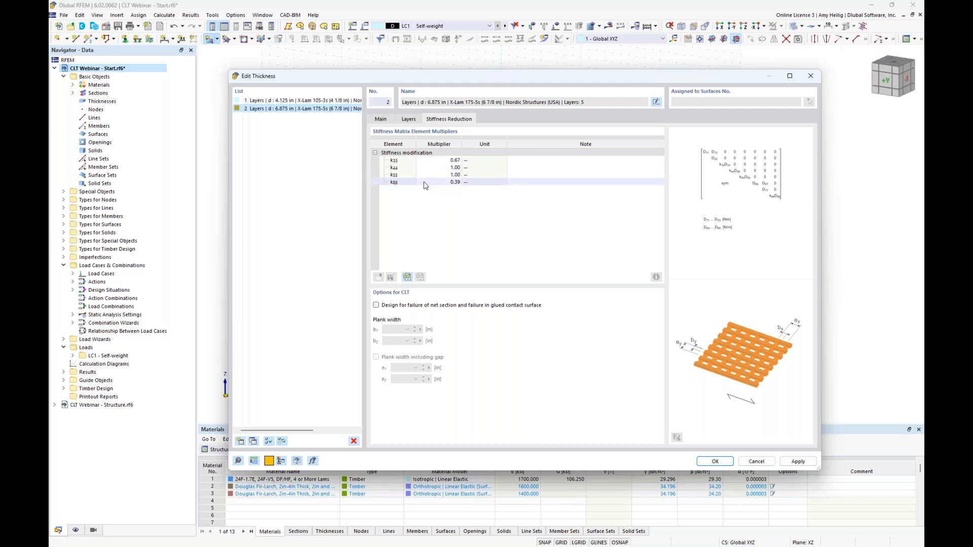
Read the Dlubal FAQ on stiffness reduction factors k33 and k88 in the browser, and switch to the stiffness reduction workbook in Excel.
key("super+Tab")
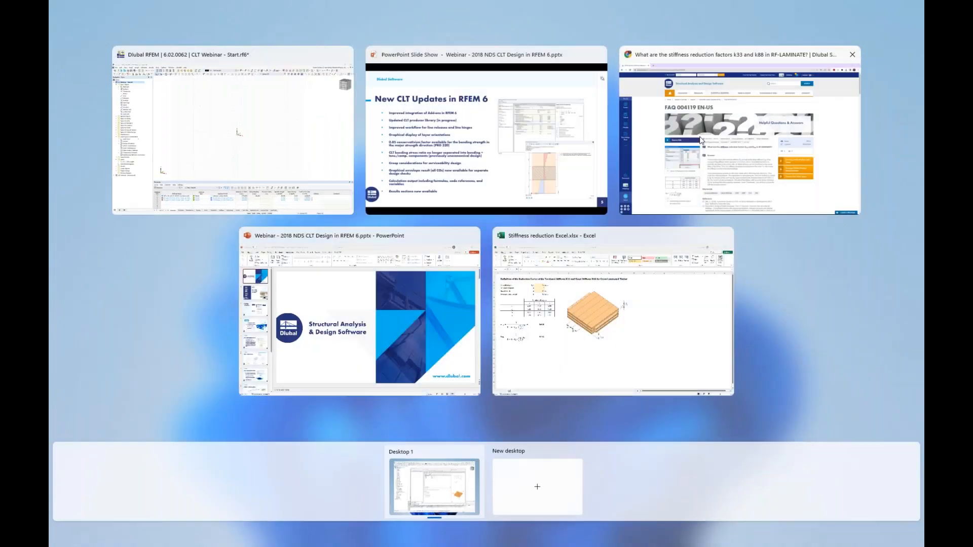
left_click(701, 140)
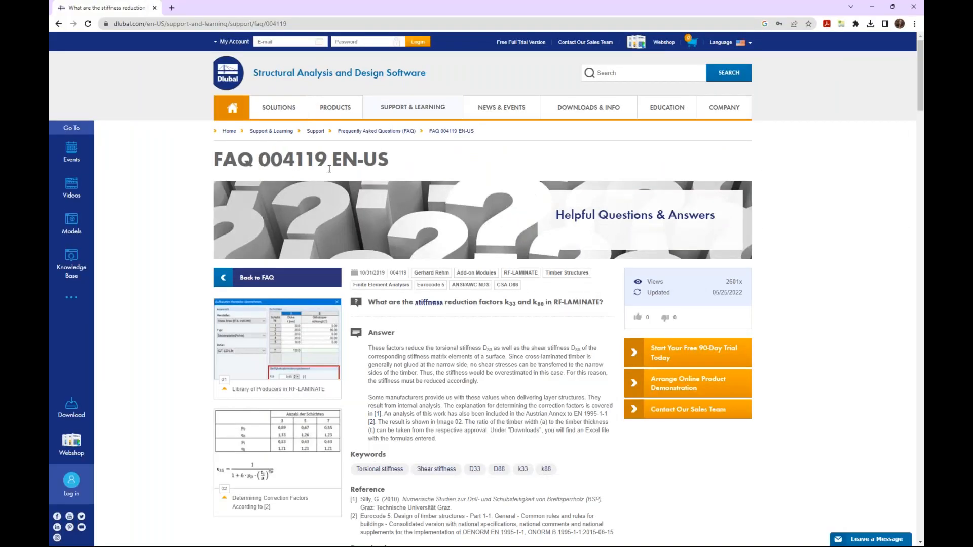
scroll(521, 265, "down", 2)
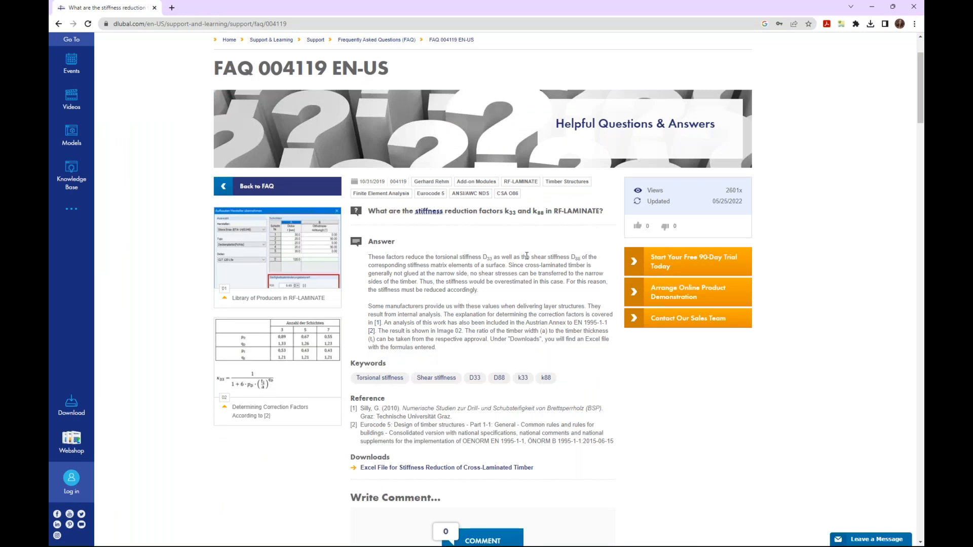
scroll(526, 255, "down", 2)
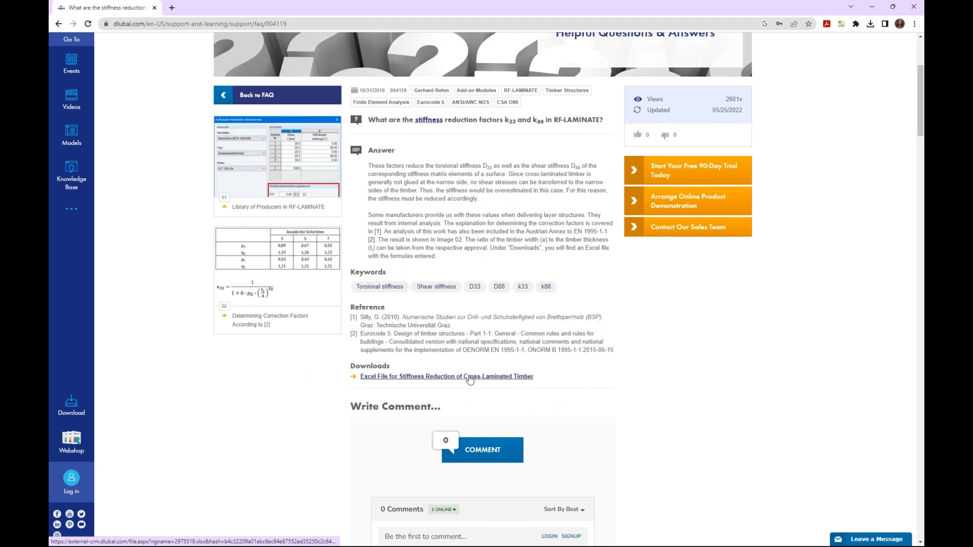
key("super+Tab")
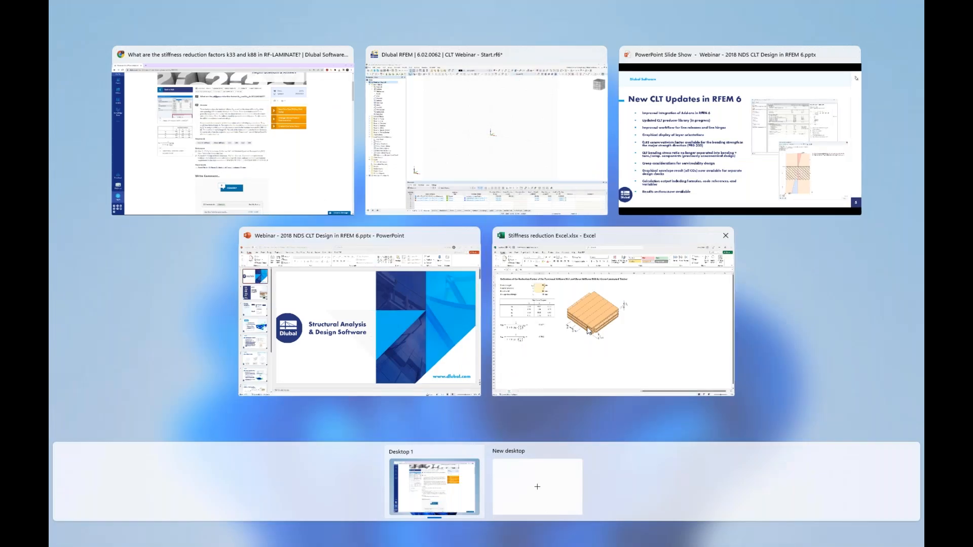
left_click(589, 330)
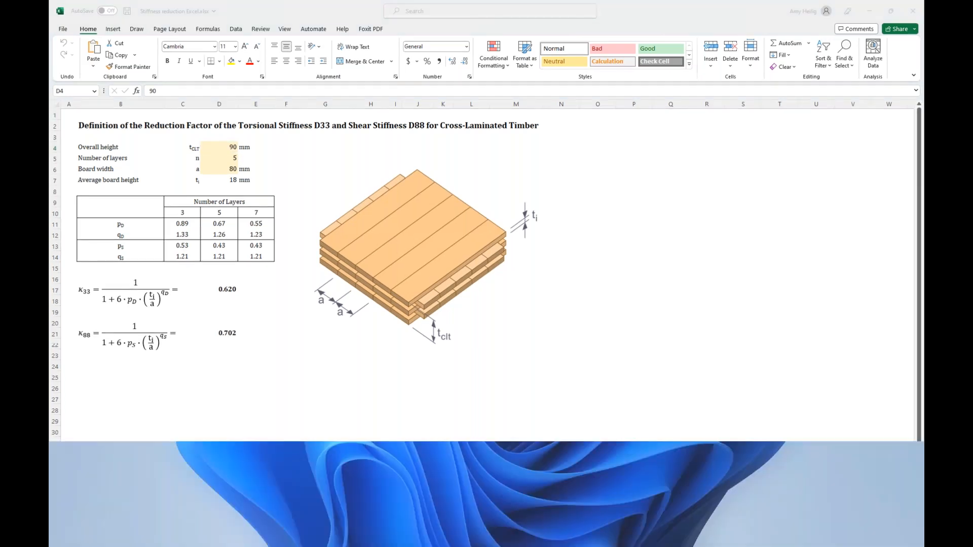
Return to RFEM's stiffness reduction settings for the five-layer thickness, and switch to the PowerPoint slide show to view the Shear Failure Modes slide.
key("super+Tab")
left_click(672, 149)
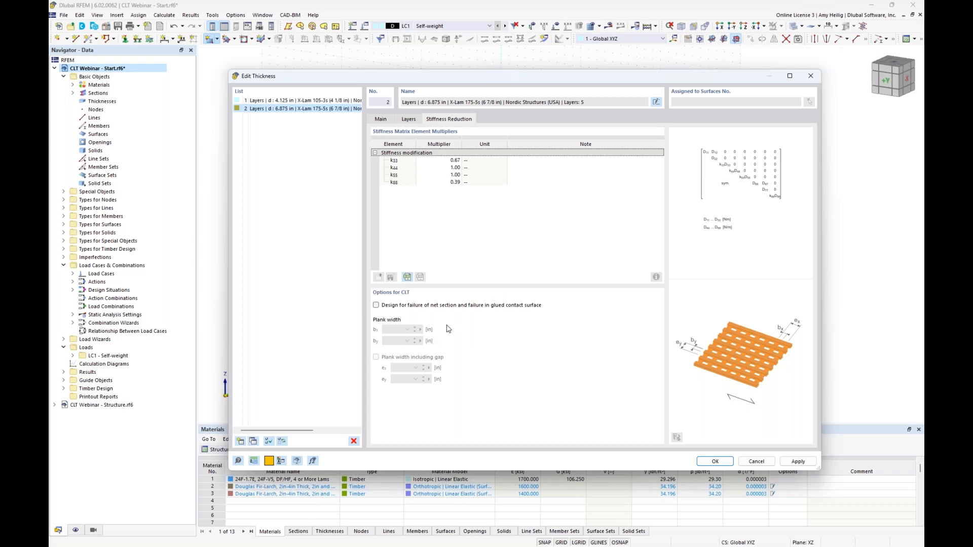
key("super+Tab")
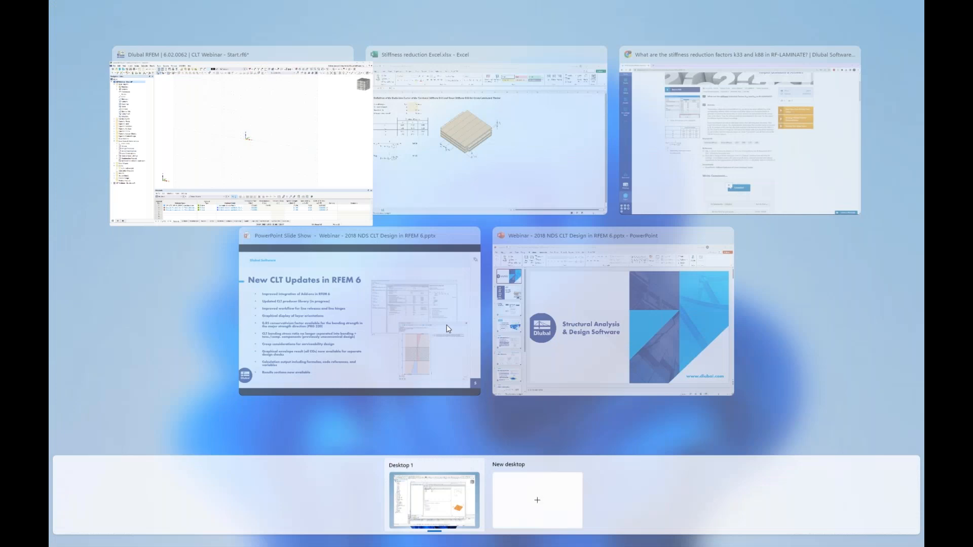
left_click(418, 316)
key("Right")
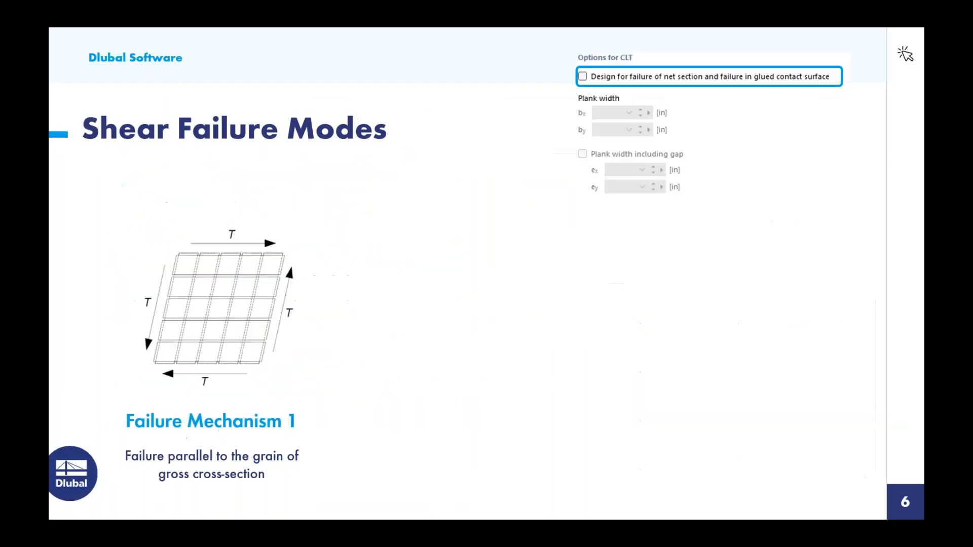
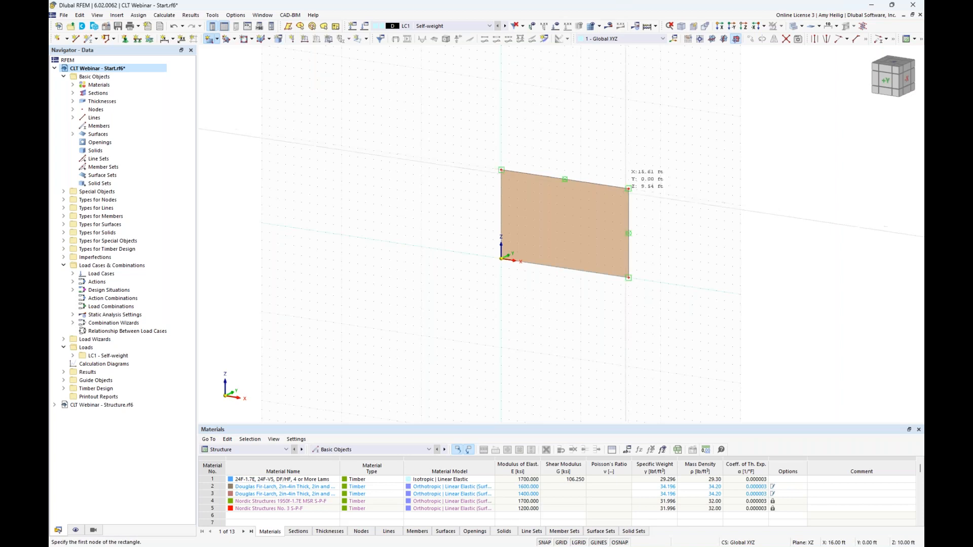
Draw a rectangular wall surface in the XZ plane from the first wall's lower end at X 16 ft to X 26 ft, Z 10 ft.
scroll(621, 203, "up", 3)
middle_click_drag(557, 209, 505, 194)
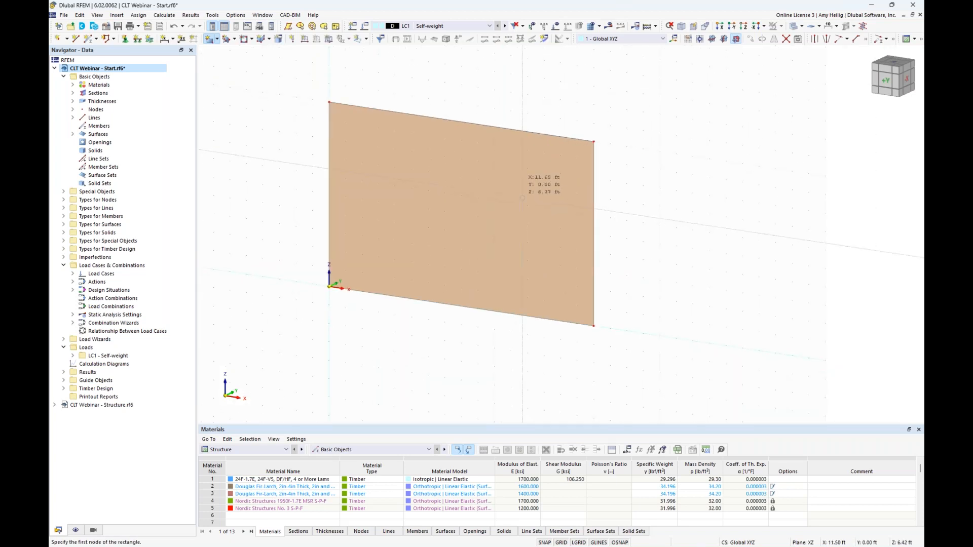
left_click(590, 324)
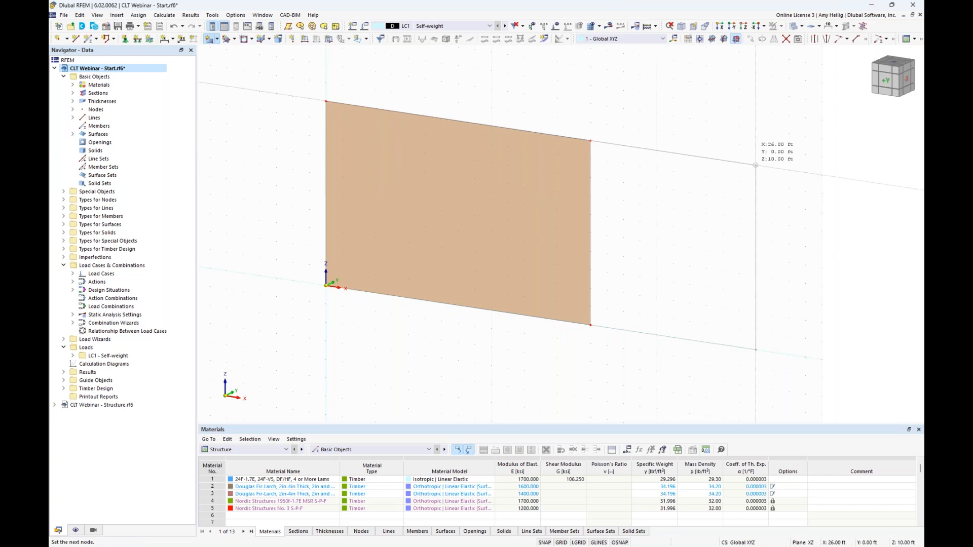
left_click(756, 165)
Set the YZ work plane and draw a rectangular end wall from the origin to Y 13 ft, Z 10 ft.
middle_click_drag(436, 286, 617, 286, "ctrl")
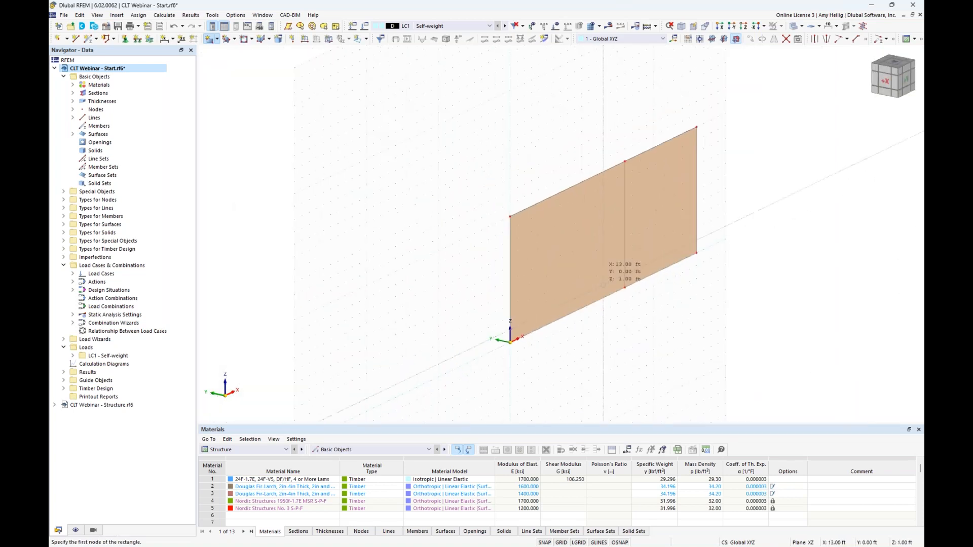
left_click(720, 40)
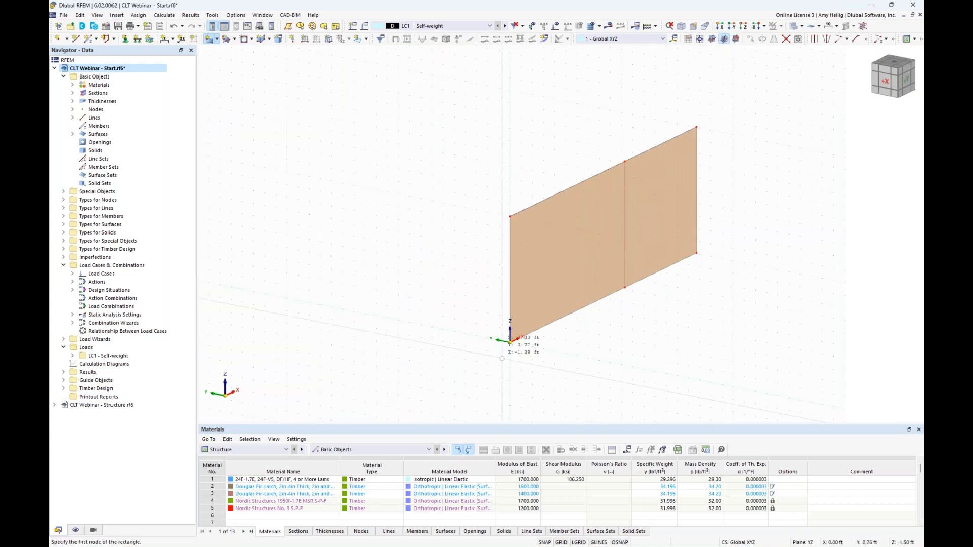
left_click(510, 341)
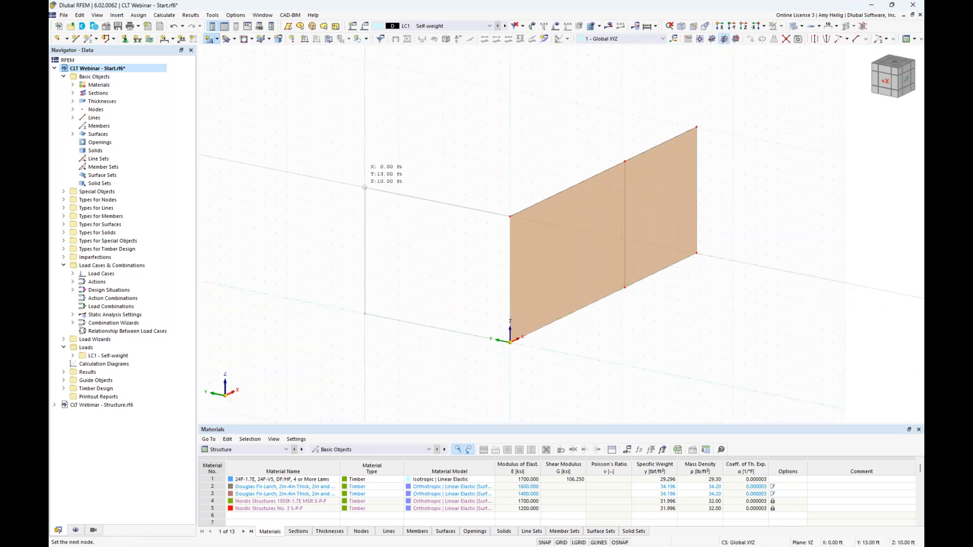
left_click(364, 188)
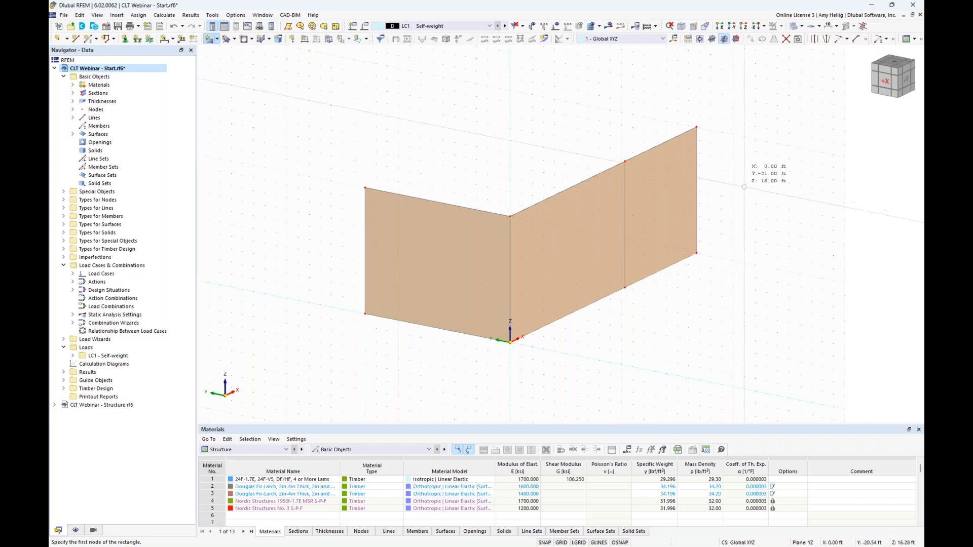
Copy the end wall at the origin to the joint between the two front walls at X 16 ft.
middle_click_drag(771, 220, 648, 245, "ctrl")
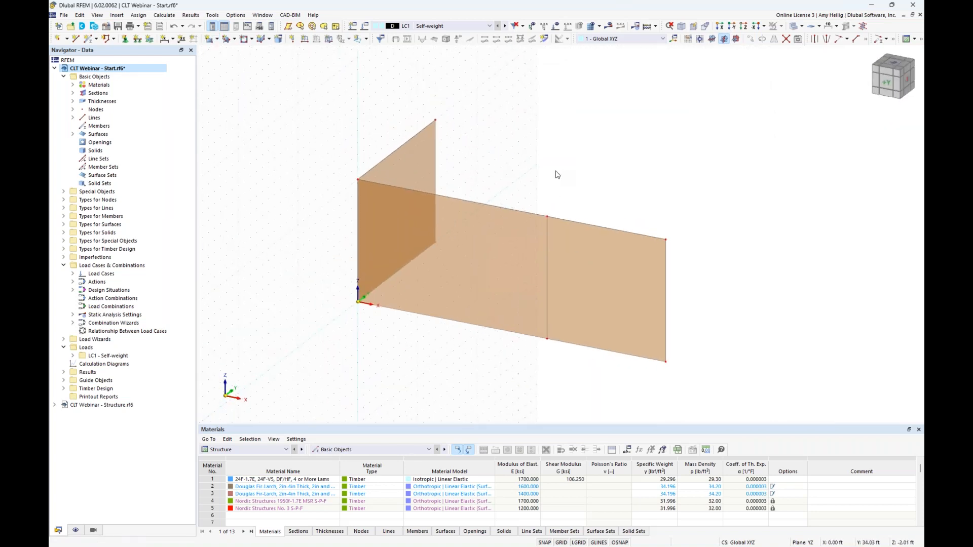
left_click(426, 159)
left_click_drag(358, 178, 547, 217, "ctrl")
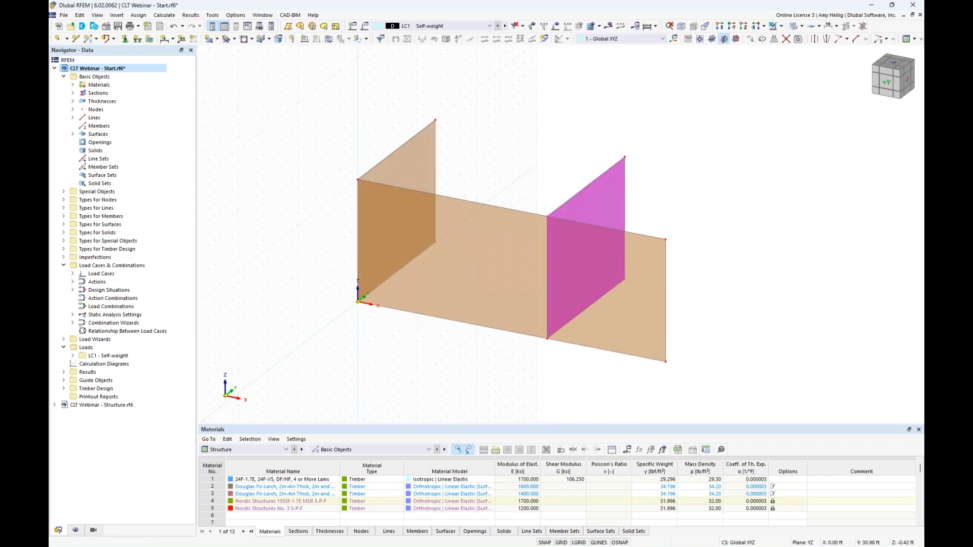
left_click(650, 211)
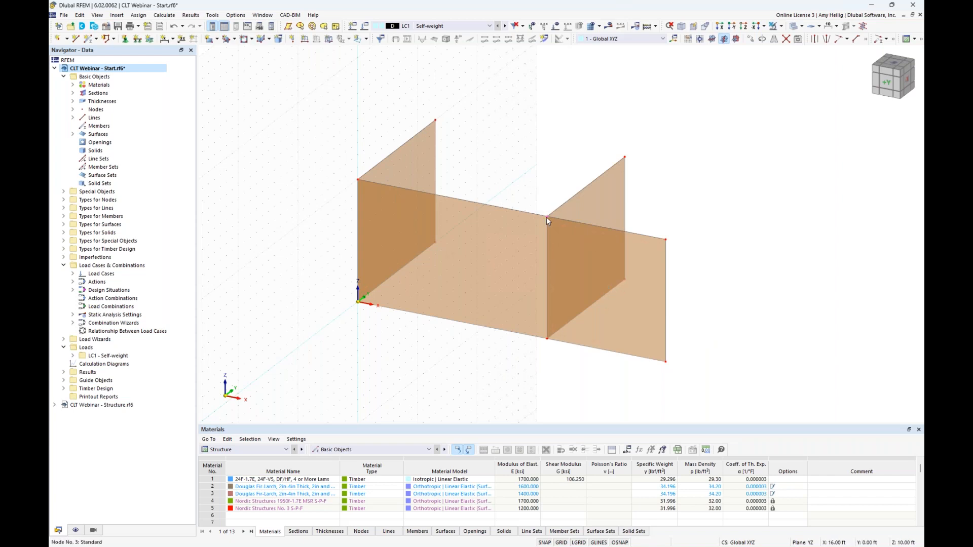
Copy the upper node at the joint of the two front walls by -1.5 ft in Y.
left_click(751, 40)
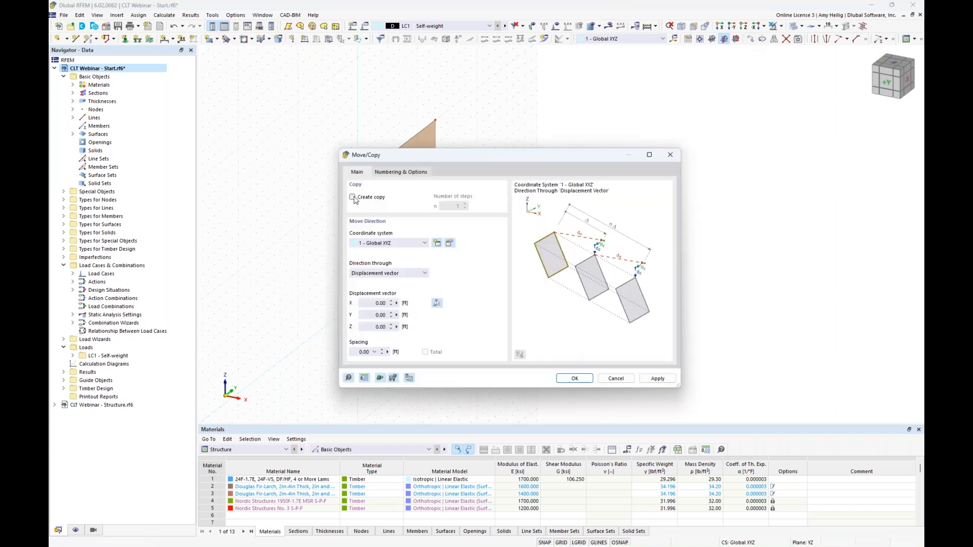
left_click(372, 315)
type("-1.5")
key("Delete")
key("Delete")
key("Delete")
left_click(574, 379)
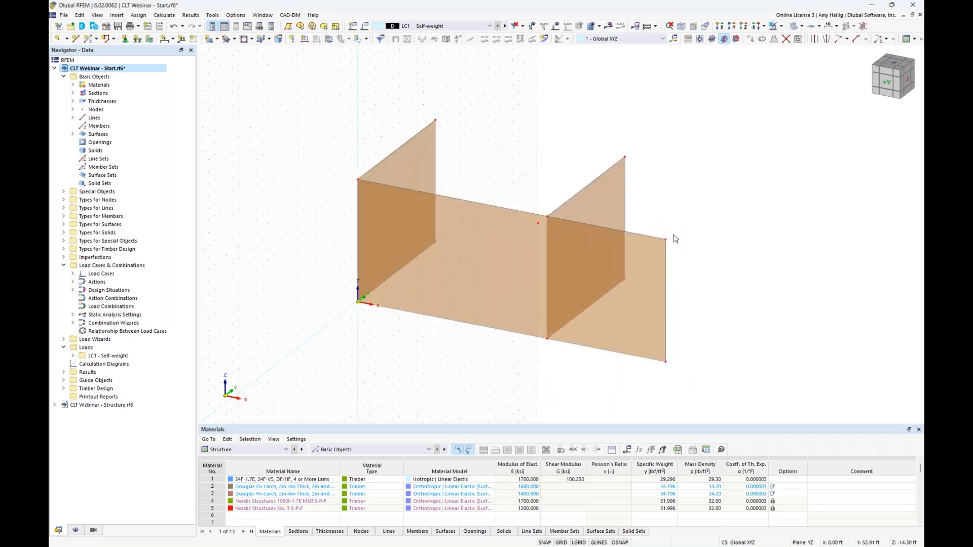
Copy the upper node at the front wall's free end by 1.5 ft in X and -1.5 ft in Y.
left_click(750, 39)
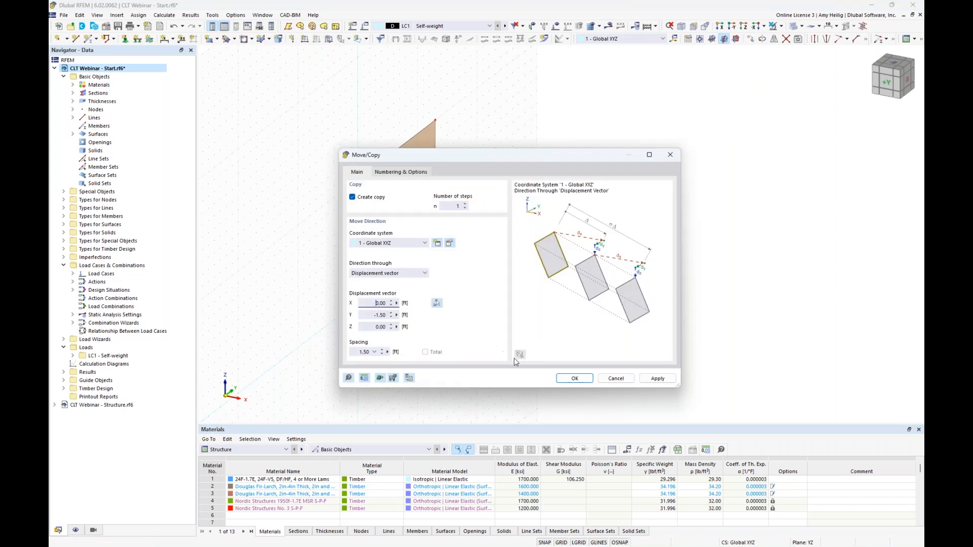
type("1.5")
left_click(563, 379)
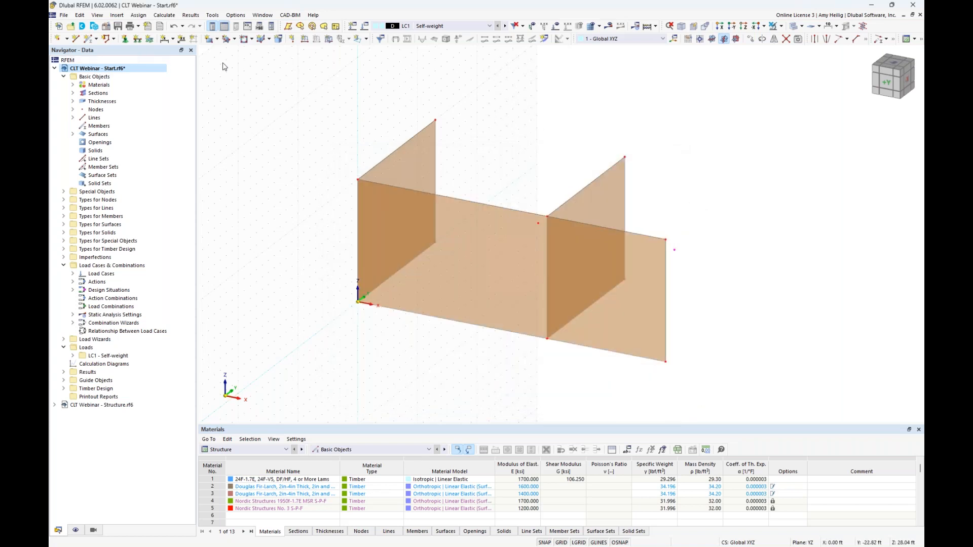
Draw a rectangular roof surface with the X-Lam 175-5s (6 7/8 in) thickness from X 0, Y 13 ft to X 16, Y -1.5 ft at Z 10 ft.
left_click(208, 41)
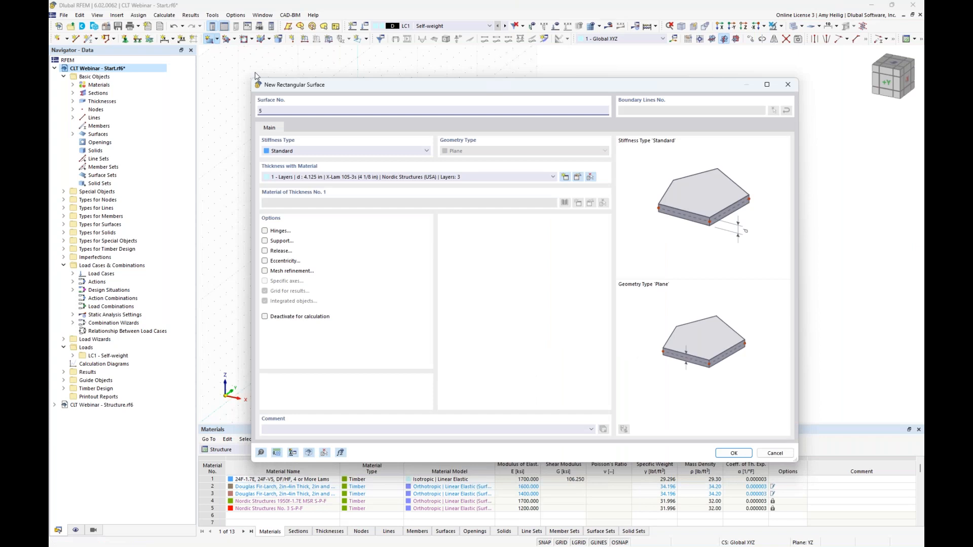
left_click(327, 178)
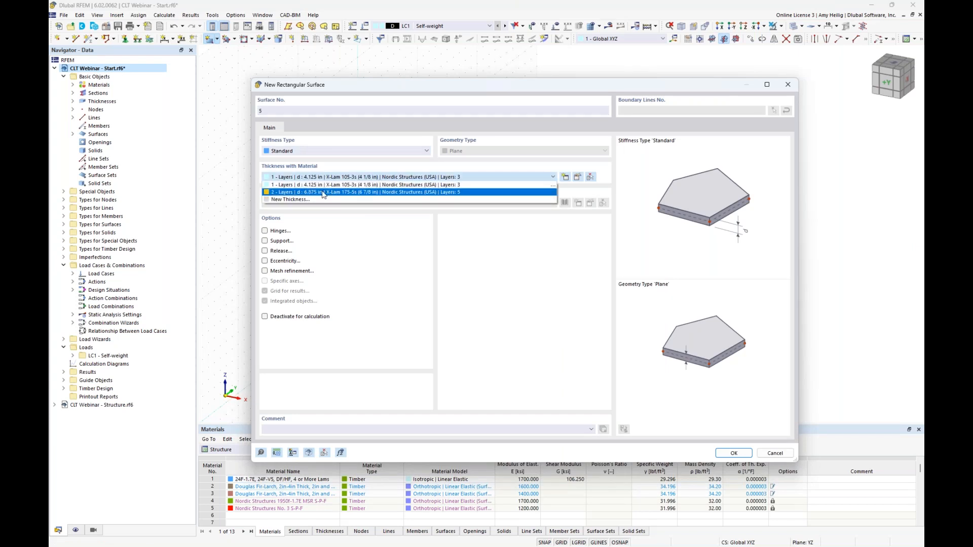
left_click(323, 193)
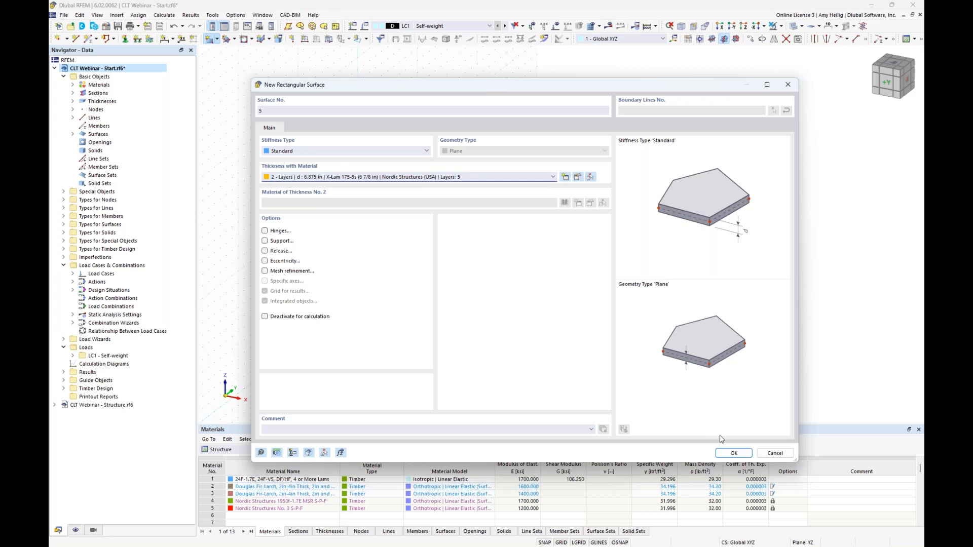
left_click(727, 454)
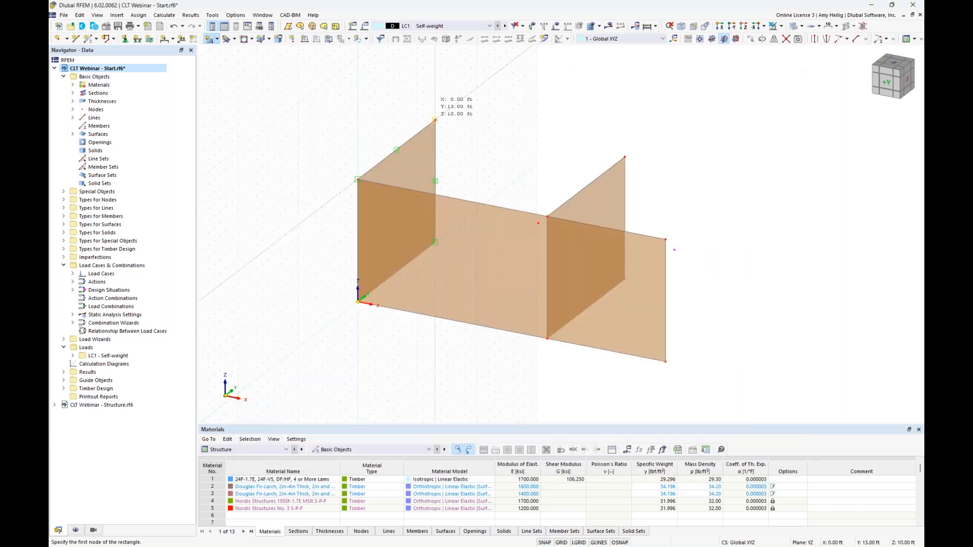
left_click(436, 120)
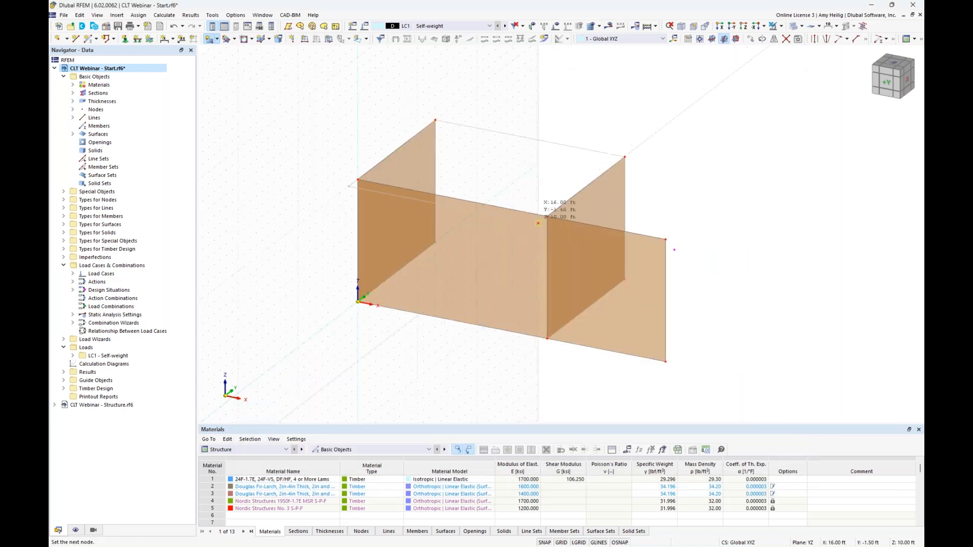
left_click(538, 223)
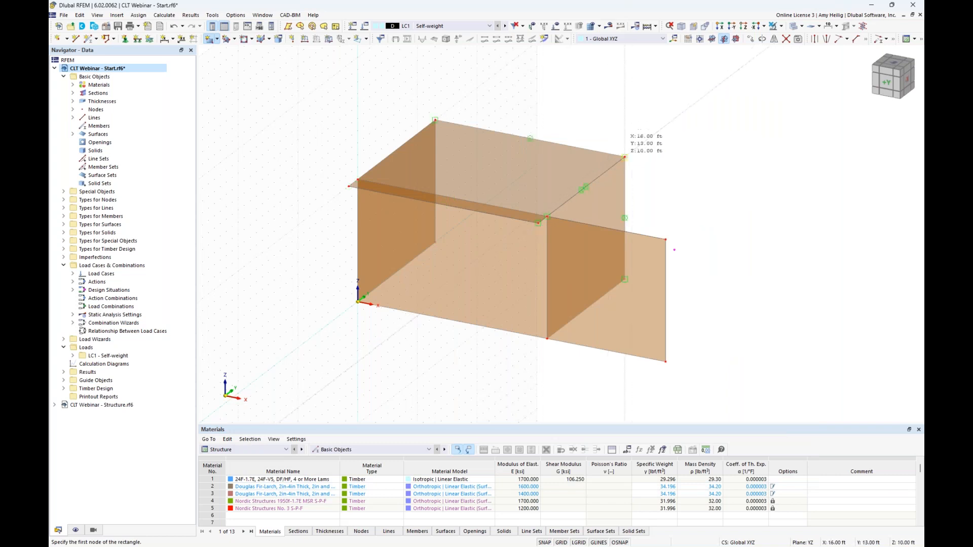
Draw the second roof surface from X 16, Y 13 ft to the overhang node at X 27.5, Y -1.5 ft, Z 10 ft.
left_click(625, 158)
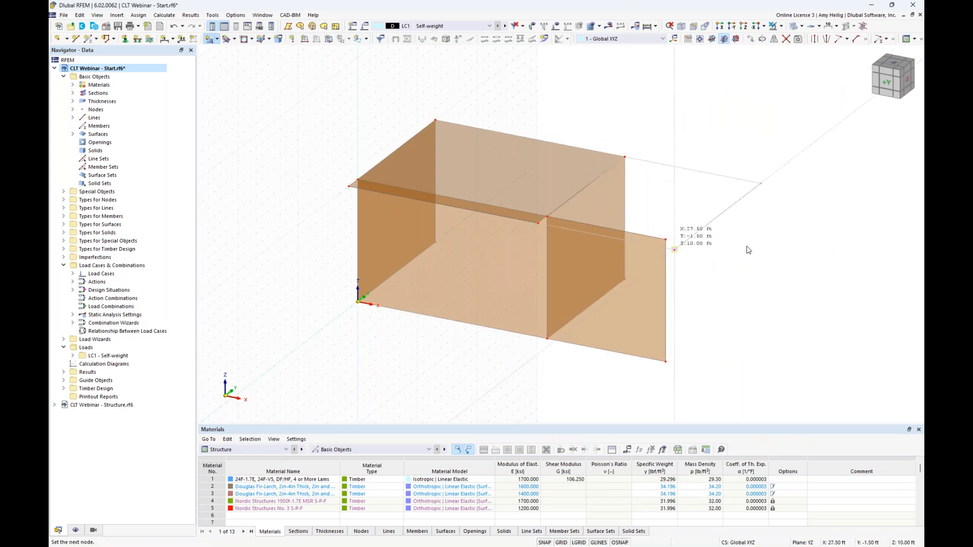
key("Escape")
scroll(739, 261, "down", 2)
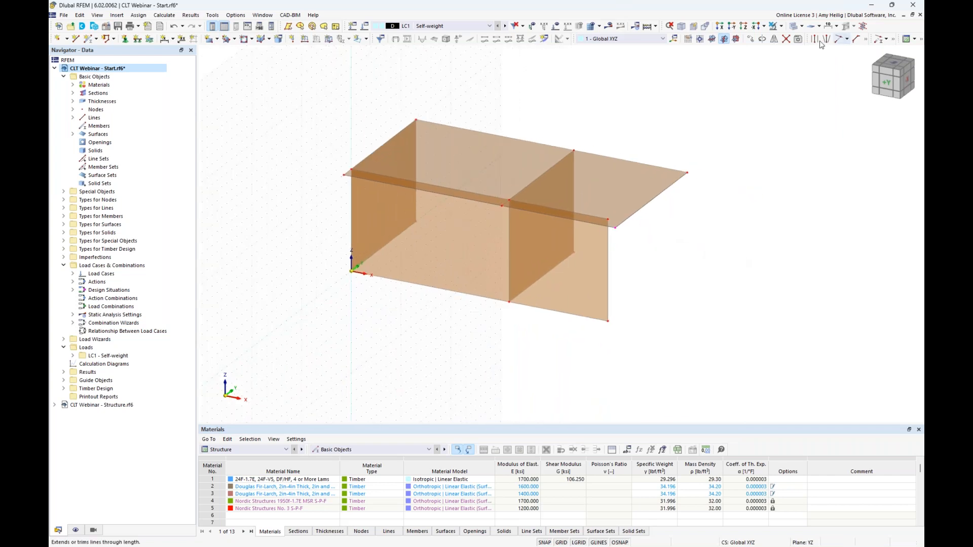
Connect the crossing lines of the roof and wall surfaces throughout the entire model.
left_click(785, 41)
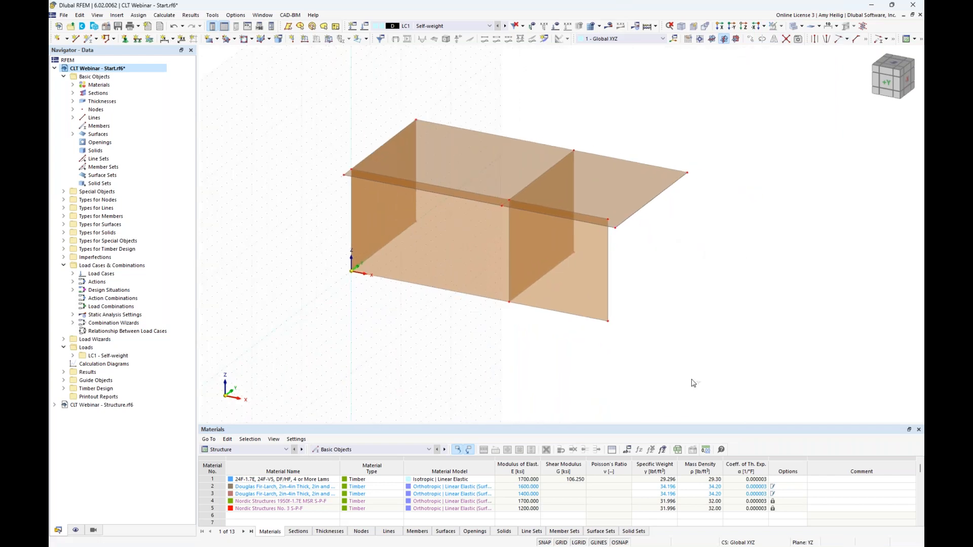
left_click_drag(764, 377, 306, 97)
scroll(347, 167, "up", 3)
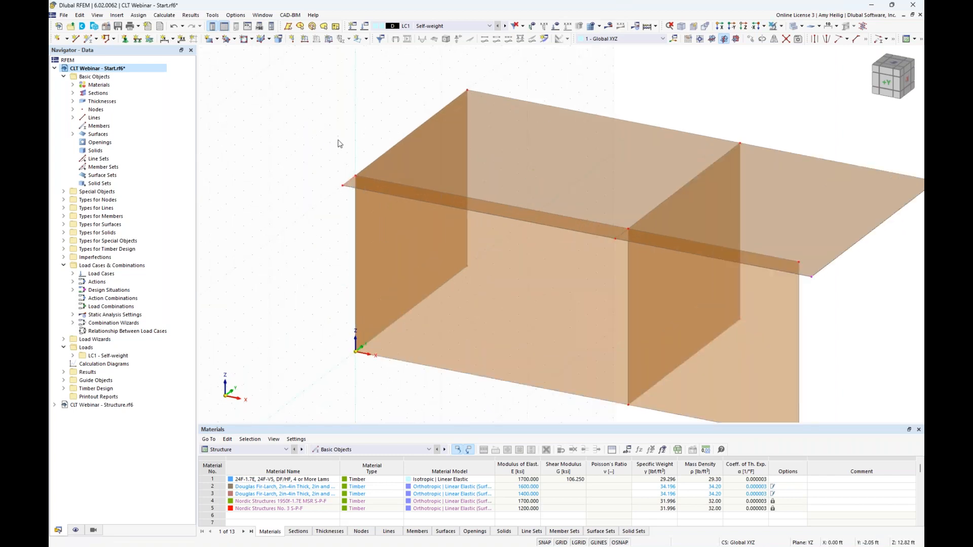
scroll(336, 141, "down", 3)
middle_click_drag(410, 349, 552, 330, "ctrl")
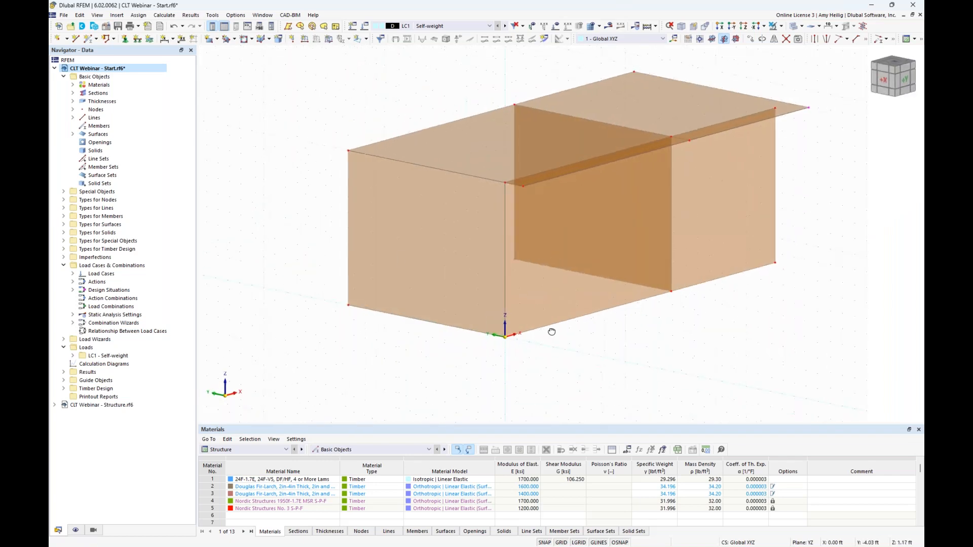
Cut a rectangular opening in the end wall at X 0, from Y 9, Z 7 ft to Y 3, Z 3 ft.
left_click(252, 40)
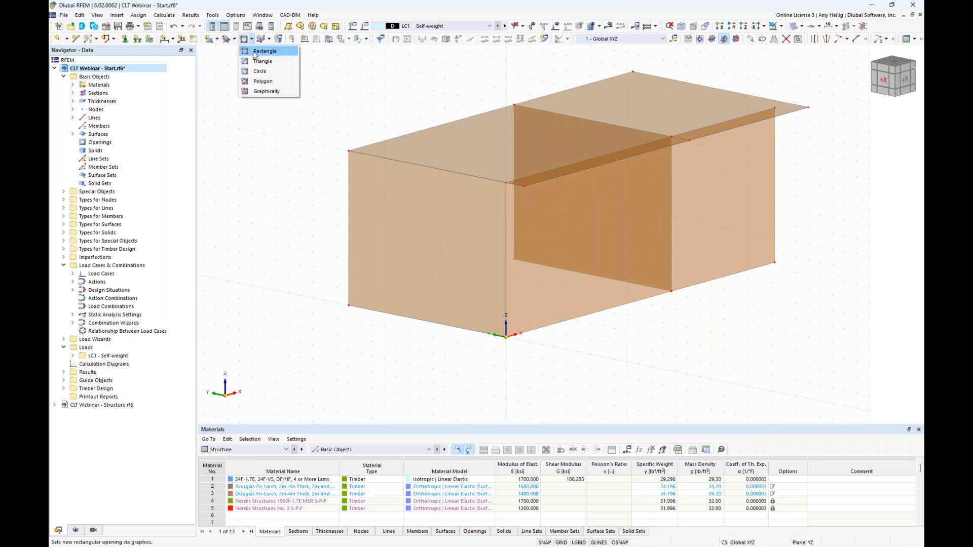
left_click(255, 51)
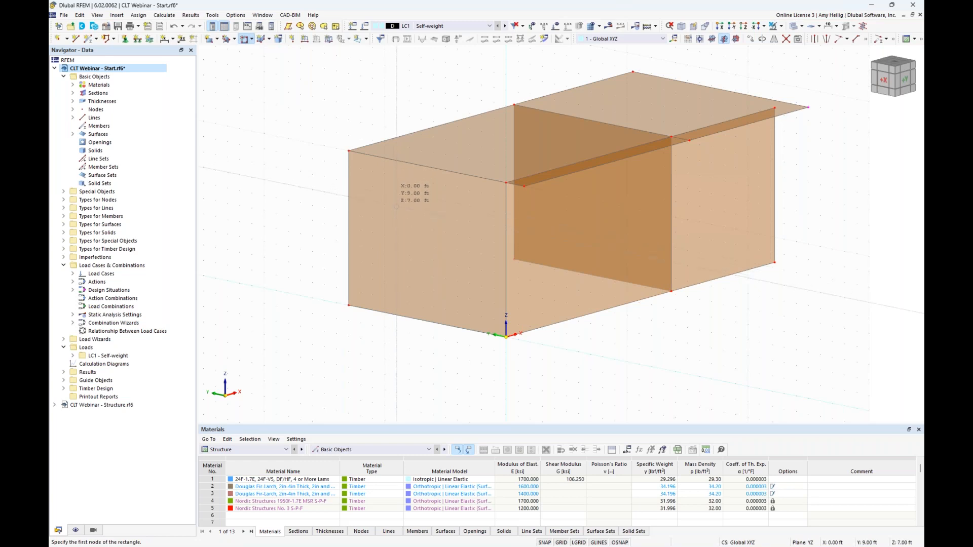
left_click(448, 282)
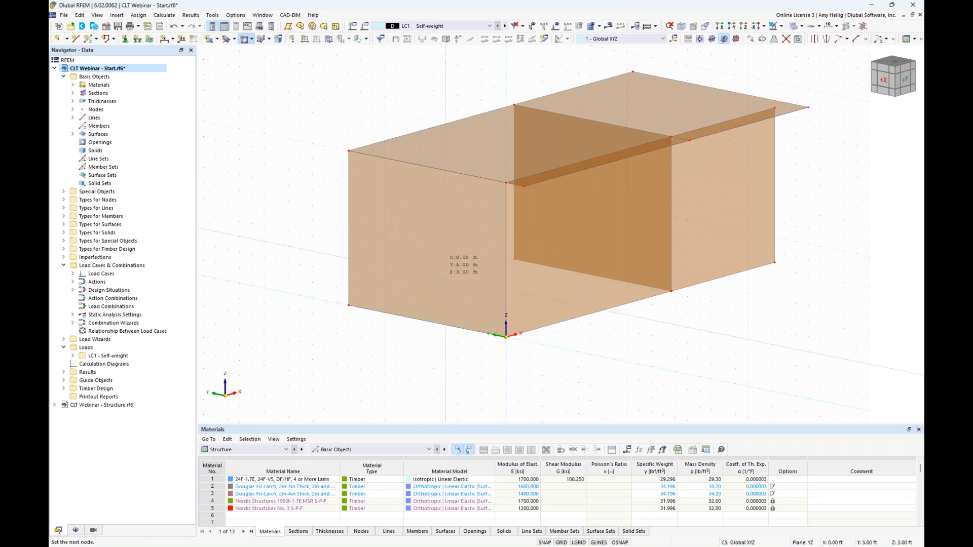
left_click(469, 283)
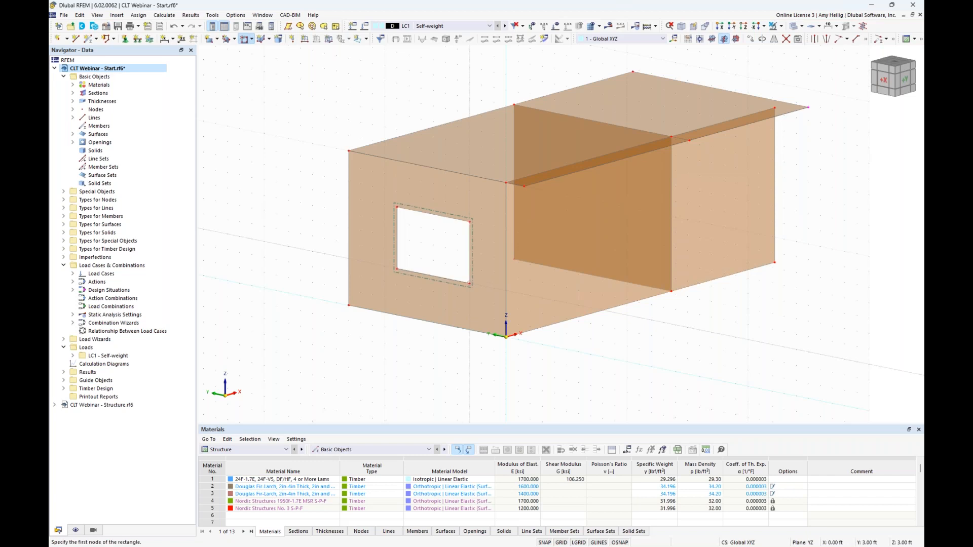
Cut a rectangular opening in the longer front wall from X 4, Z 7 ft to X 12, Z 3 ft in the XZ plane.
middle_click_drag(657, 347, 567, 329, "ctrl")
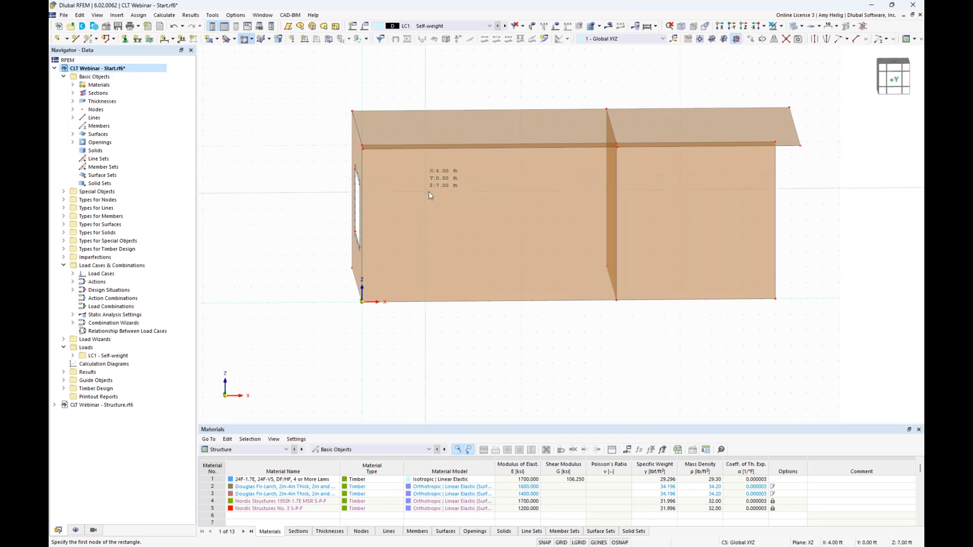
left_click(425, 192)
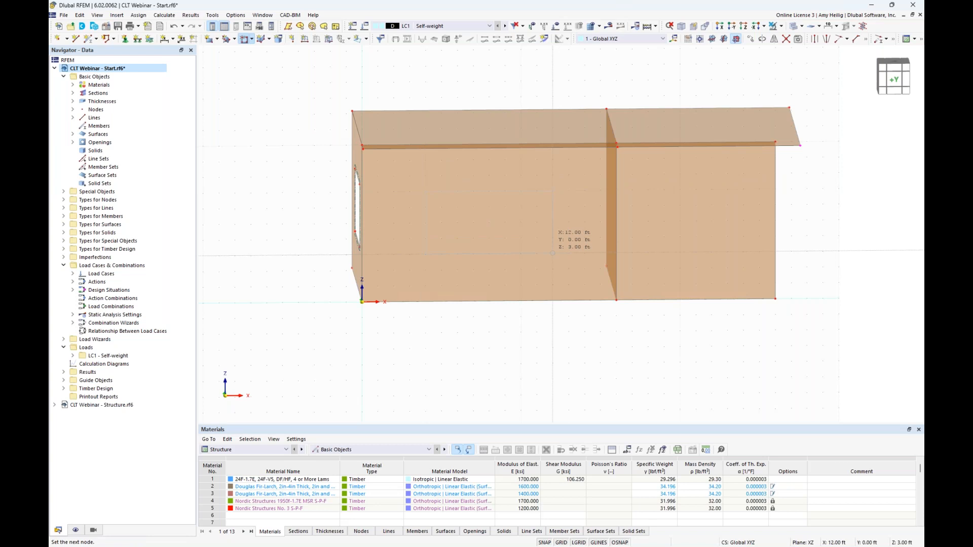
left_click(552, 253)
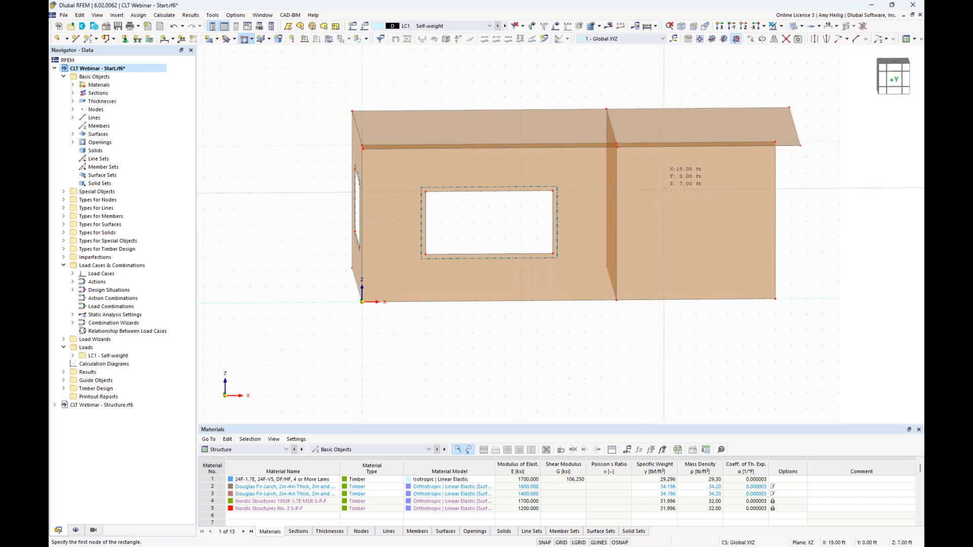
Cut a rectangular opening in the shorter front wall from X 19, Z 7 ft to about X 24, Z 3 ft.
left_click(664, 190)
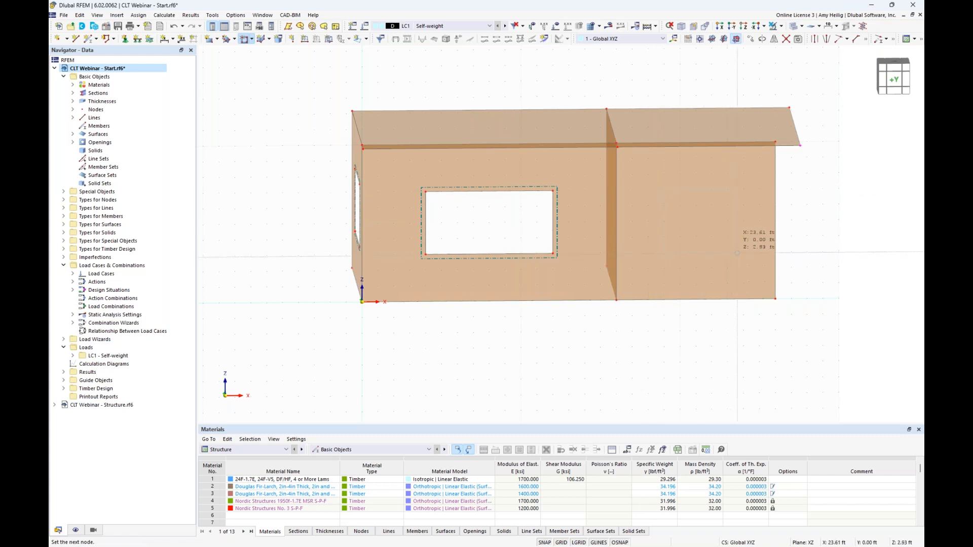
left_click(744, 252)
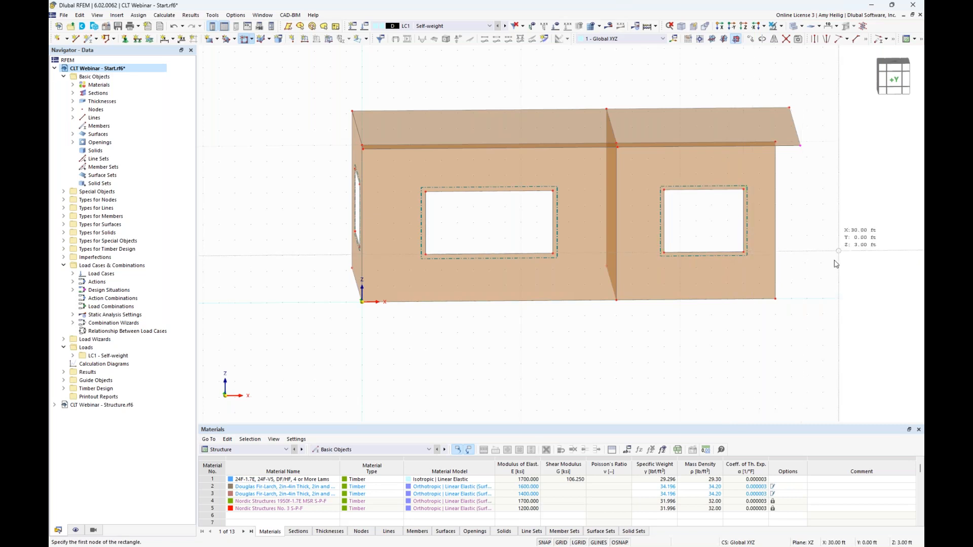
Add a node at X 26, Y 13, Z 0 ft and another directly above it at roof level.
middle_click_drag(800, 273, 781, 273, "ctrl")
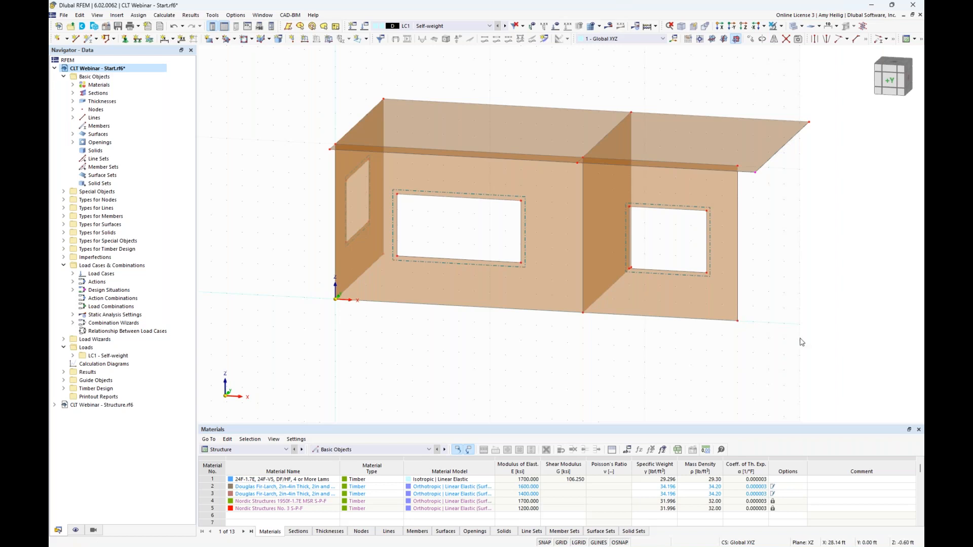
middle_click_drag(803, 316, 681, 311, "ctrl")
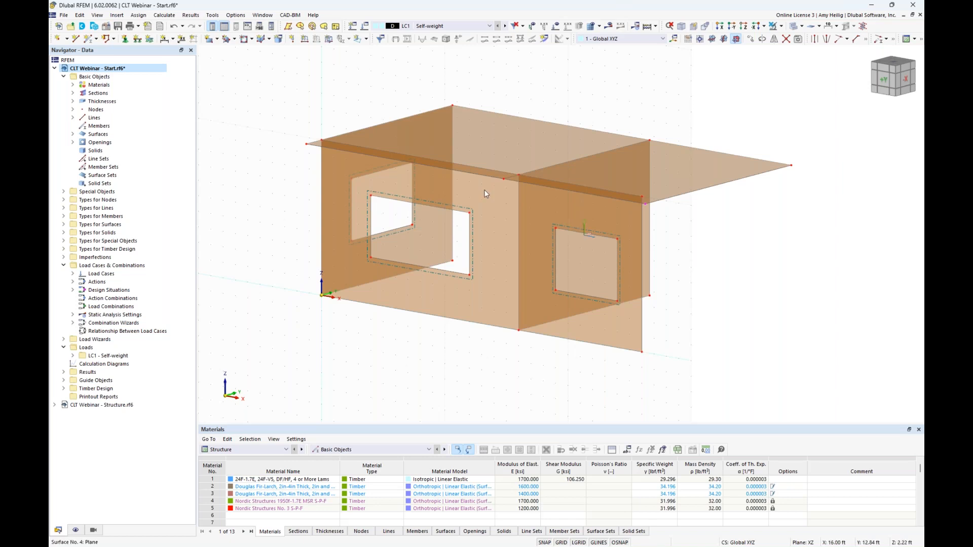
left_click(59, 38)
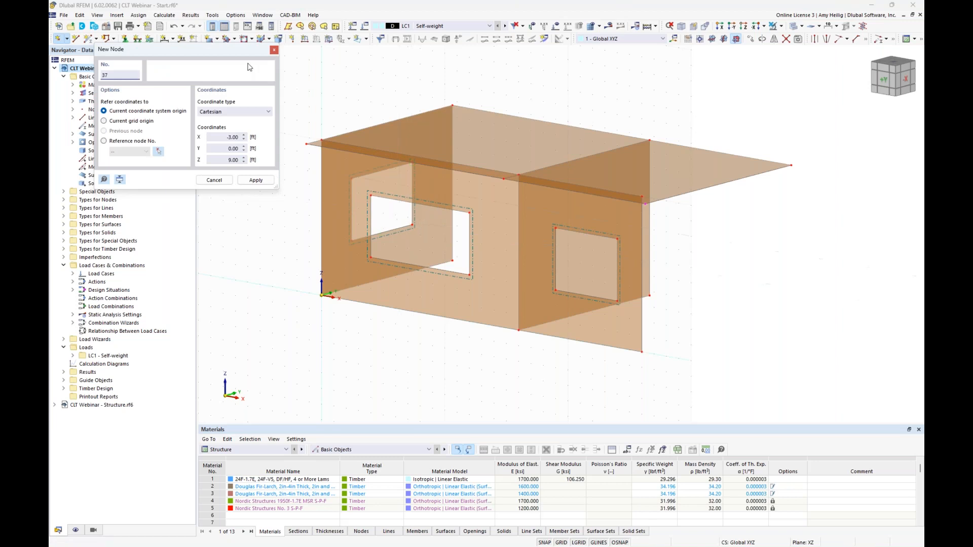
double_click(282, 174)
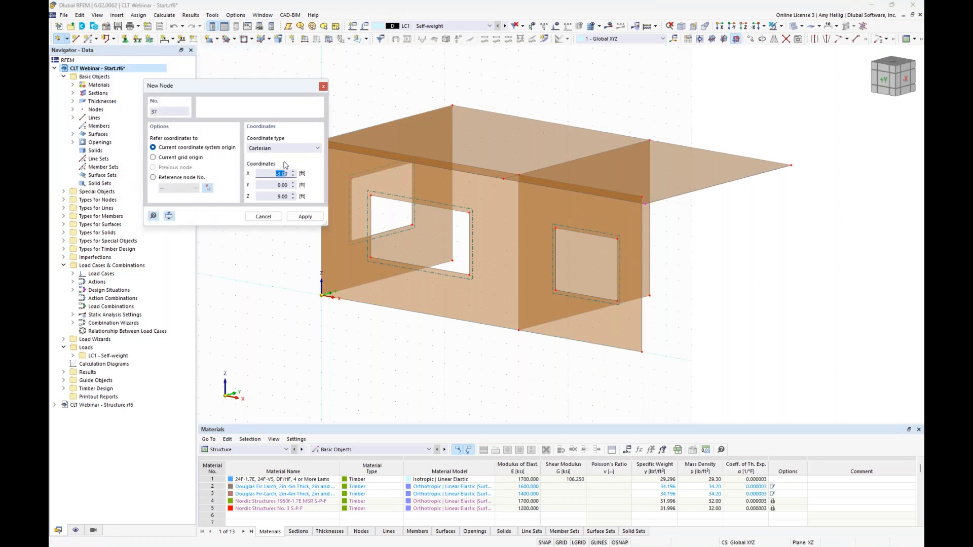
key("BackSpace")
type("26")
key("Tab")
type("13")
key("Tab")
type("0")
key("Return")
key("Return")
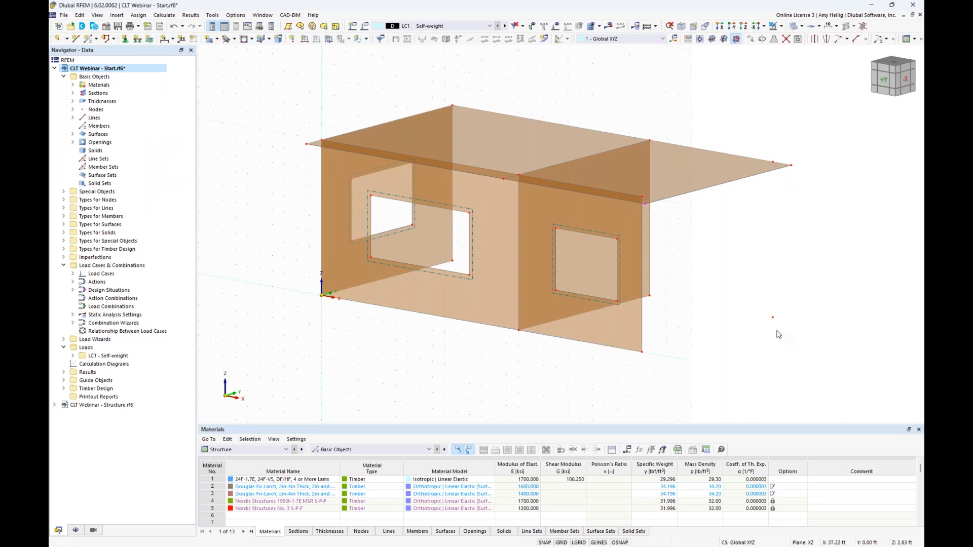
Set up a new beam member with section R_M1 8/8 and a member-end hinge releasing rotations φy and φz.
left_click(88, 41)
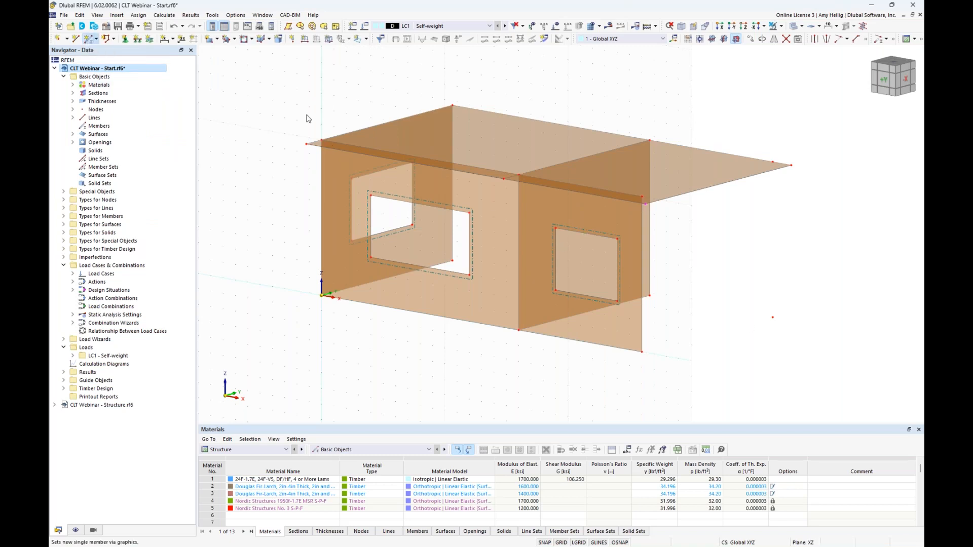
left_click(372, 129)
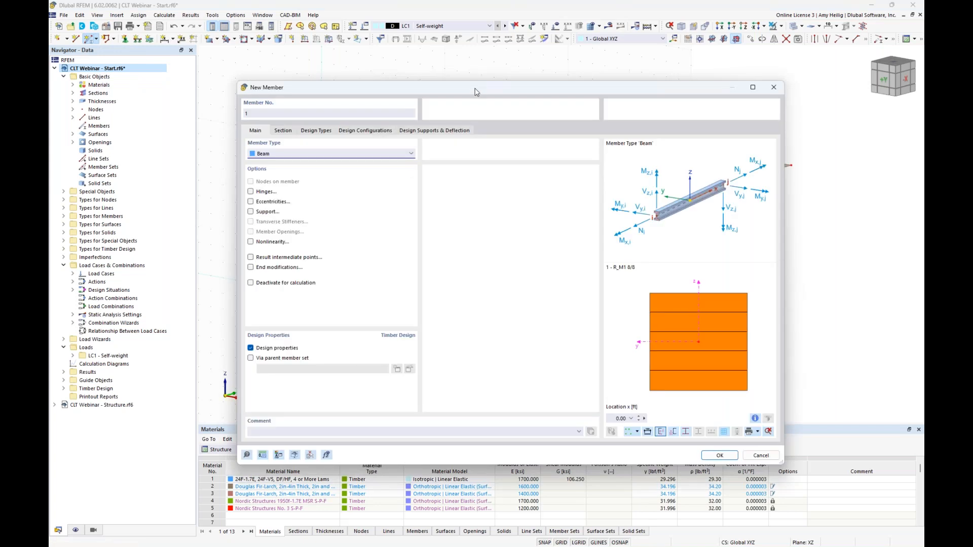
left_click_drag(482, 85, 490, 81)
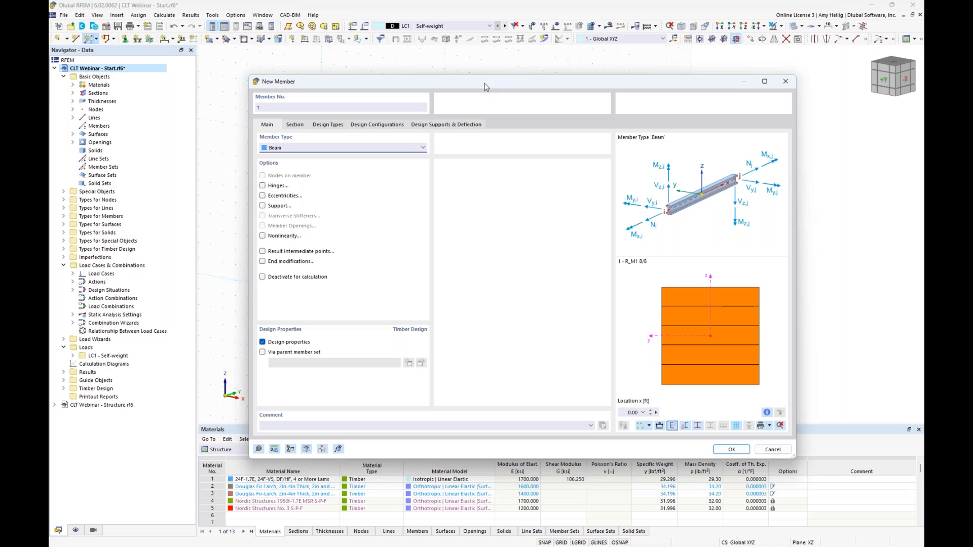
left_click(264, 186)
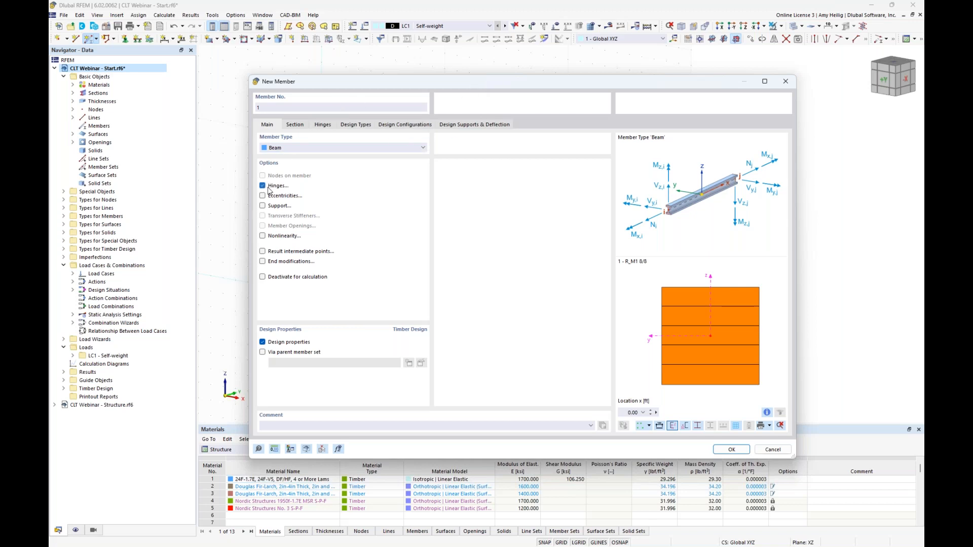
left_click(295, 125)
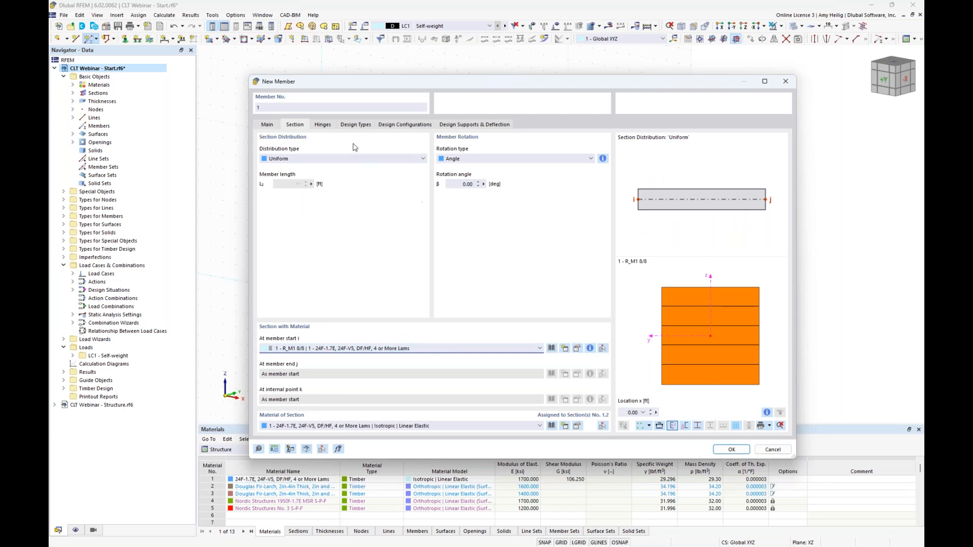
left_click(325, 126)
left_click_drag(456, 83, 462, 282)
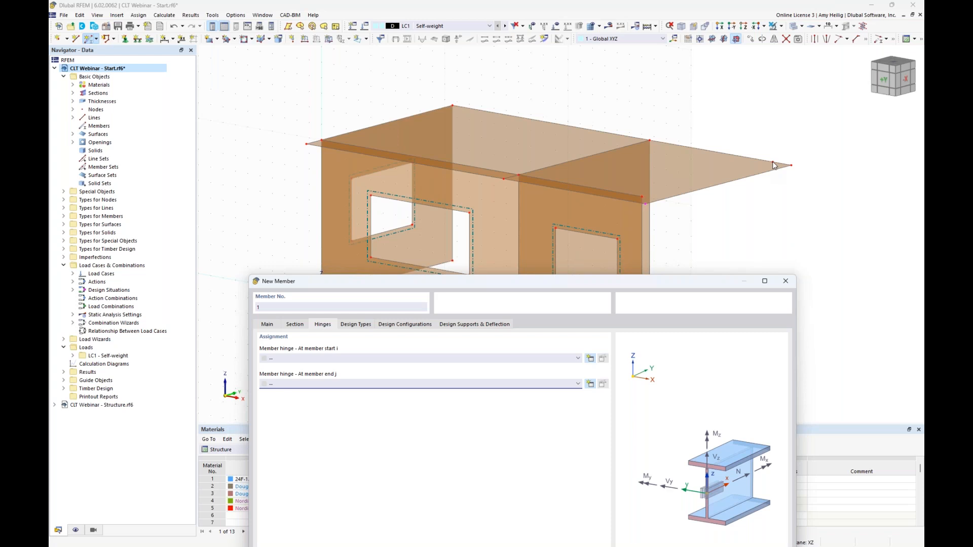
left_click_drag(688, 287, 683, 102)
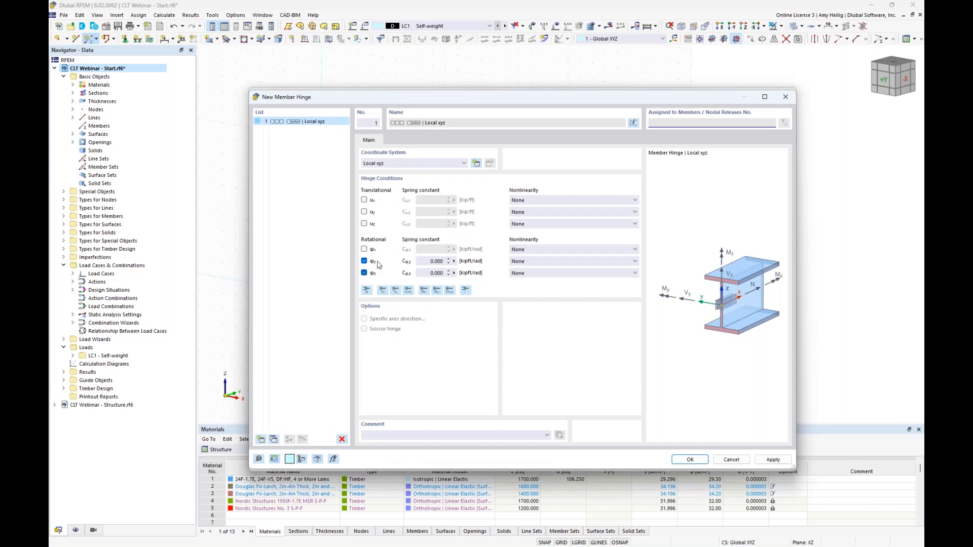
left_click(690, 459)
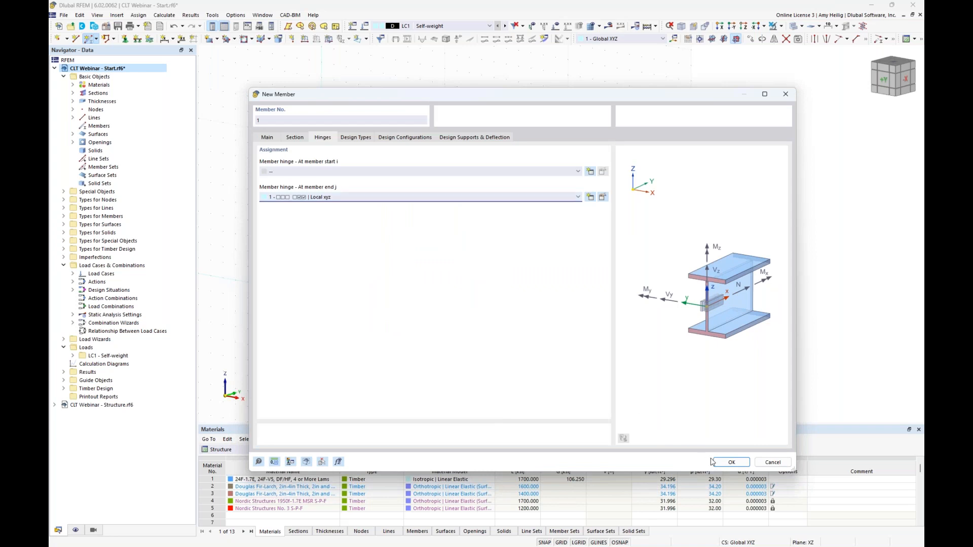
Draw the column member from the free base node up to the roof-level node above it.
left_click(731, 462)
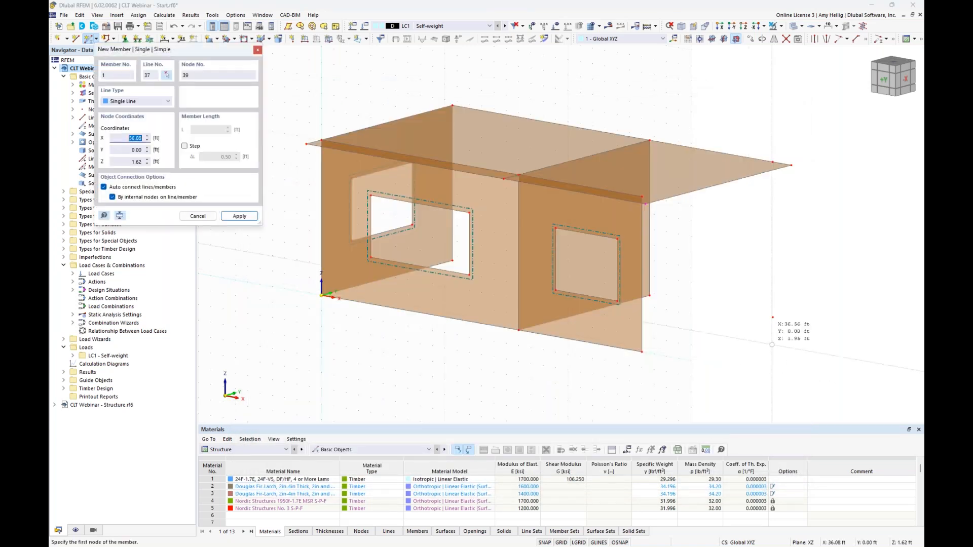
left_click(773, 317)
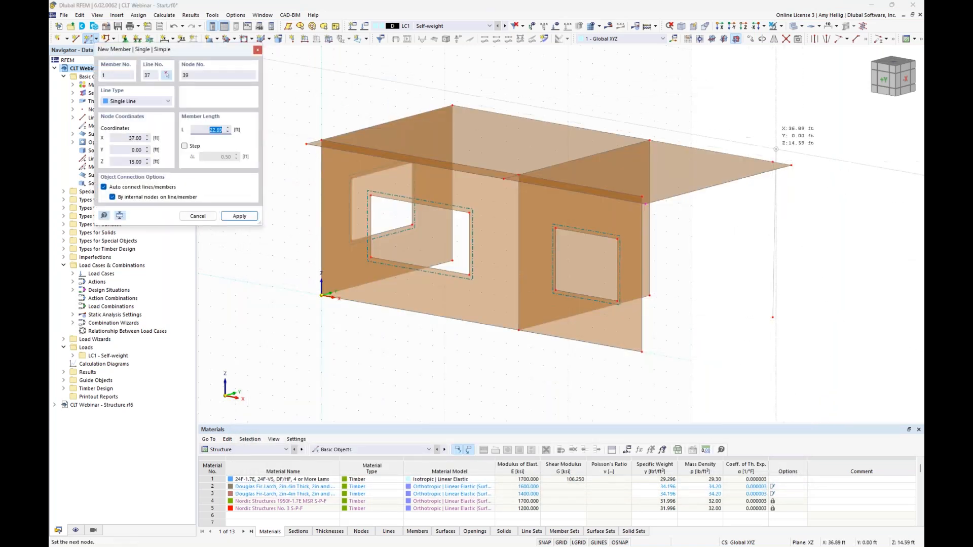
left_click(773, 162)
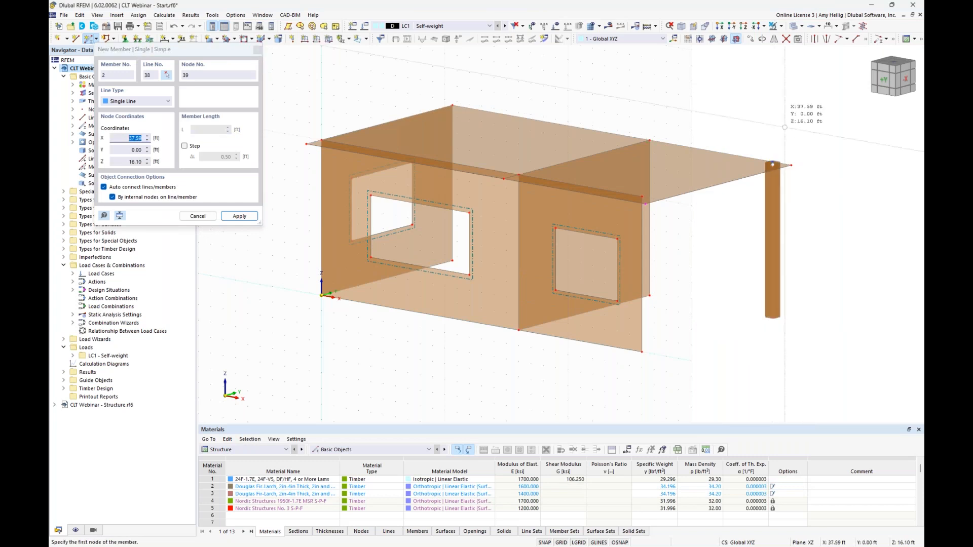
key("Escape")
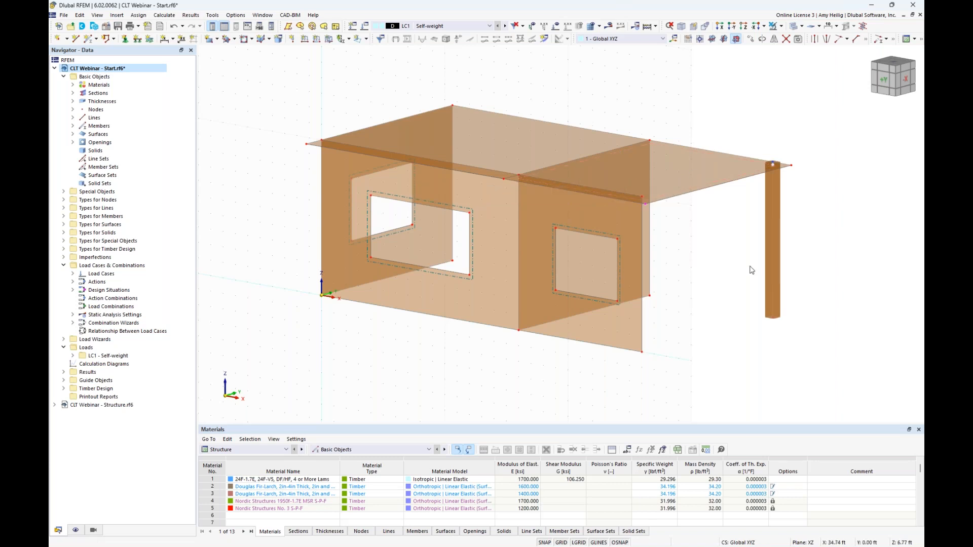
Set up a second beam member with hinges and eccentricities enabled, using section R_M1 8/12.
middle_click_drag(742, 266, 642, 273)
scroll(635, 264, "up", 1)
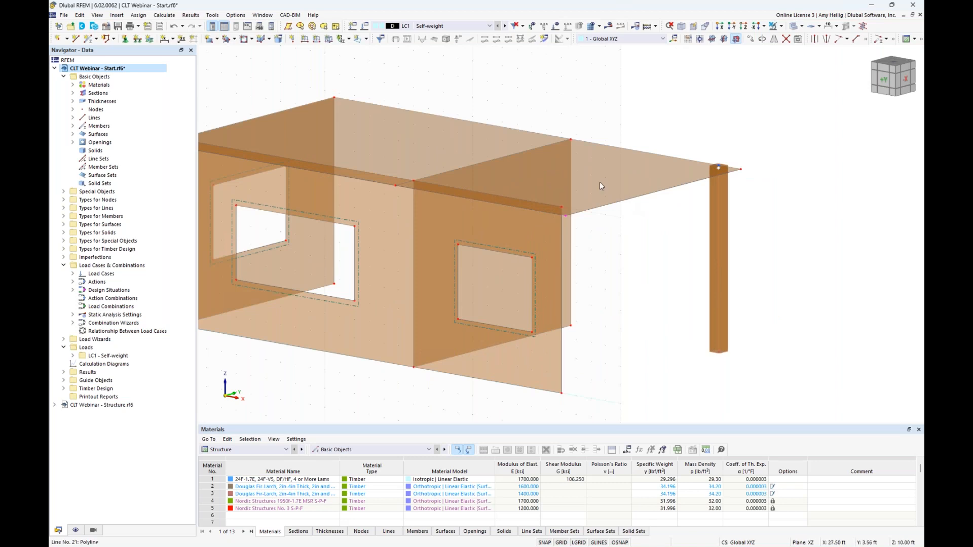
left_click(89, 39)
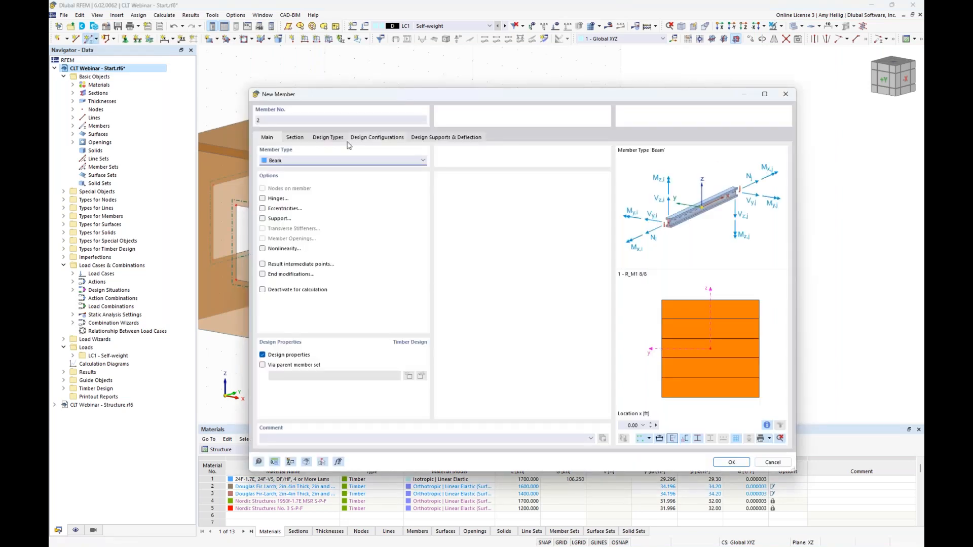
left_click(263, 198)
left_click(263, 209)
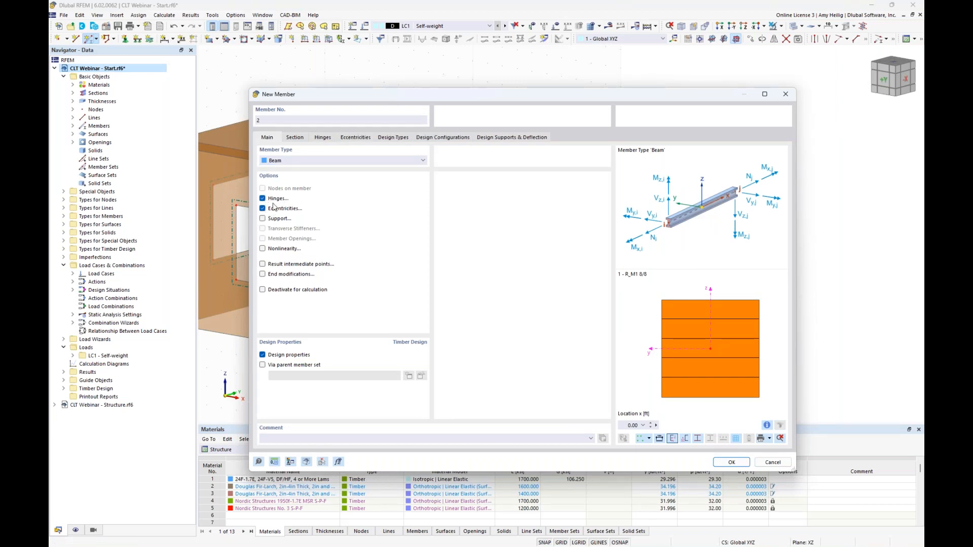
left_click(296, 138)
left_click(382, 360)
left_click(377, 376)
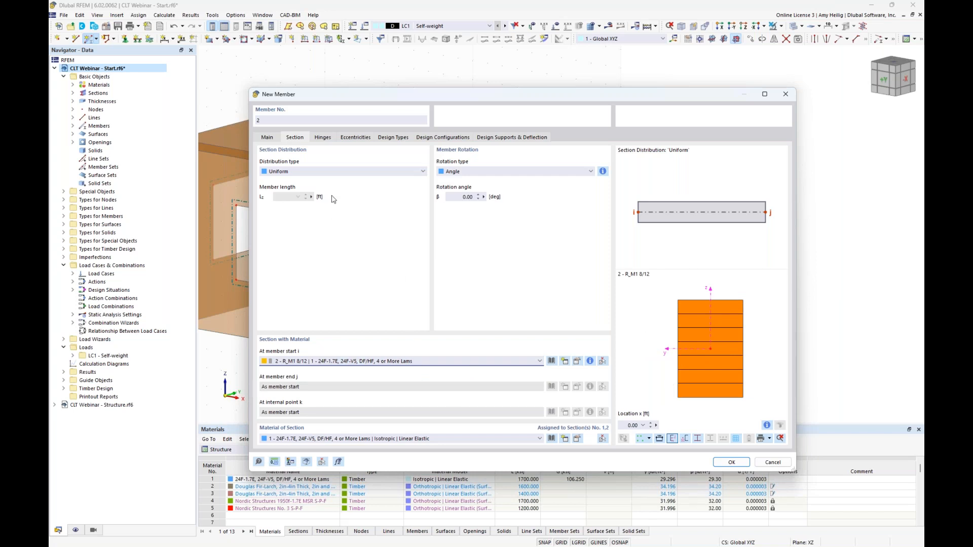
Assign the existing φy–φz hinge at the beam's start and a new hinge releasing φx, φy and φz at its end.
left_click(323, 137)
left_click(326, 172)
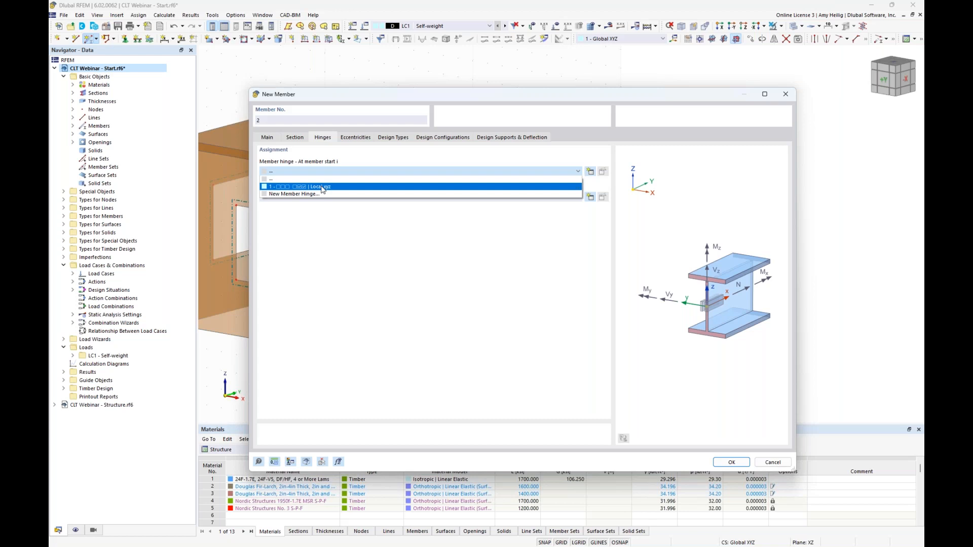
left_click(322, 187)
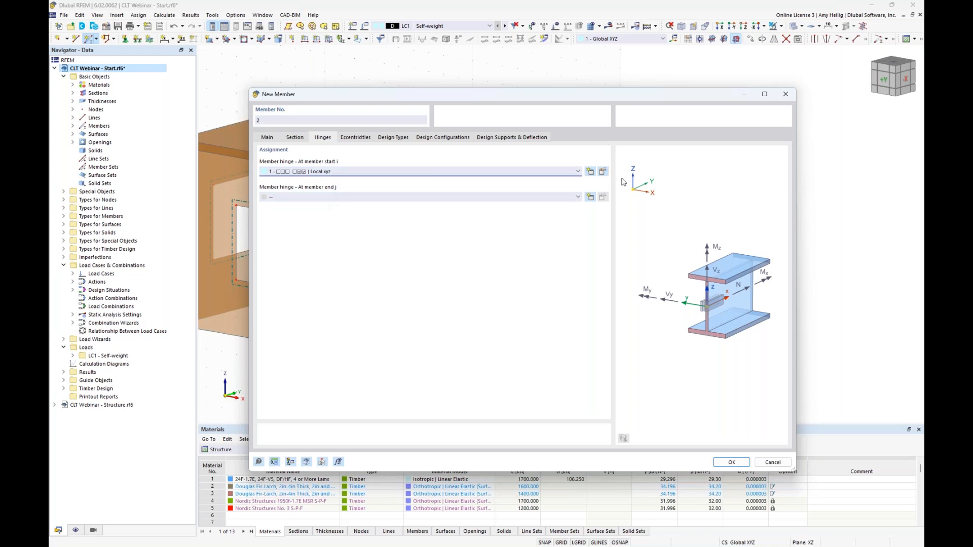
left_click(592, 199)
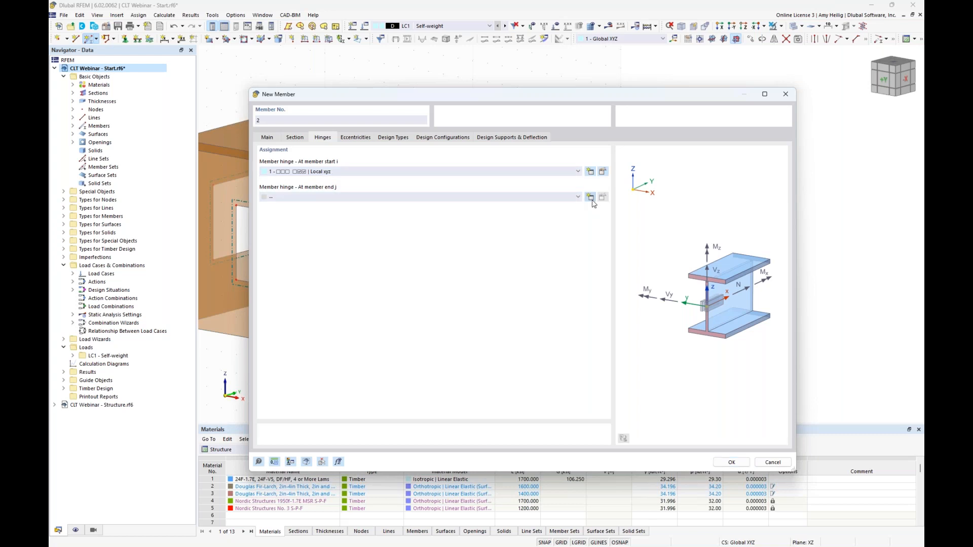
left_click(365, 250)
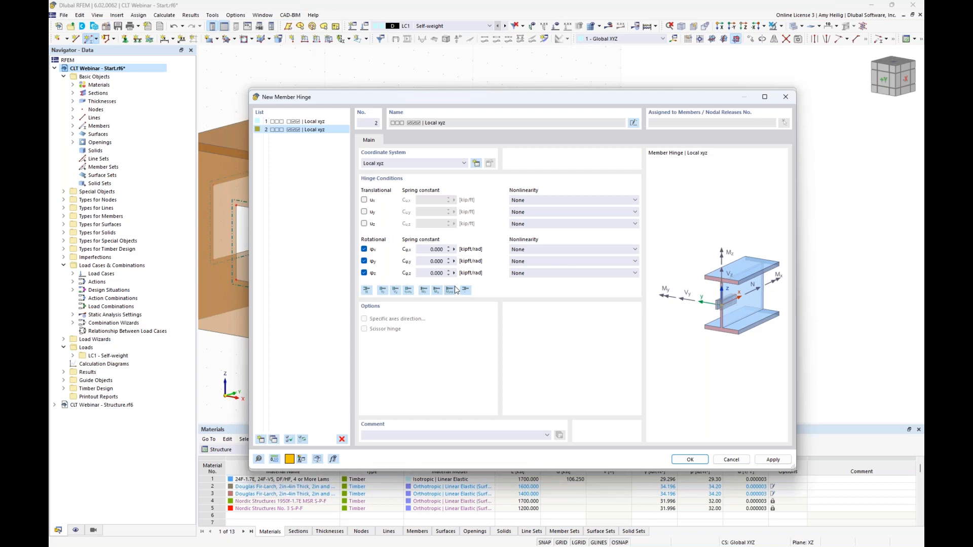
left_click(687, 460)
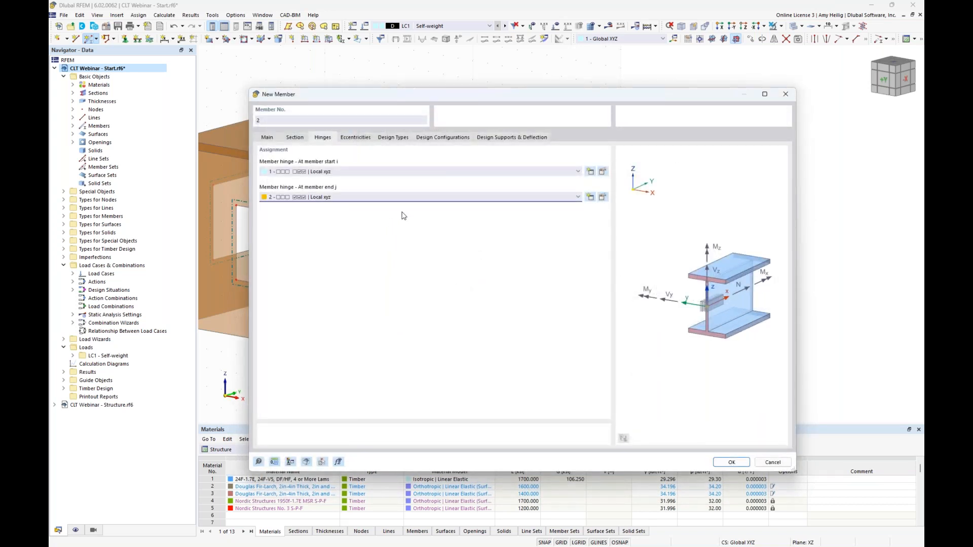
Create a start eccentricity relative to the section with middle-top alignment and a transverse offset from the bottom of the overhanging roof surface 6.
left_click(358, 137)
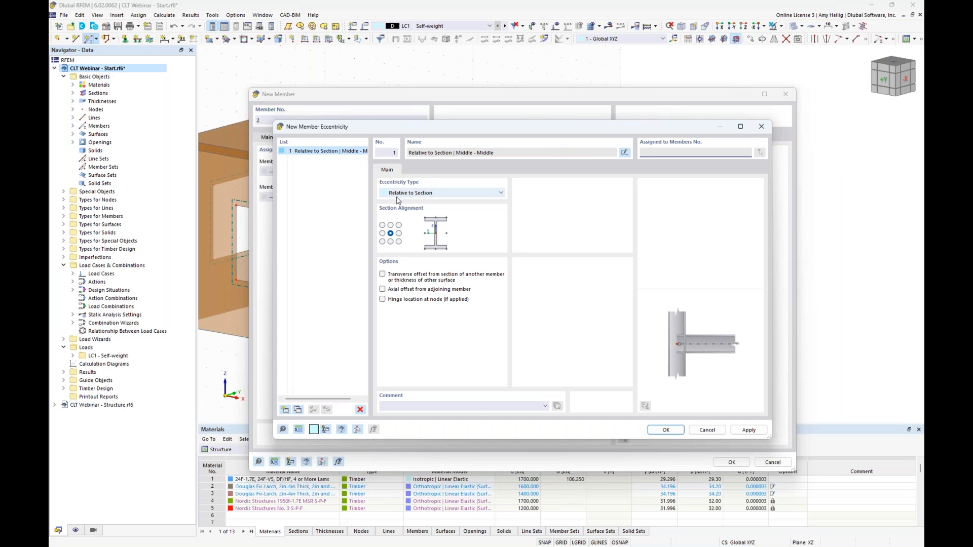
left_click(391, 225)
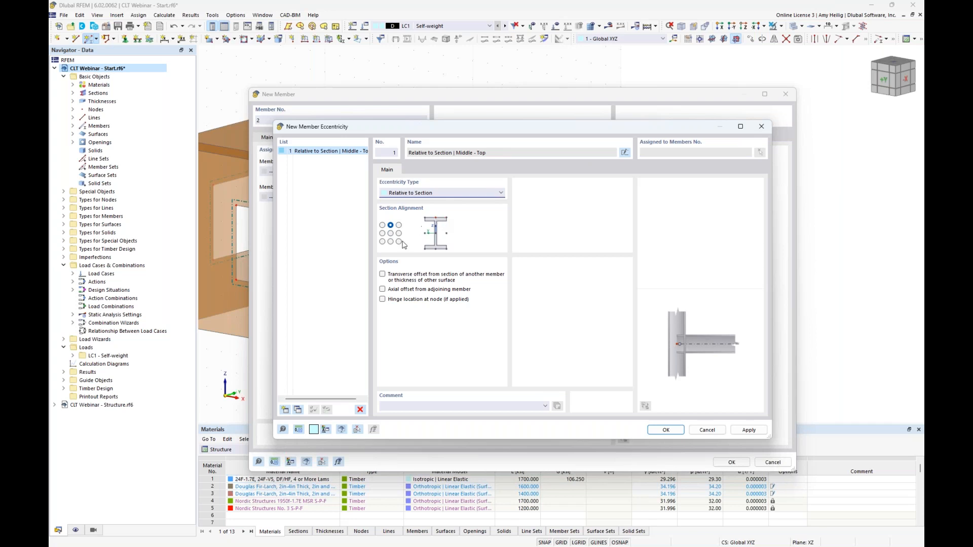
left_click(382, 274)
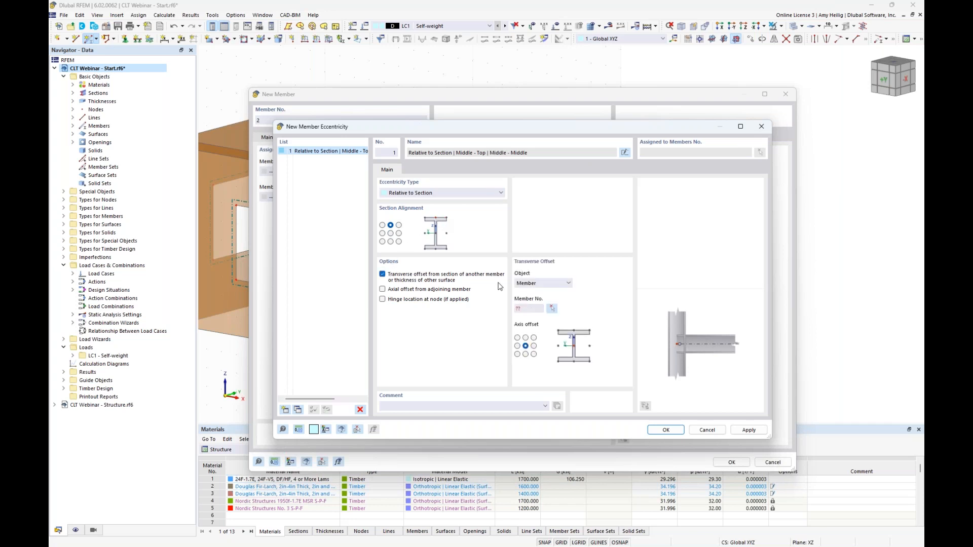
left_click(530, 284)
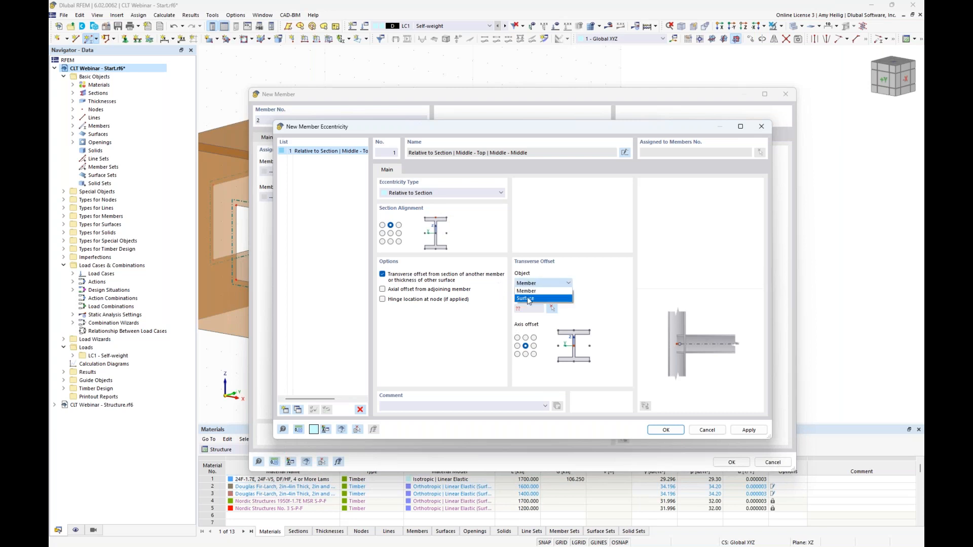
left_click(529, 299)
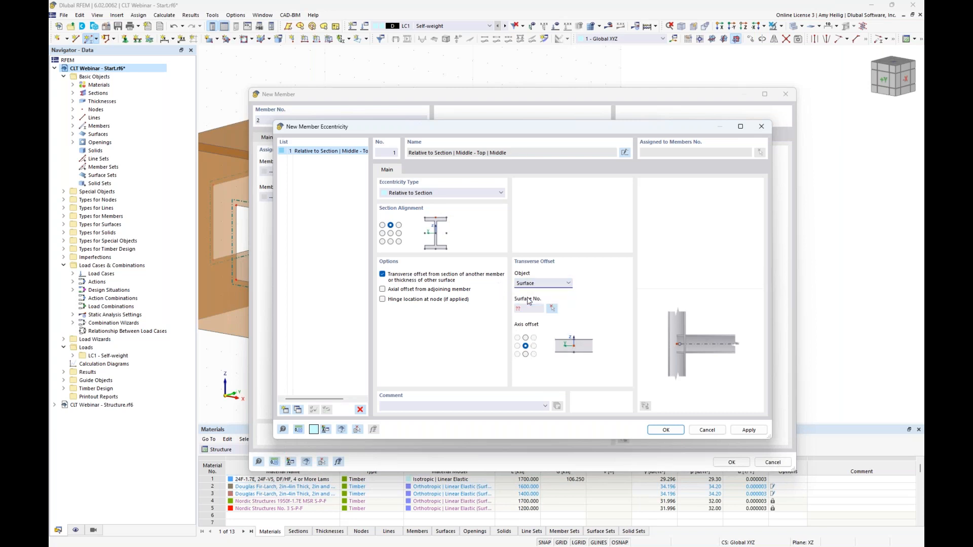
left_click(552, 308)
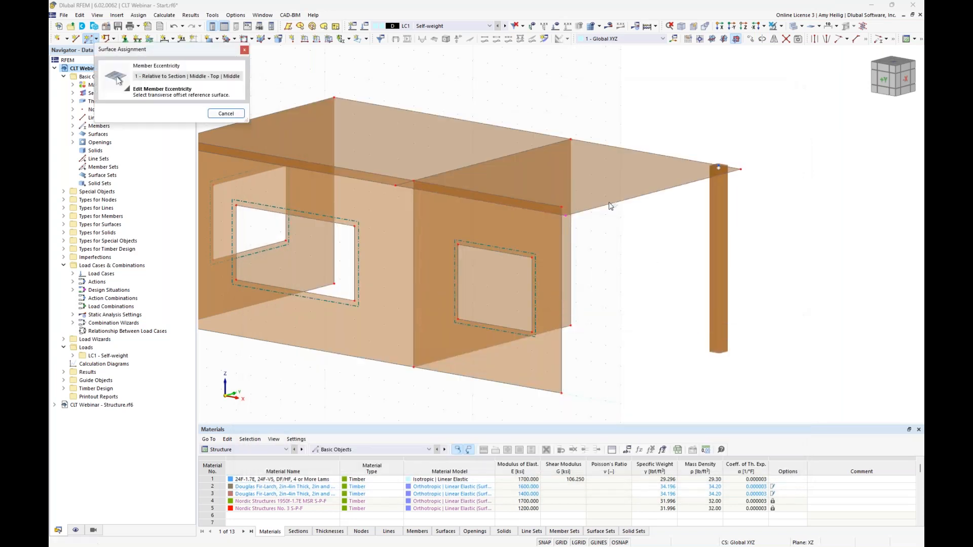
left_click(614, 186)
left_click(526, 354)
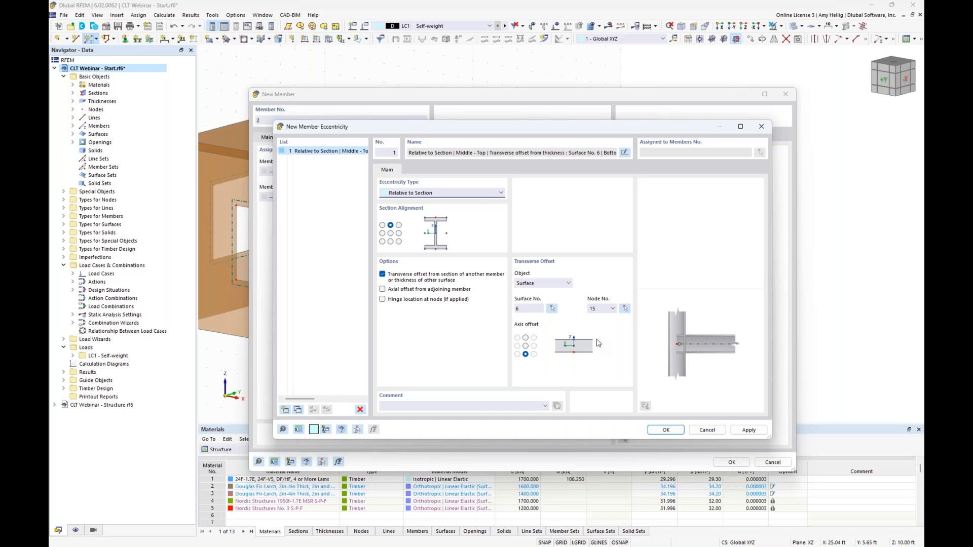
left_click(666, 430)
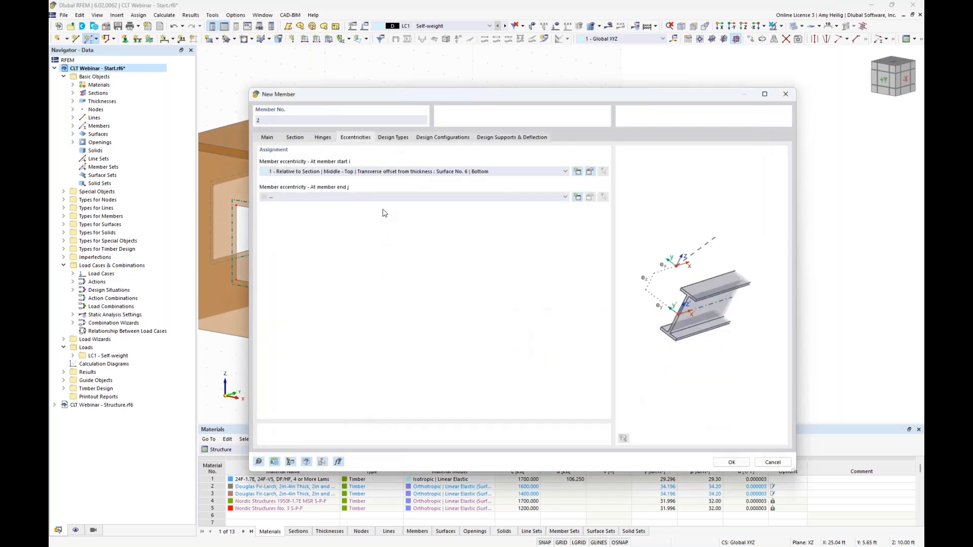
Assign the same eccentricity to the beam's end and accept the member settings.
left_click(377, 198)
left_click(371, 208)
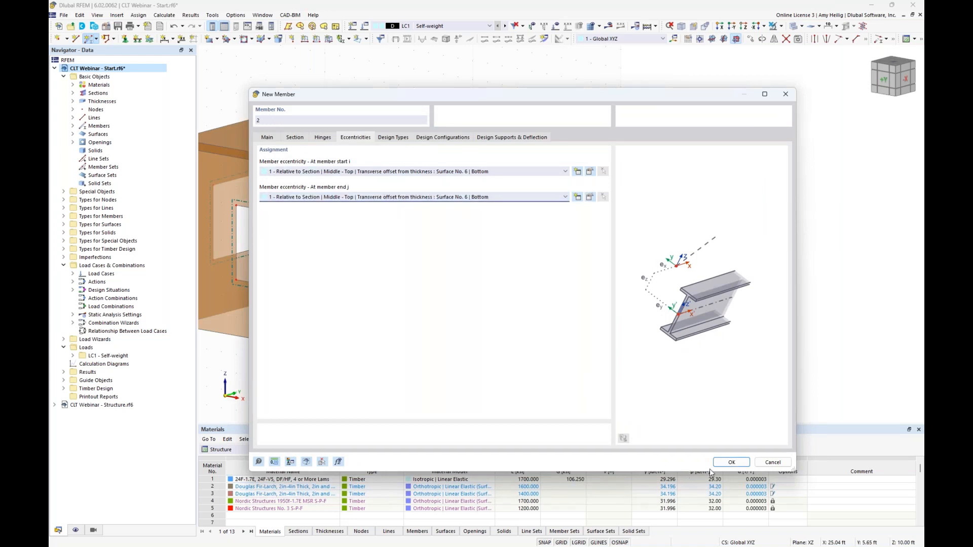
left_click(732, 462)
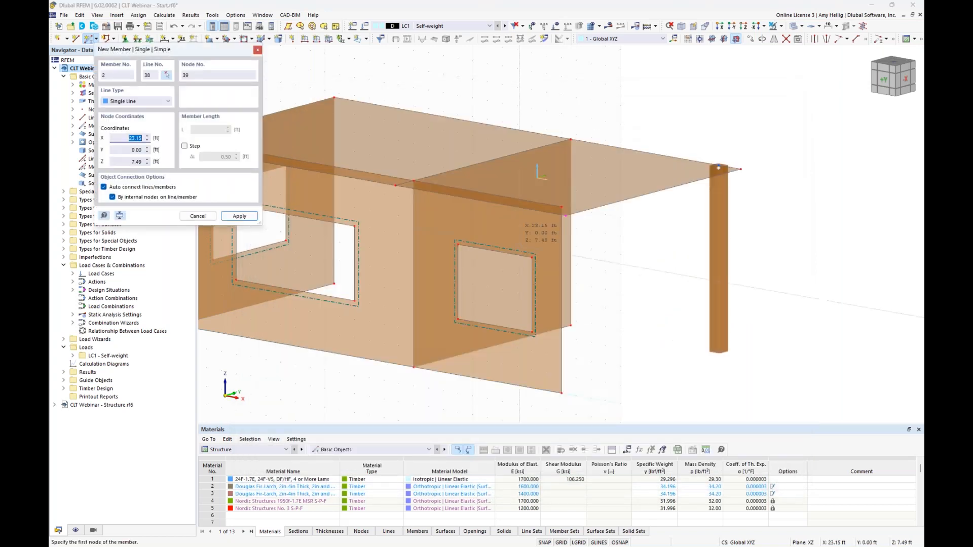
Draw the beam member from the wall's upper outer corner to the column's top node.
left_click(562, 206)
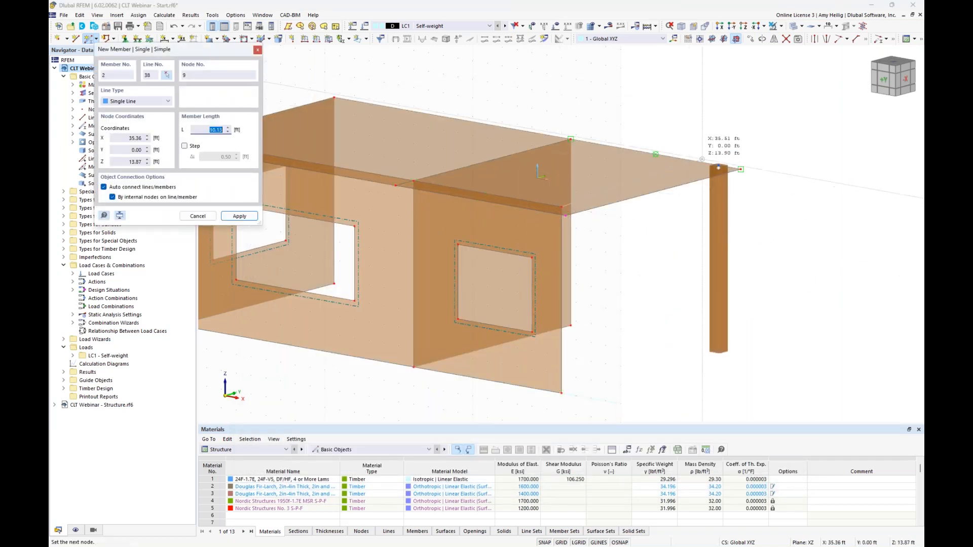
left_click(718, 166)
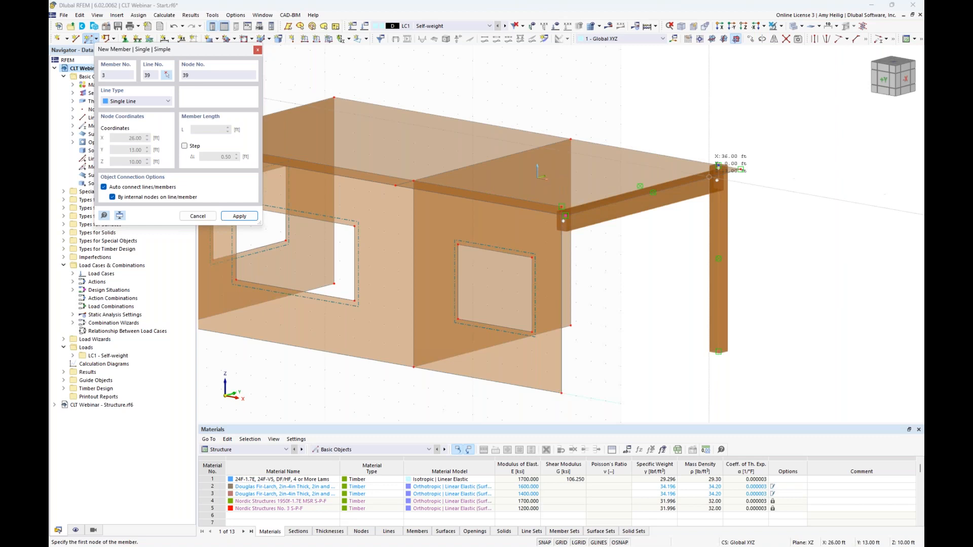
key("Escape")
middle_click_drag(667, 257, 621, 168, "ctrl")
scroll(621, 168, "up", 3)
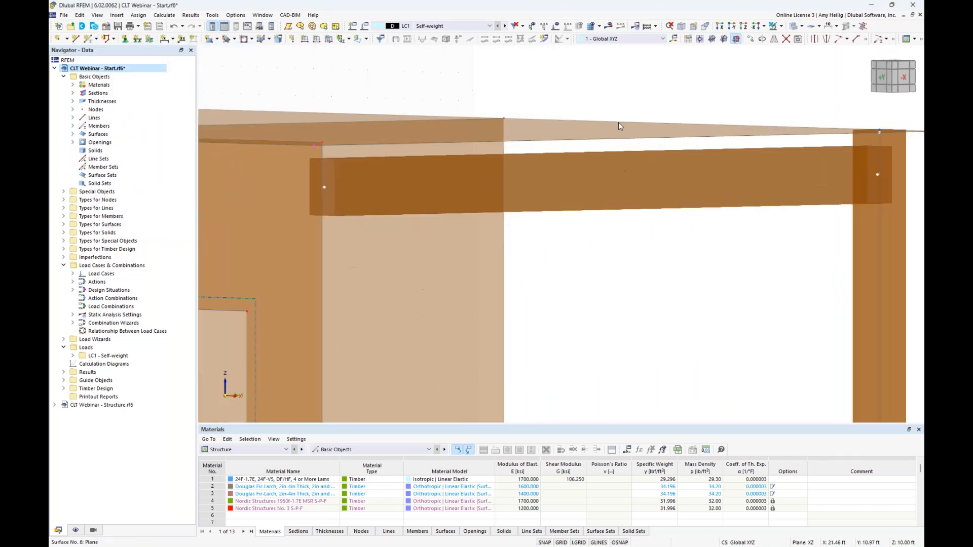
scroll(657, 233, "down", 4)
middle_click_drag(656, 239, 689, 271, "ctrl")
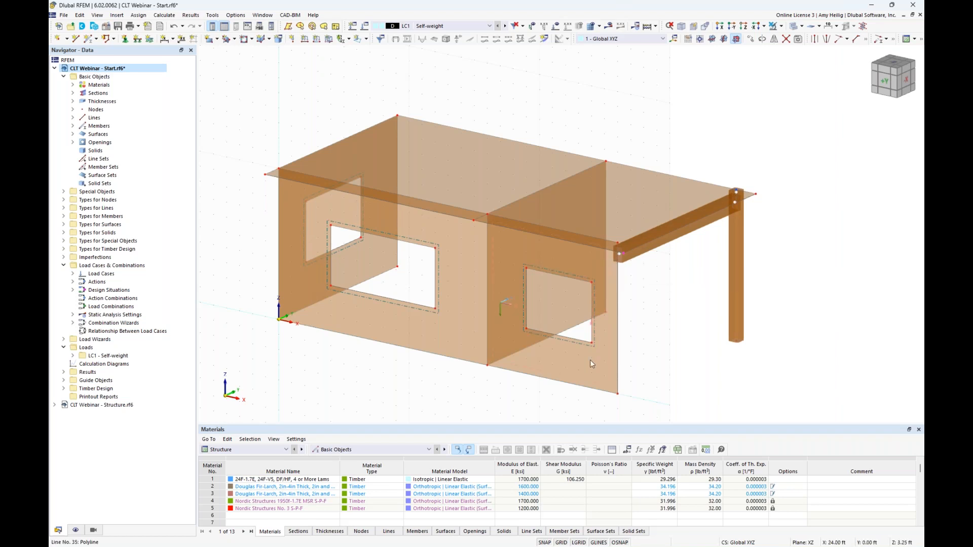
Show the local axis systems of the surfaces and switch the model to transparent display mode.
right_click(592, 374)
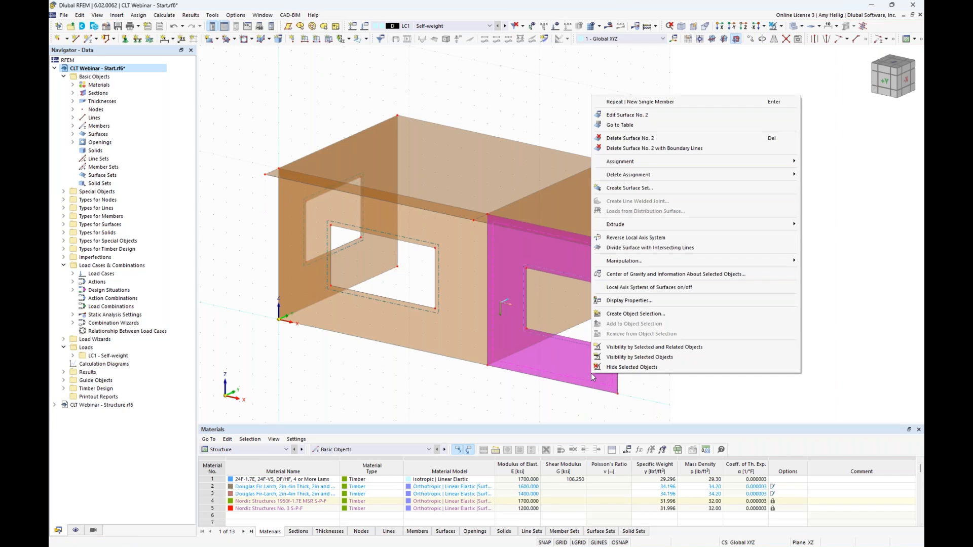
left_click(623, 287)
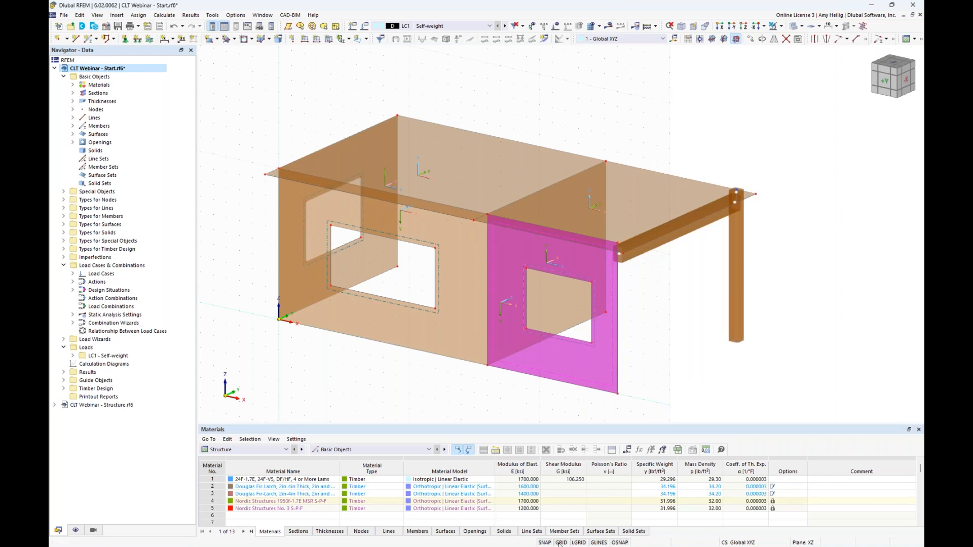
left_click(796, 26)
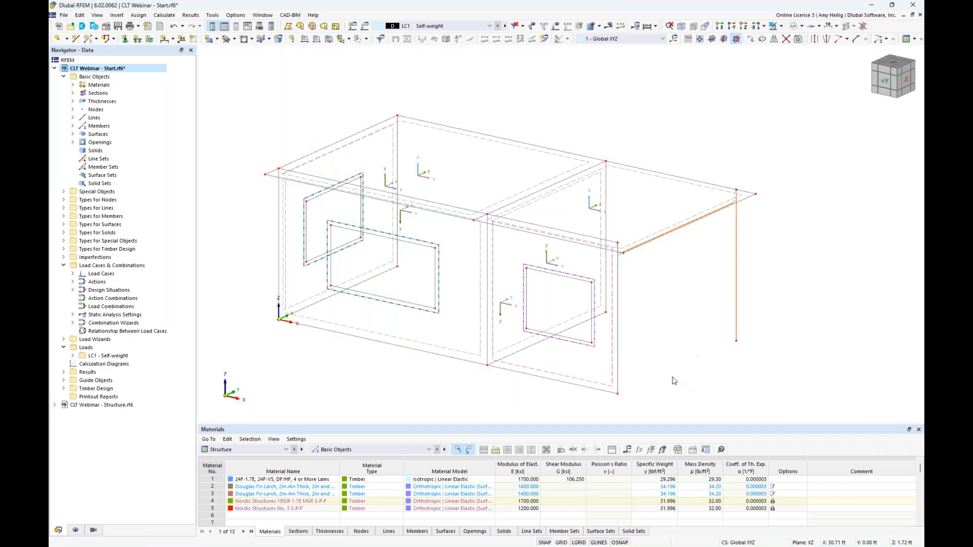
middle_click_drag(650, 325, 685, 328, "ctrl")
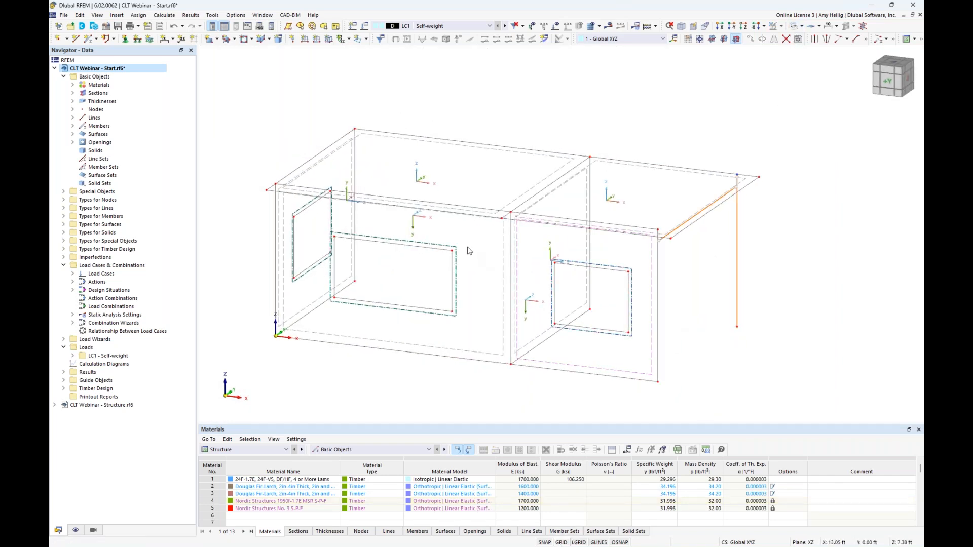
scroll(453, 264, "up", 2)
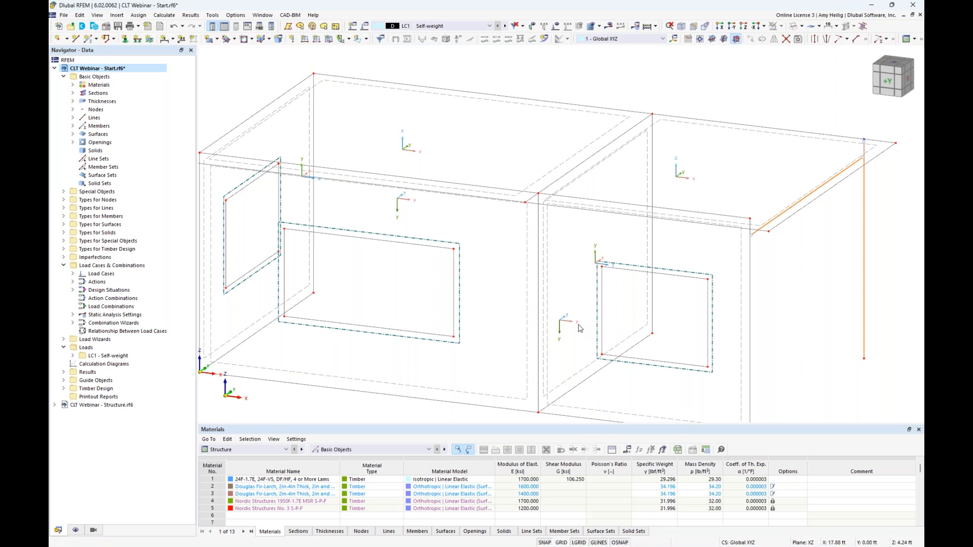
scroll(580, 328, "down", 2)
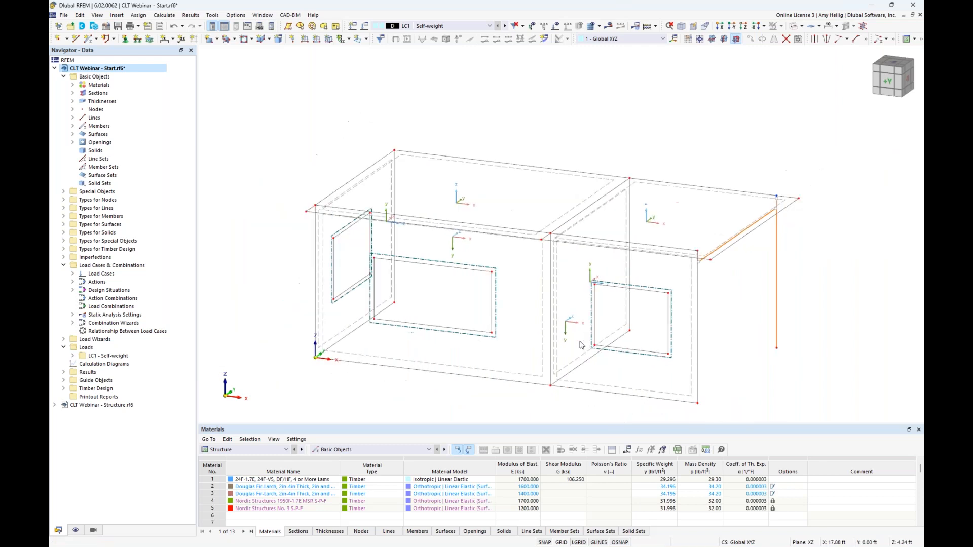
Turn off the surfaces' local axis systems and display their layer directions with indices.
right_click(641, 395)
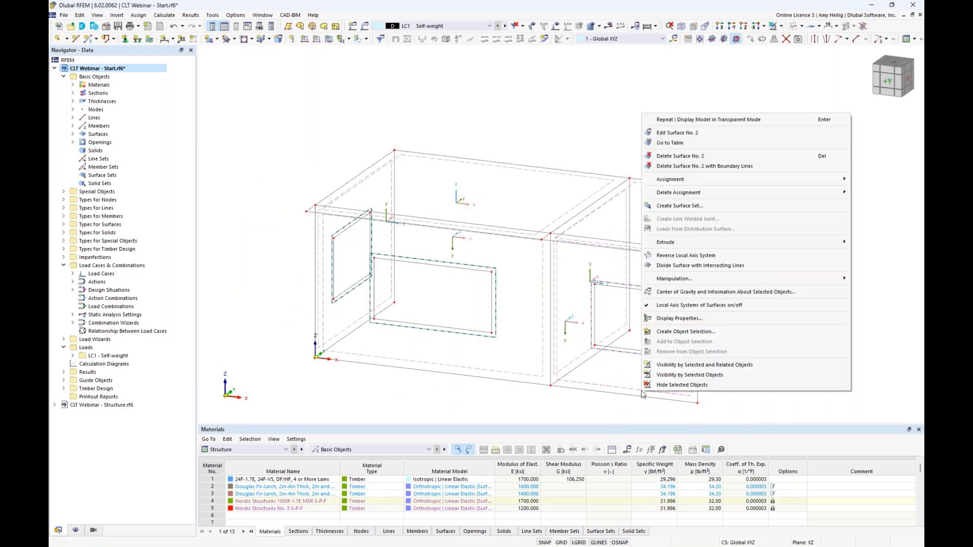
left_click(678, 311)
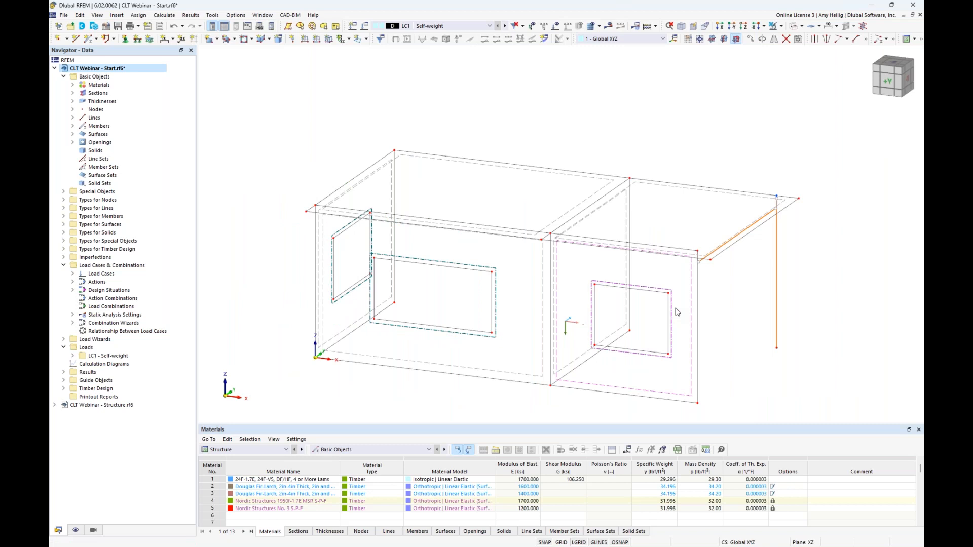
left_click(76, 531)
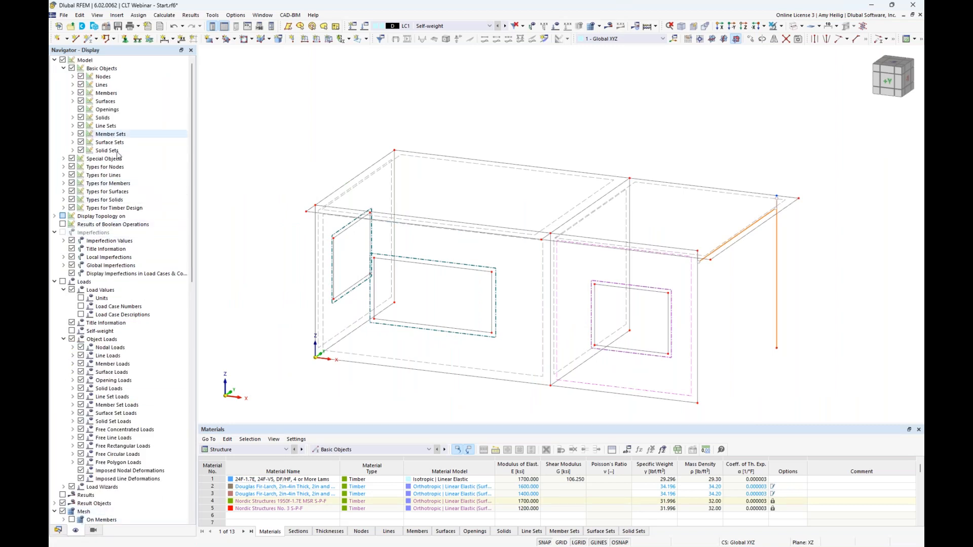
left_click(72, 102)
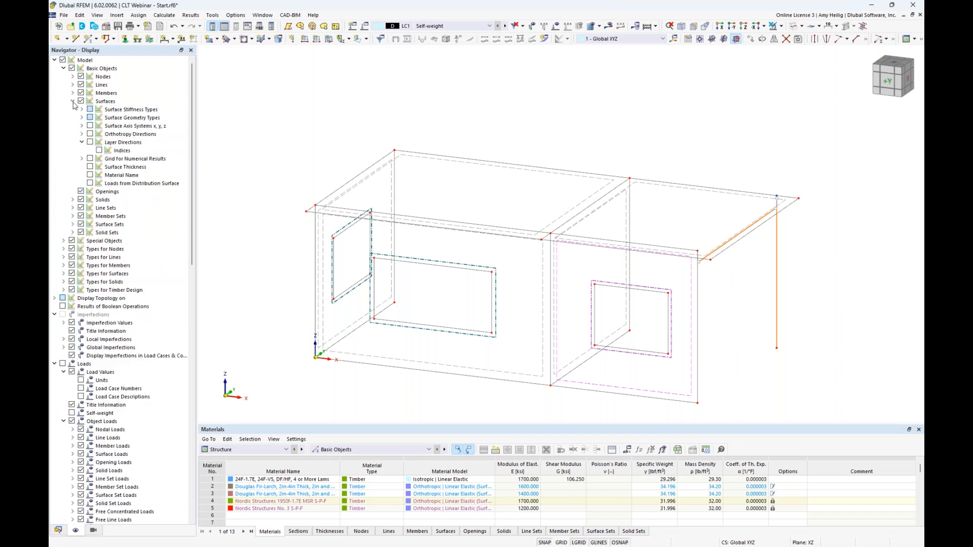
left_click(90, 142)
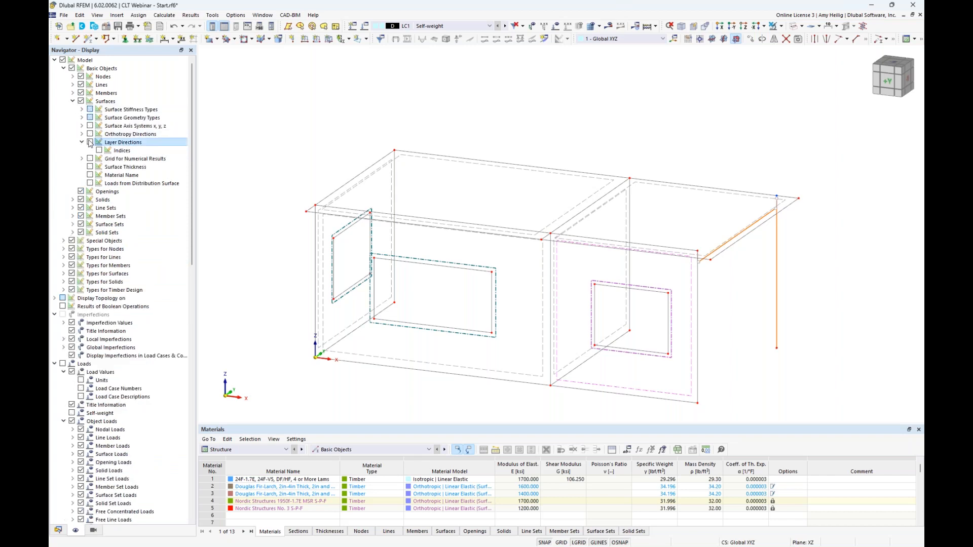
left_click(98, 150)
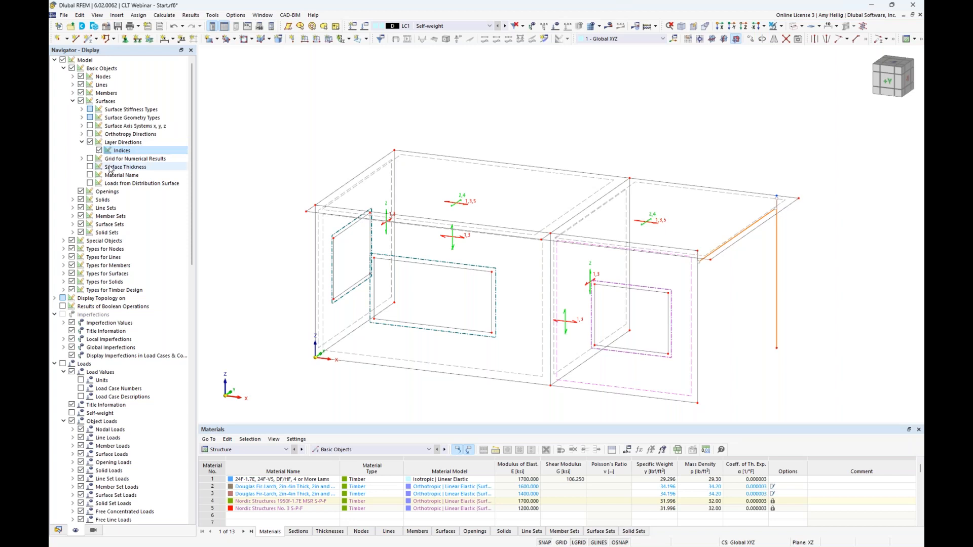
scroll(583, 350, "up", 6)
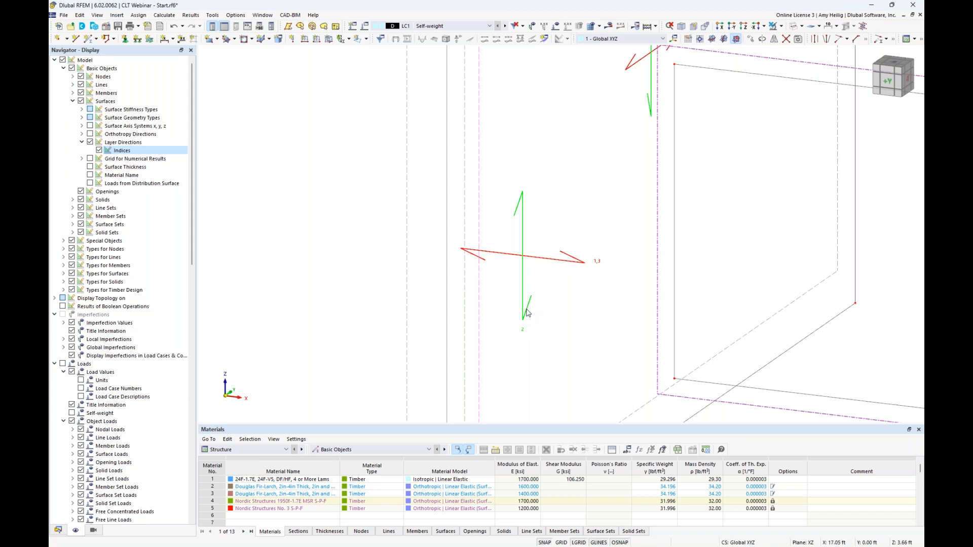
scroll(527, 312, "down", 8)
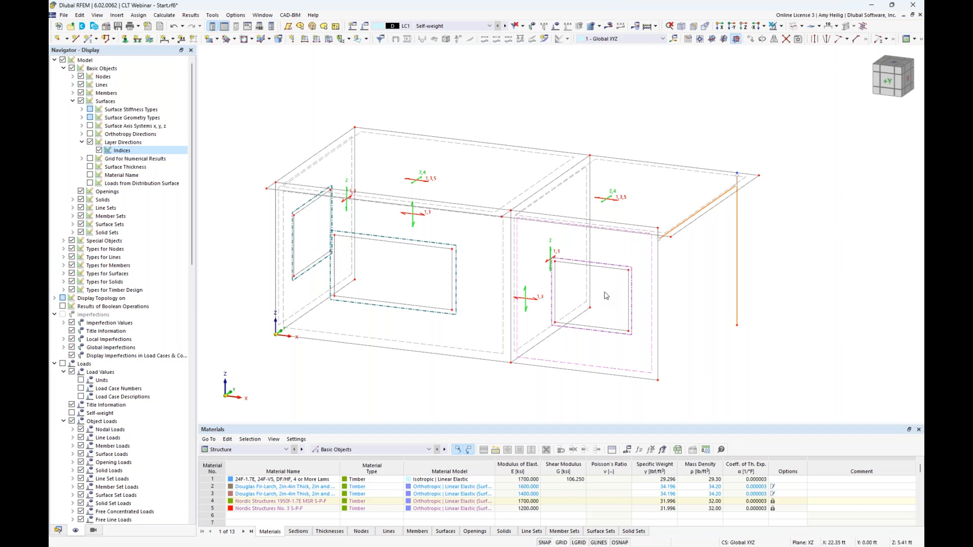
Open the four wall surfaces 1-4 together for editing and enable specific axes for them.
middle_click_drag(671, 299, 681, 293, "ctrl")
left_click_drag(699, 290, 253, 235)
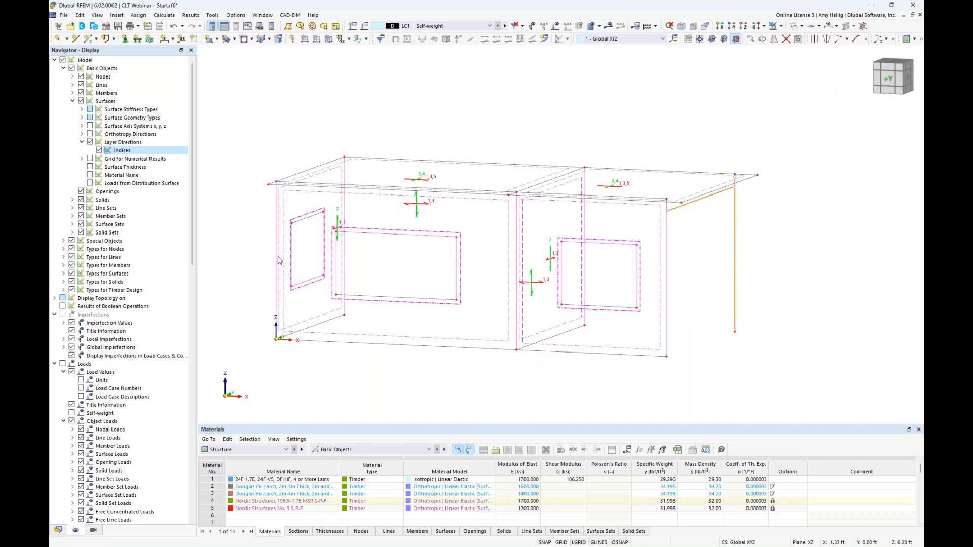
double_click(383, 332)
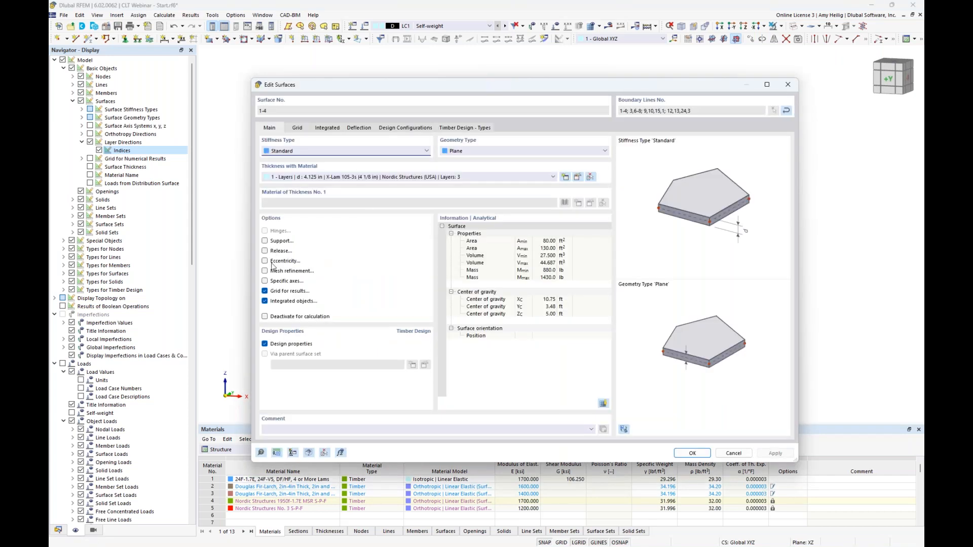
left_click(265, 281)
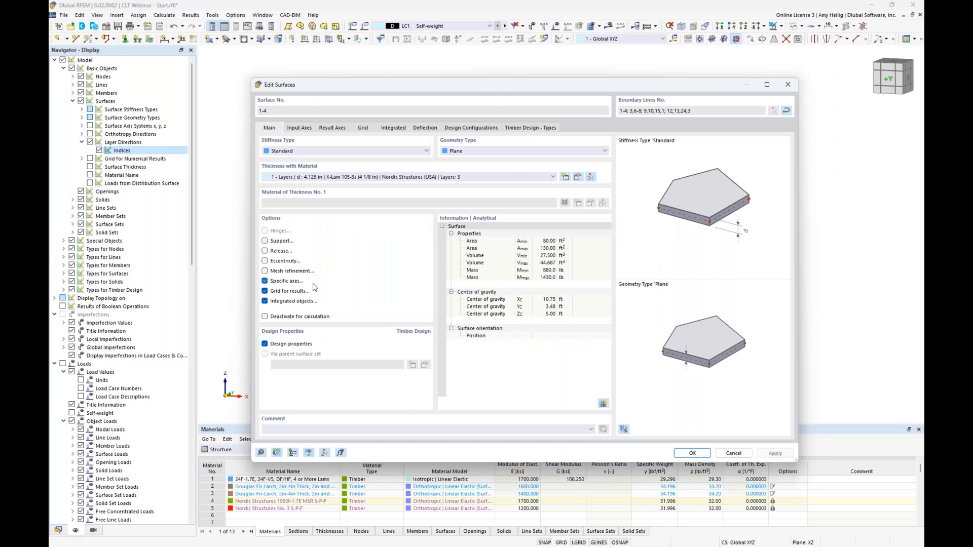
Set the input axes of wall surfaces 1-4 to axis parallel to lines, with x following vertical corner line 1.
left_click(302, 130)
left_click(300, 154)
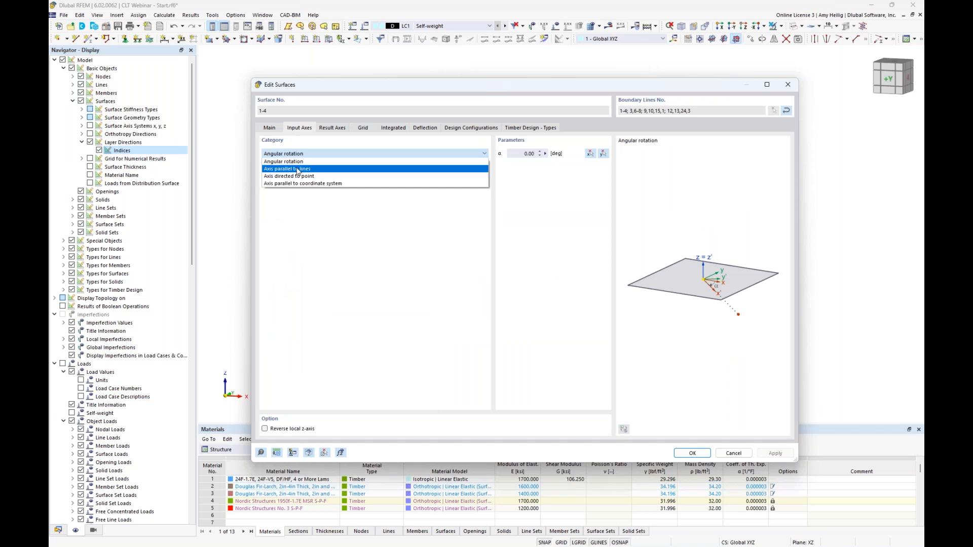
left_click(298, 169)
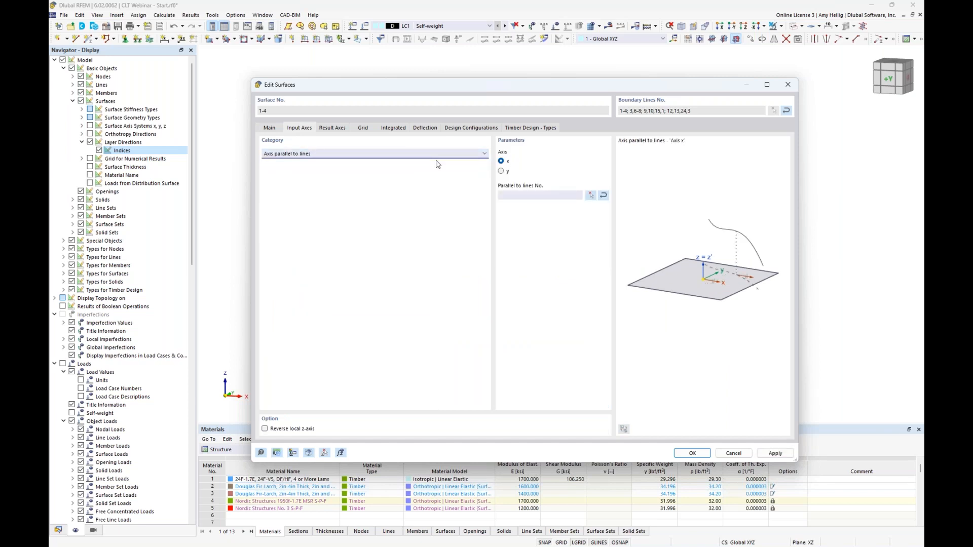
left_click(591, 196)
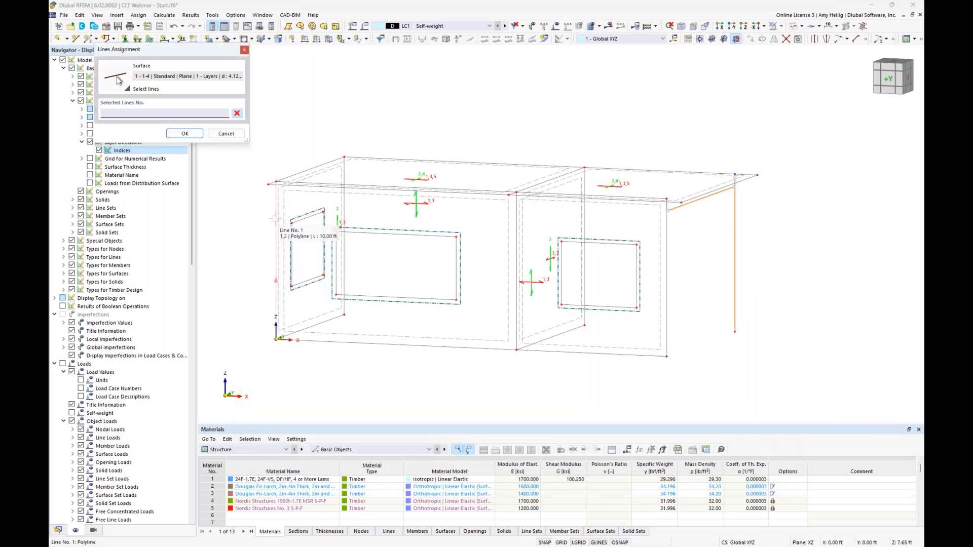
left_click(275, 219)
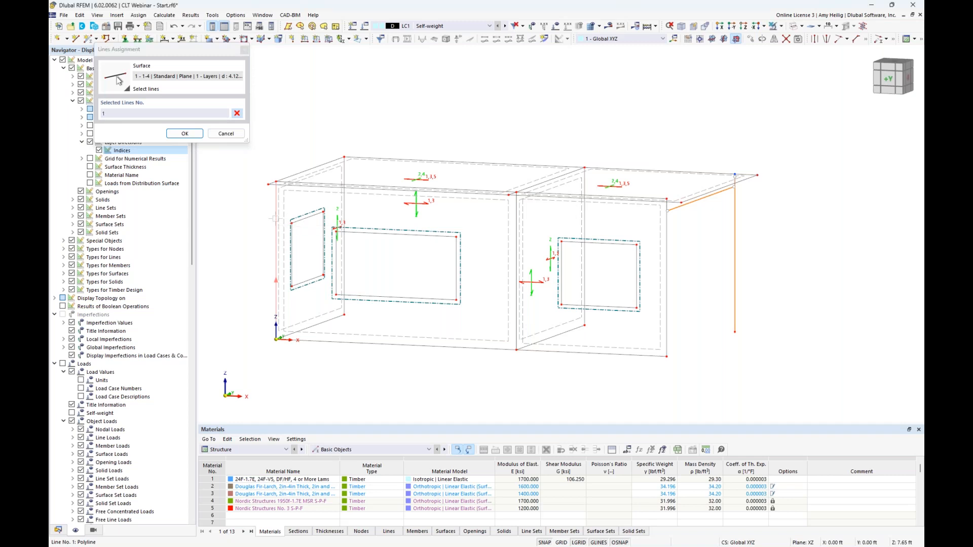
left_click(185, 134)
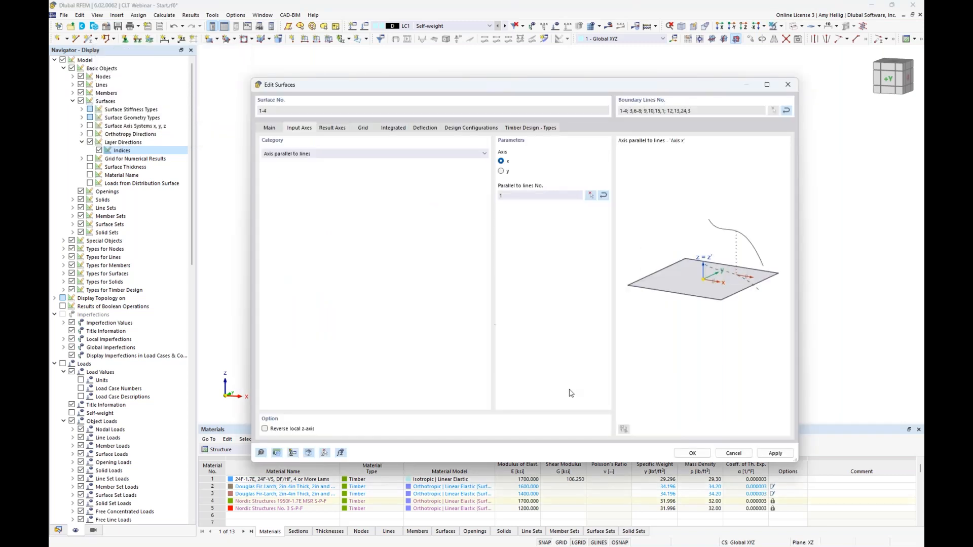
left_click(691, 453)
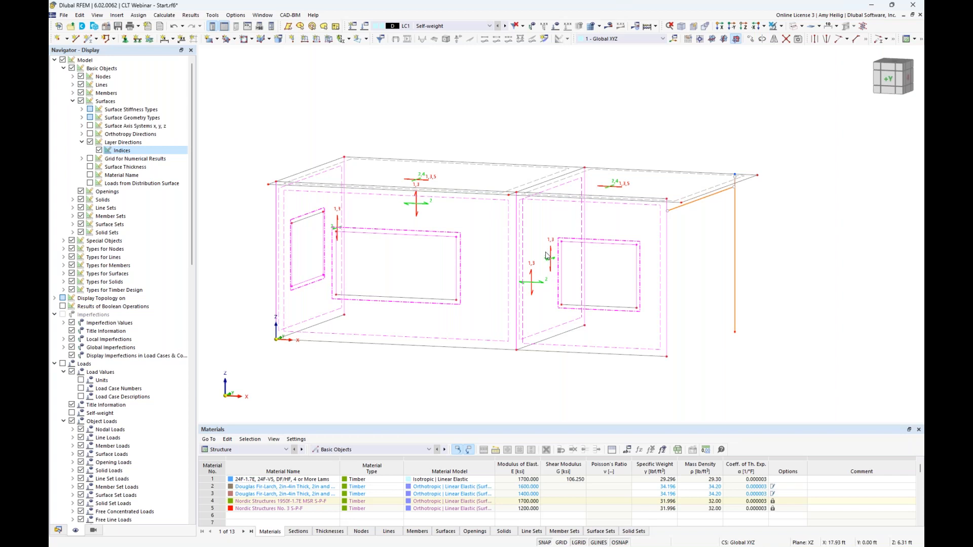
Inspect the layer directions on the walls and roof, and turn off the surfaces' layer direction display.
middle_click_drag(491, 234, 423, 198, "ctrl")
scroll(420, 194, "up", 3)
scroll(420, 195, "up", 1)
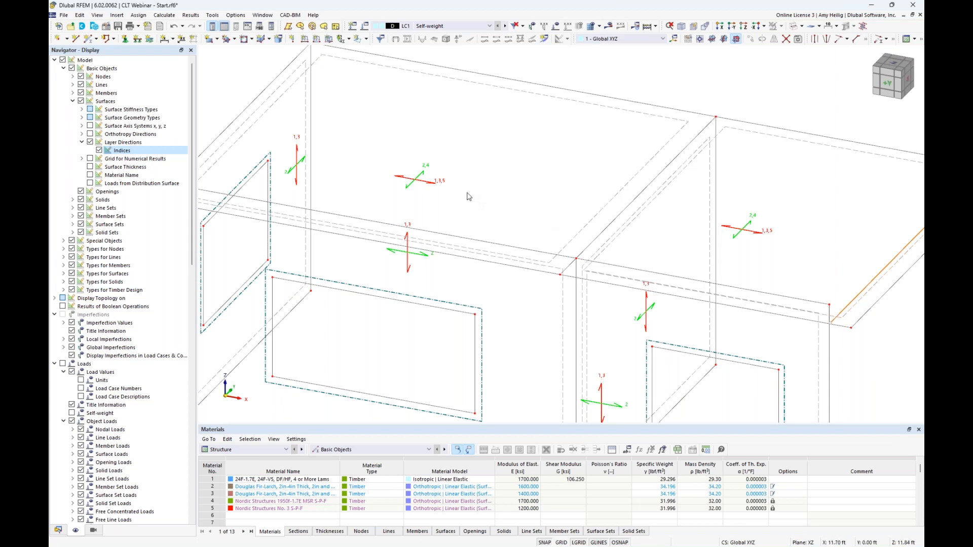
scroll(427, 187, "down", 1)
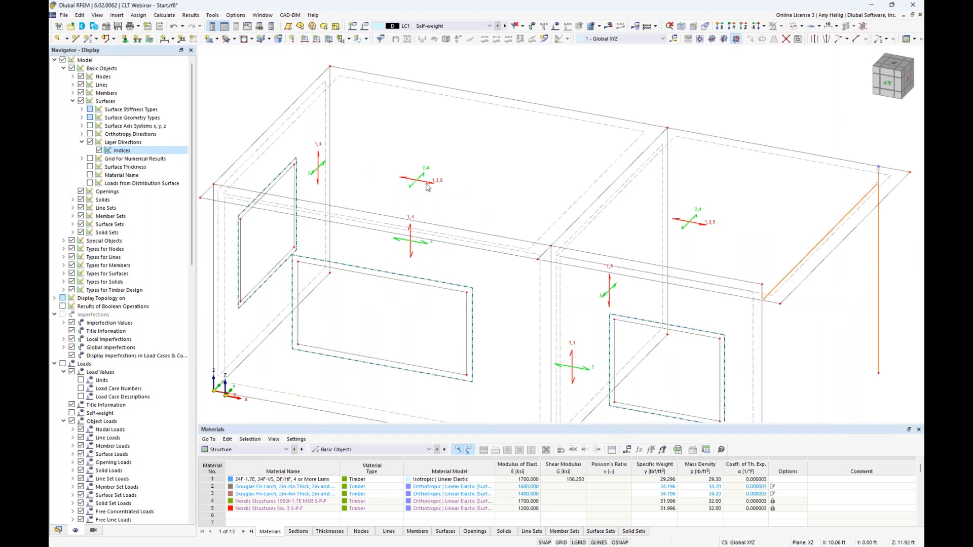
left_click(99, 151)
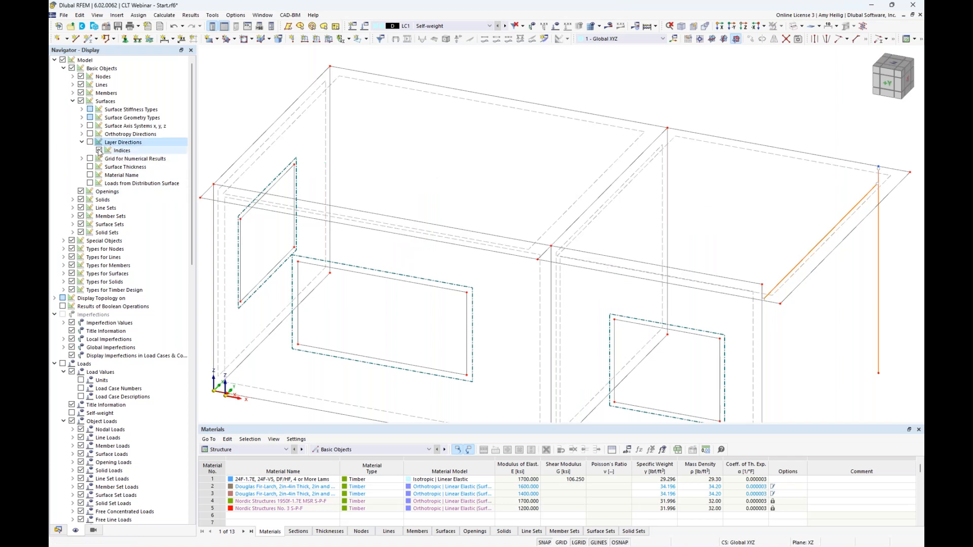
left_click(73, 101)
scroll(459, 235, "down", 1)
middle_click_drag(504, 295, 492, 252, "ctrl")
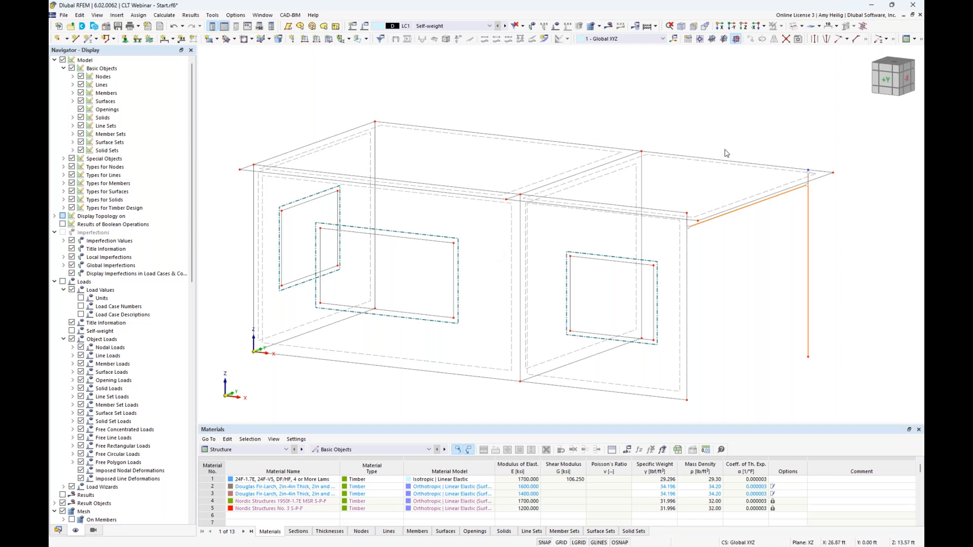
Switch the model display from wireframe to the solid transparent rendering.
left_click(795, 26)
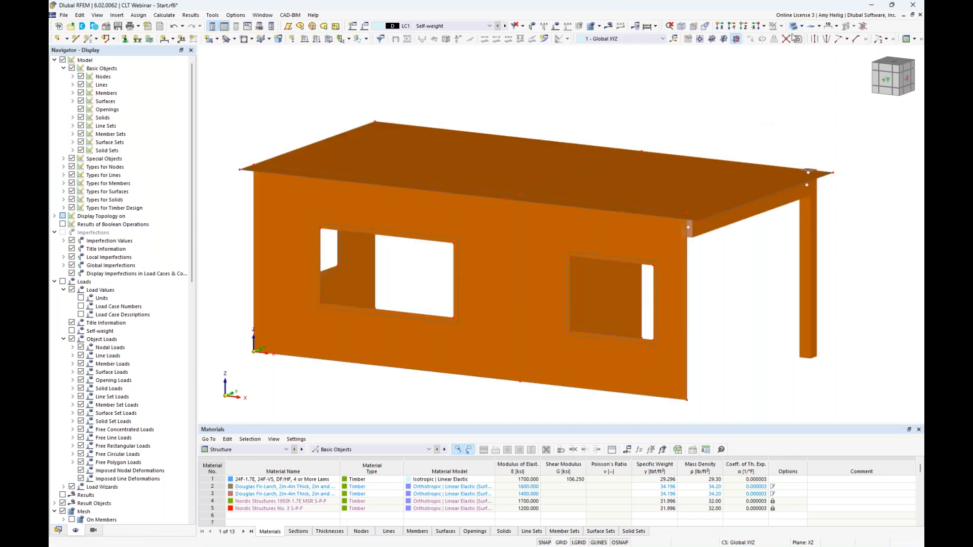
left_click(794, 26)
middle_click_drag(746, 115, 704, 98)
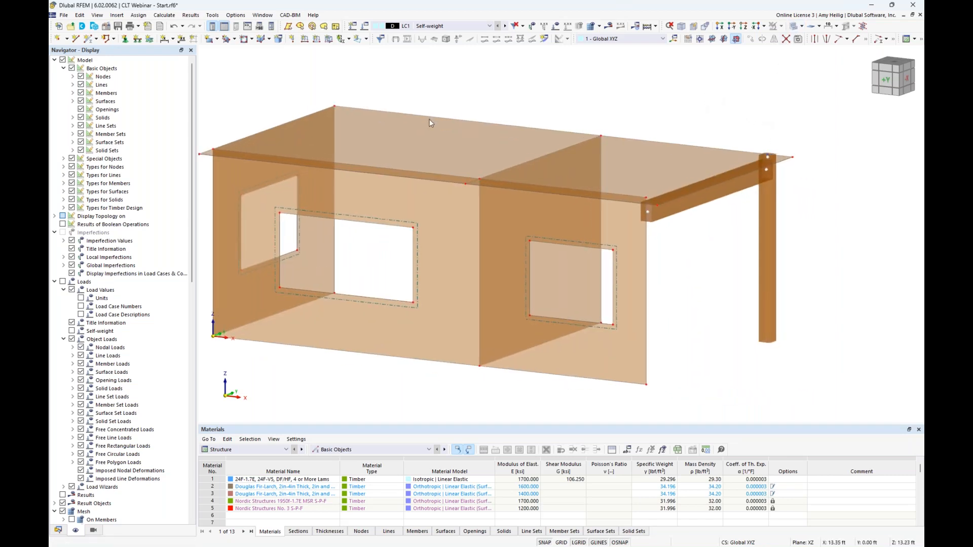
left_click(449, 136)
left_click(612, 175, "ctrl")
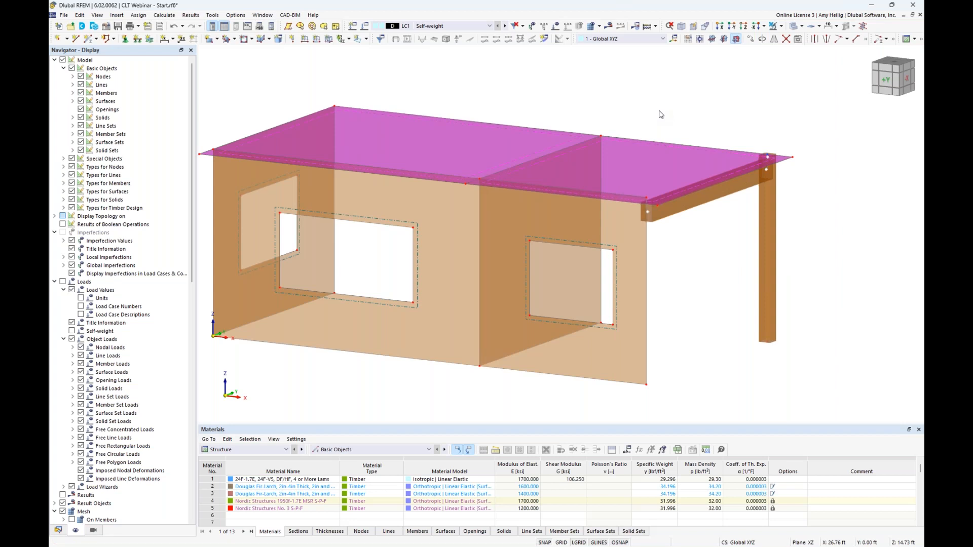
key("Escape")
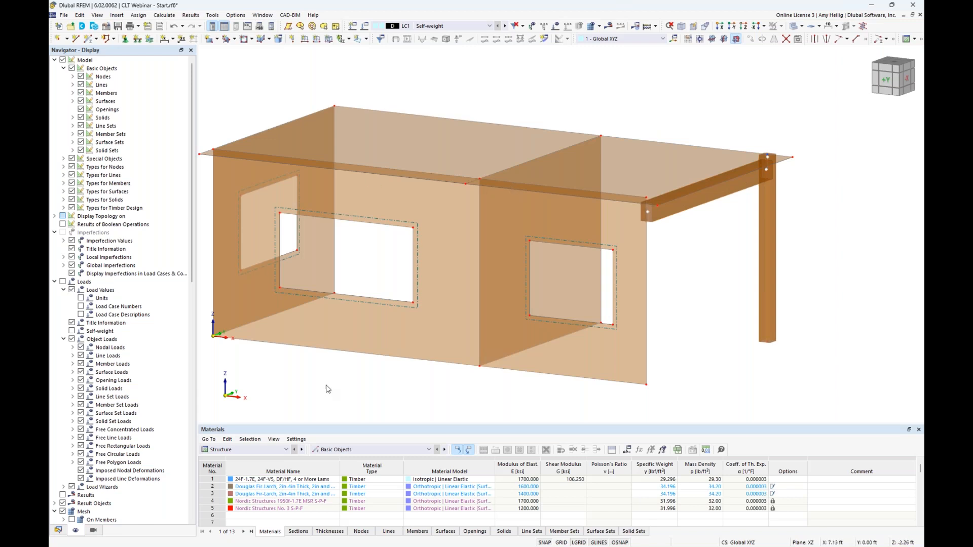
Start a new line hinge that also releases translation ux, with a spring constant of 100 kip/ft².
left_click(58, 530)
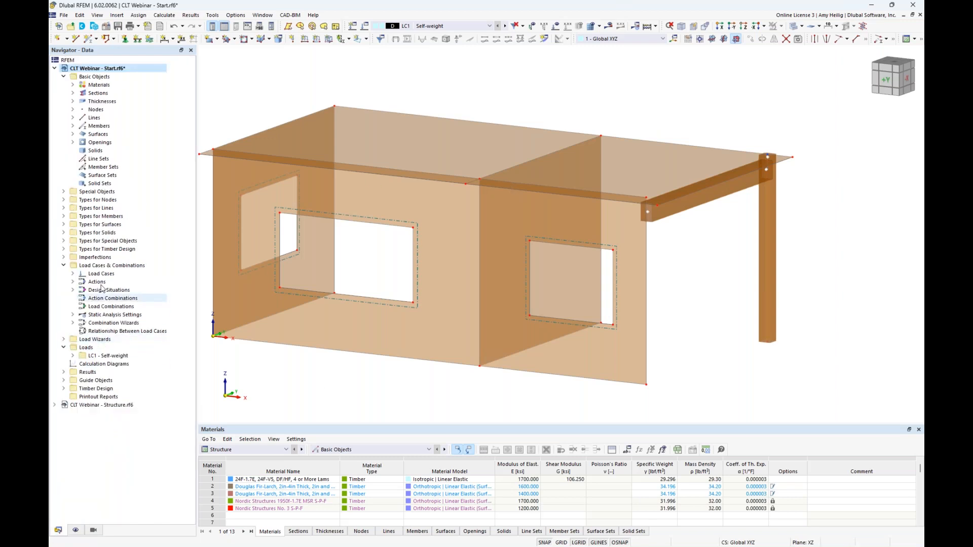
left_click(64, 208)
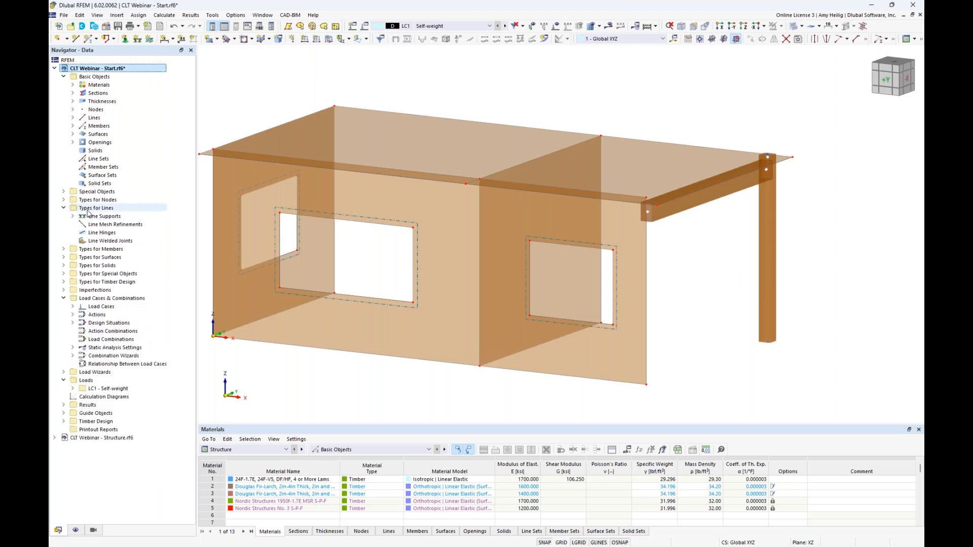
right_click(100, 234)
left_click(134, 249)
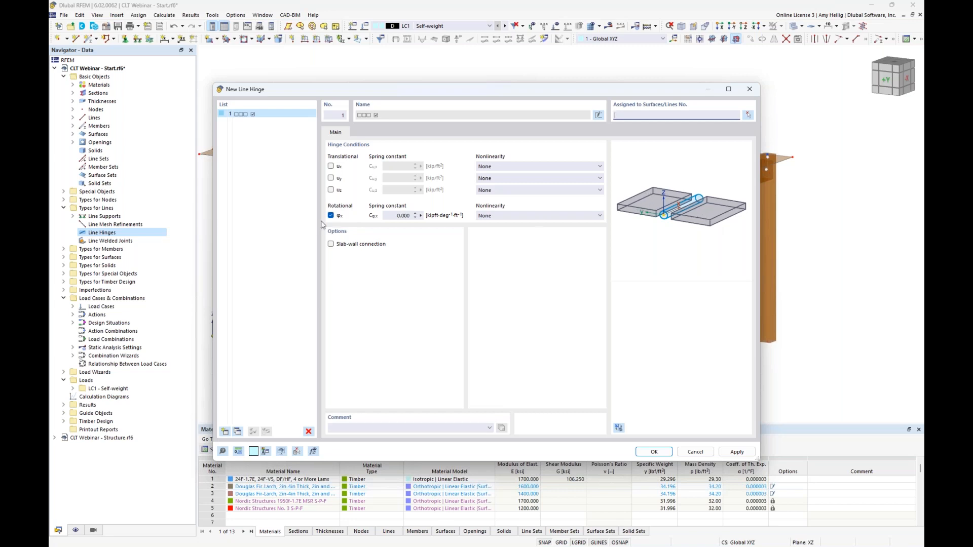
left_click(330, 166)
left_click(389, 167)
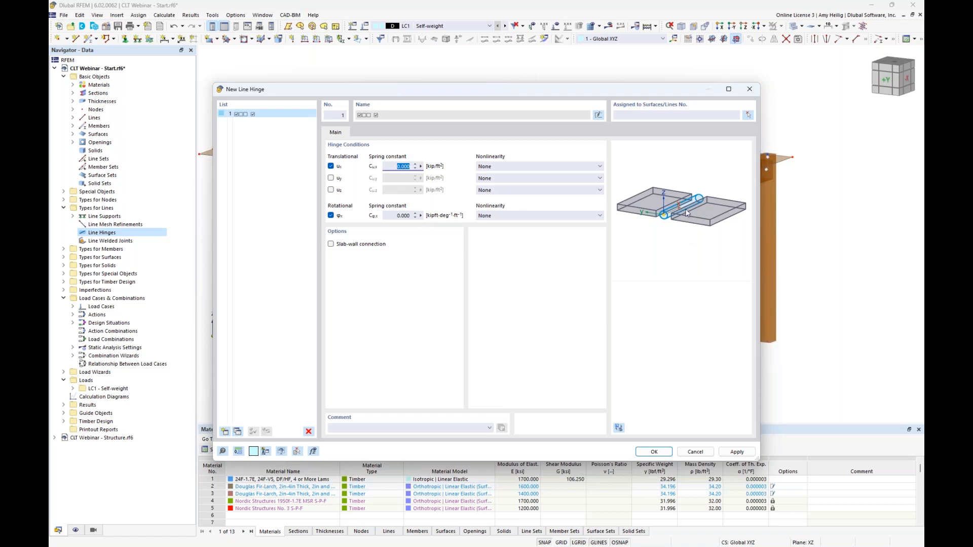
type("1")
left_click_drag(381, 92, 381, 229)
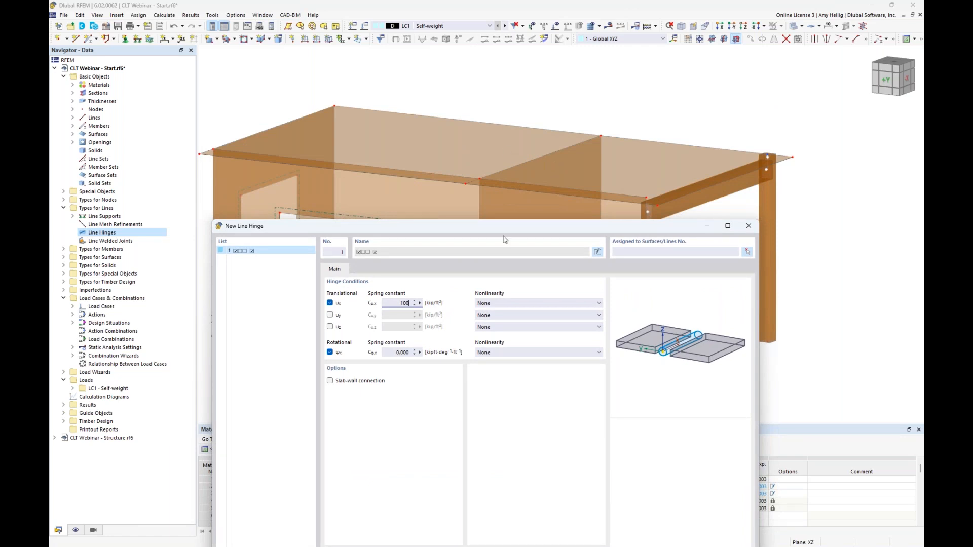
left_click_drag(507, 229, 518, 115)
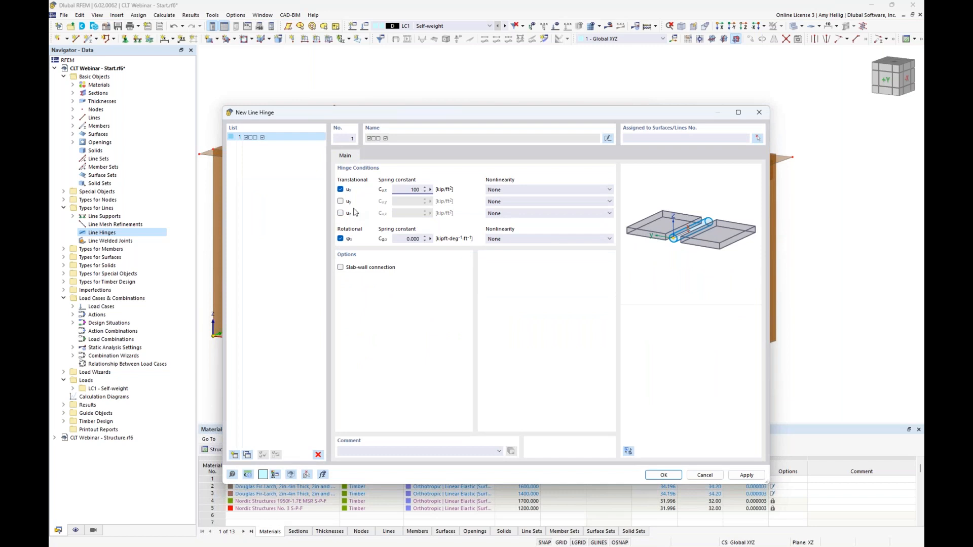
left_click(421, 234)
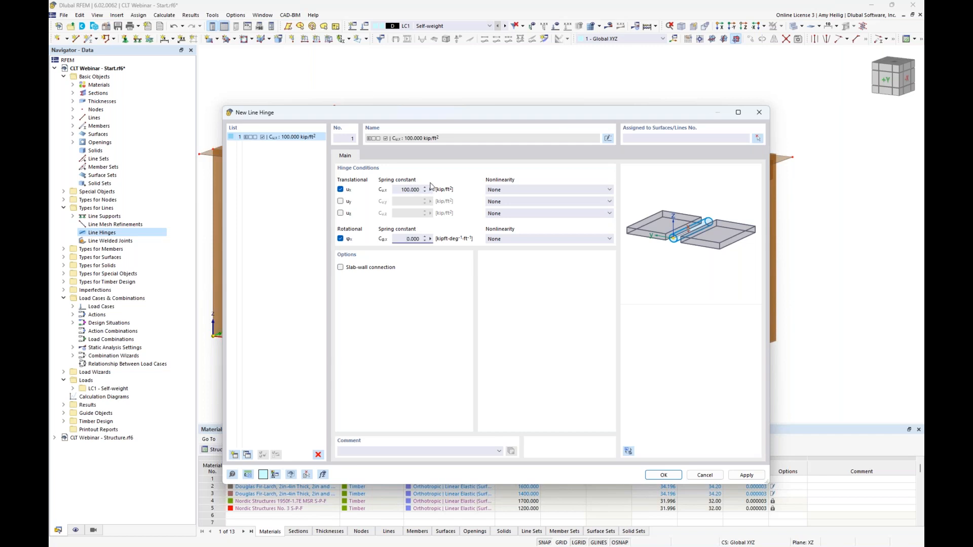
Assign the line hinge to lines 2 and 3 of wall surface 1.
left_click(758, 139)
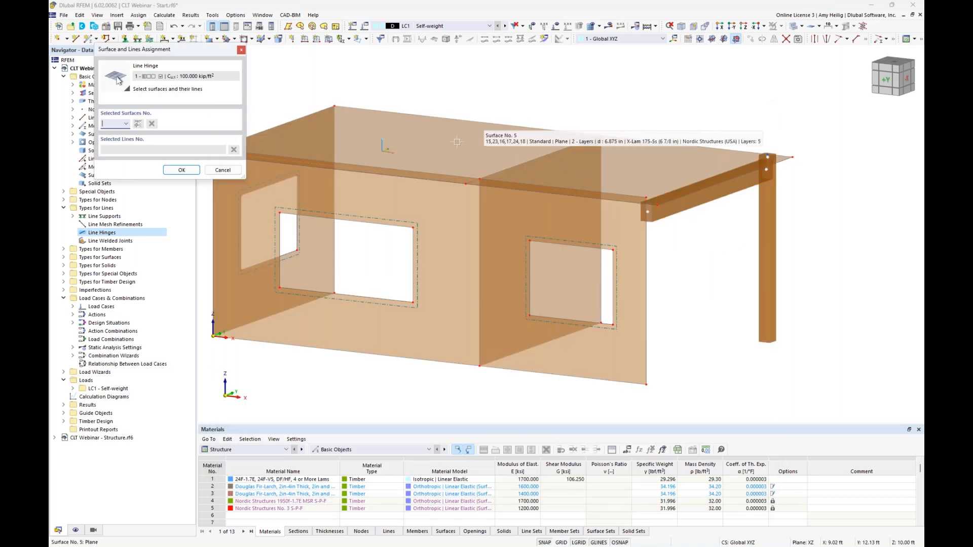
left_click(434, 206)
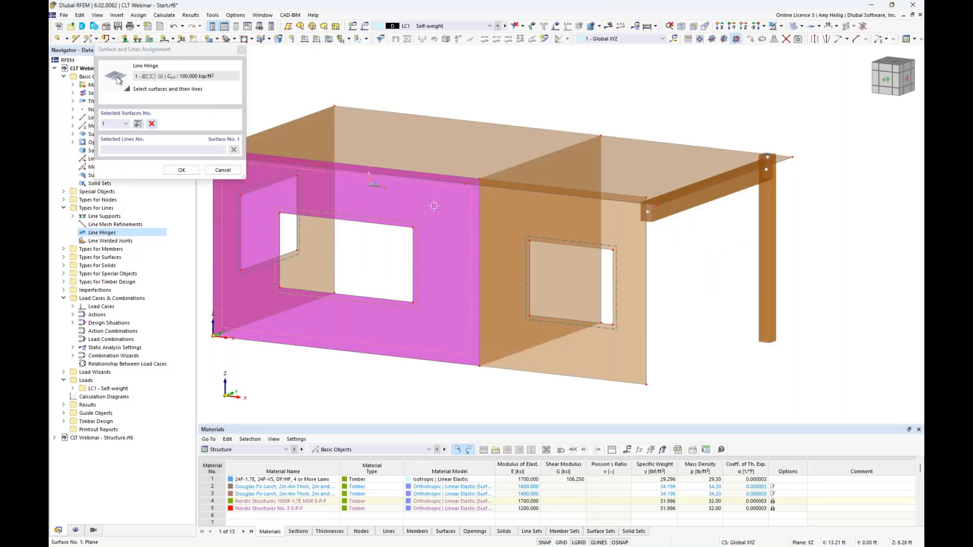
left_click(432, 175)
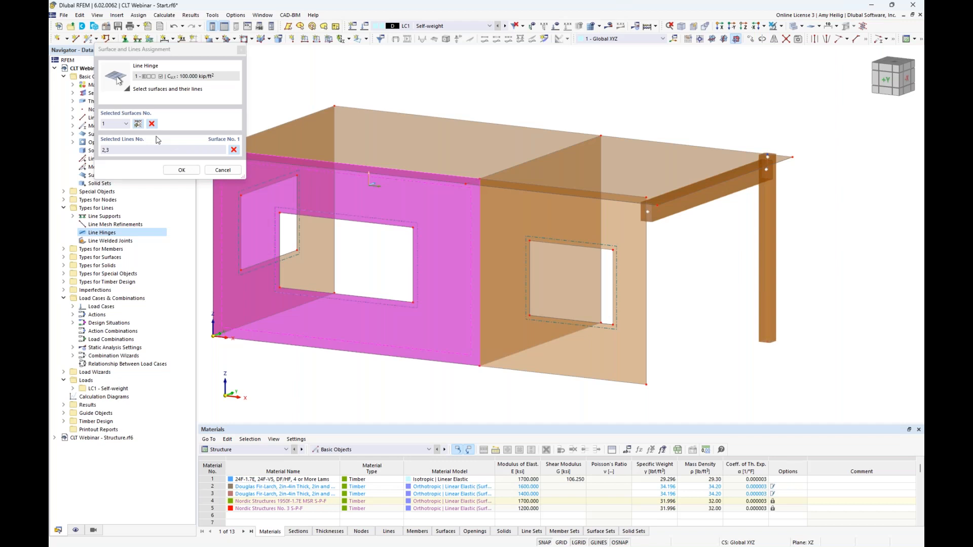
Add lines 3 and 6 of wall surface 2 to the line hinge assignment.
left_click(138, 124)
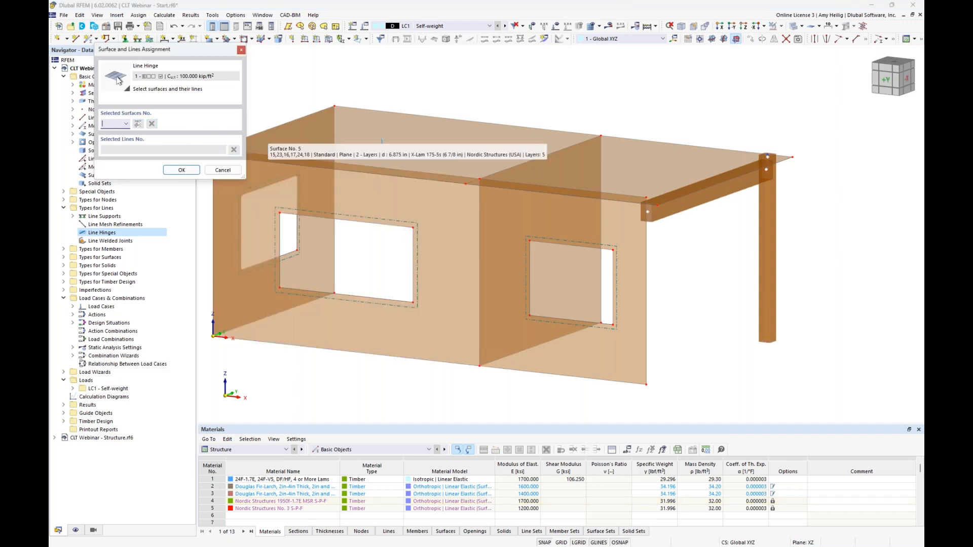
left_click(508, 206)
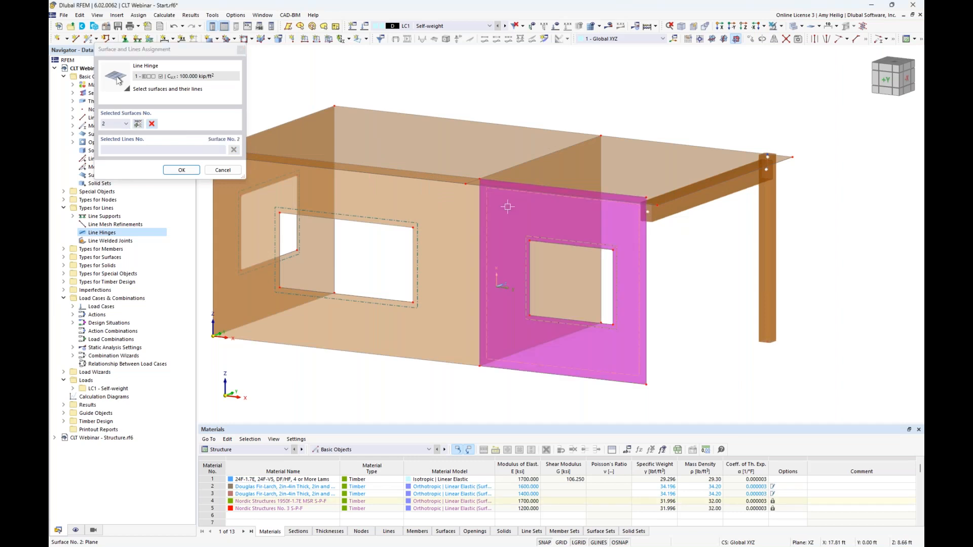
left_click(522, 184)
left_click(478, 217)
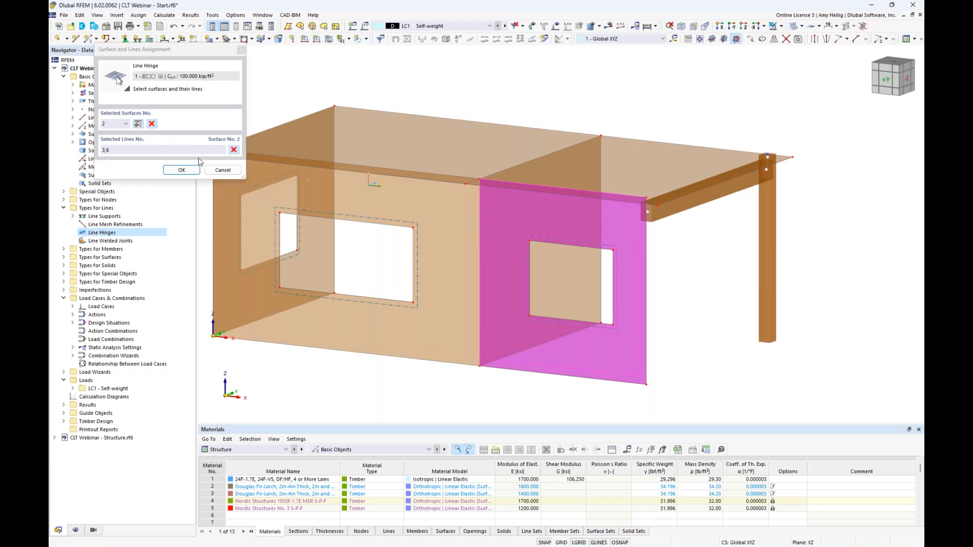
Add corner line 1 of end wall surface 3 to the line hinge assignment.
left_click(138, 125)
middle_click_drag(342, 255, 424, 232, "ctrl")
left_click(296, 212)
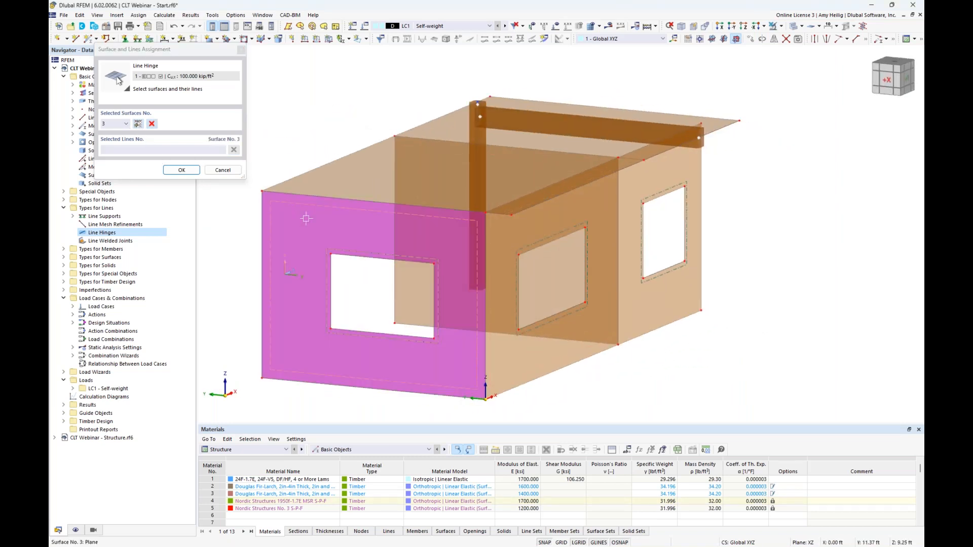
left_click(485, 265)
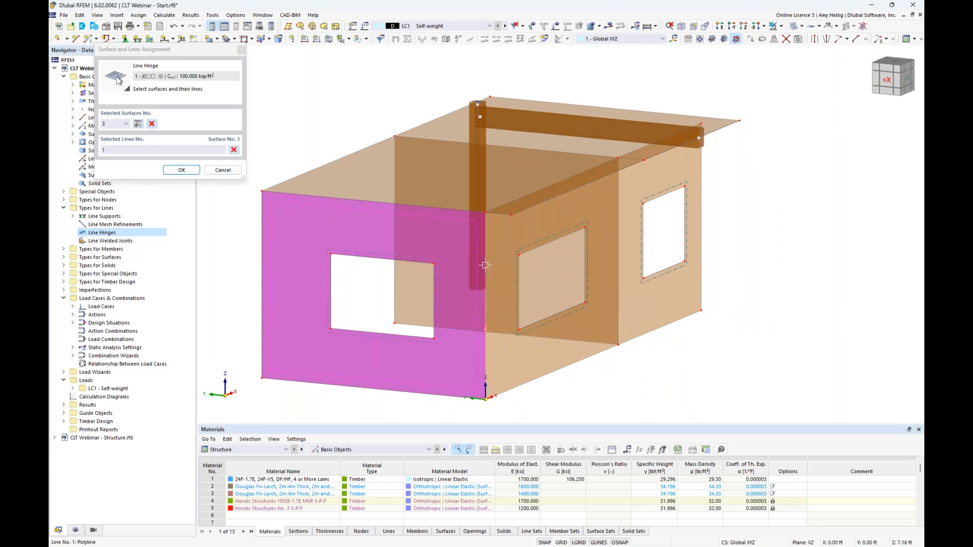
Add lines 17 and 24 of roof surface 5 to the line hinge assignment.
left_click(140, 124)
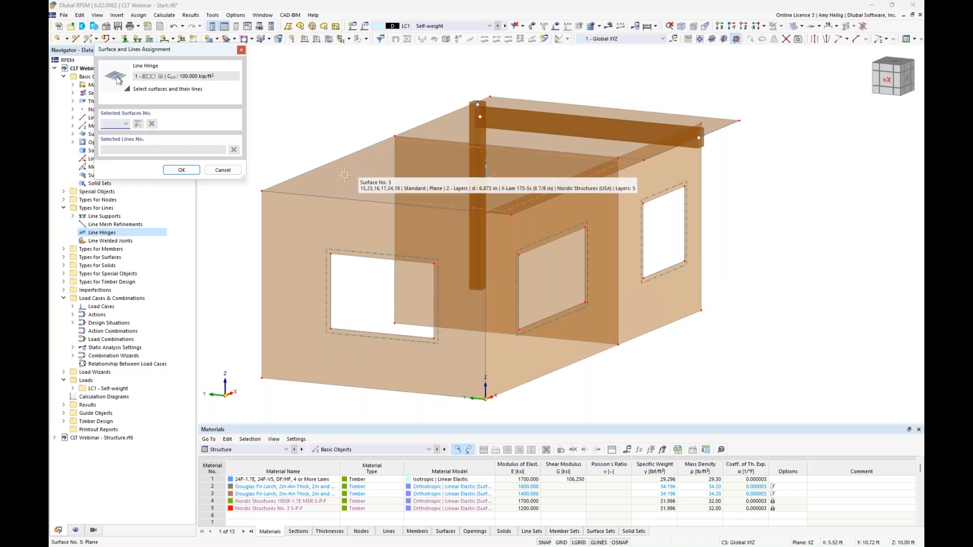
left_click(395, 170)
middle_click_drag(412, 183, 401, 194, "ctrl")
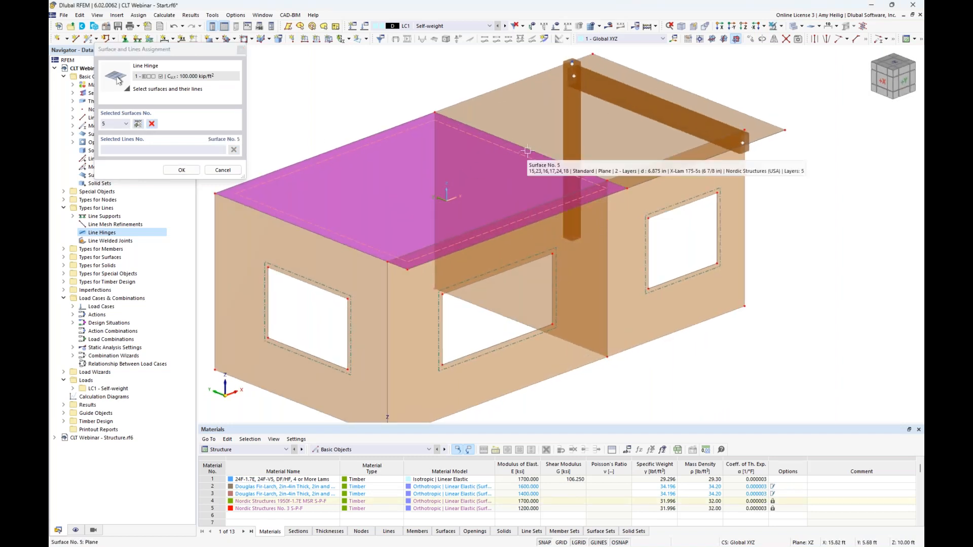
left_click(614, 185)
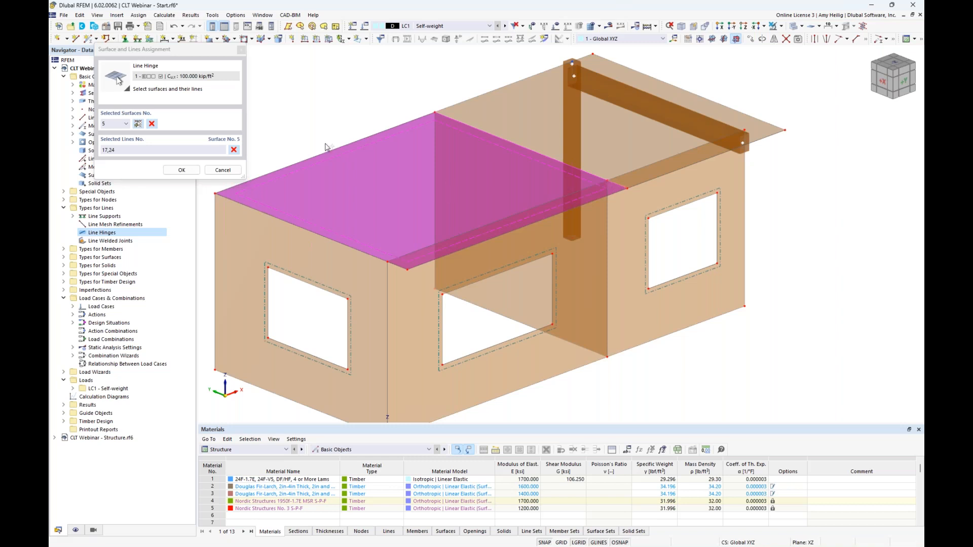
Add line 24 of roof surface 6 to the line hinge assignment and accept the selected surfaces and lines.
left_click(151, 124)
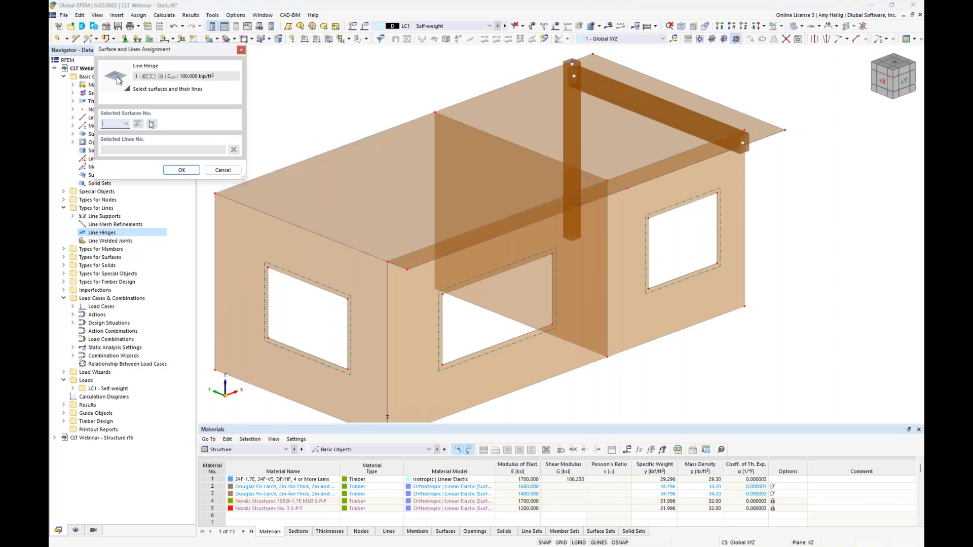
left_click(611, 144)
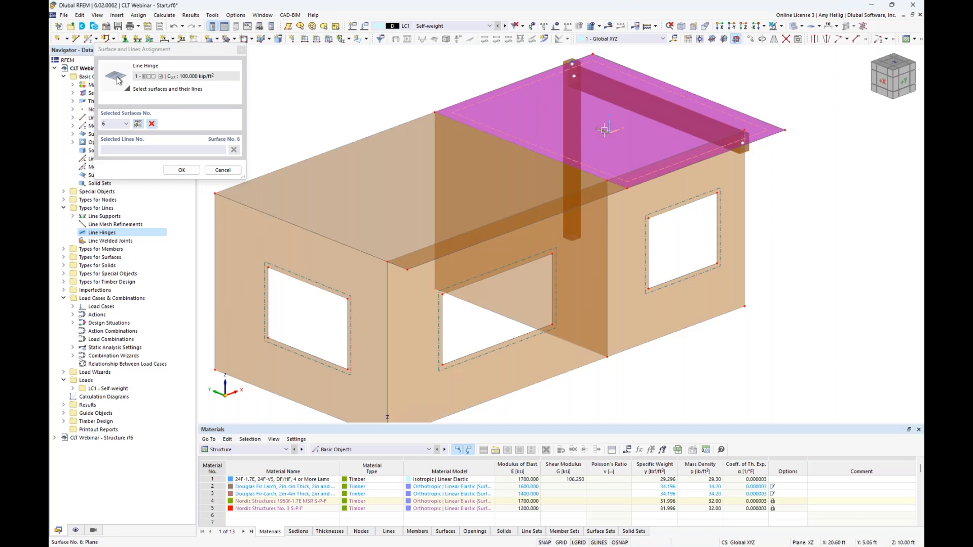
left_click(545, 154)
left_click(181, 170)
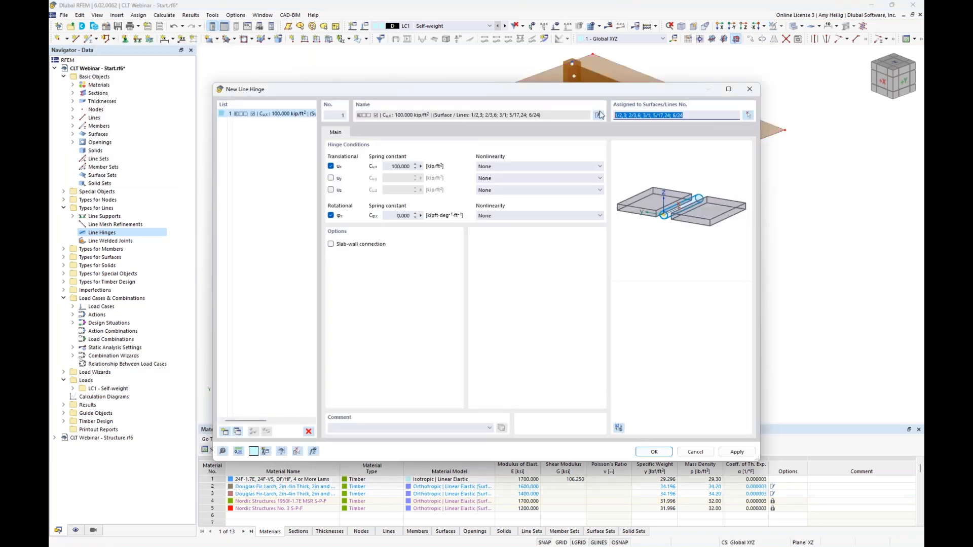
Confirm the new line hinge with its assigned surfaces and lines.
key("Return")
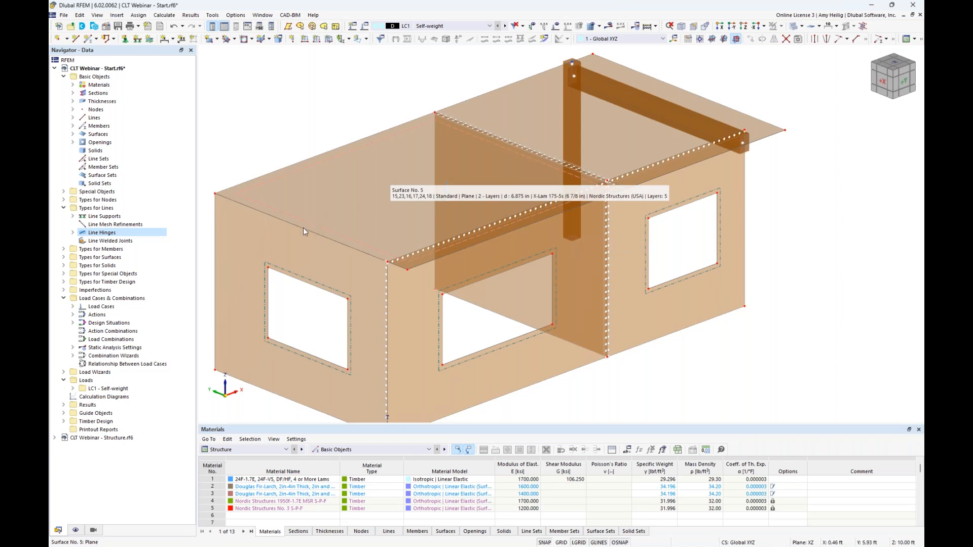
right_click(96, 236)
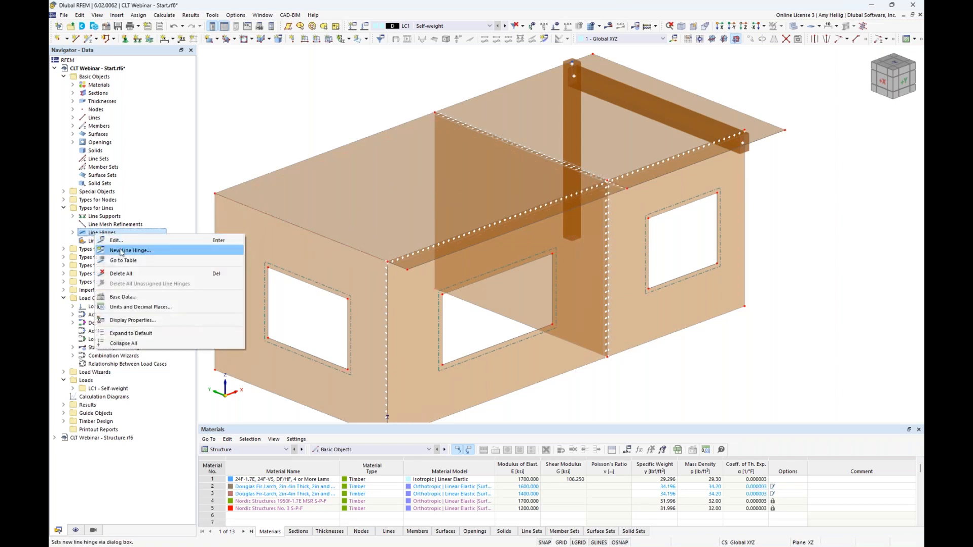
left_click(114, 240)
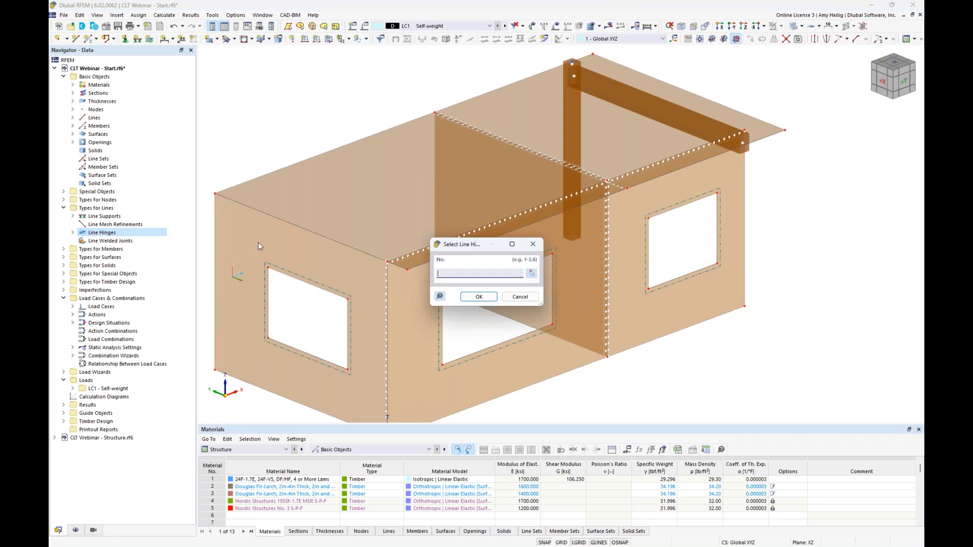
left_click(520, 298)
Edit line hinge 1 to add line 15 of roof surface 5 to its assignment.
left_click(73, 233)
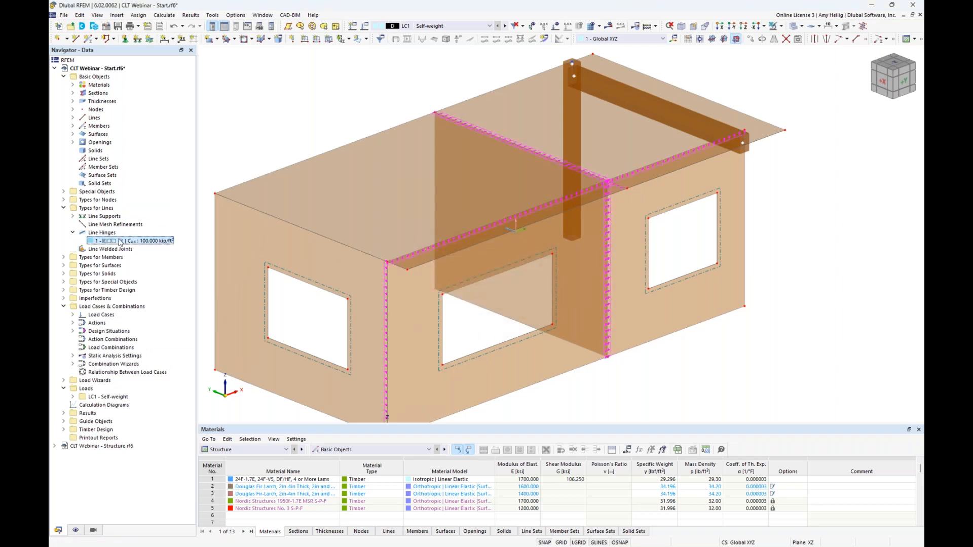
double_click(121, 241)
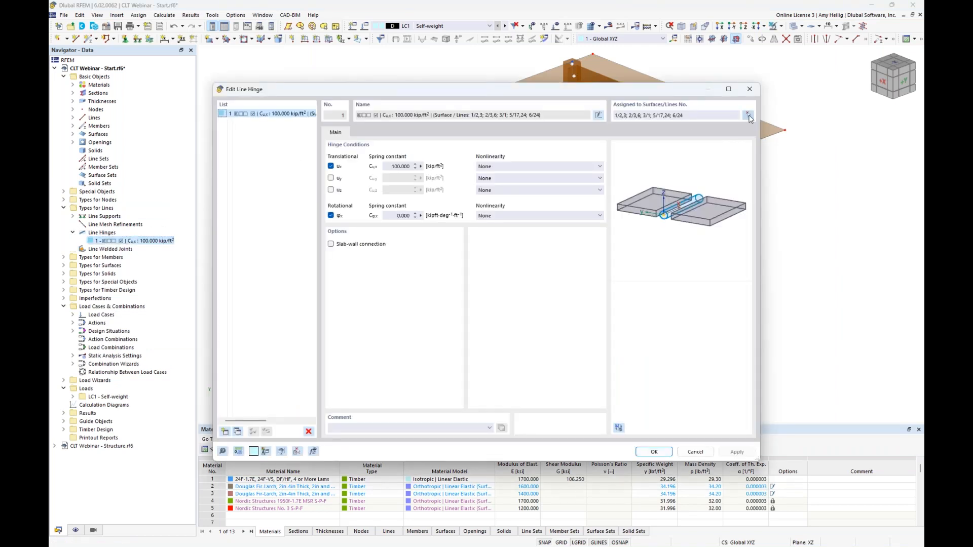
left_click(749, 115)
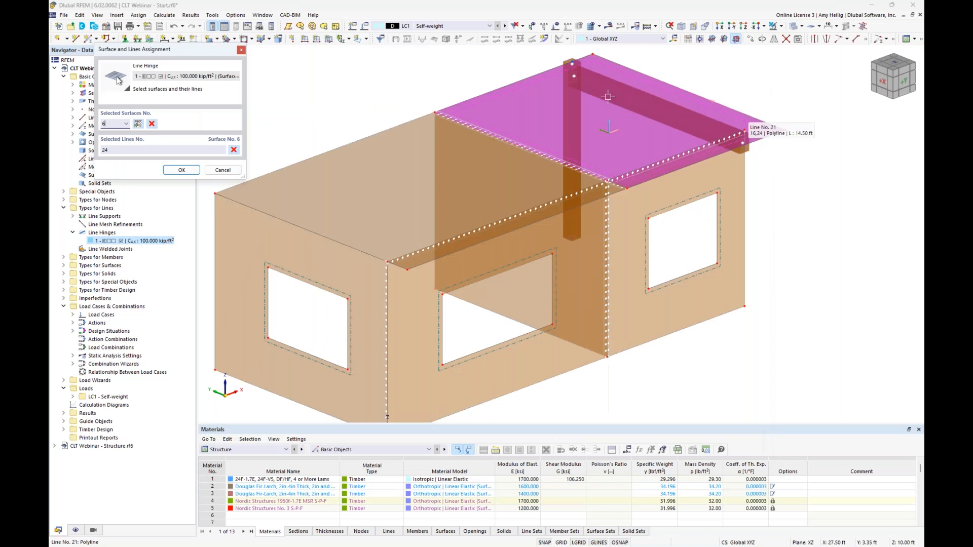
left_click(373, 188)
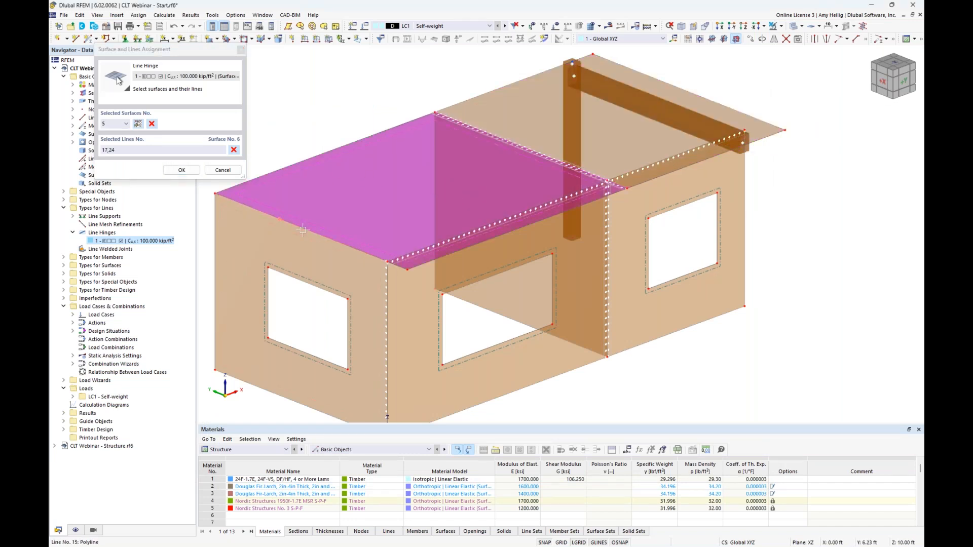
left_click(188, 171)
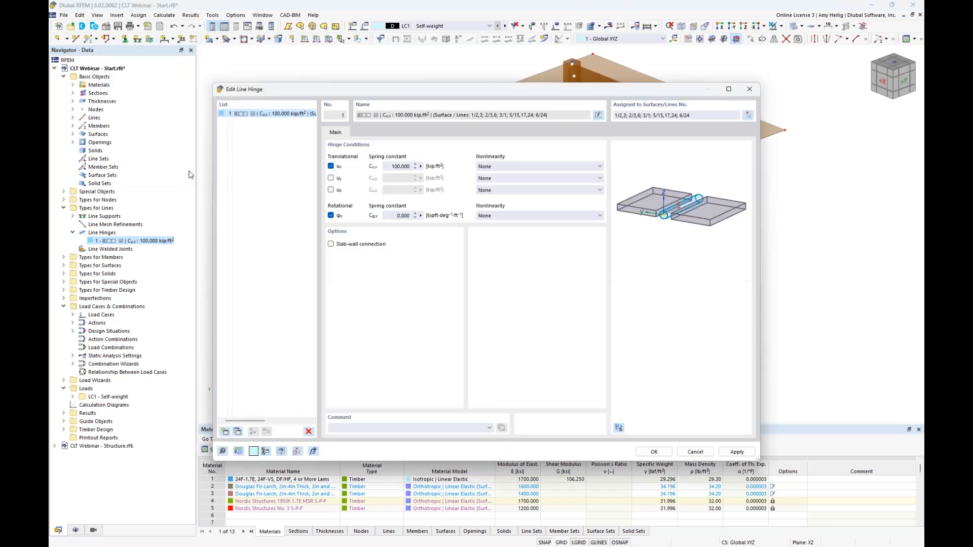
key("Return")
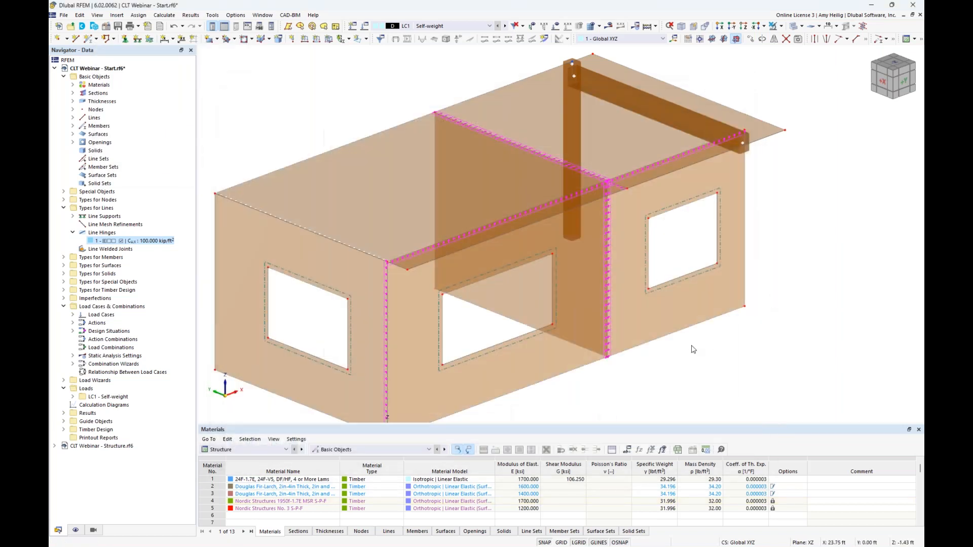
Adjust the spacing and division of the line hinge graphics using the hinge on the front corner line.
left_click(680, 361)
middle_click_drag(678, 370, 690, 319)
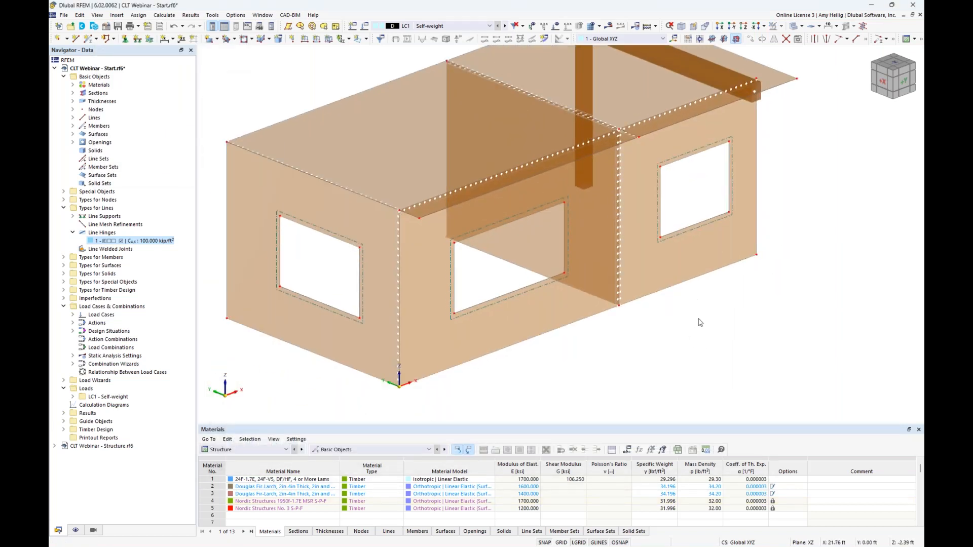
right_click(398, 333)
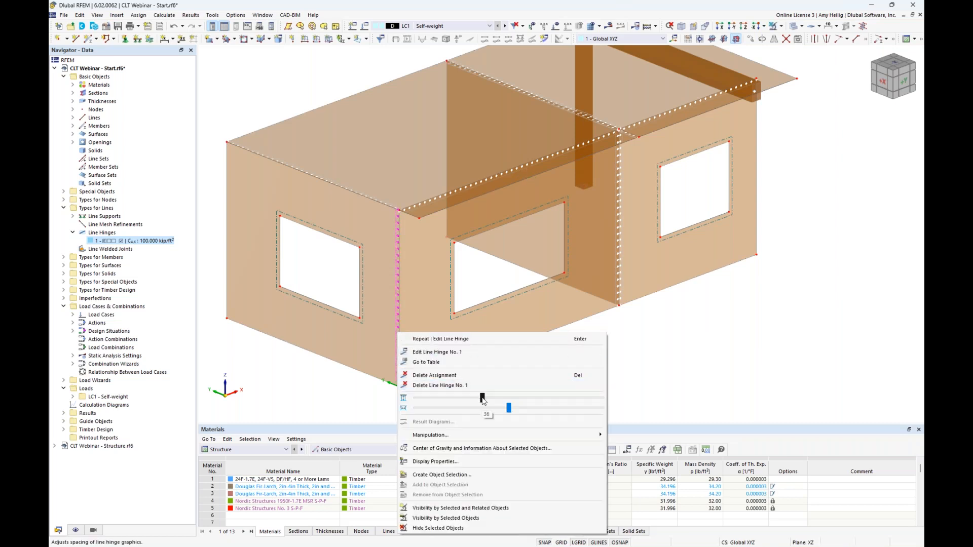
mouse_move(496, 400)
left_mouse_down()
mouse_move(532, 400)
mouse_move(522, 409)
mouse_move(537, 409)
mouse_move(475, 413)
mouse_move(504, 409)
left_mouse_up()
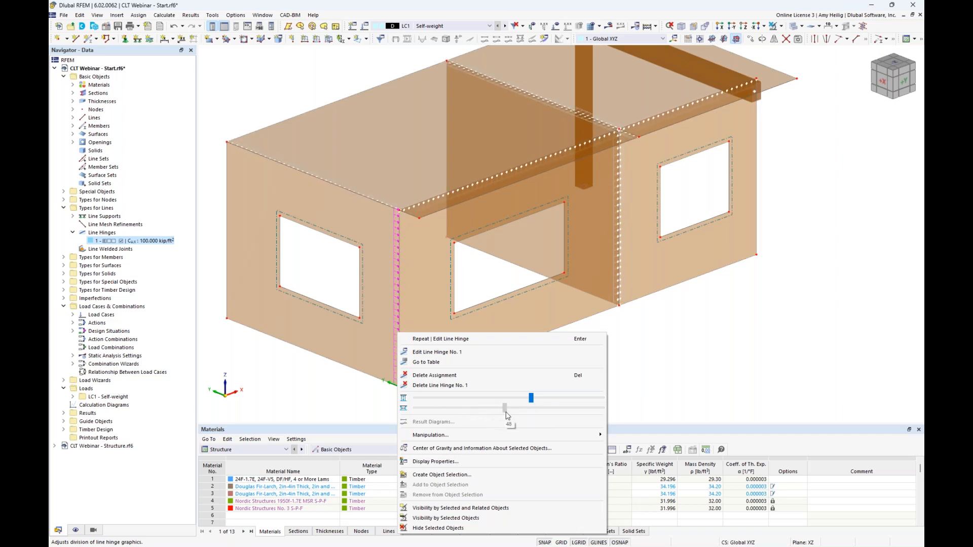
left_click(662, 374)
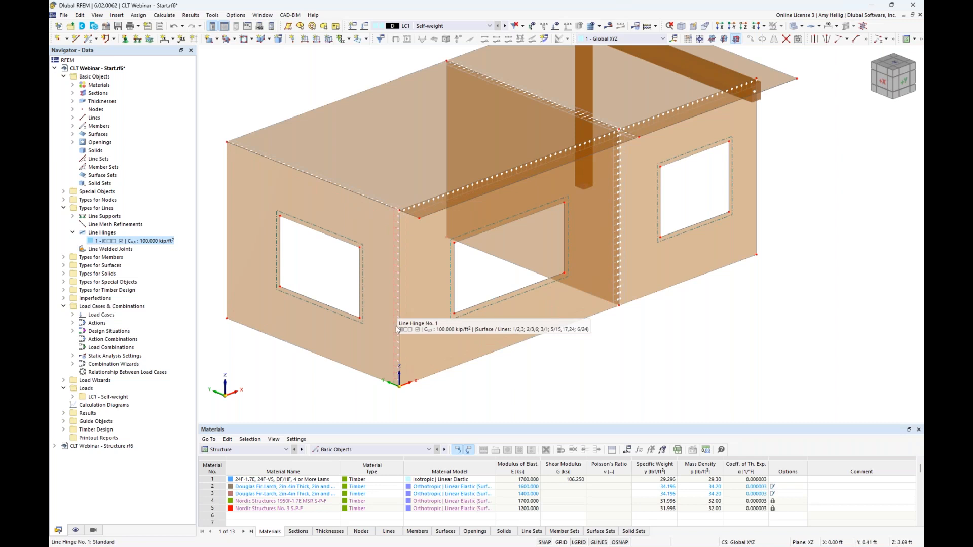
Examine the corner line hinge up close to see which of the two adjoining wall surfaces it is assigned to.
scroll(397, 338, "up", 3)
scroll(396, 337, "up", 3)
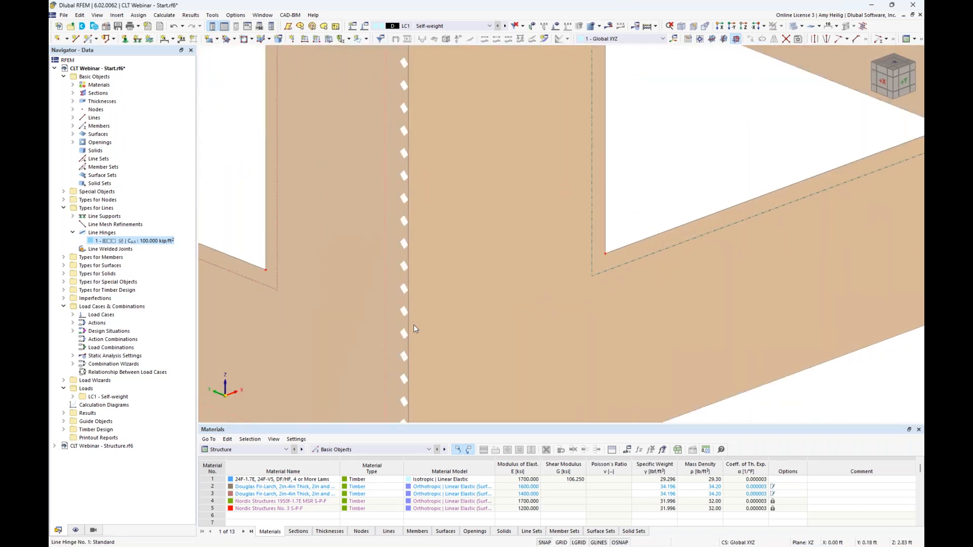
left_click(465, 286)
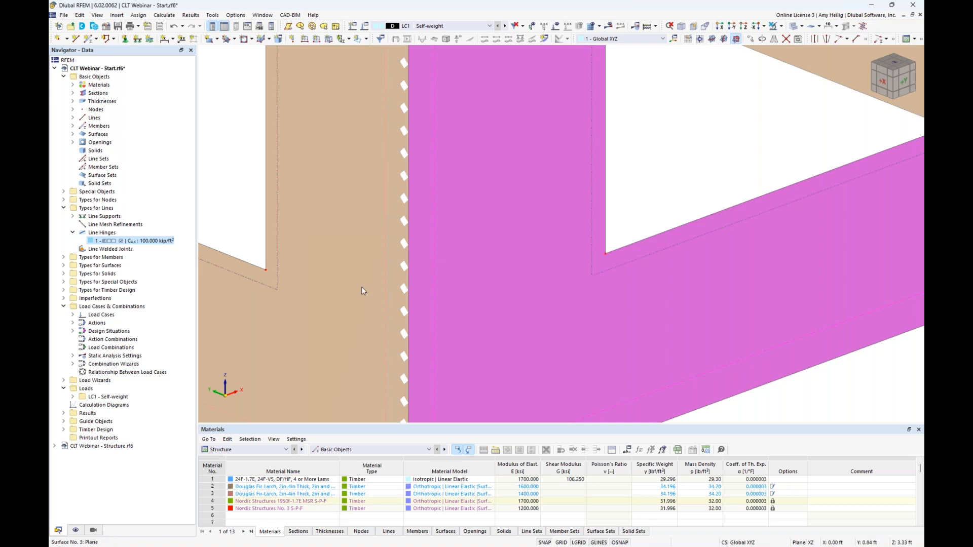
left_click(235, 202)
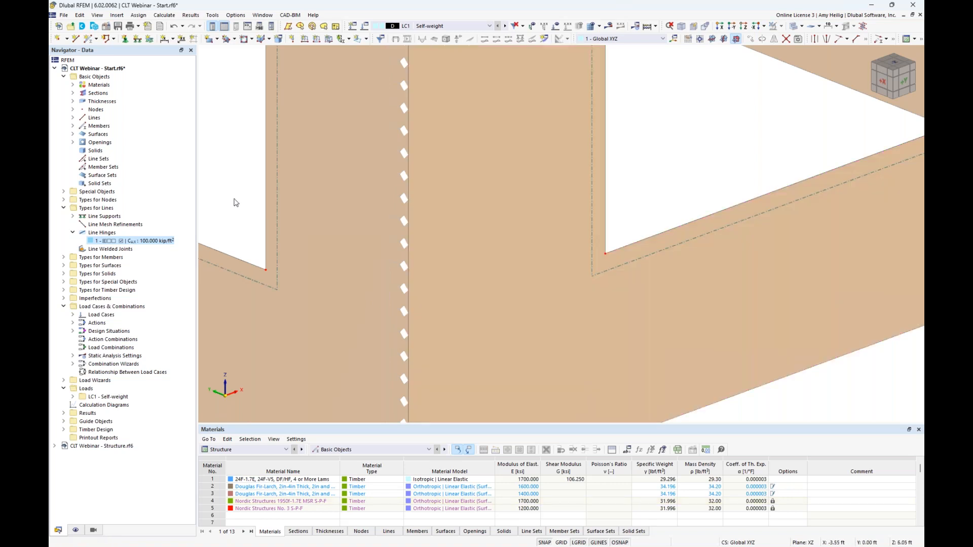
left_click(401, 267)
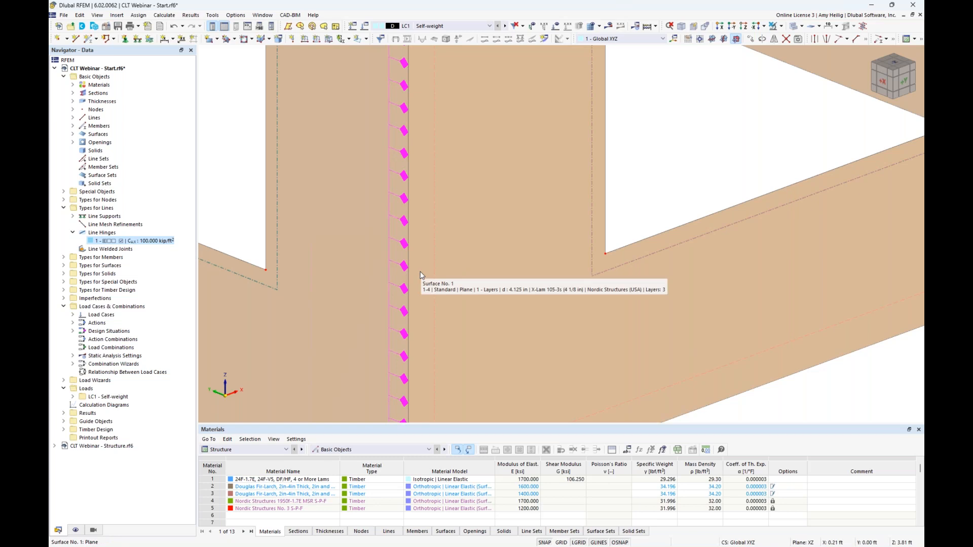
scroll(420, 275, "down", 3)
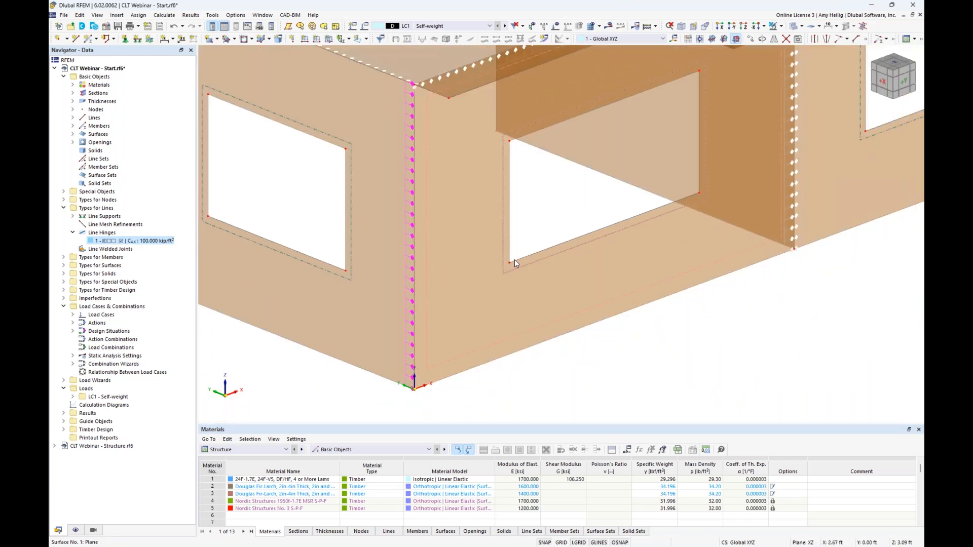
scroll(765, 311, "down", 2)
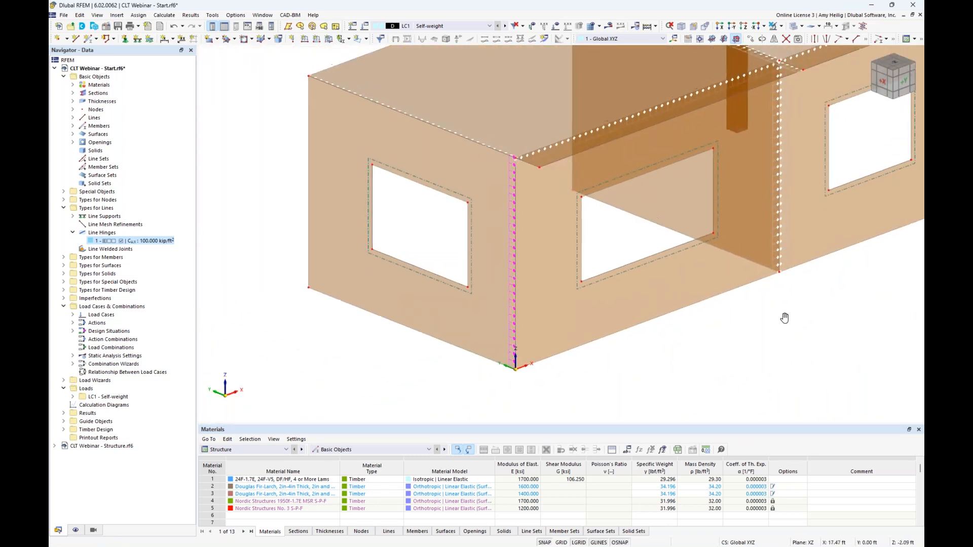
Examine the line hinges where the two roof panels meet the interior wall surface 4 and the side walls.
scroll(602, 320, "up", 3)
scroll(543, 129, "up", 4)
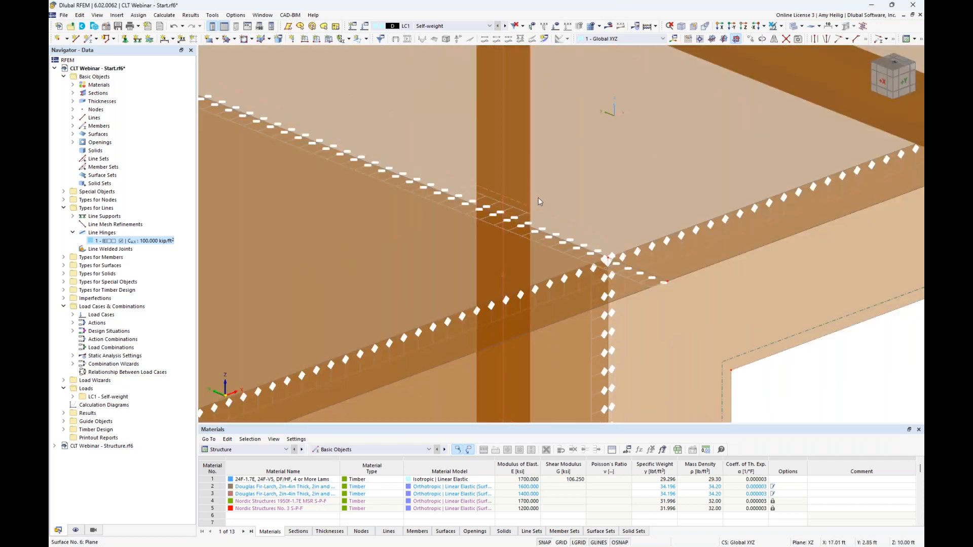
scroll(539, 197, "down", 1)
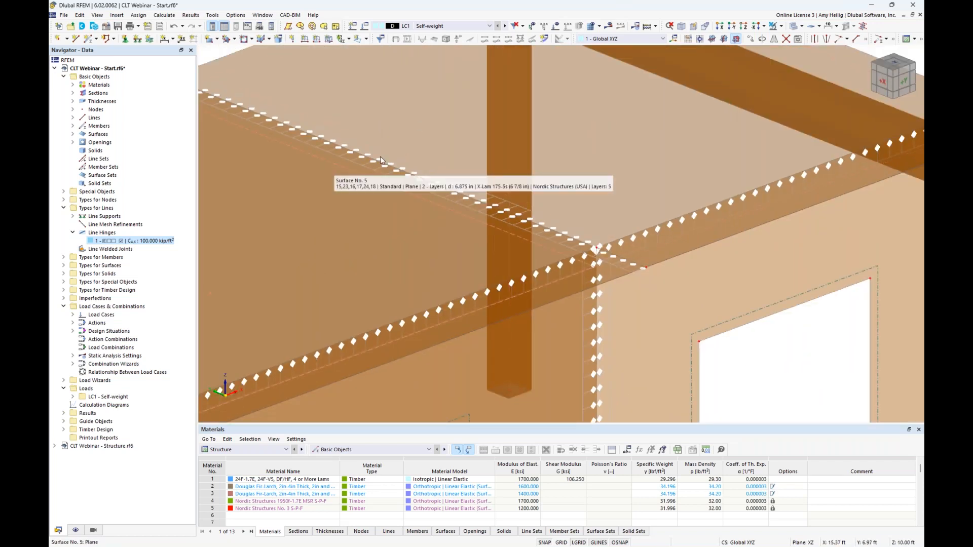
scroll(385, 154, "down", 3)
middle_click_drag(528, 190, 285, 143, "ctrl")
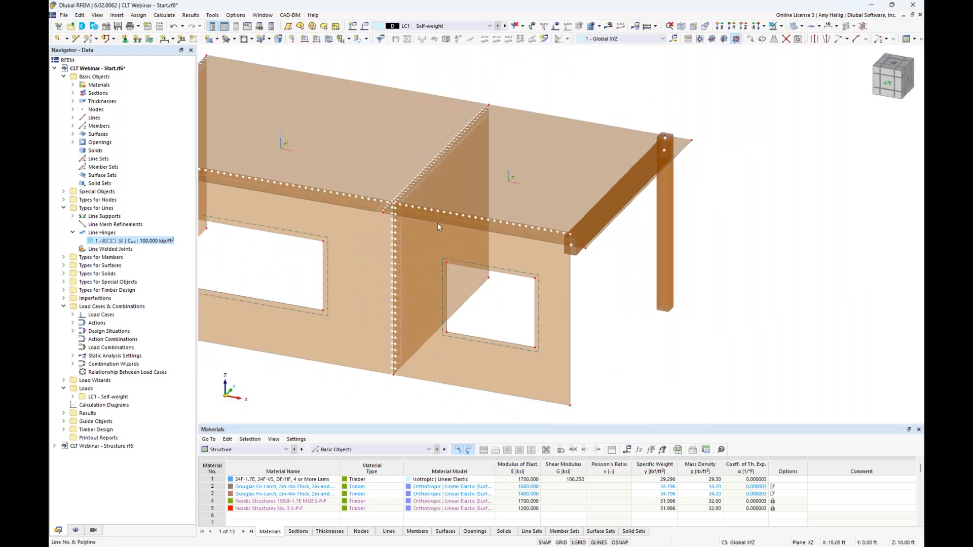
left_click(461, 284)
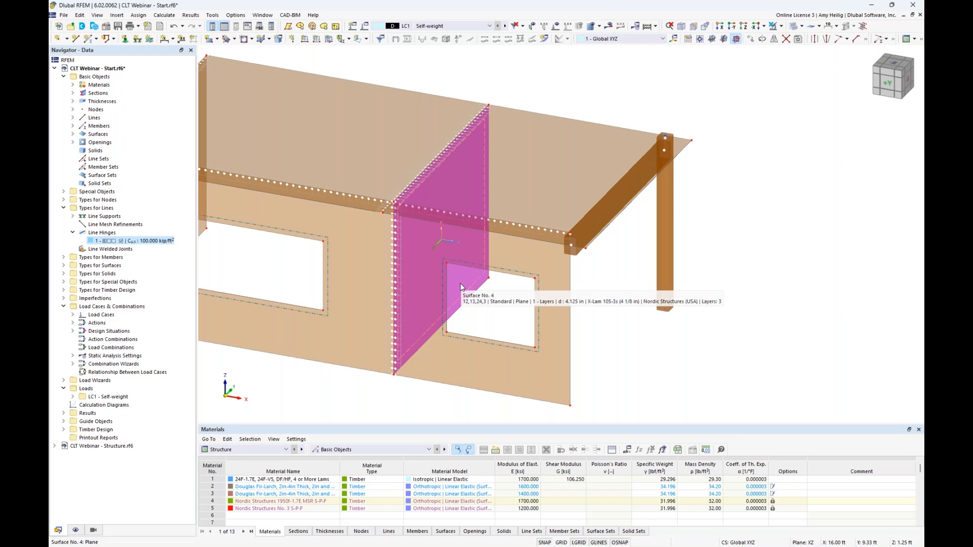
left_click(490, 320)
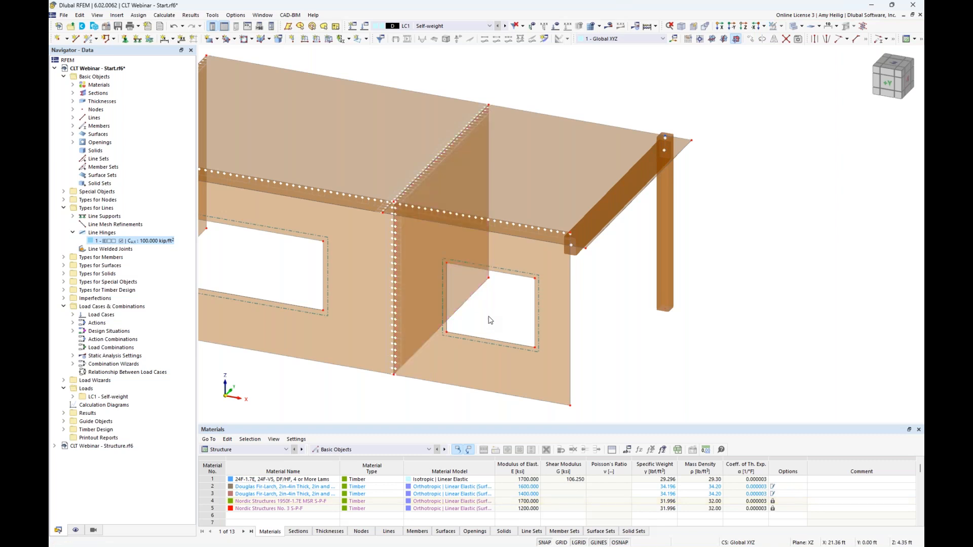
middle_click_drag(645, 310, 627, 291, "ctrl")
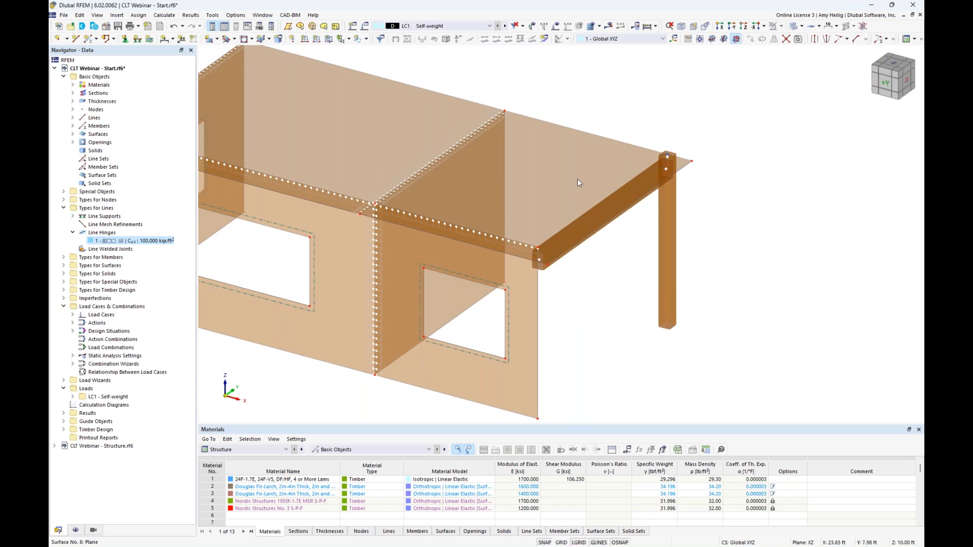
View the beam and roof edge in wireframe display, and restore the transparent solid display.
left_click(798, 38)
middle_click_drag(633, 258, 641, 234, "ctrl")
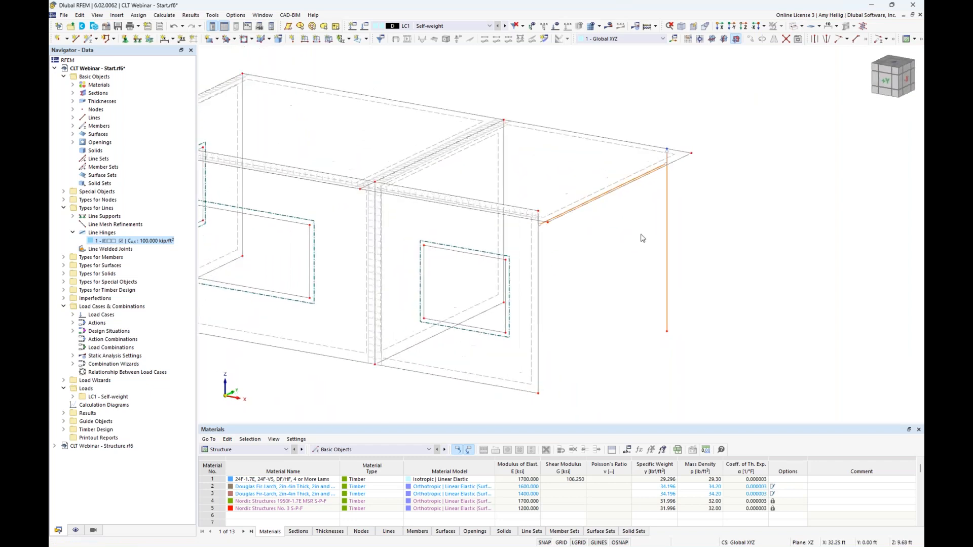
left_click(792, 27)
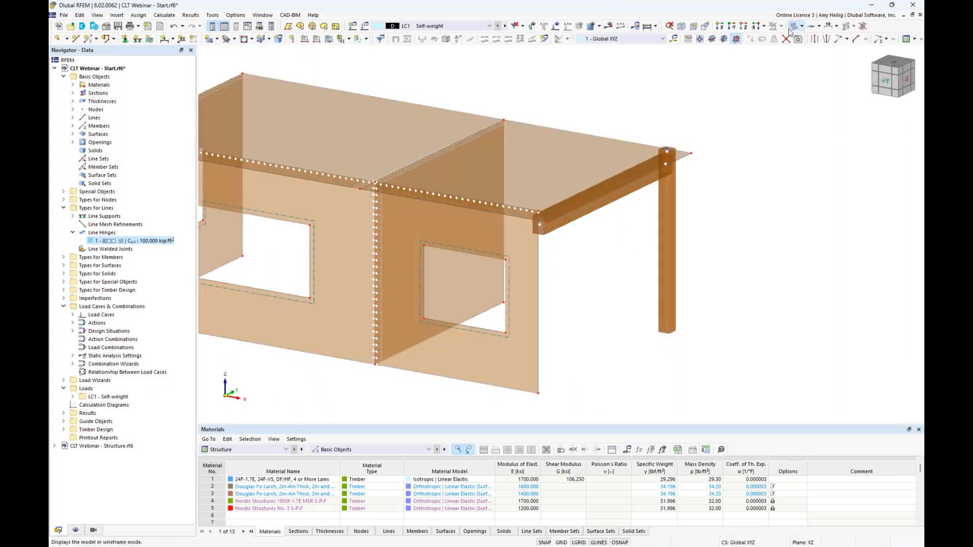
Start a new line release and create its release type with a translational ux spring constant of 50 kip/ft².
middle_click_drag(643, 232, 574, 281)
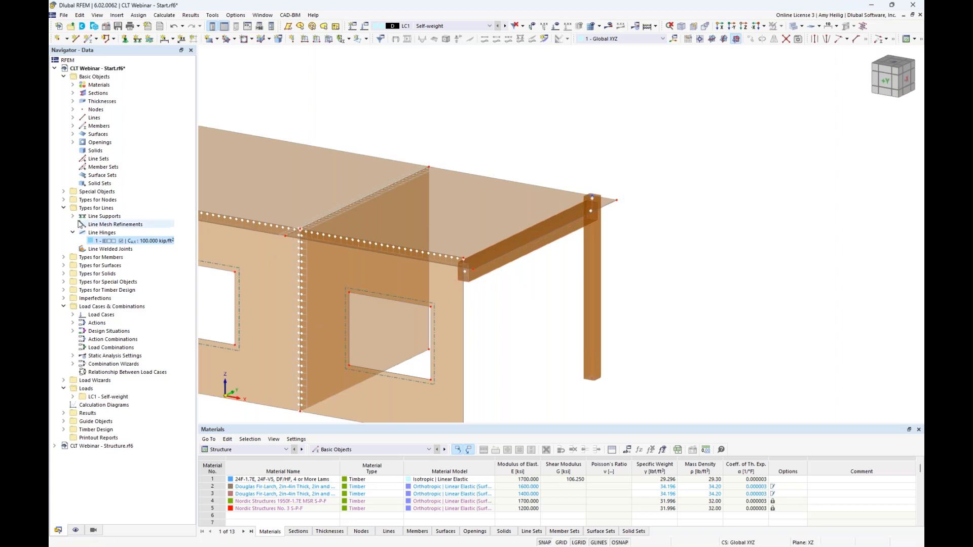
left_click(63, 191)
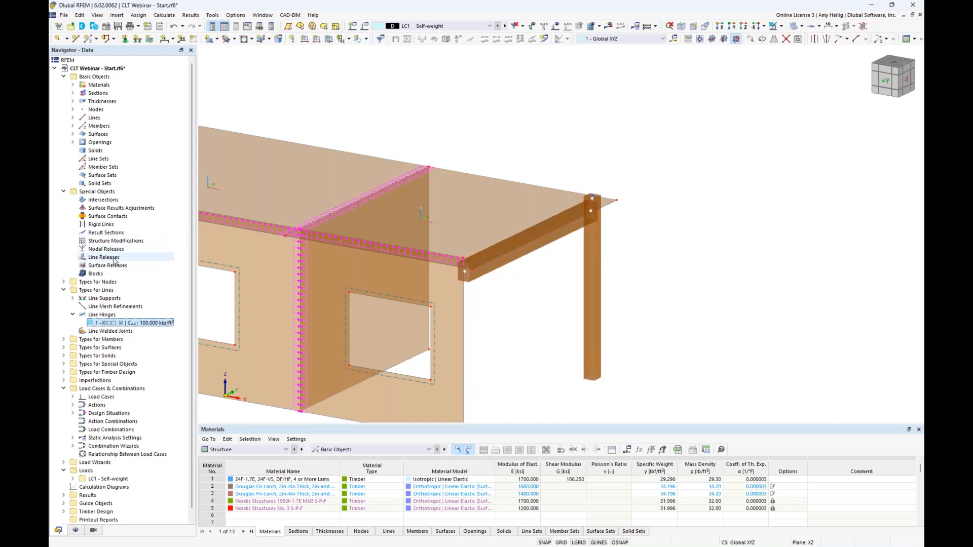
right_click(114, 258)
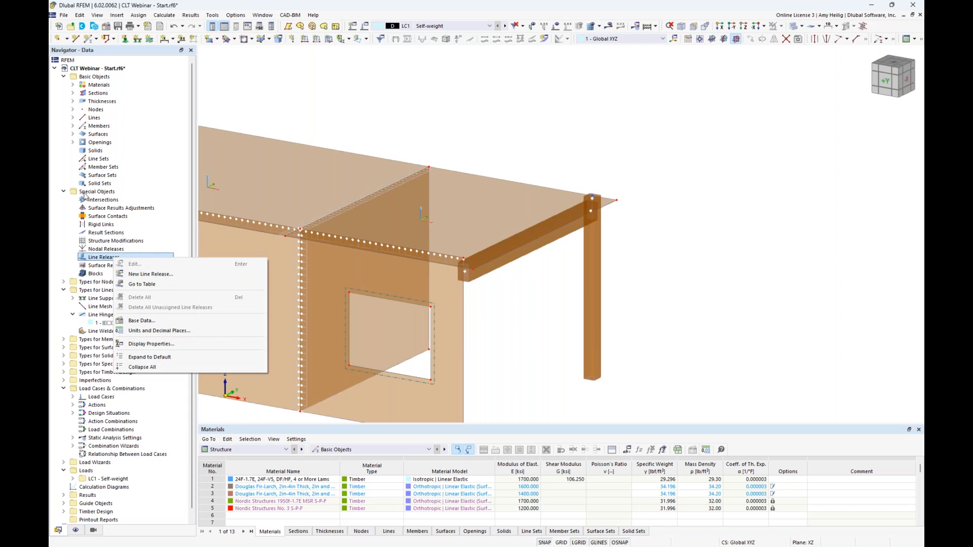
left_click(139, 274)
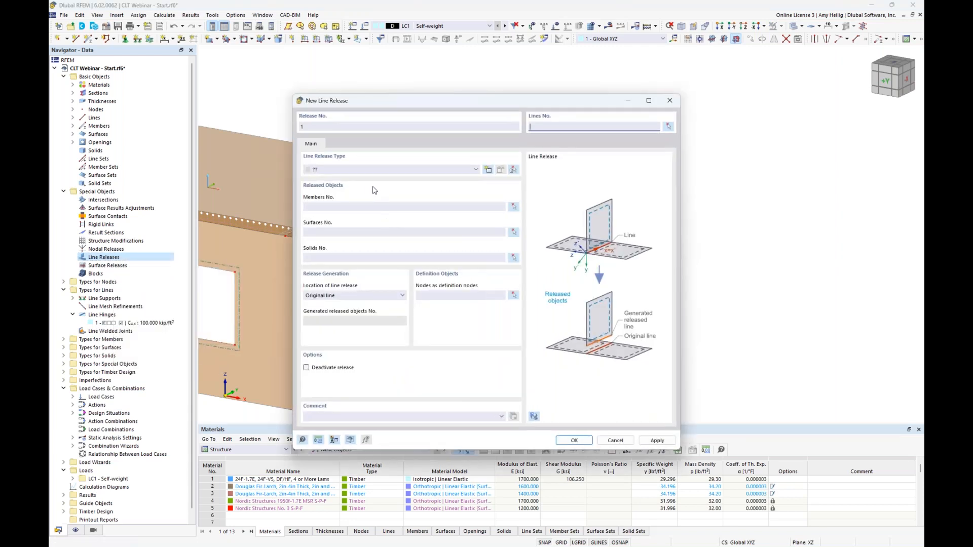
left_click(488, 171)
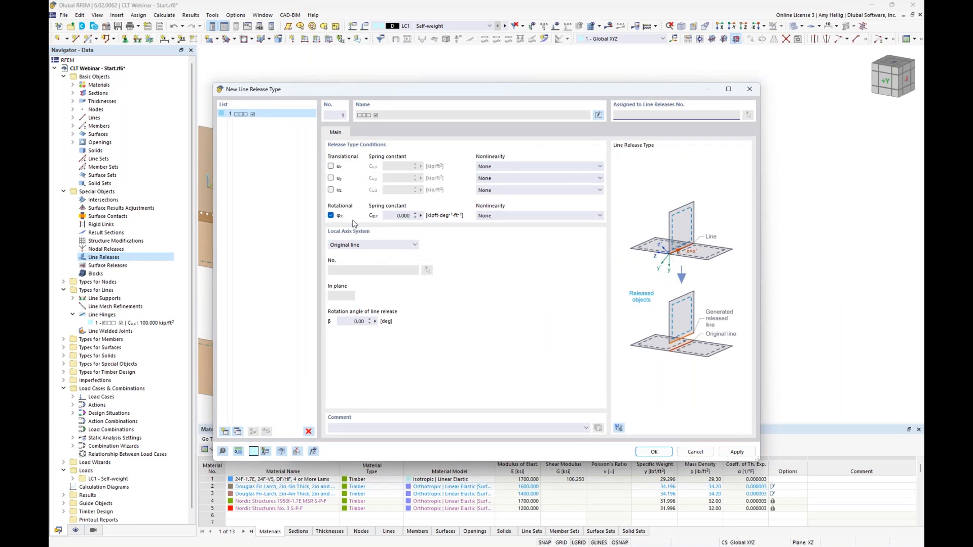
left_click(331, 166)
left_click(401, 167)
type("50")
left_click(402, 216)
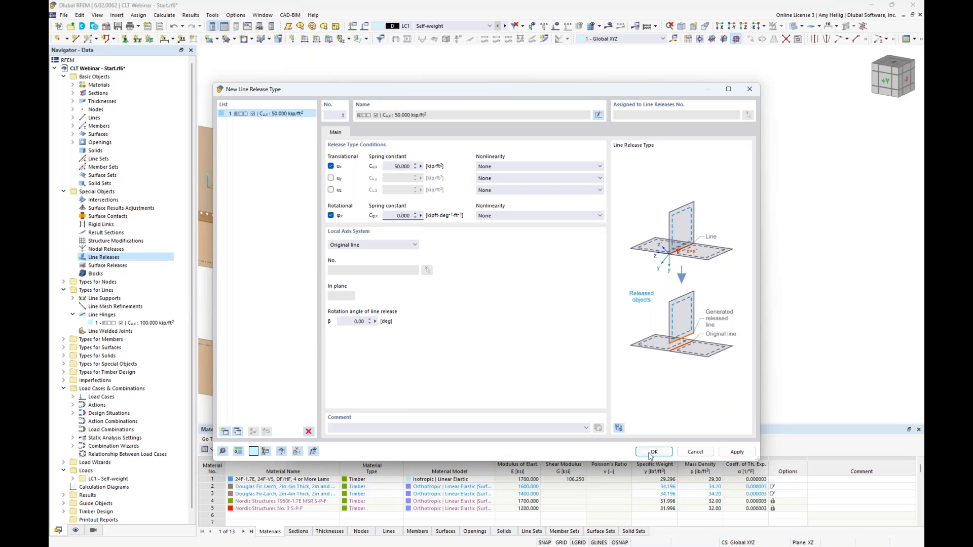
left_click(654, 452)
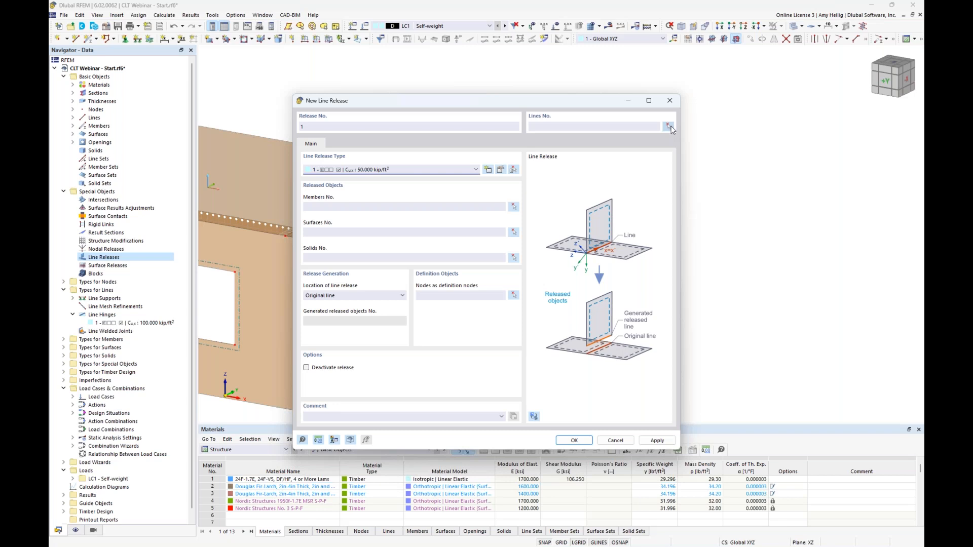
Assign the line release to line 38 at the roof edge above the beam, with the adjoining roof surface as released object, and create it.
left_click(668, 127)
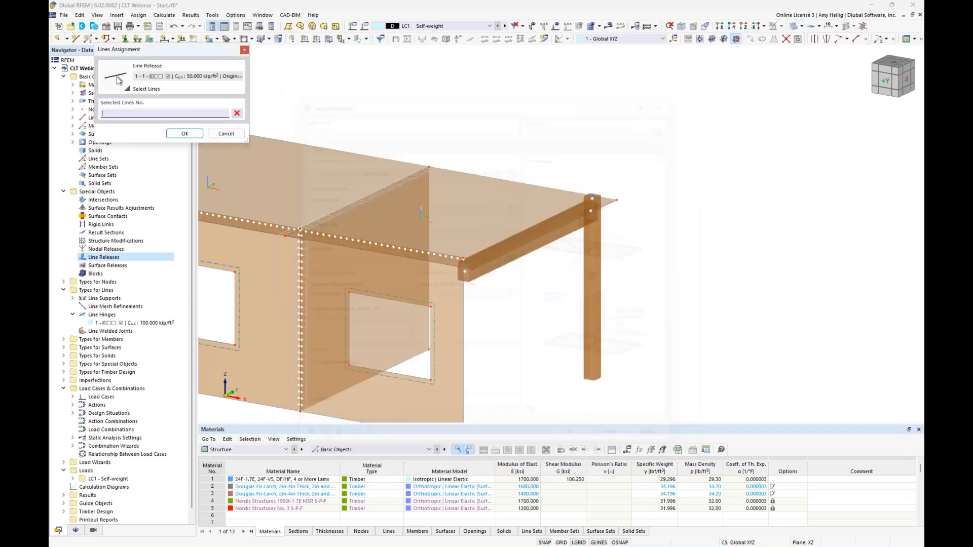
left_click(543, 219)
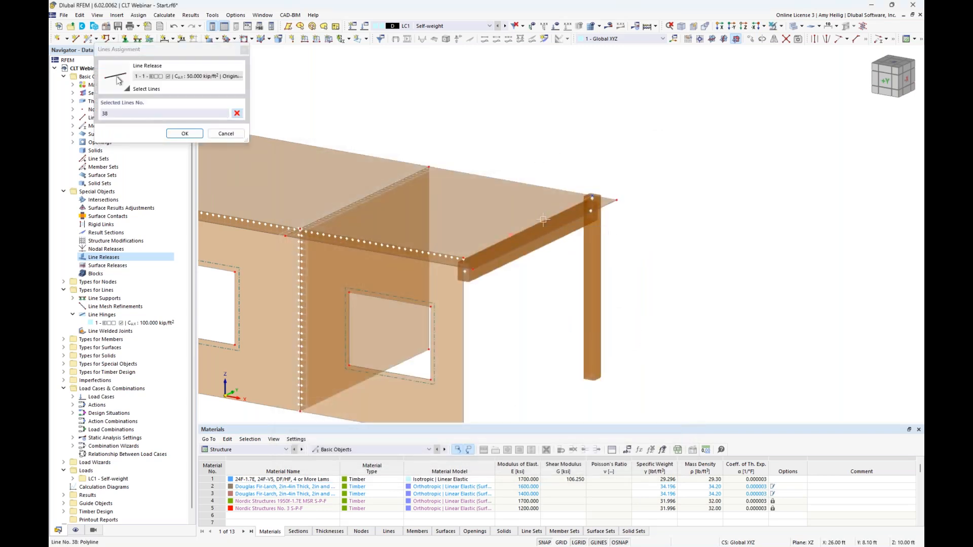
left_click(185, 134)
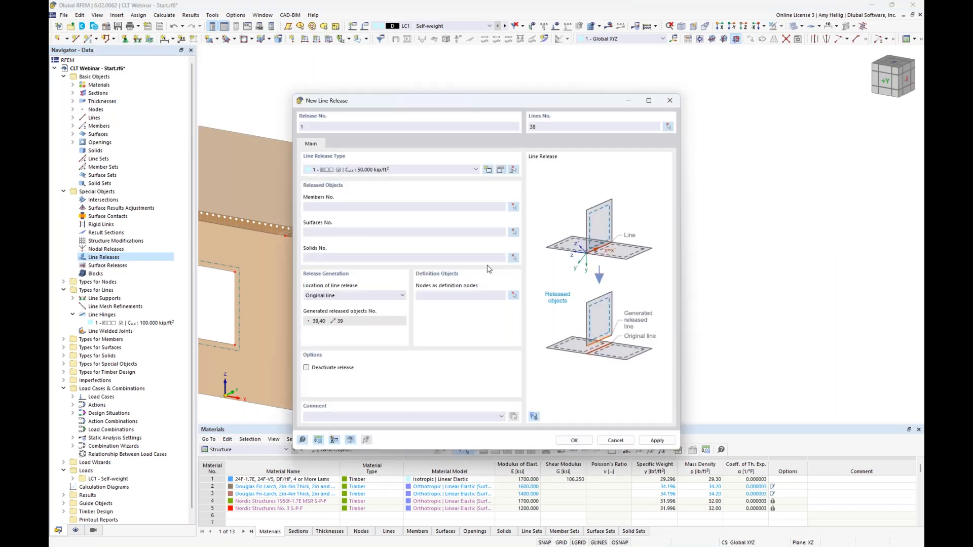
left_click(515, 232)
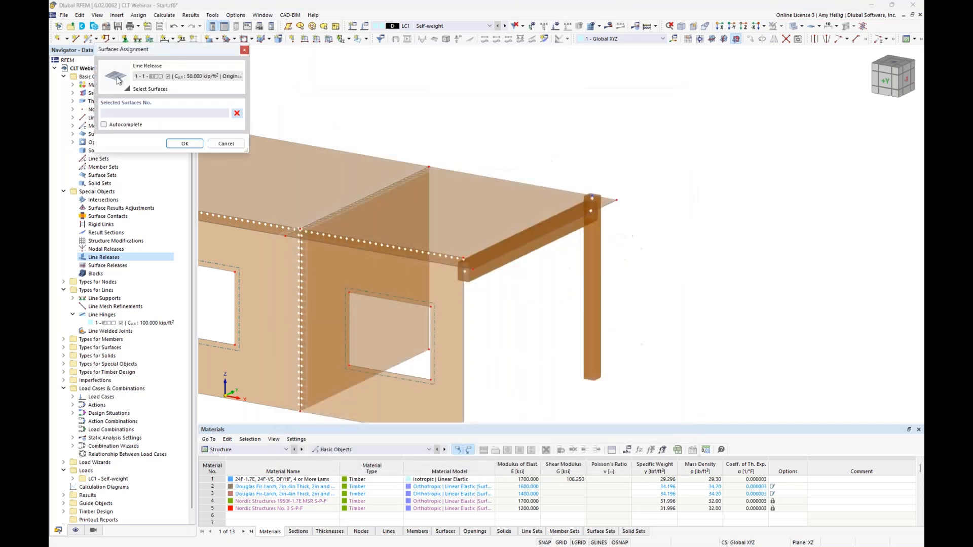
left_click(505, 215)
left_click(185, 144)
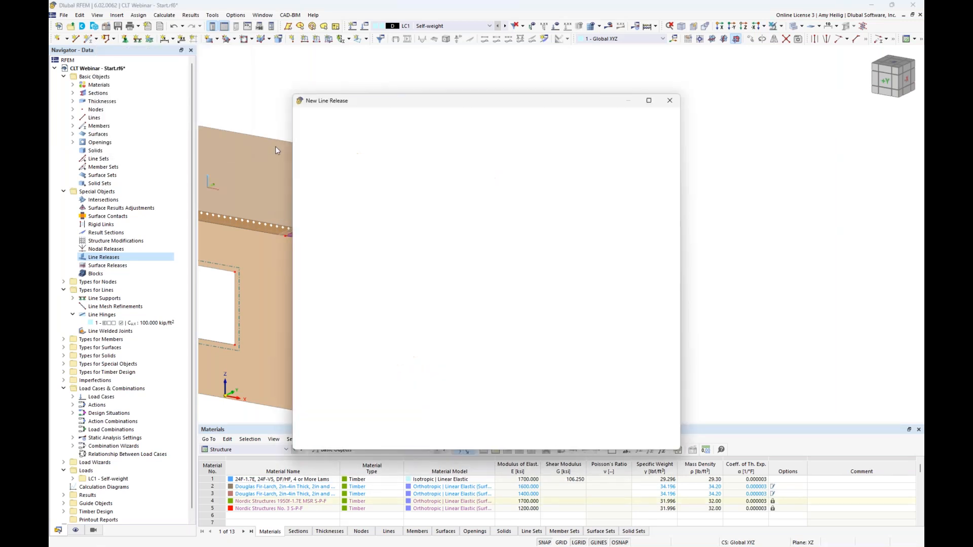
left_click(573, 442)
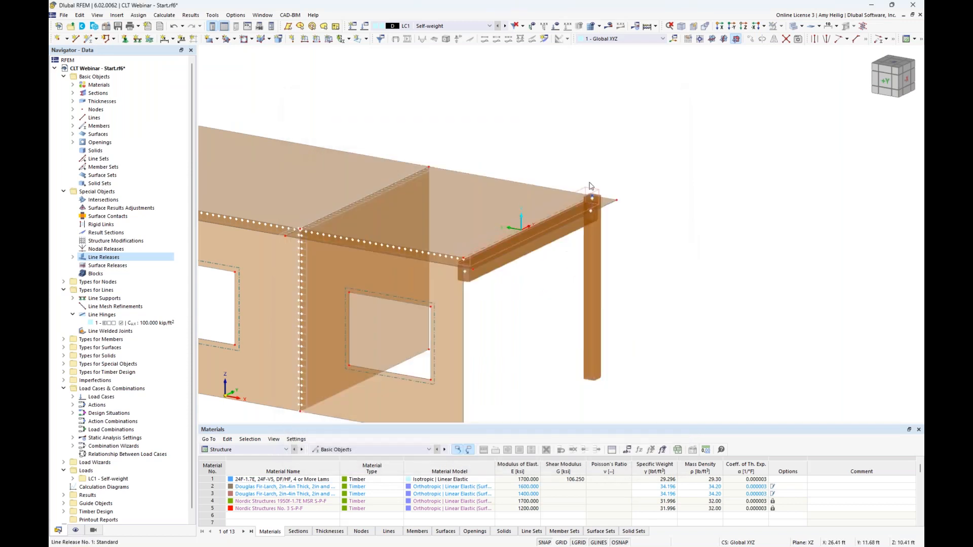
scroll(587, 190, "up", 1)
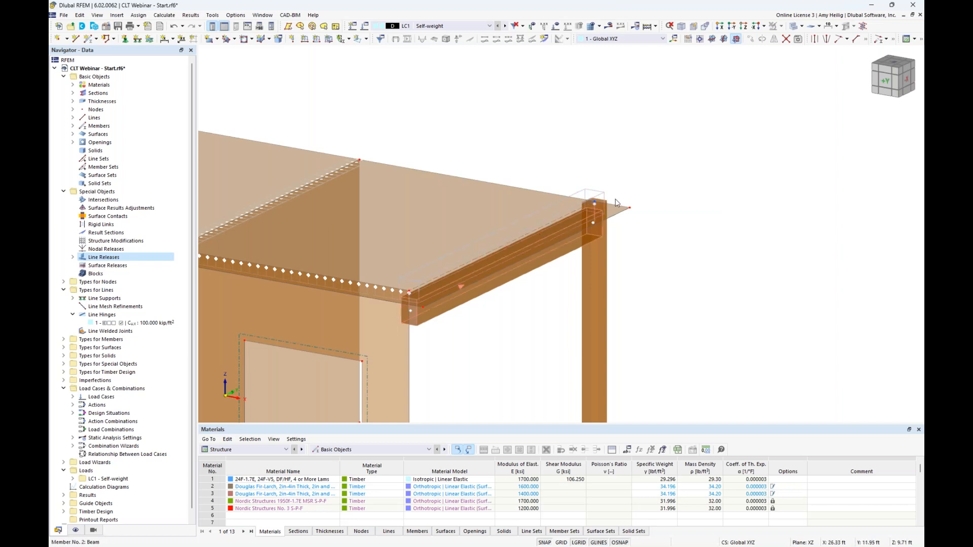
scroll(629, 192, "down", 2)
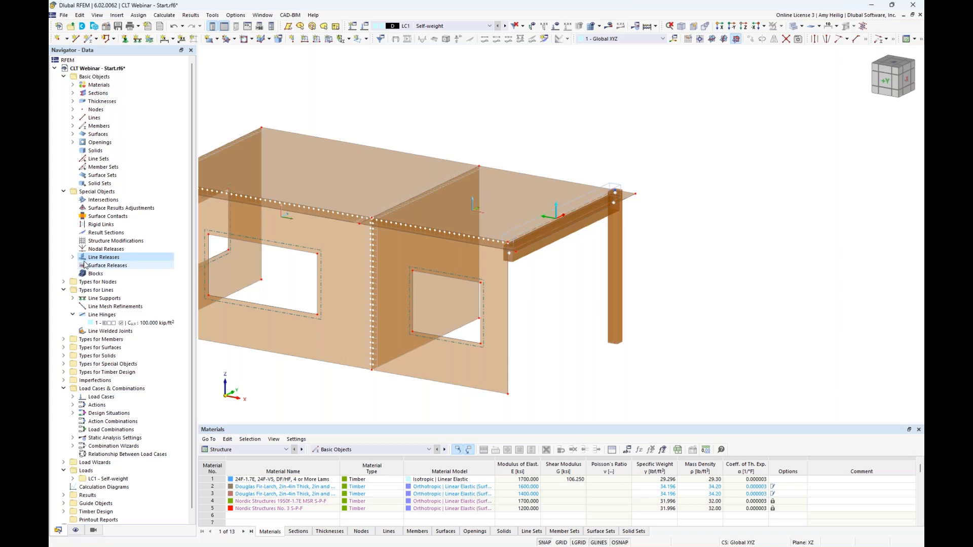
middle_click_drag(545, 307, 612, 297)
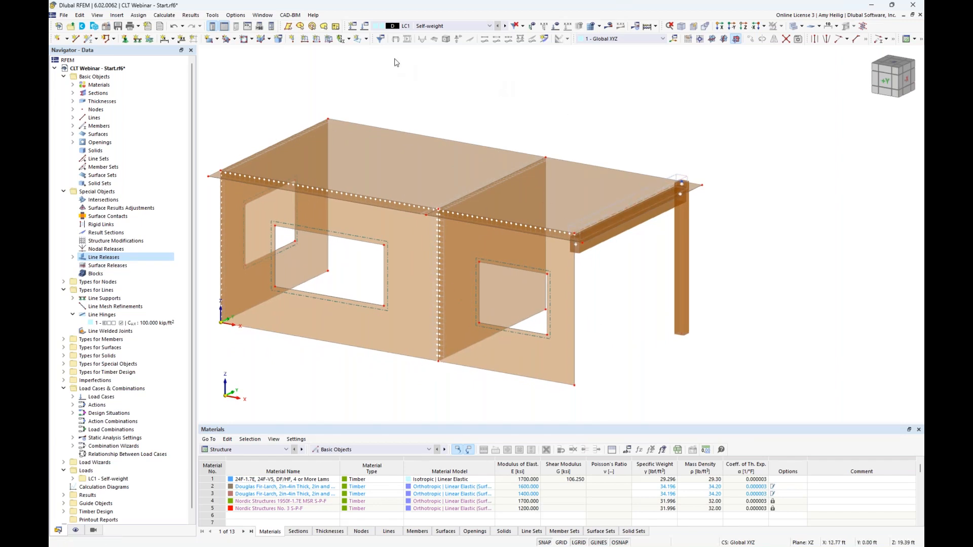
Switch to the CLT Webinar - Structure model and examine its beams, columns, line releases and supports.
left_click(262, 14)
left_click(299, 128)
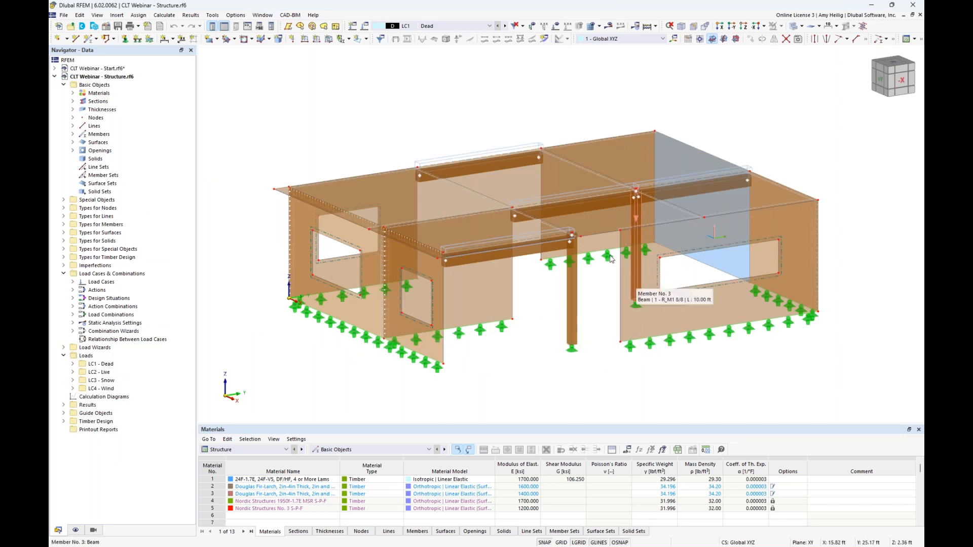
scroll(625, 267, "up", 3)
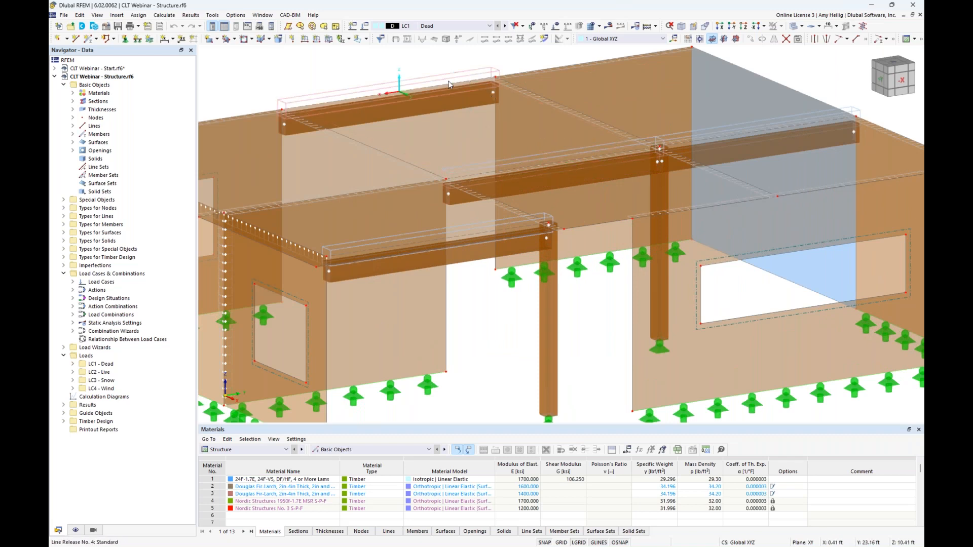
scroll(500, 298, "down", 1)
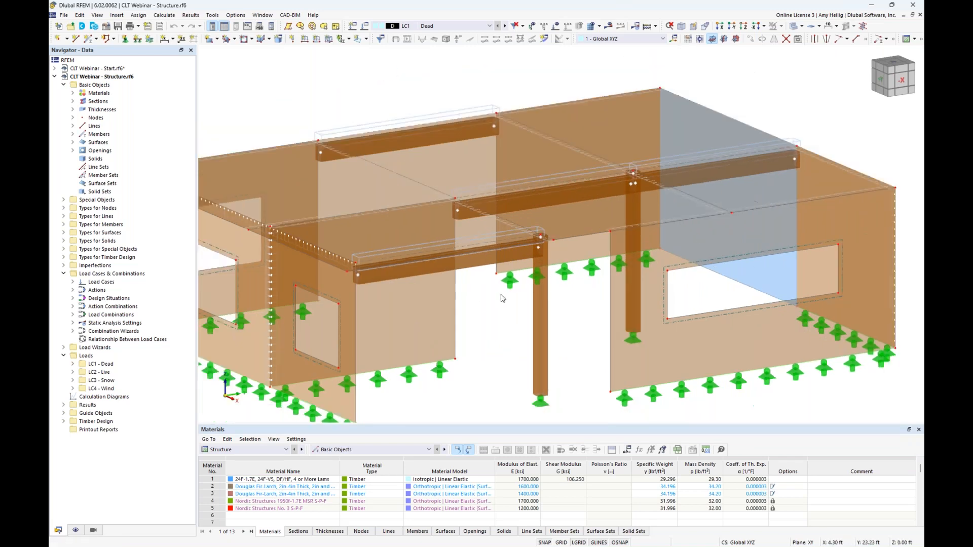
scroll(500, 298, "down", 1)
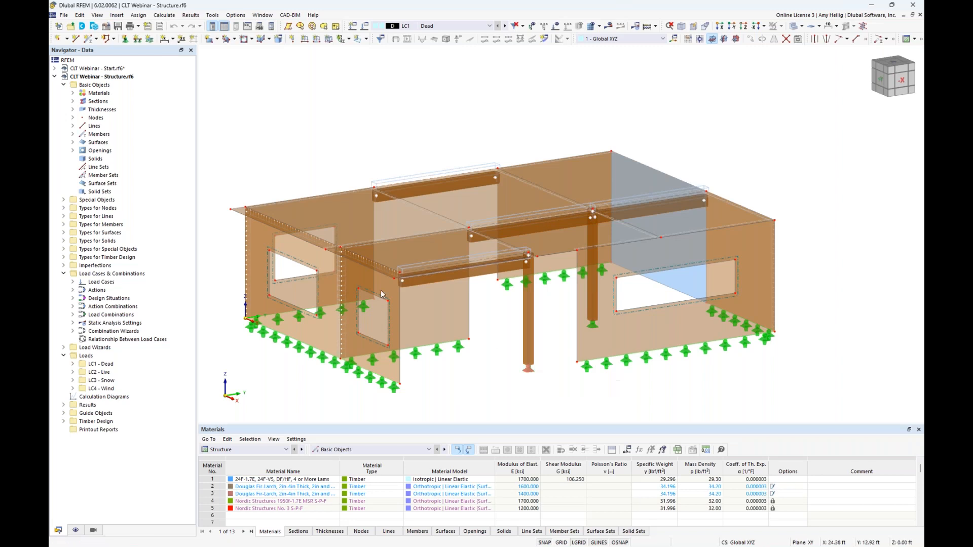
left_click(123, 43)
Open the properties of surface 22, review its Load Transfer stiffness type, and close them without changes.
middle_click_drag(736, 386, 702, 290, "ctrl")
scroll(673, 391, "up", 2)
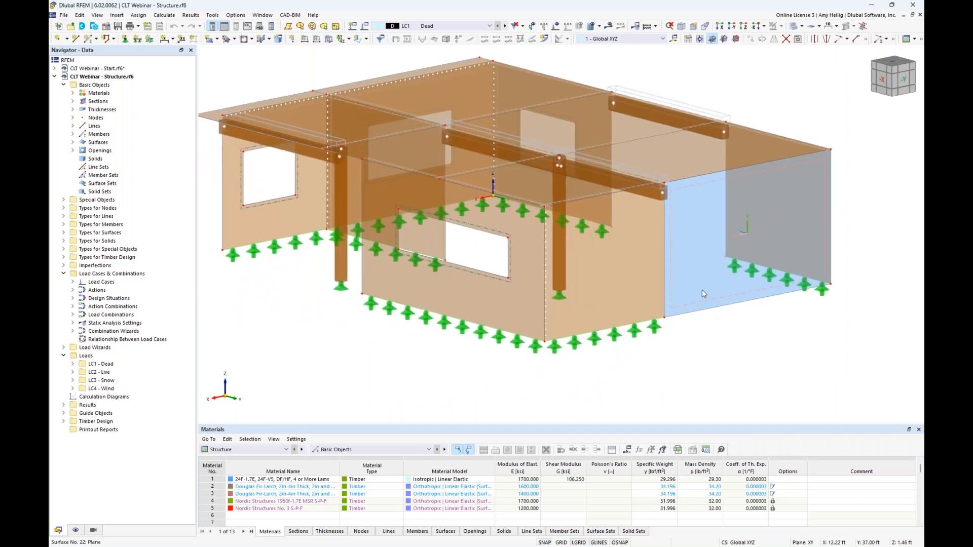
double_click(702, 291)
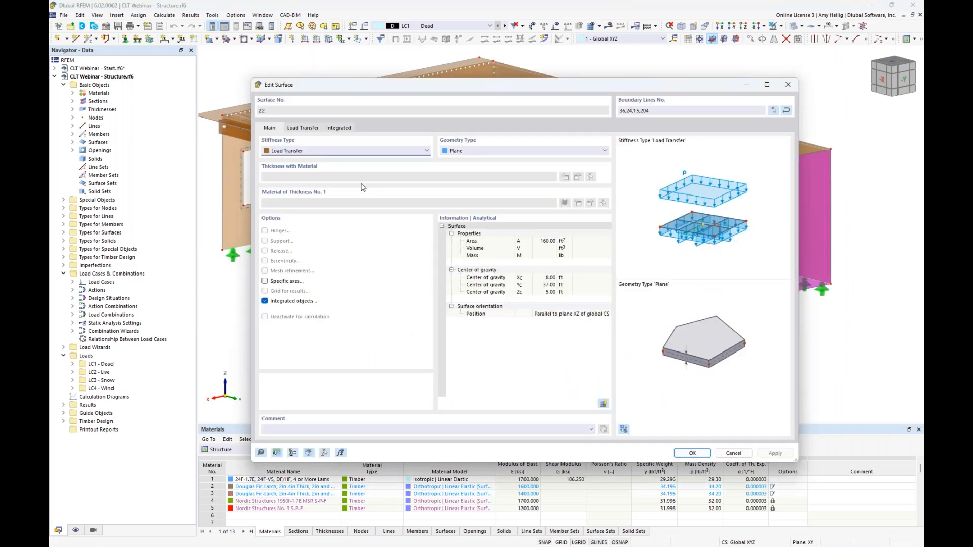
left_click(337, 151)
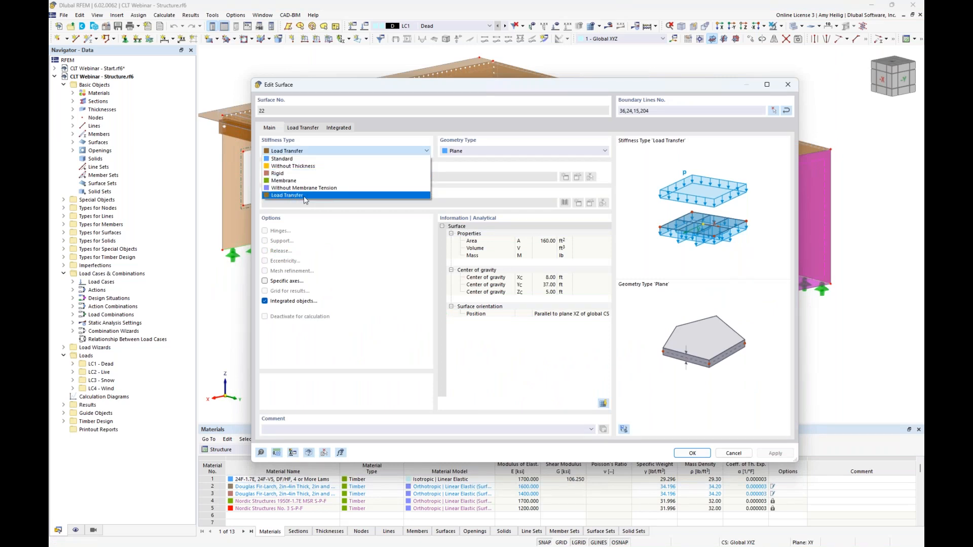
left_click(306, 198)
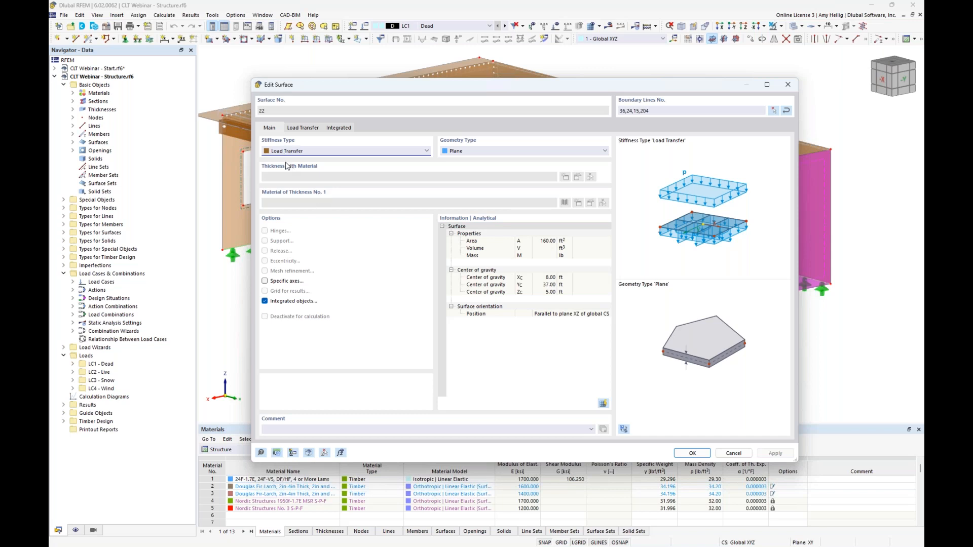
left_click(735, 454)
middle_click_drag(732, 355, 639, 374)
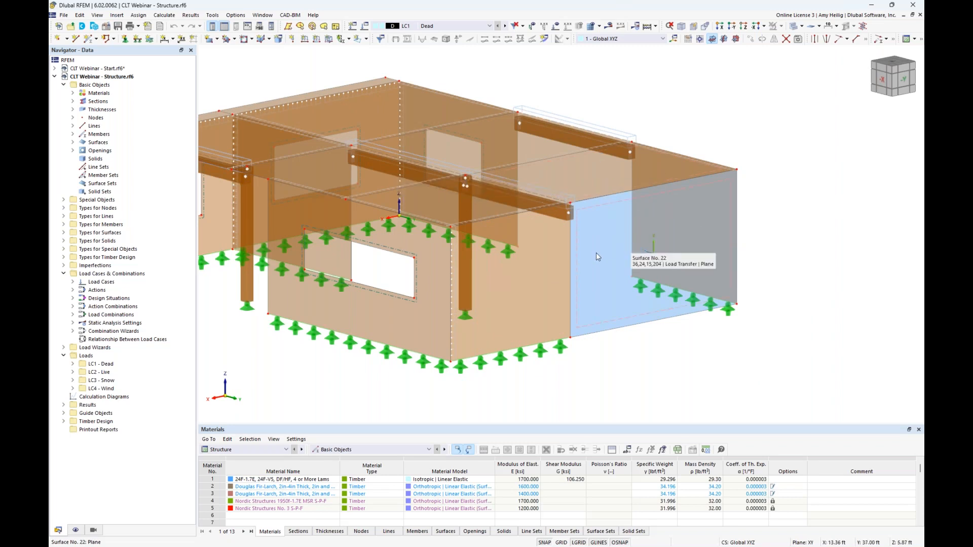
Open the load cases and combinations settings and examine the action category choices for the LC2 Live load case.
scroll(629, 382, "down", 2)
middle_click_drag(630, 385, 764, 387, "ctrl")
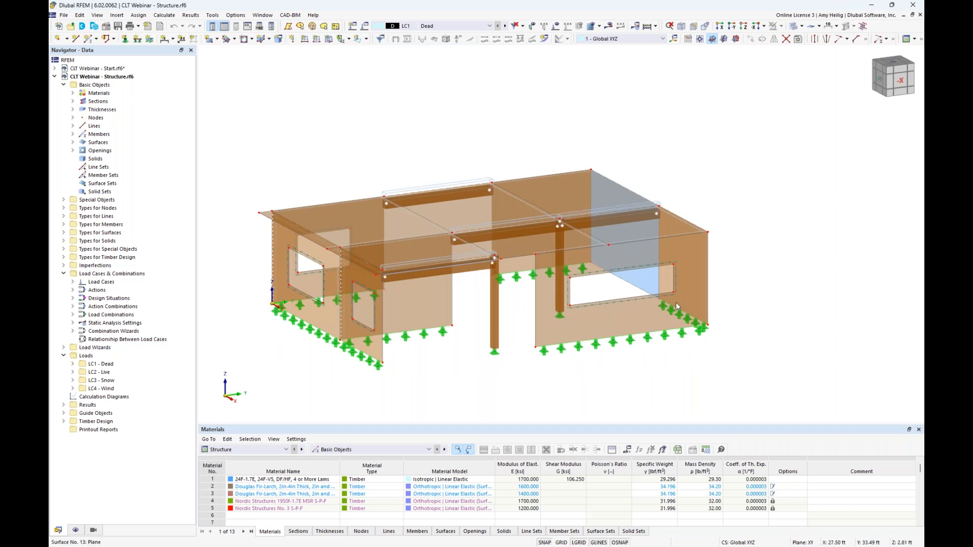
middle_click_drag(518, 382, 542, 374)
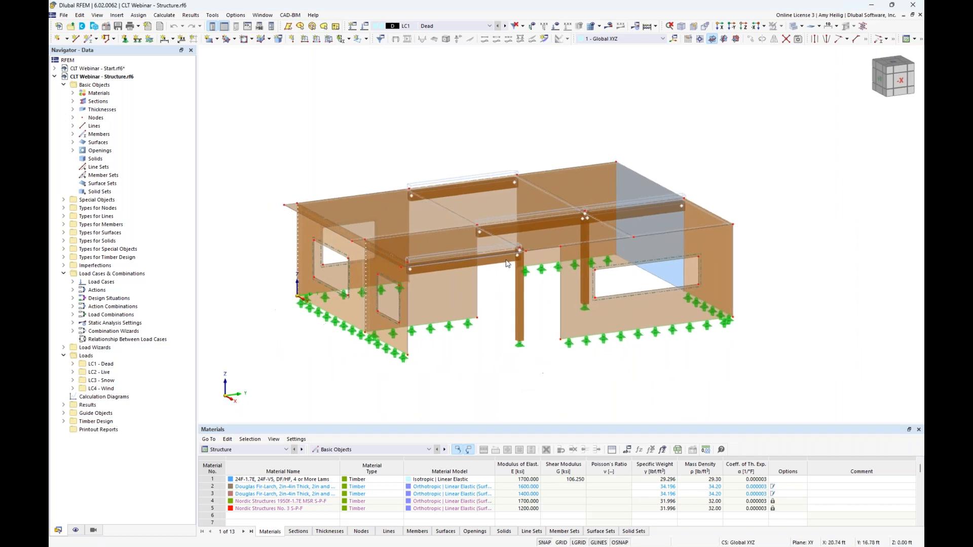
left_click(364, 27)
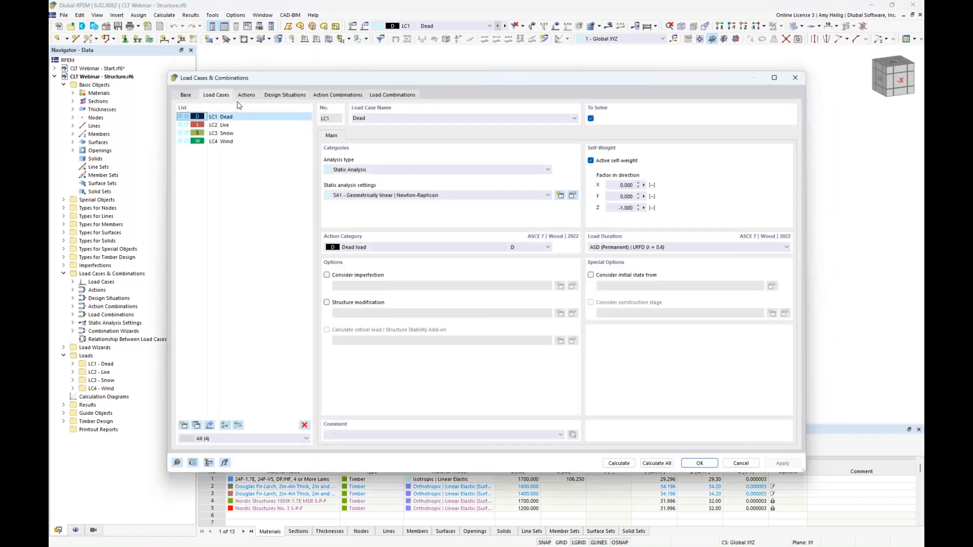
left_click(222, 124)
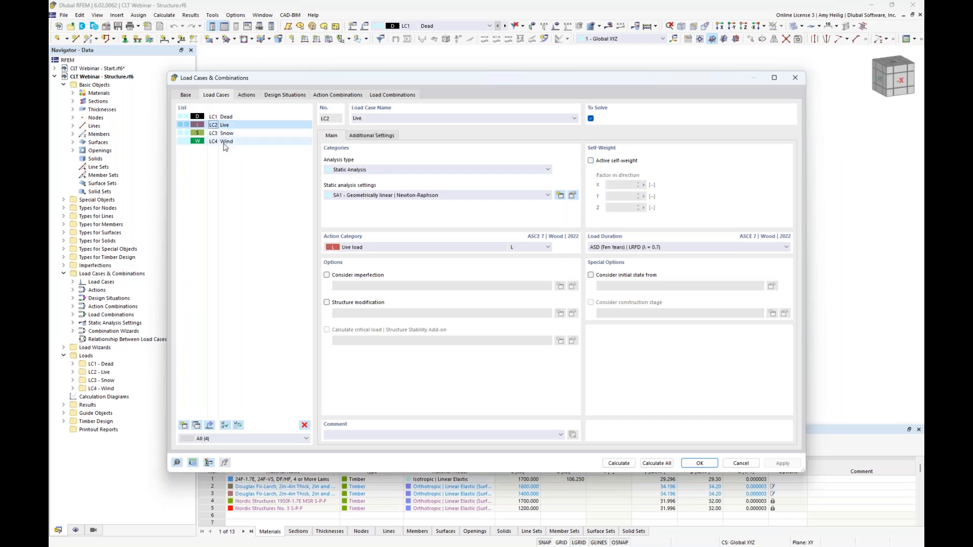
left_click(403, 248)
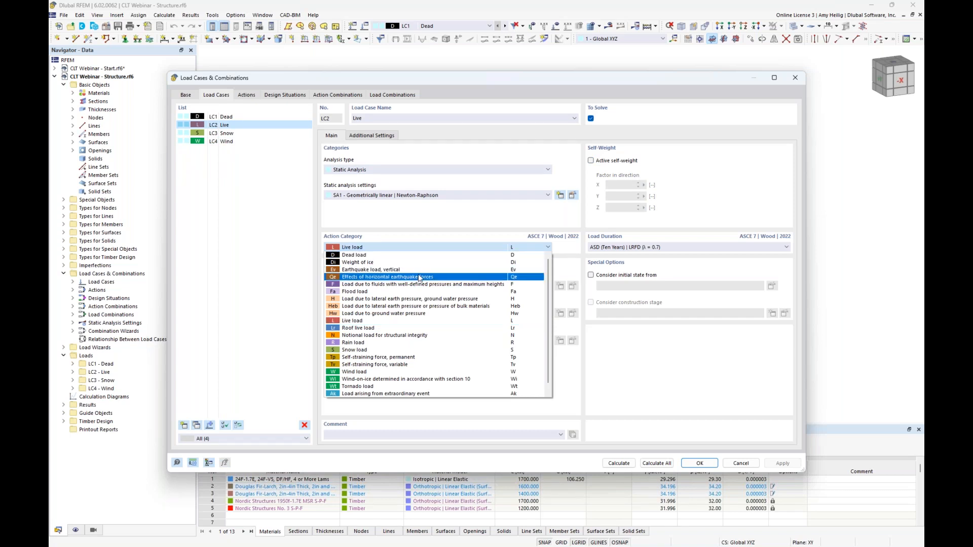
Review the available action categories and load durations for the LC2 Live load case.
left_click(448, 221)
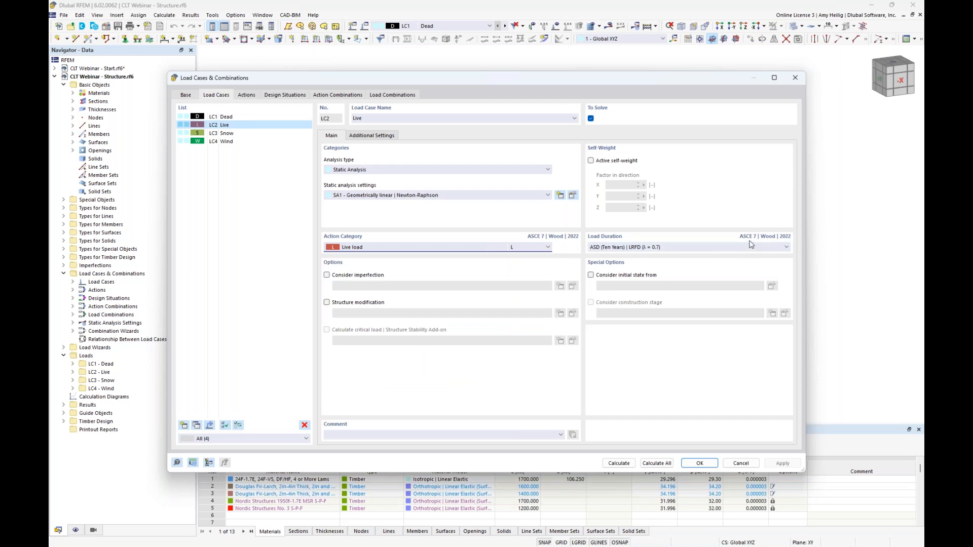
left_click(693, 248)
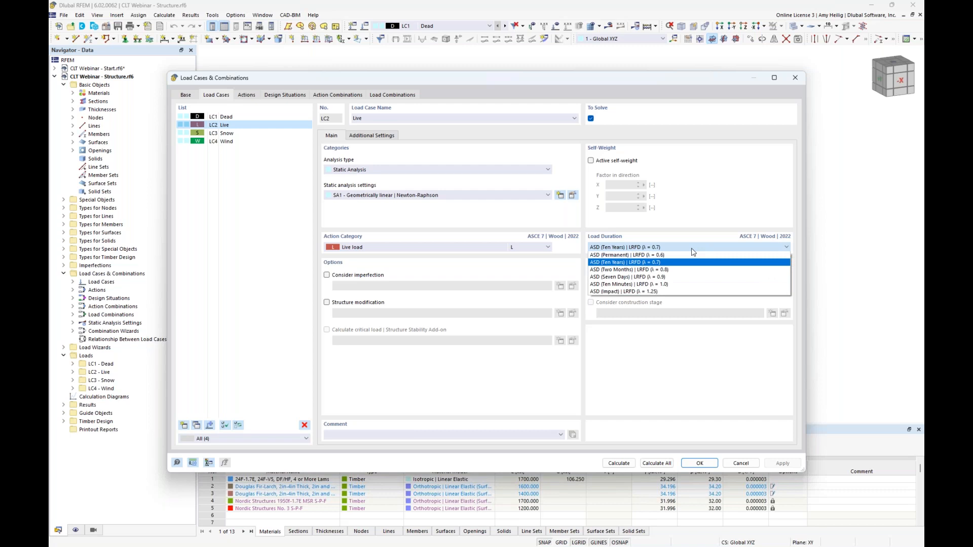
left_click(701, 239)
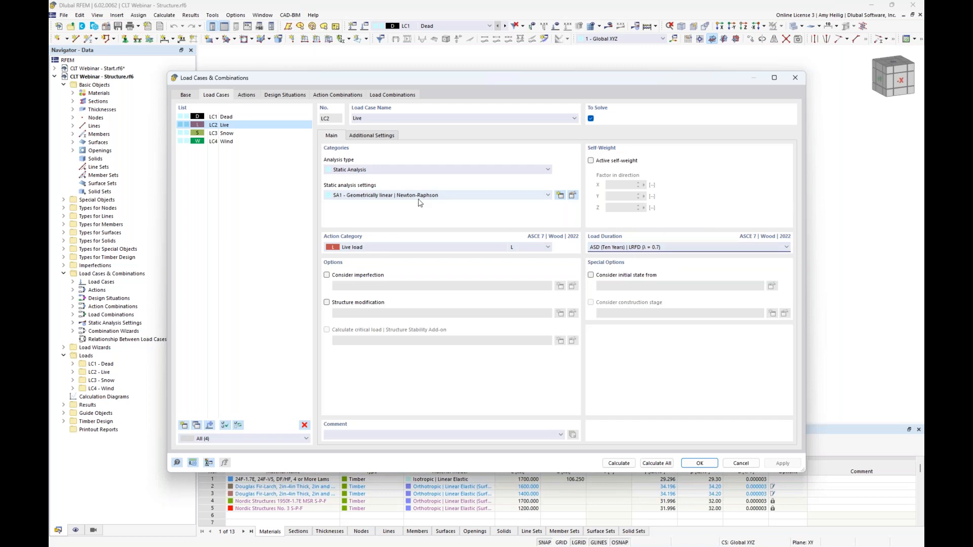
Review the design situations, including the combination rules of the Section 2.4 (ASD) situation DS2 and the serviceability situation DS3.
left_click(287, 96)
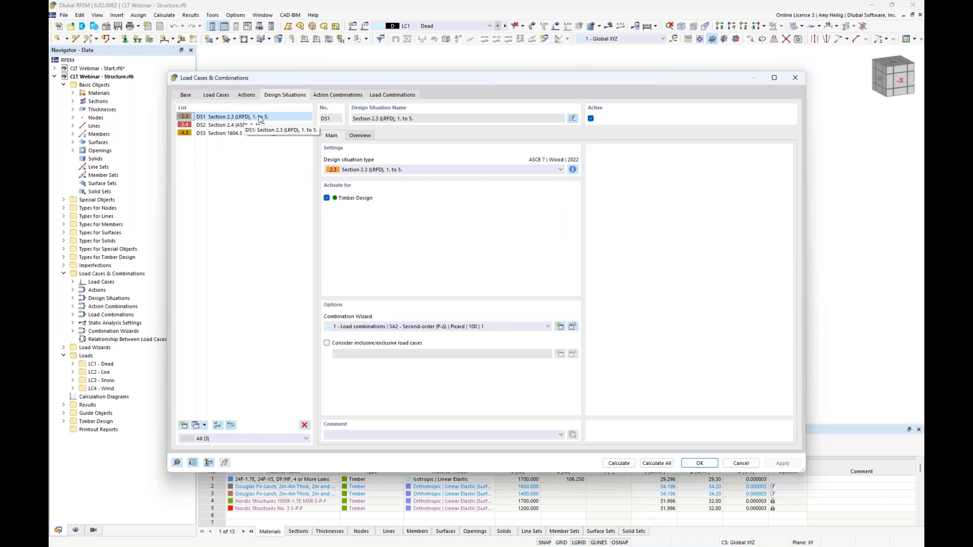
left_click(237, 127)
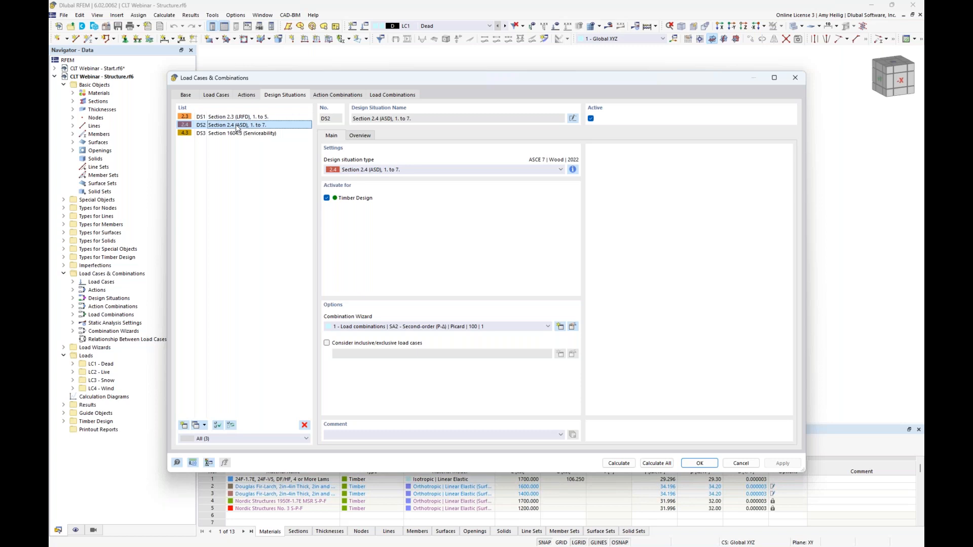
left_click(573, 169)
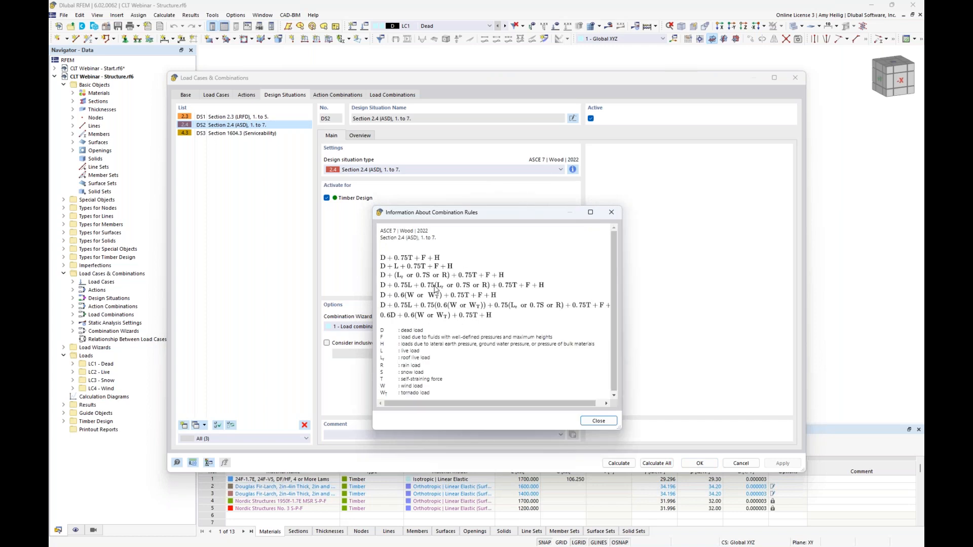
left_click(612, 213)
left_click(285, 133)
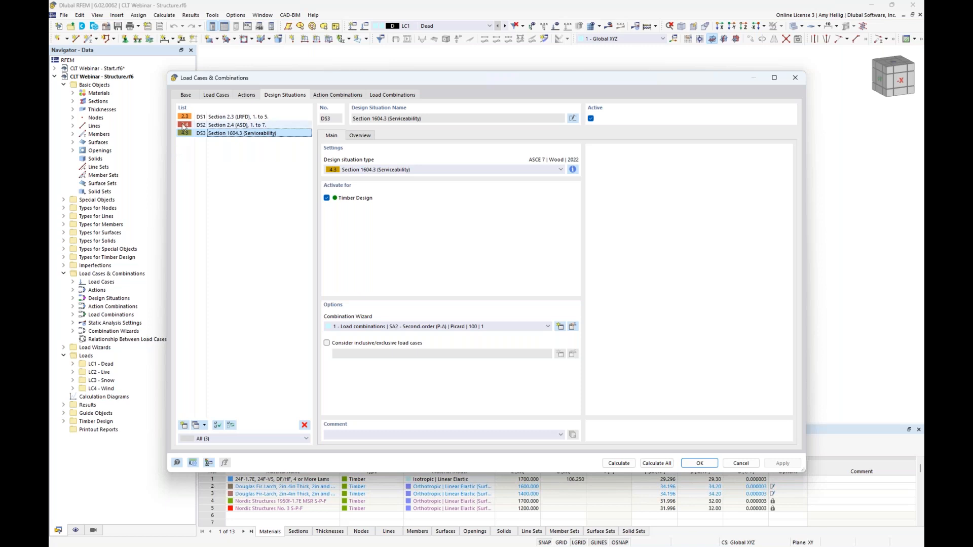
Review the available standard groups and edition years for the load case classification and combination wizard.
left_click(186, 95)
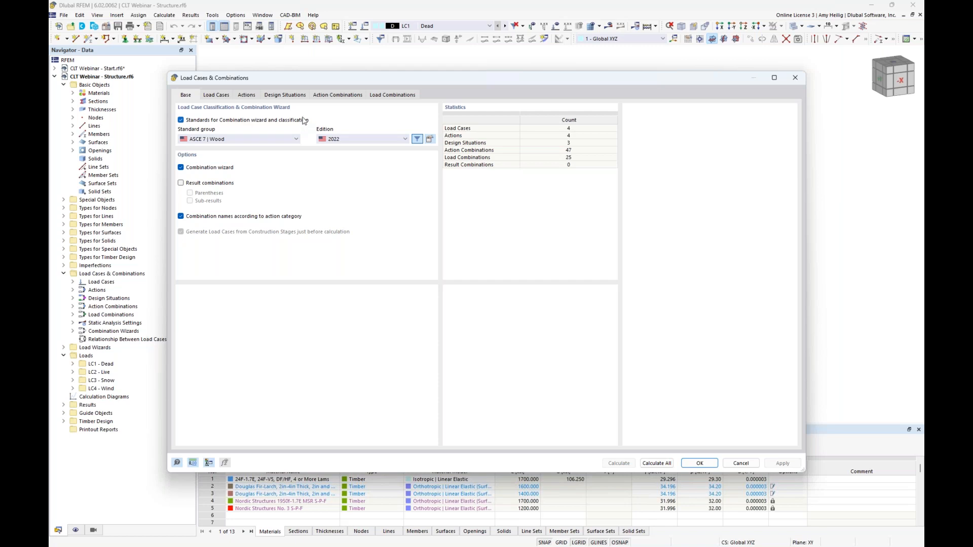
left_click(229, 138)
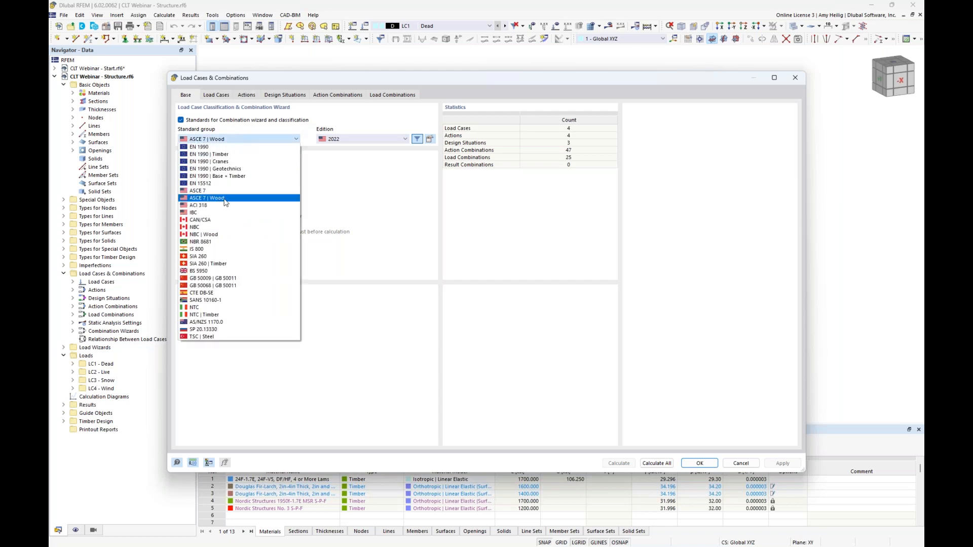
left_click(331, 198)
left_click(352, 140)
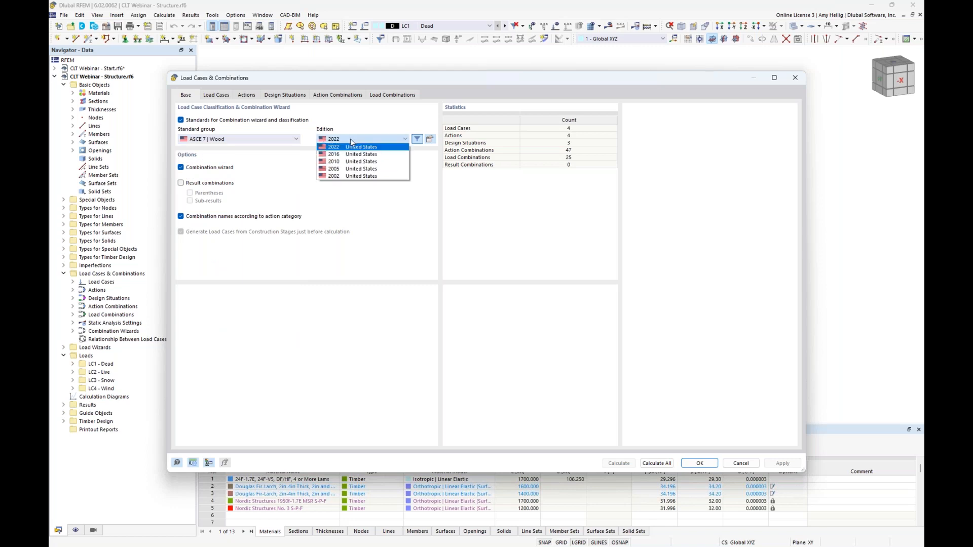
left_click(421, 168)
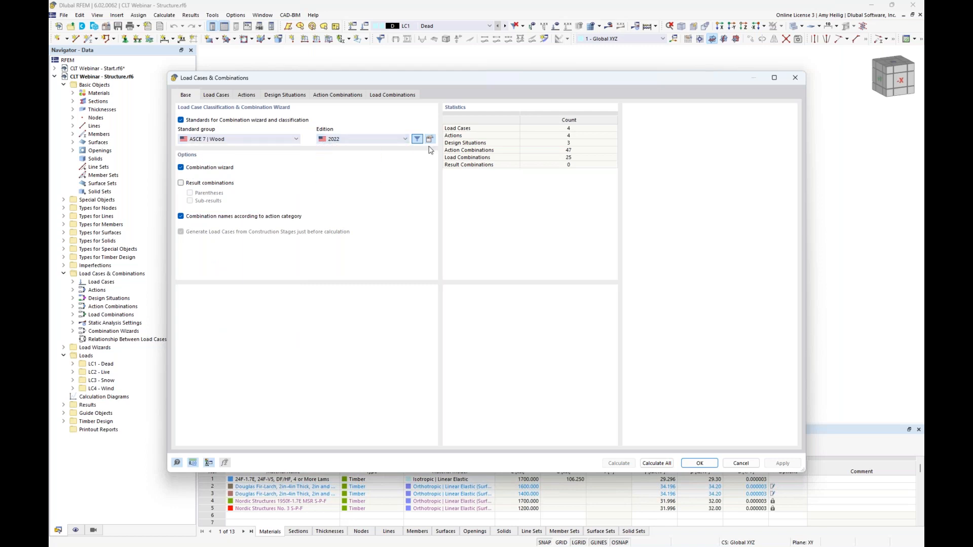
Examine the selected standard's partial factor settings and the creep factor options for wood structures.
left_click(430, 140)
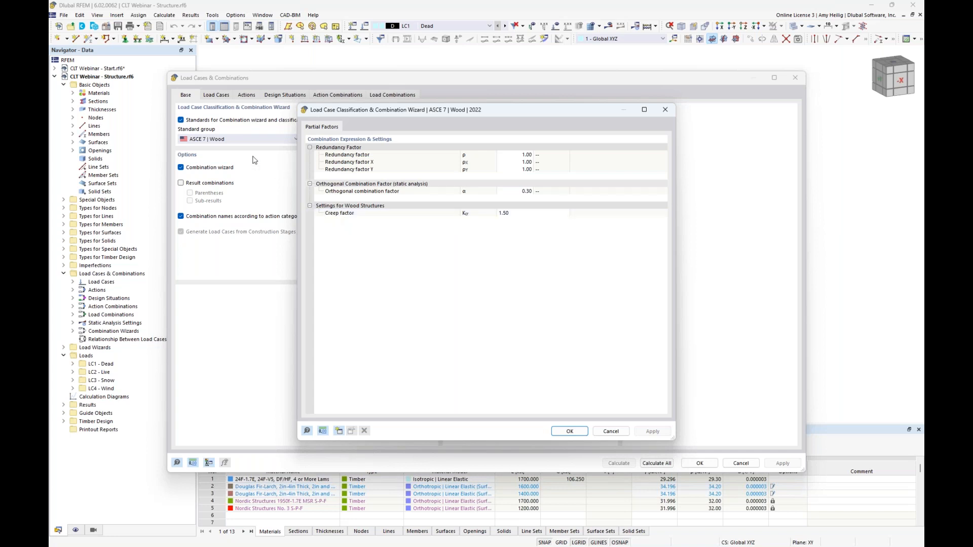
left_click(545, 218)
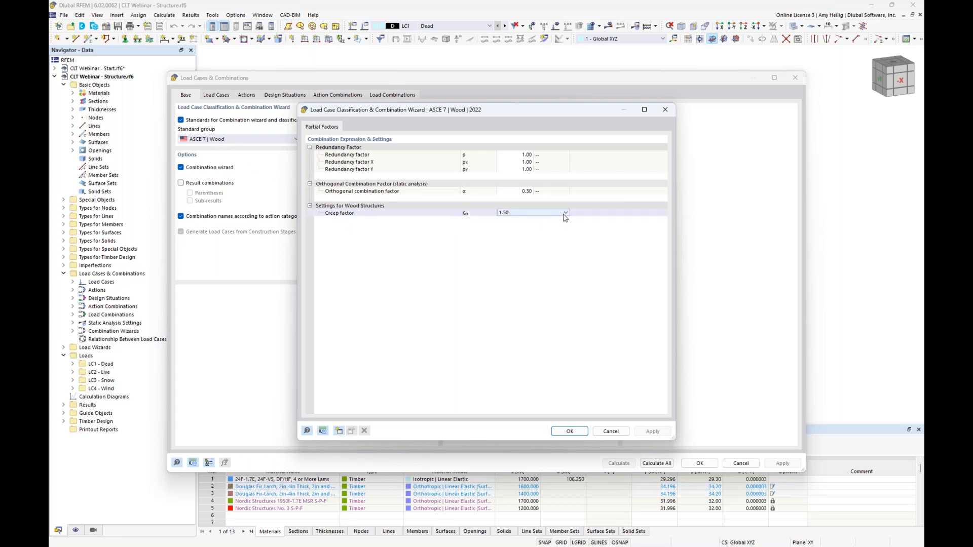
left_click(566, 215)
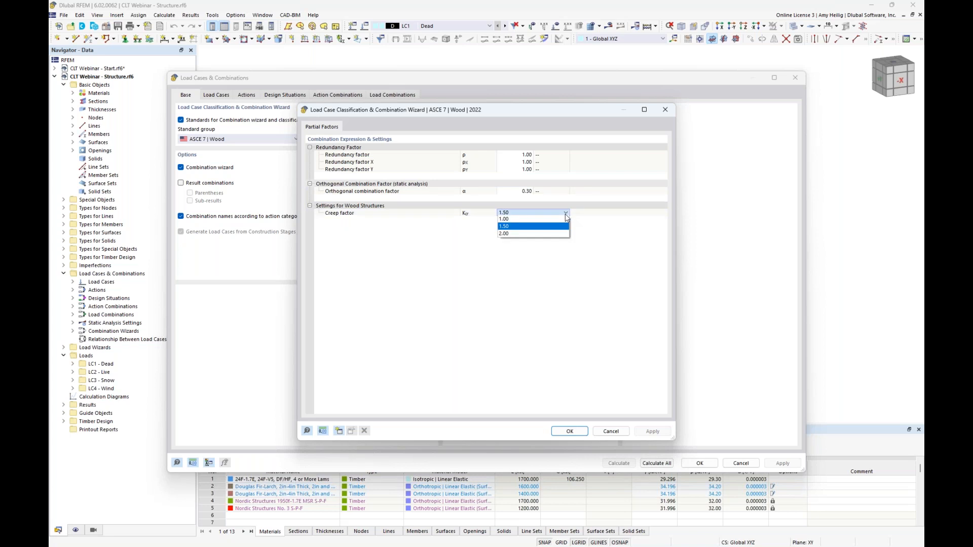
key("super+Tab")
left_click(524, 167)
key("Right")
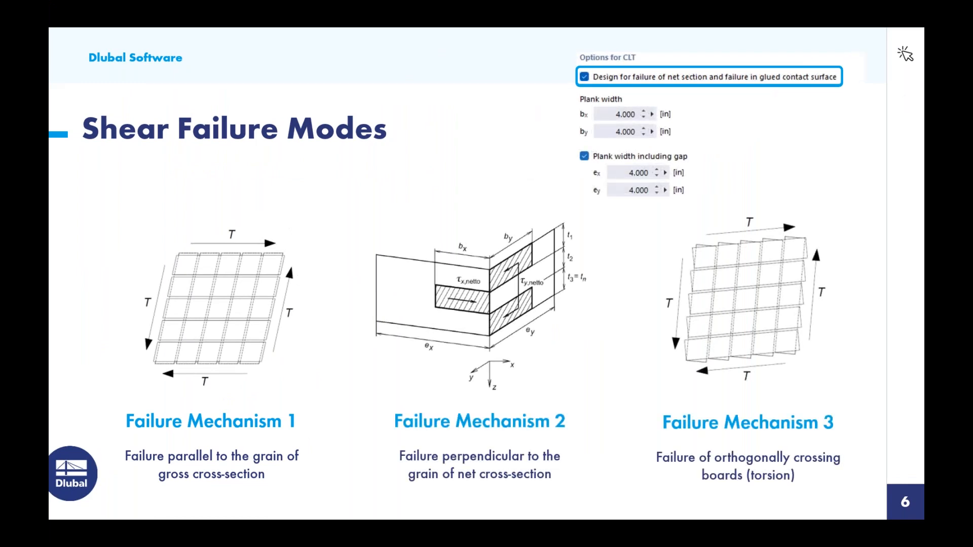
key("Right")
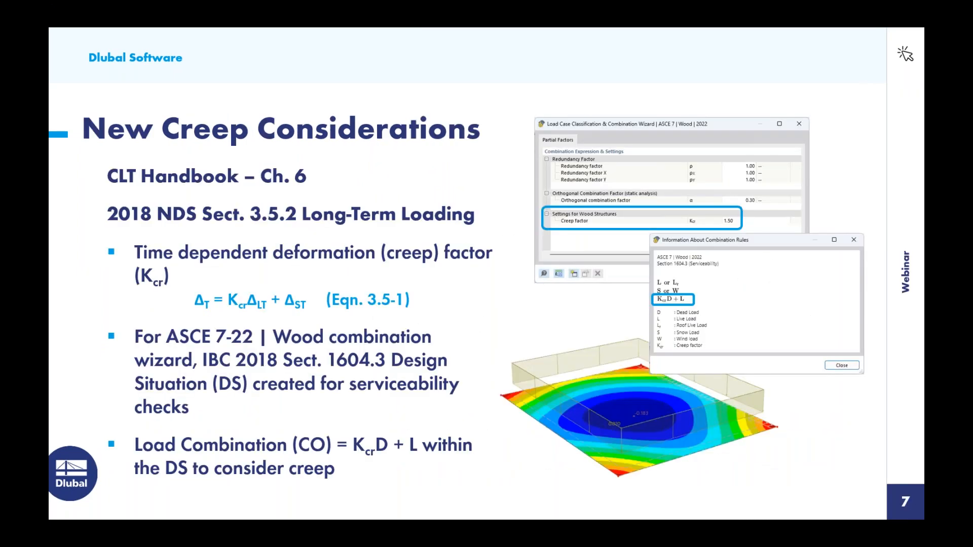
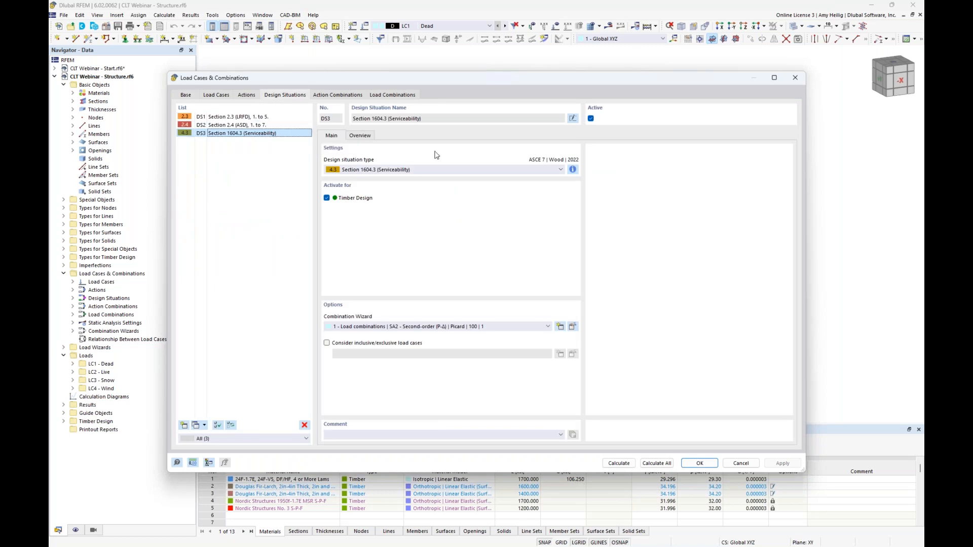
Examine the combination rules of the Section 1604.3 (Serviceability) design situation, and show the LRFD situation DS1.
left_click(573, 170)
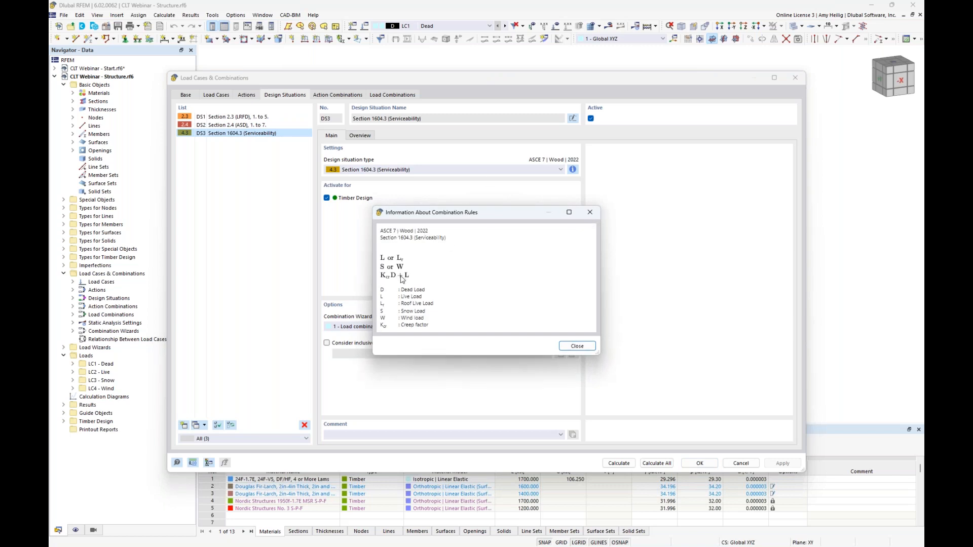
left_click(589, 213)
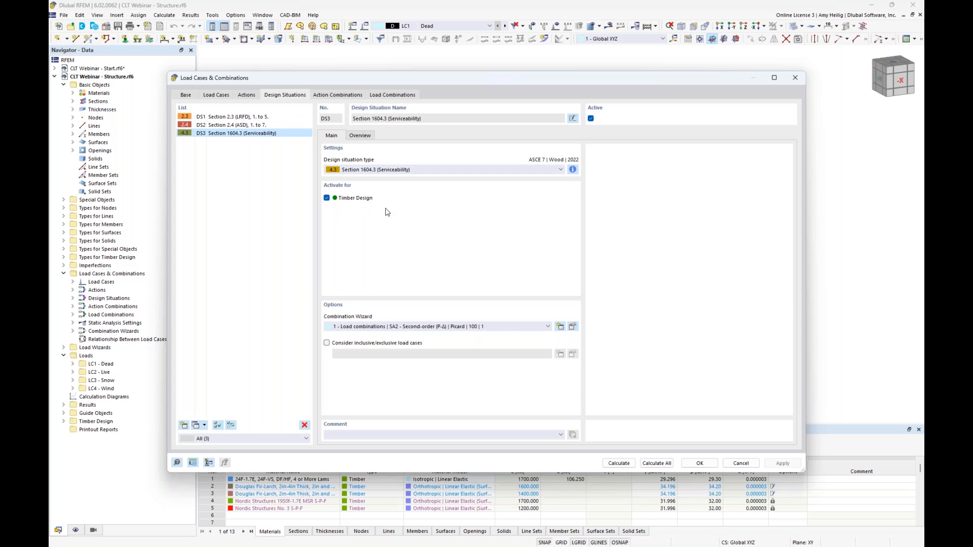
left_click(261, 117)
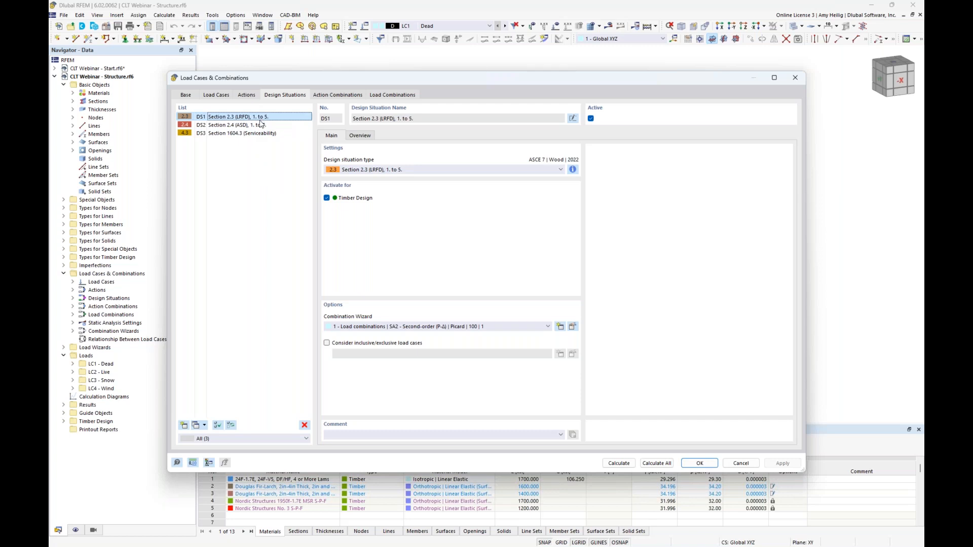
Deactivate the Section 2.4 (ASD) design situation DS2 and return to the serviceability situation DS3.
left_click(260, 125)
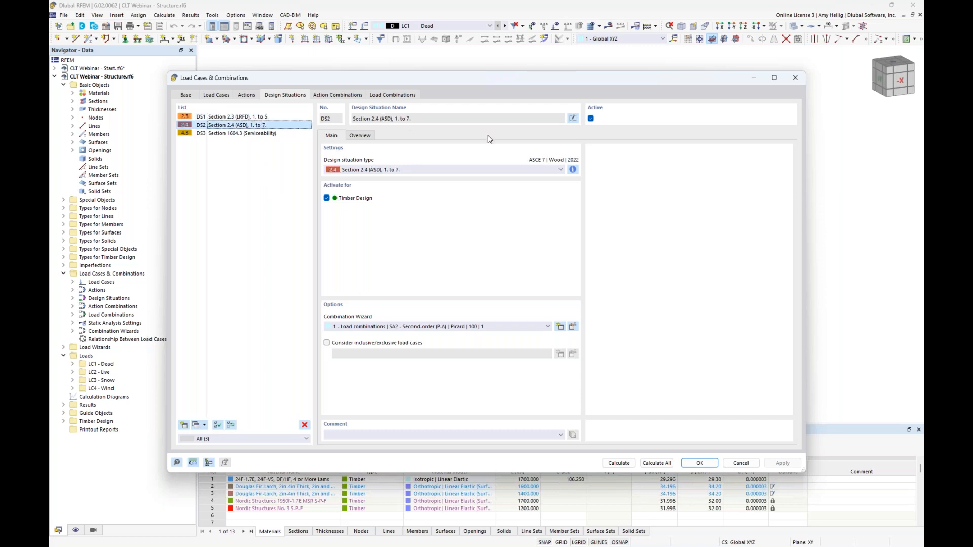
left_click(591, 119)
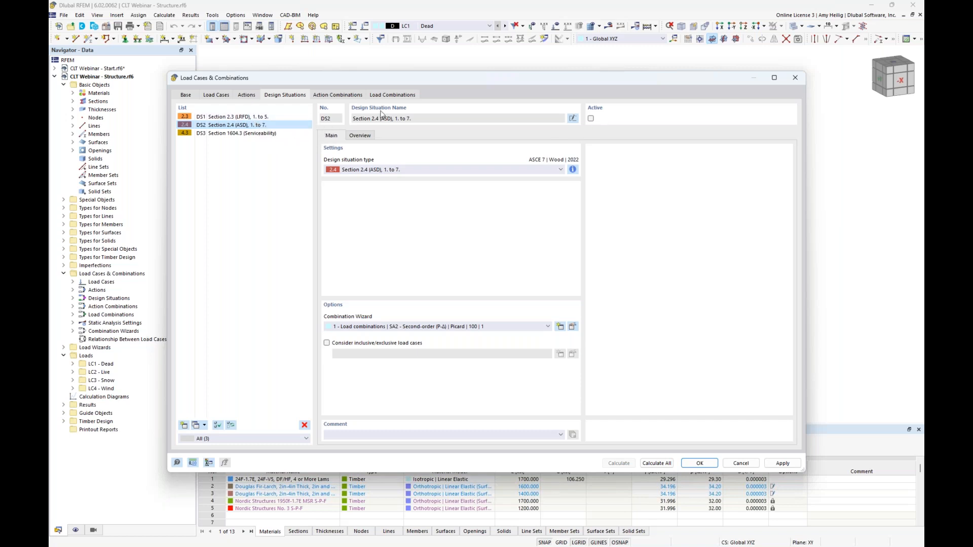
left_click(247, 134)
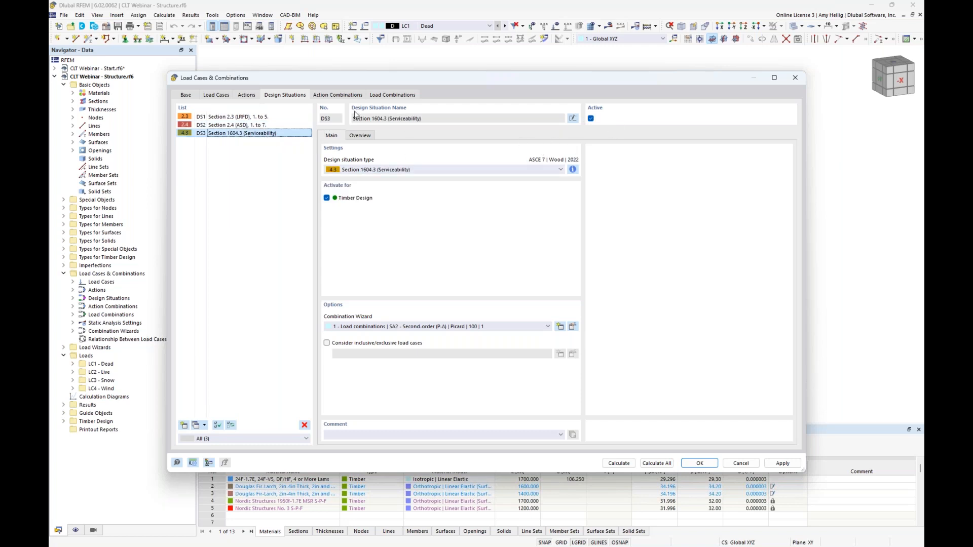
Check the load cases and factors assigned to serviceability load combinations CO24 and CO25, and accept the load case and combination settings.
left_click(393, 95)
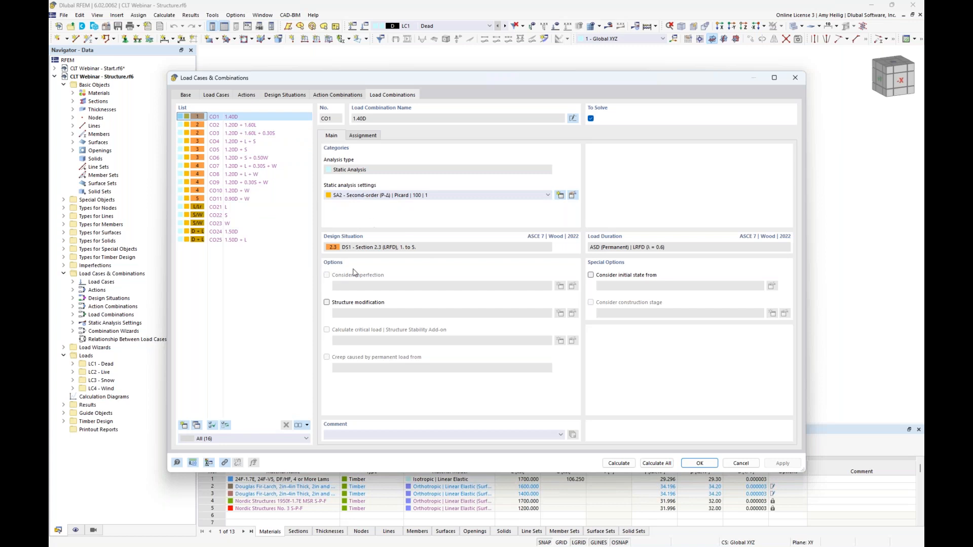
left_click(239, 209)
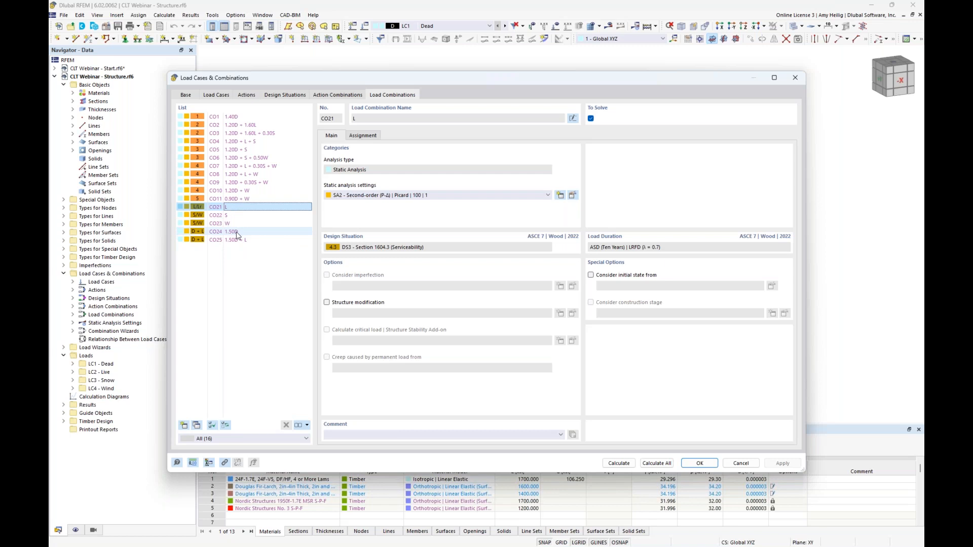
left_click(237, 235)
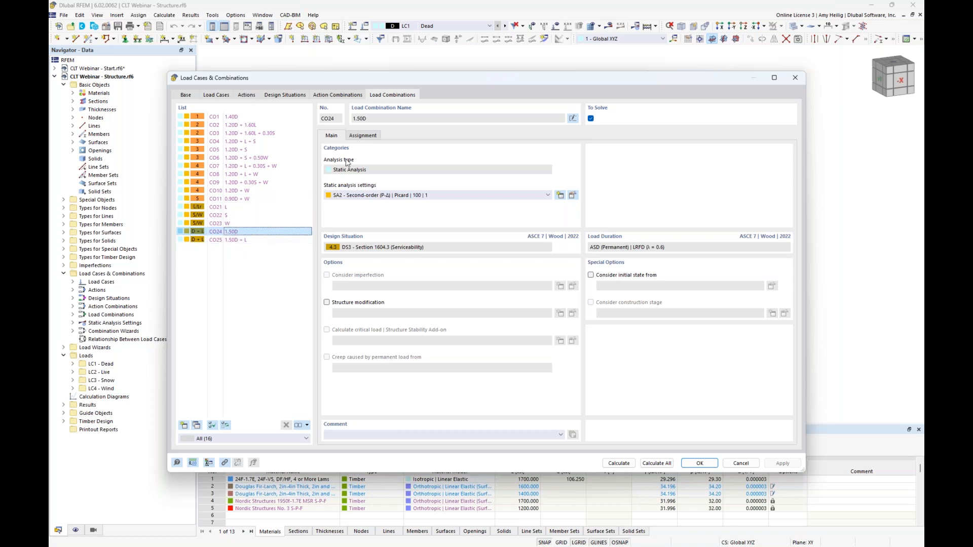
left_click(363, 135)
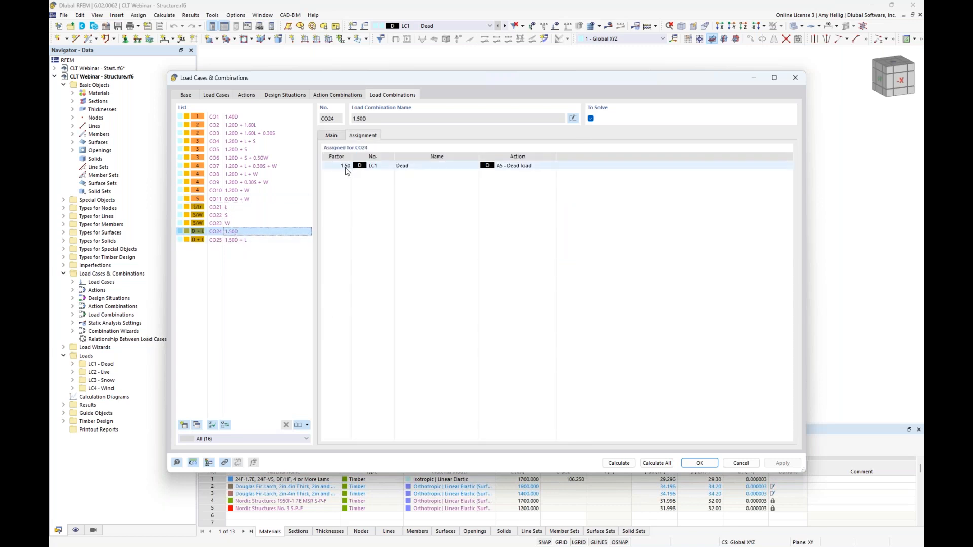
left_click(242, 242)
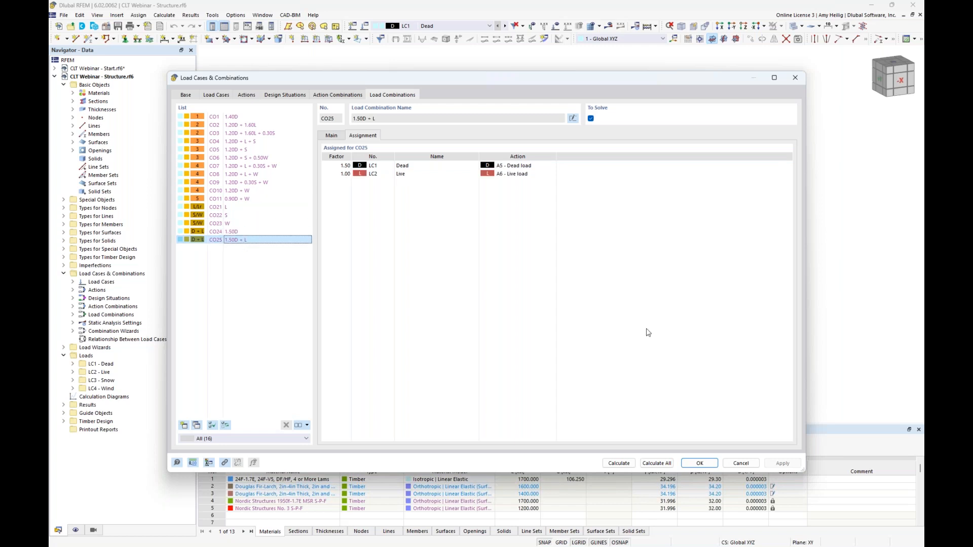
left_click(704, 465)
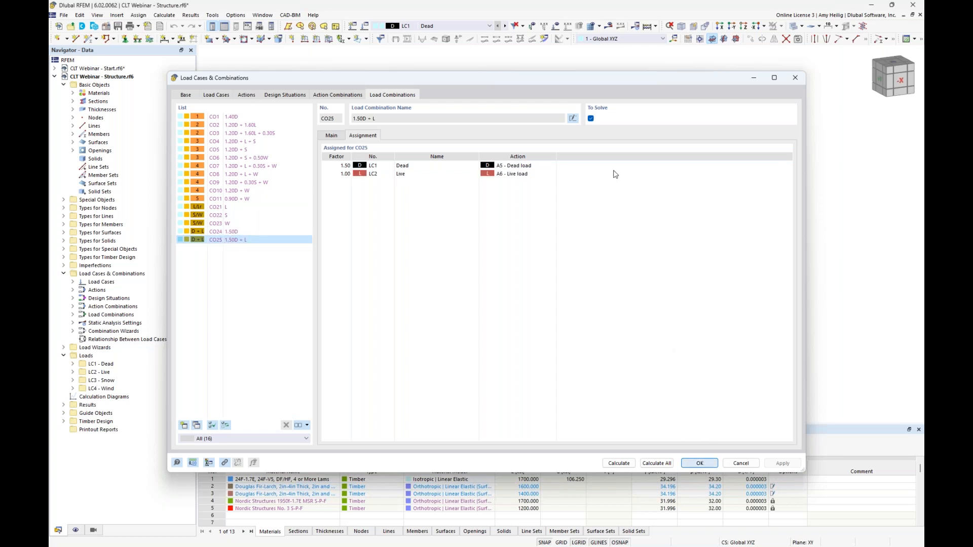
Display the loads of the LC1 Dead load case on the structural model.
left_click(441, 26)
scroll(431, 101, "up", 5)
left_click(431, 33)
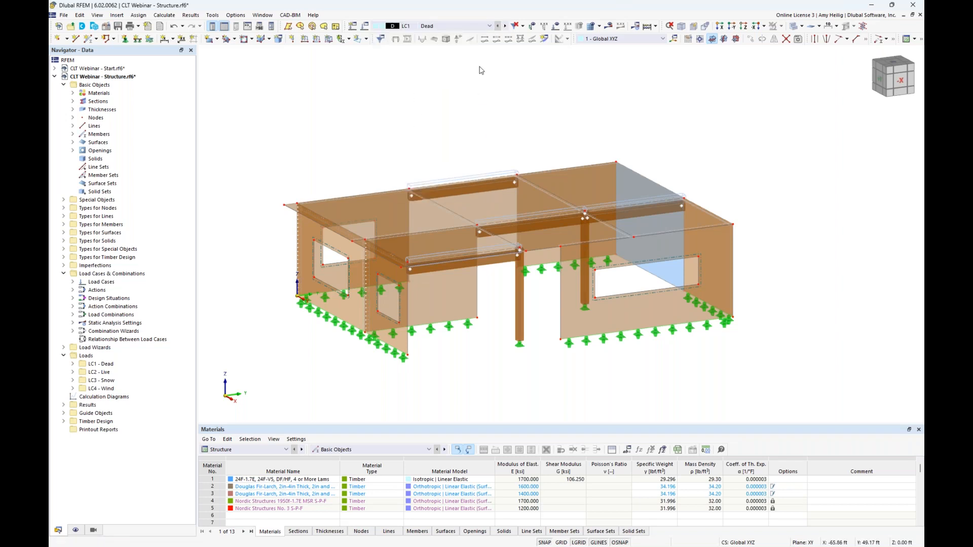
left_click(556, 26)
middle_click_drag(436, 163, 437, 123, "ctrl")
scroll(430, 151, "up", 1)
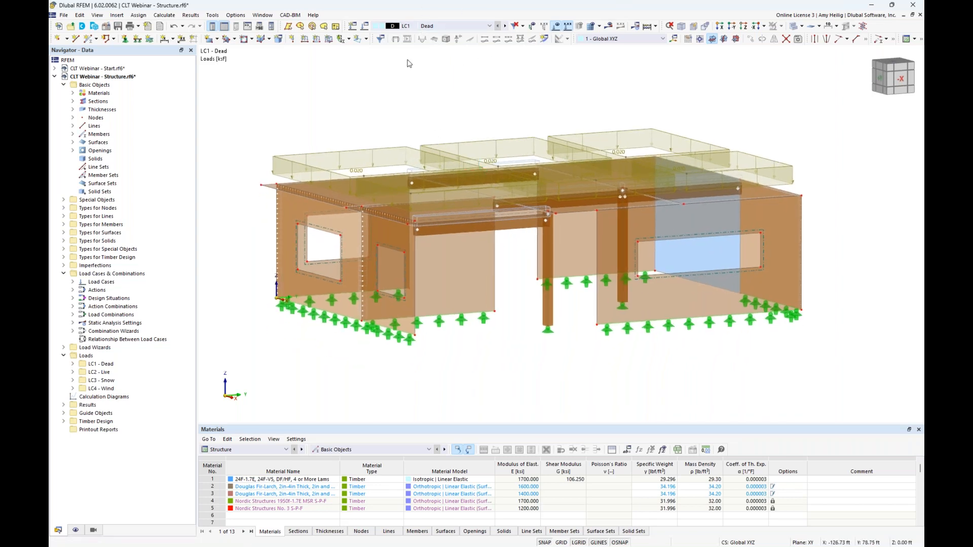
Inspect the dead surface load on roof surface 4 without changing it, and show the loads of LC2 Live.
double_click(358, 111)
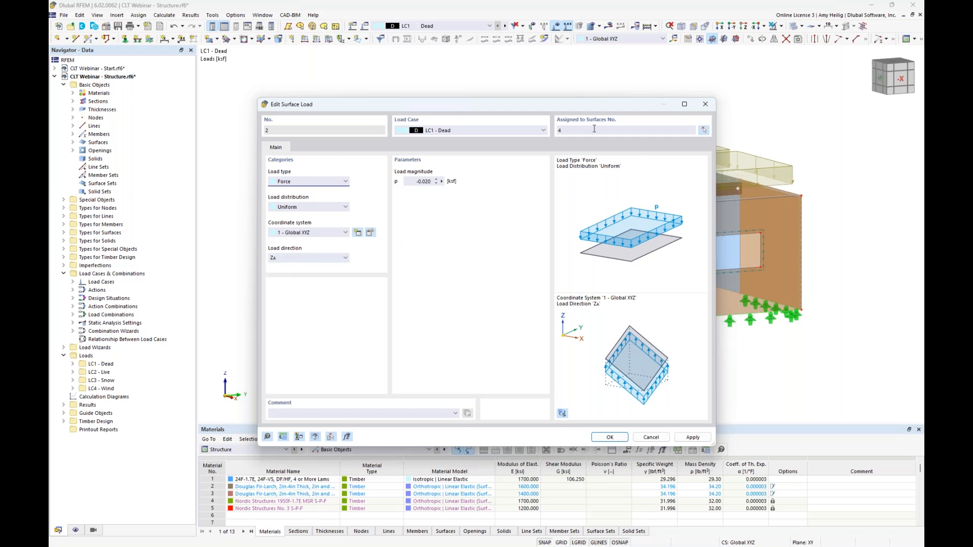
left_click(651, 437)
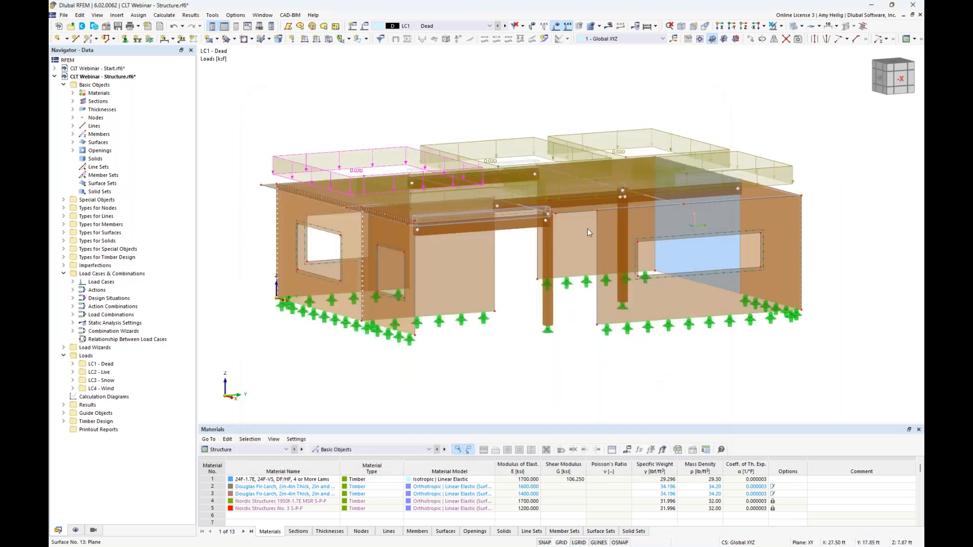
left_click(505, 28)
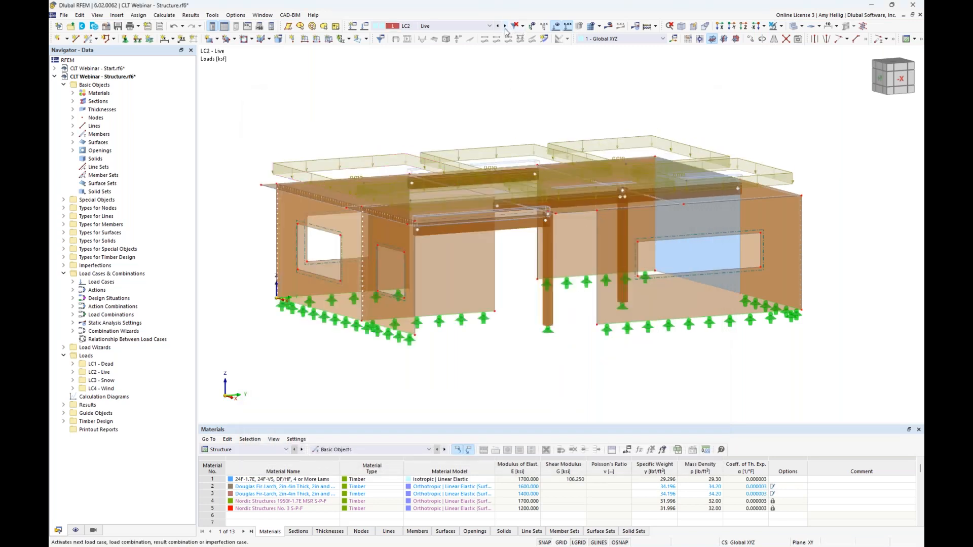
middle_click_drag(421, 116, 424, 107, "ctrl")
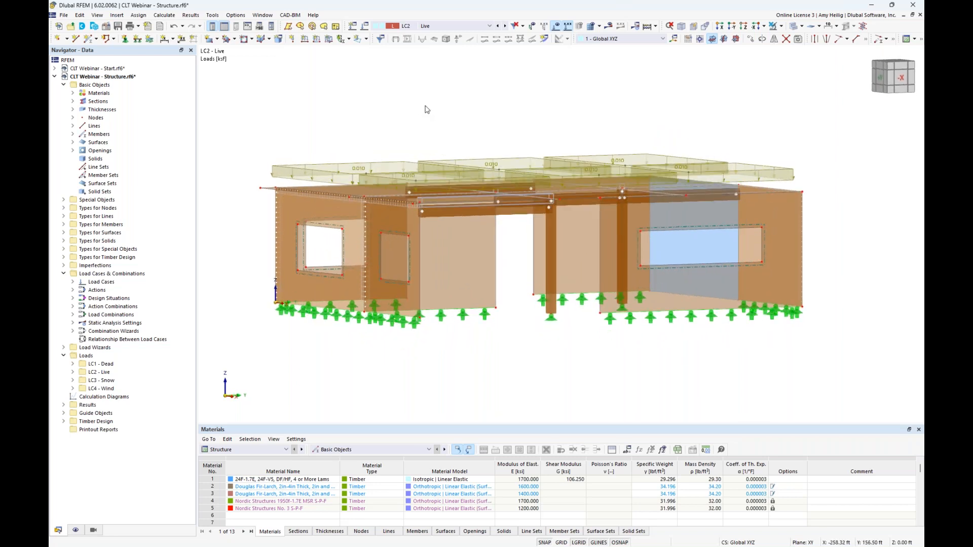
Show the loads of LC3 Snow in side view and inspect the linearly varying roof surface load without changing it.
left_click(505, 26)
middle_click_drag(567, 103, 513, 100, "ctrl")
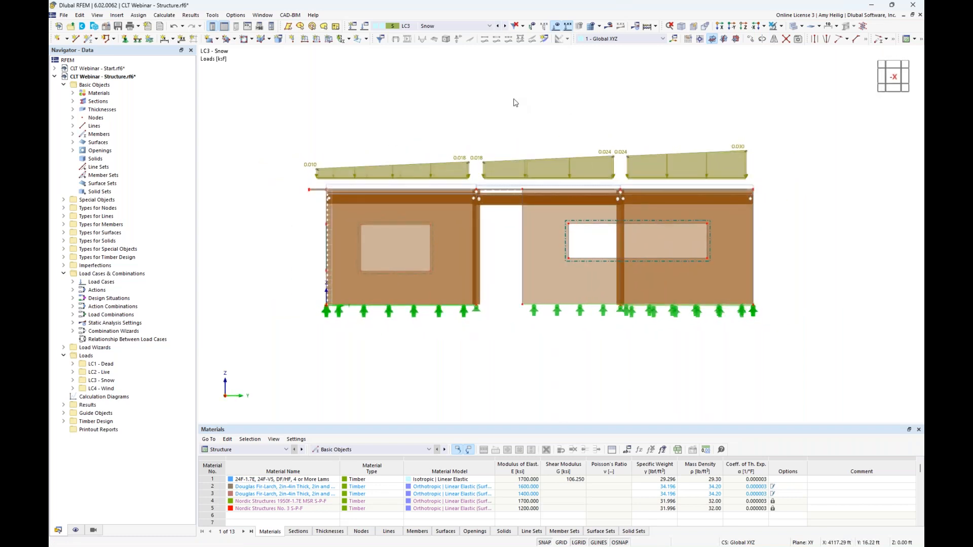
left_click_drag(282, 101, 806, 186)
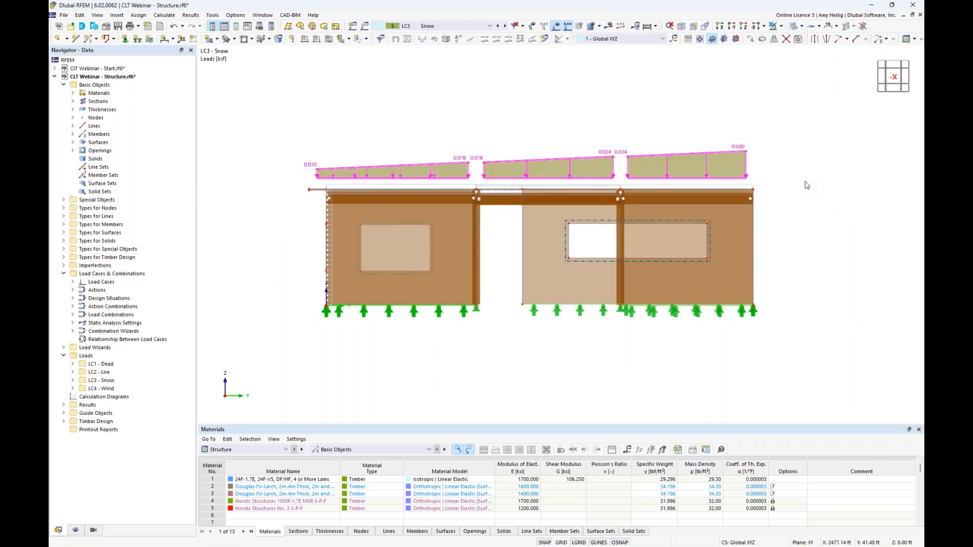
double_click(740, 161)
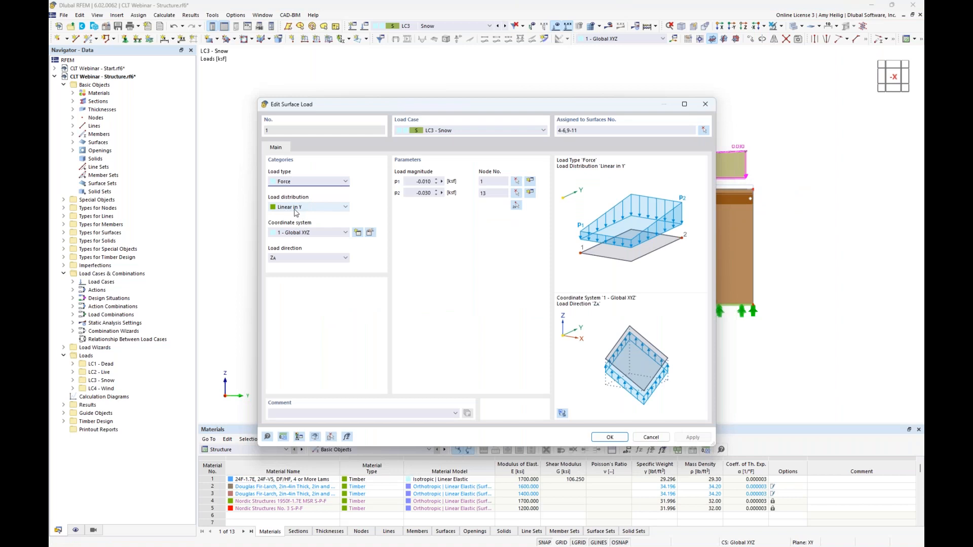
left_click_drag(401, 106, 413, 251)
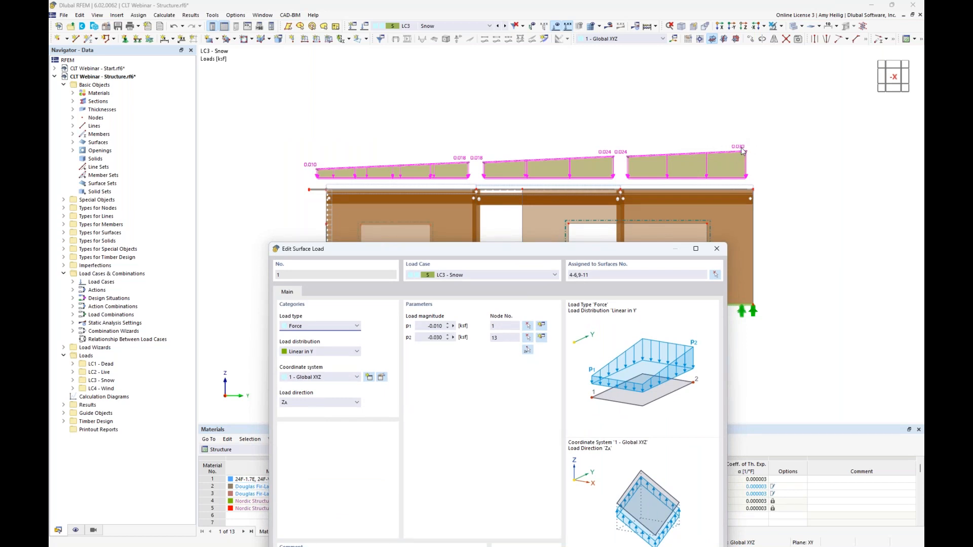
left_click_drag(625, 251, 626, 97)
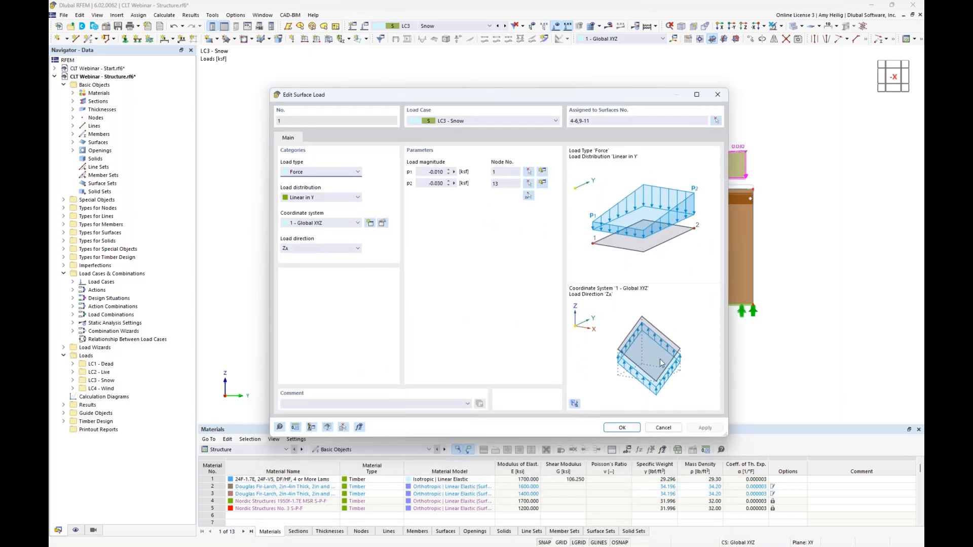
left_click(664, 428)
Display the LC4 Wind loads on the wireframe model and examine the wind pressure on both end walls.
left_click(505, 26)
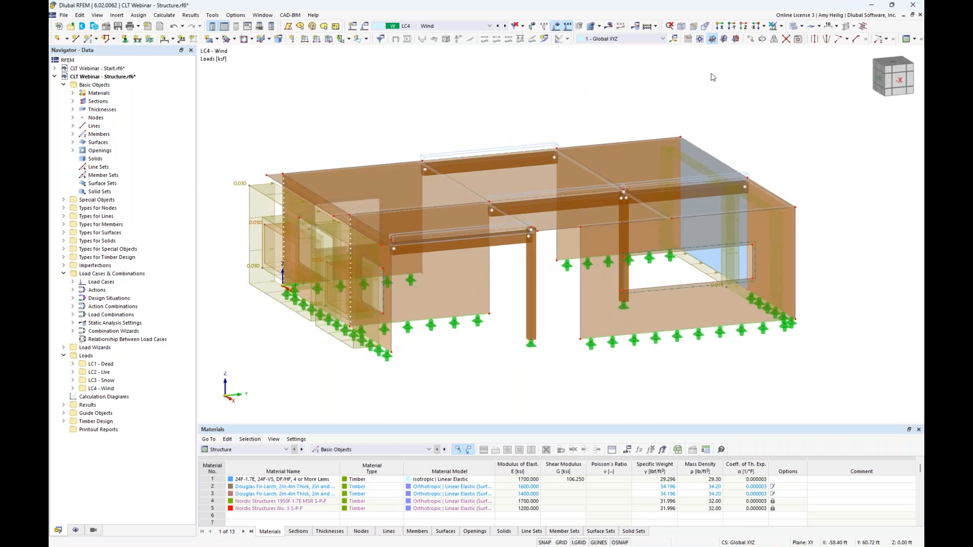
left_click(793, 26)
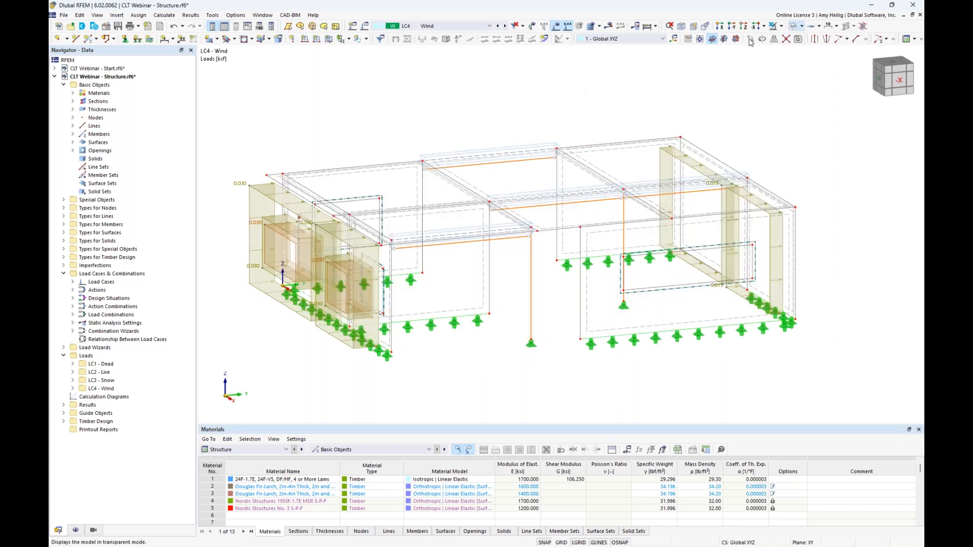
middle_click_drag(262, 188, 296, 185)
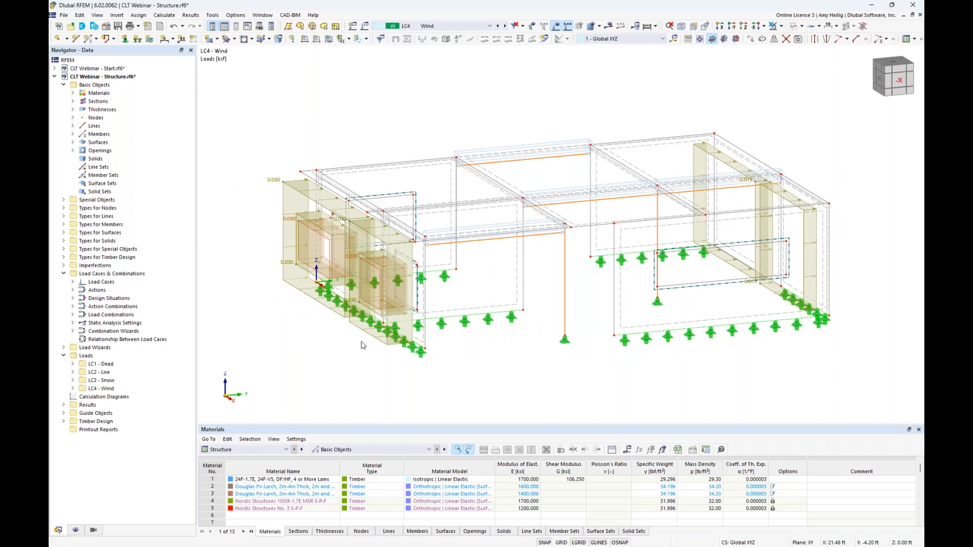
middle_click_drag(840, 278, 698, 300)
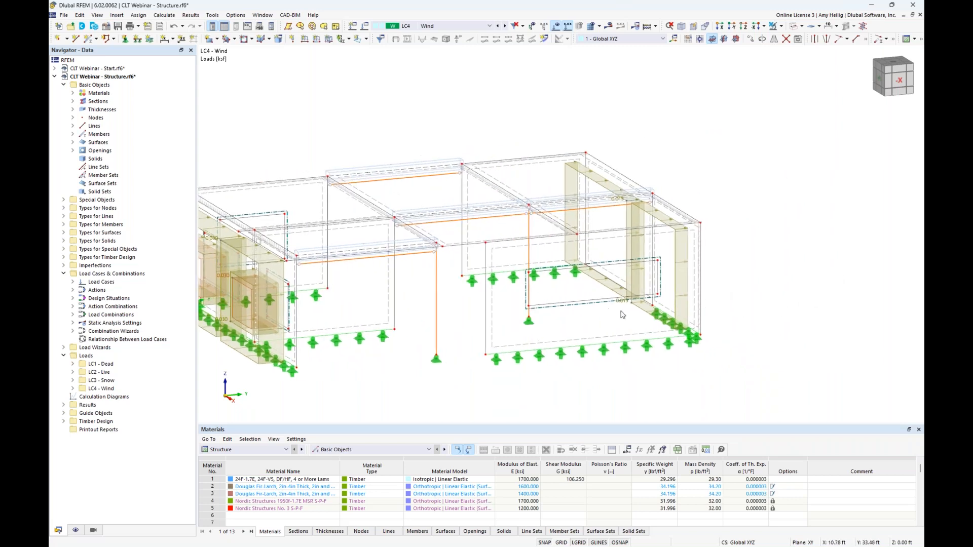
middle_click_drag(630, 318, 608, 312, "ctrl")
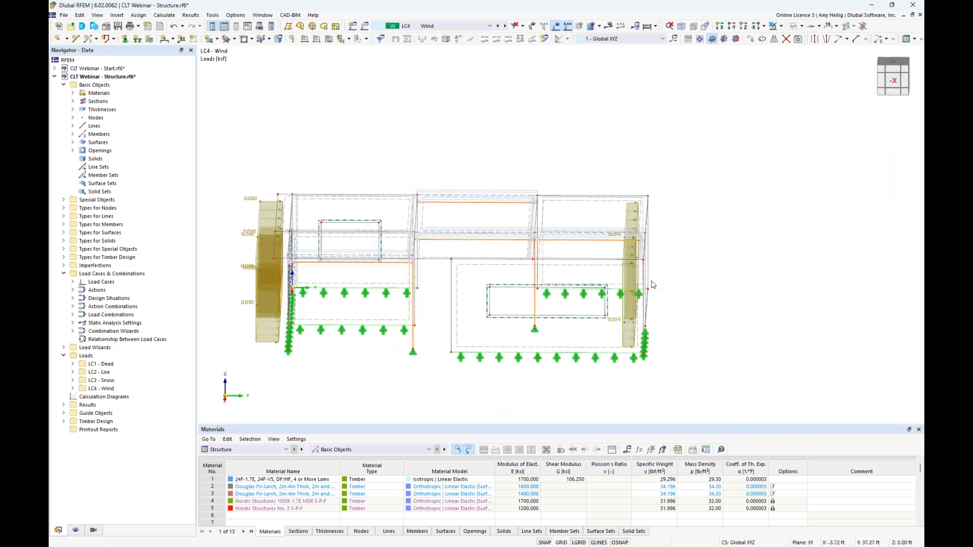
Return the model to transparent display and examine the wind loads around the solid end wall and the wall with window openings.
left_click(798, 37)
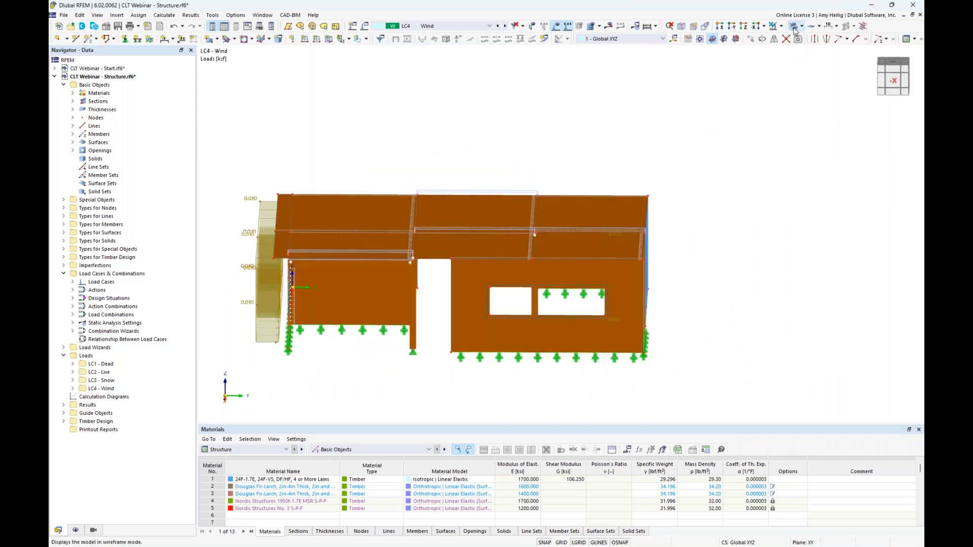
middle_click_drag(745, 228, 654, 322, "ctrl")
scroll(654, 322, "up", 5)
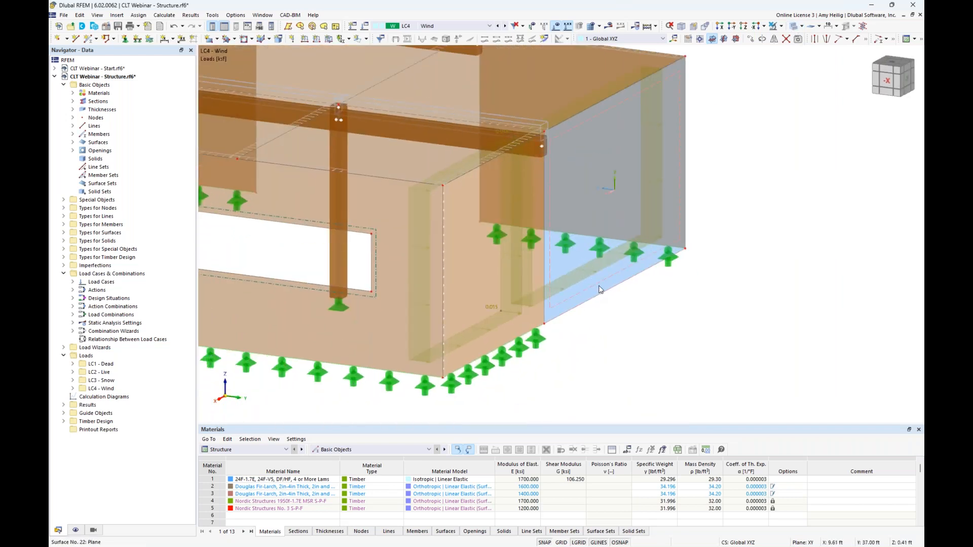
mouse_move(592, 273)
scroll(585, 360, "down", 3)
middle_click_drag(505, 390, 344, 315, "ctrl")
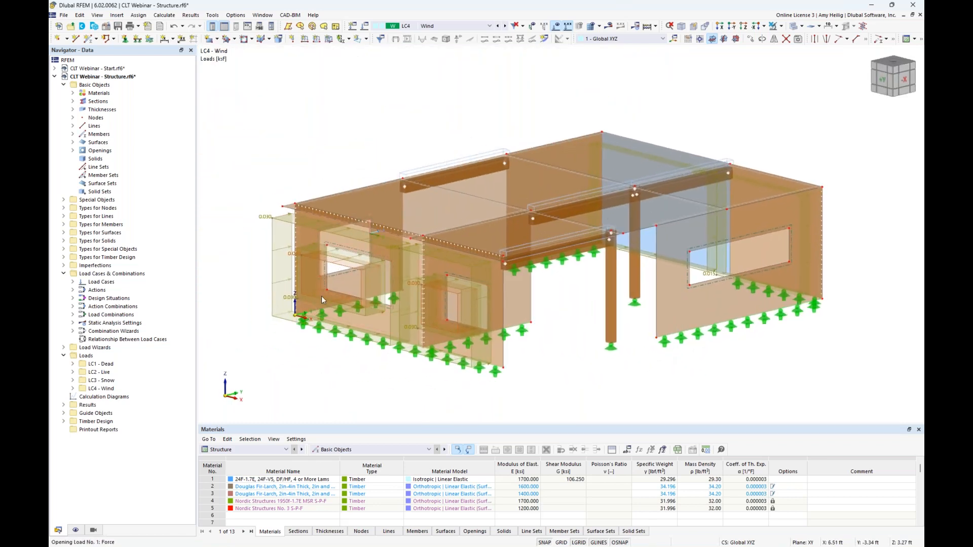
scroll(321, 296, "up", 3)
middle_click_drag(364, 305, 380, 271)
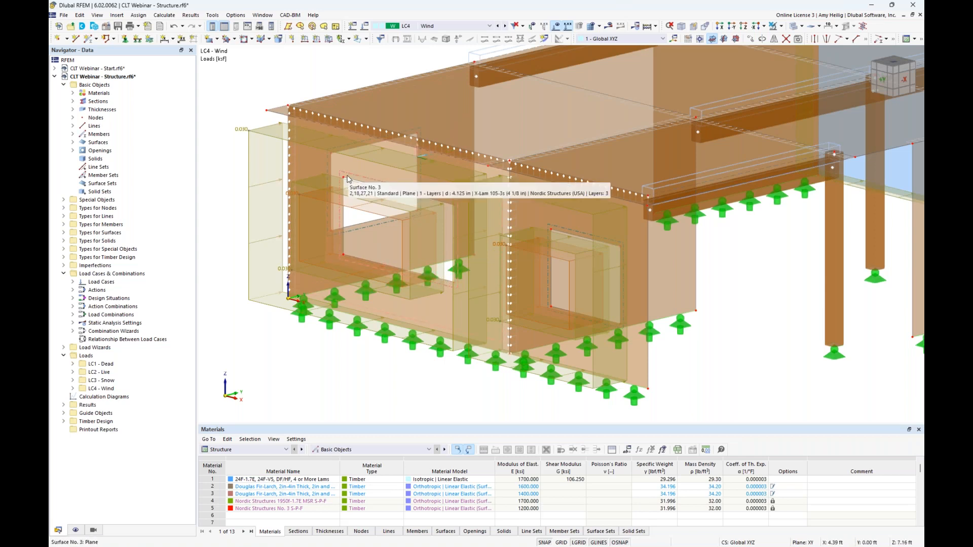
Find the New Opening Load command and inspect the existing wind load on opening 2 without changing it.
left_click(367, 39)
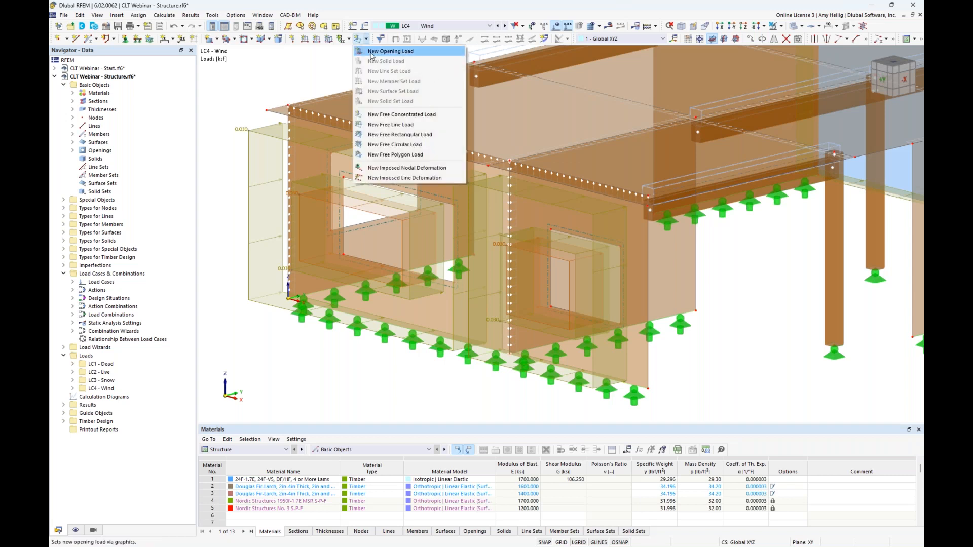
left_click(372, 51)
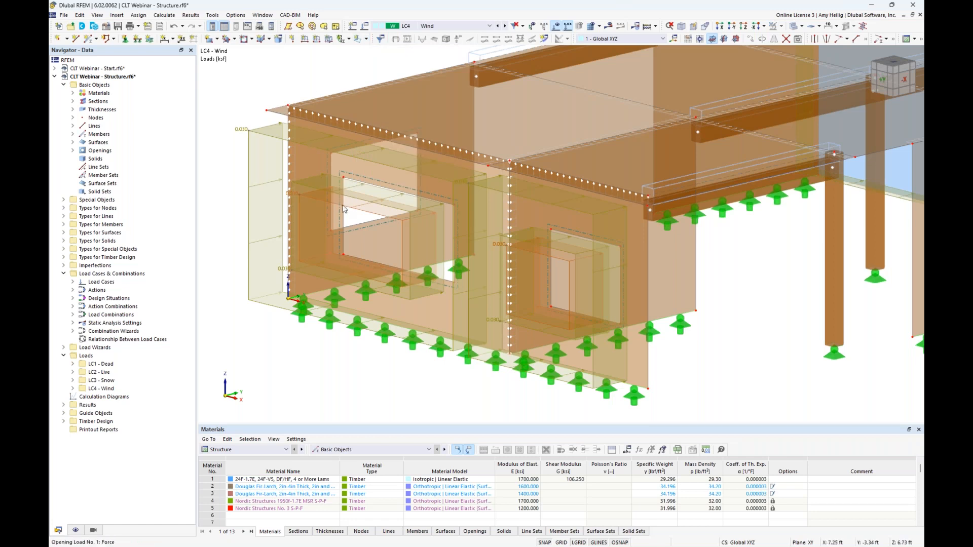
double_click(349, 210)
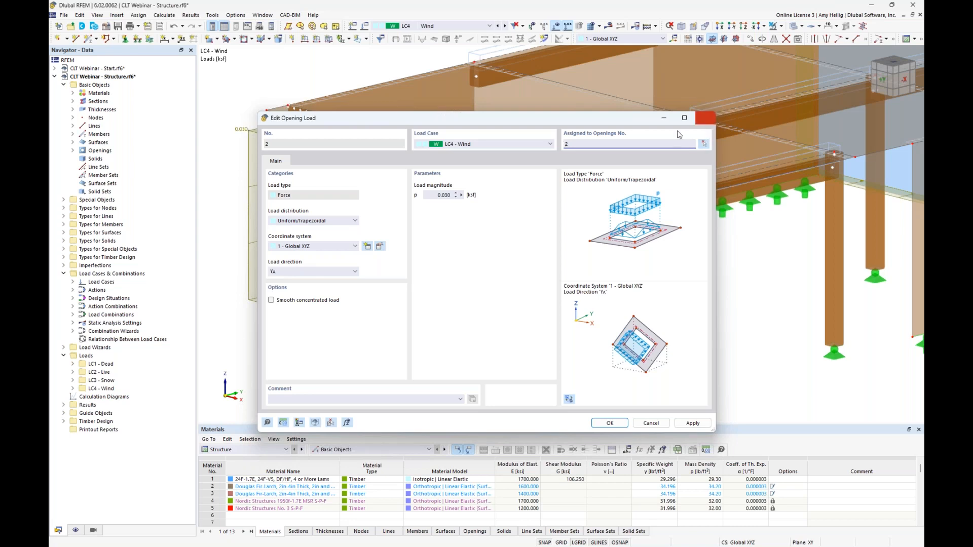
left_click(704, 144)
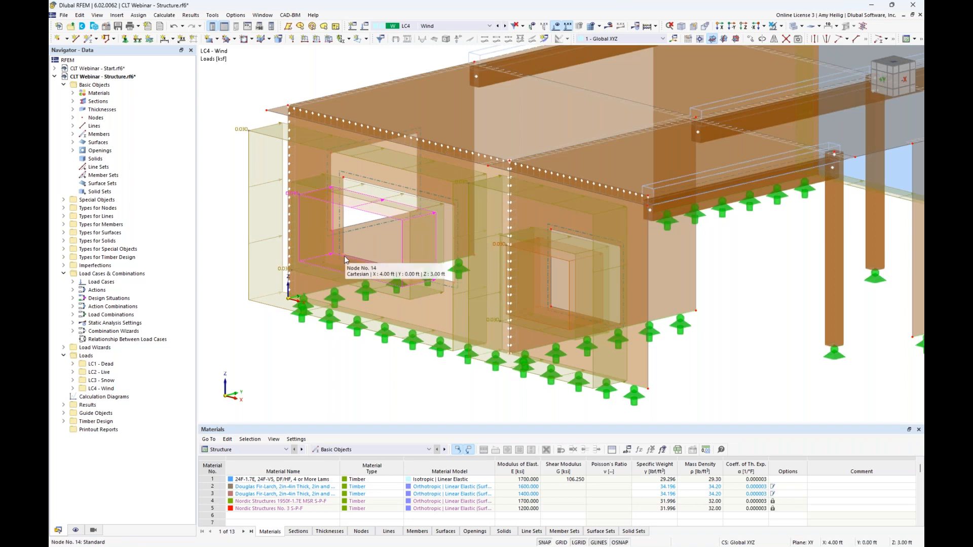
Show the loads of load combination CO2 (1.20D + 1.60L) on the whole model in wireframe display.
scroll(344, 256, "down", 3)
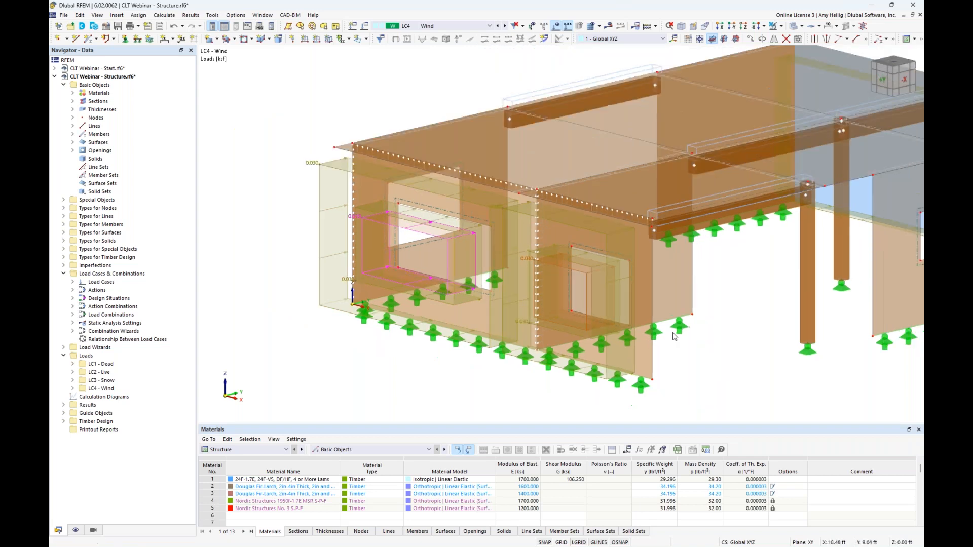
middle_click_drag(608, 335, 623, 345)
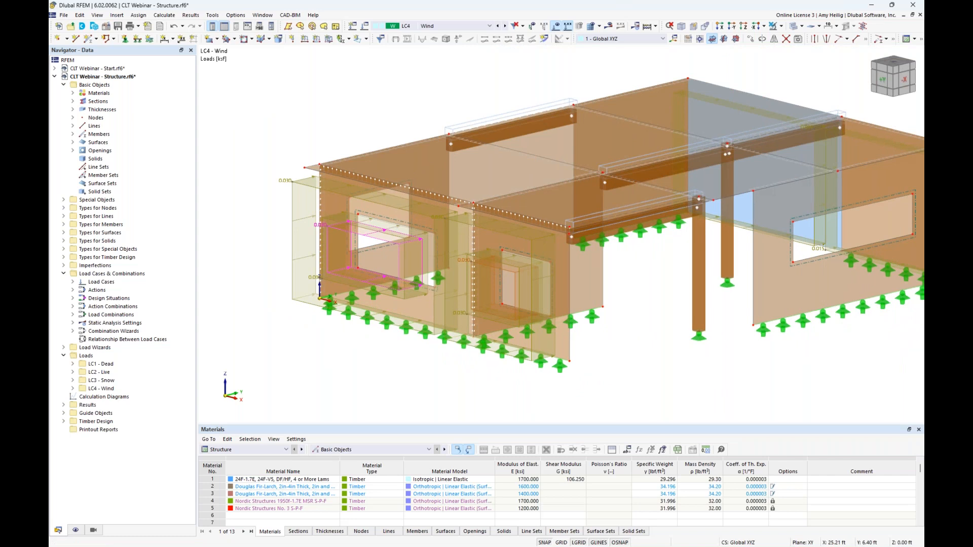
scroll(633, 335, "down", 2)
middle_click_drag(633, 335, 586, 336)
left_click(489, 27)
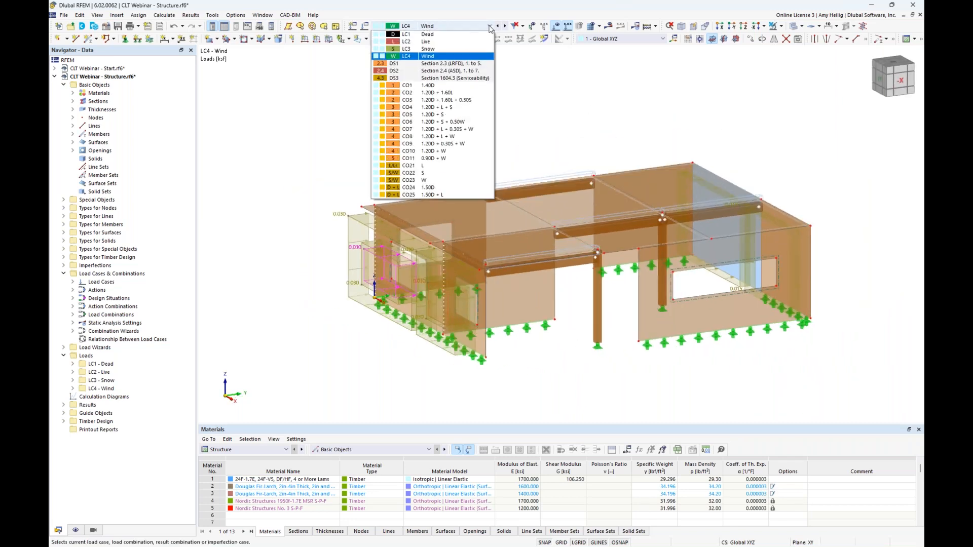
left_click(431, 92)
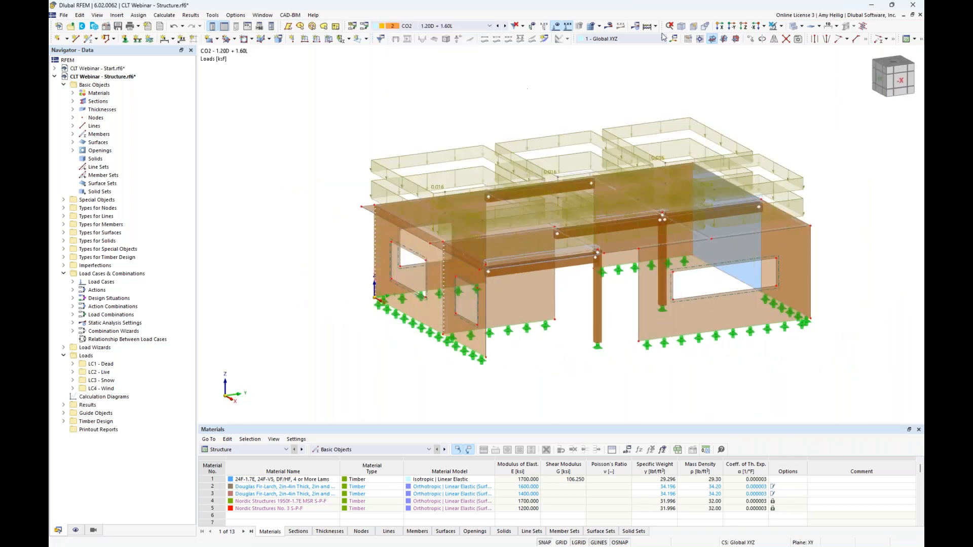
left_click(795, 26)
middle_click_drag(641, 74, 601, 71)
Step through the loads of load combinations CO3 to CO7 on the structure.
left_click(505, 26)
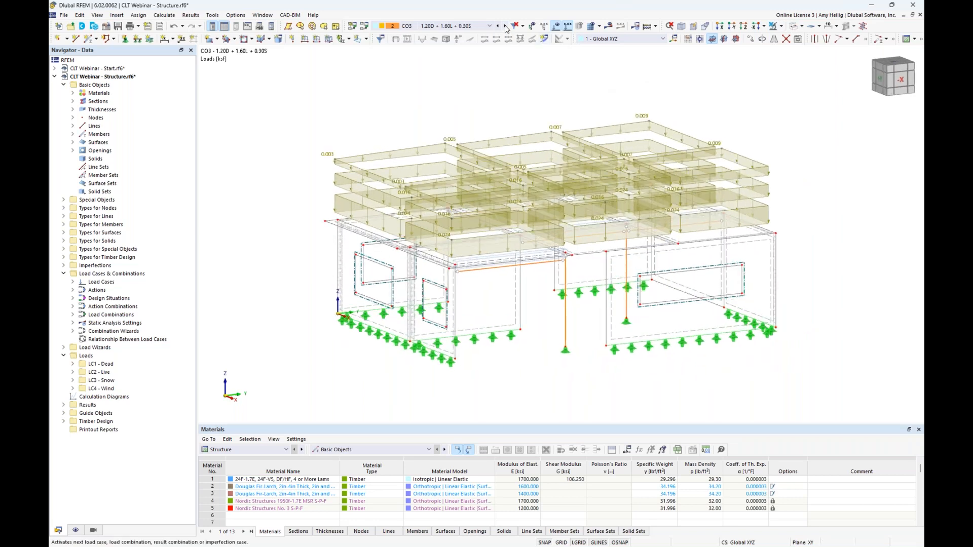
left_click(505, 27)
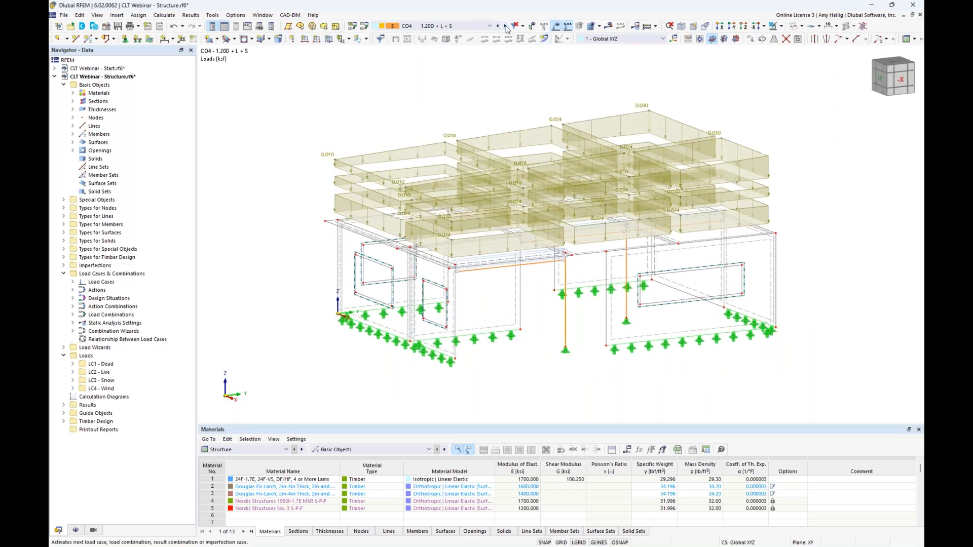
left_click(505, 26)
left_click(506, 26)
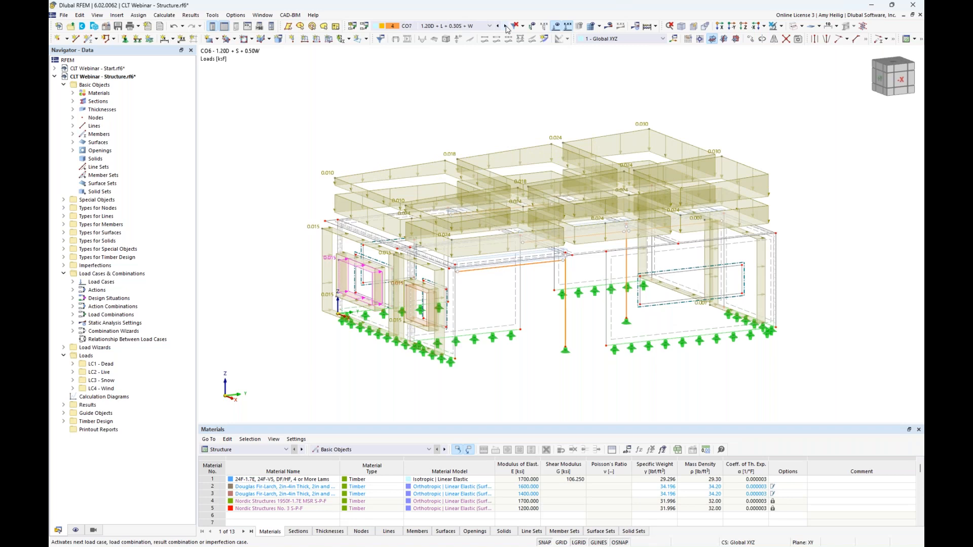
left_click(506, 27)
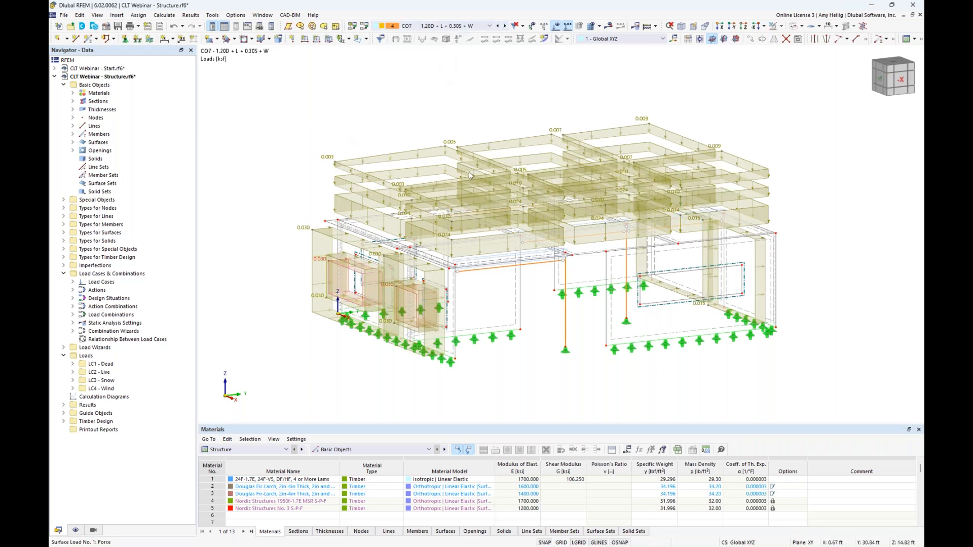
middle_click_drag(507, 287, 467, 102, "ctrl")
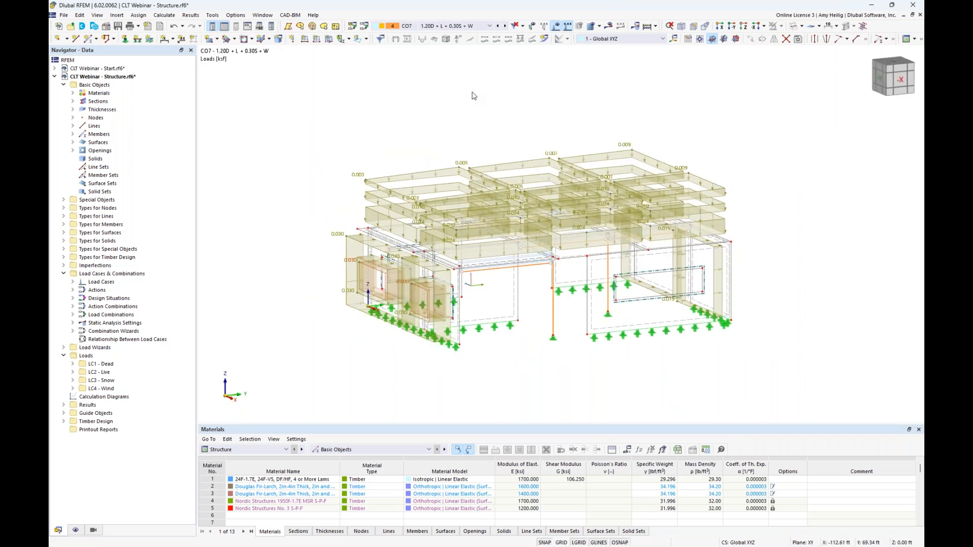
Display the structure as a transparent model and hide the loads.
left_click(802, 27)
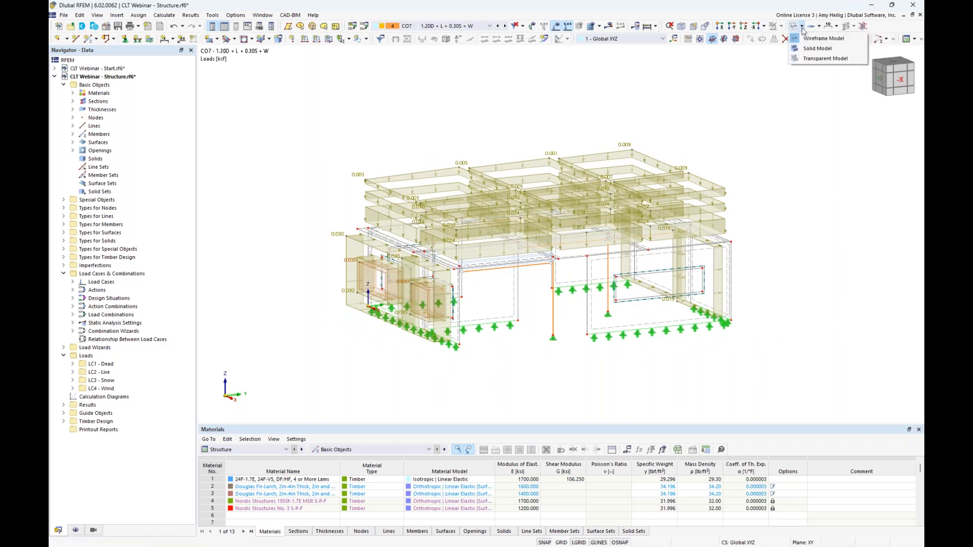
left_click(808, 59)
left_click(556, 26)
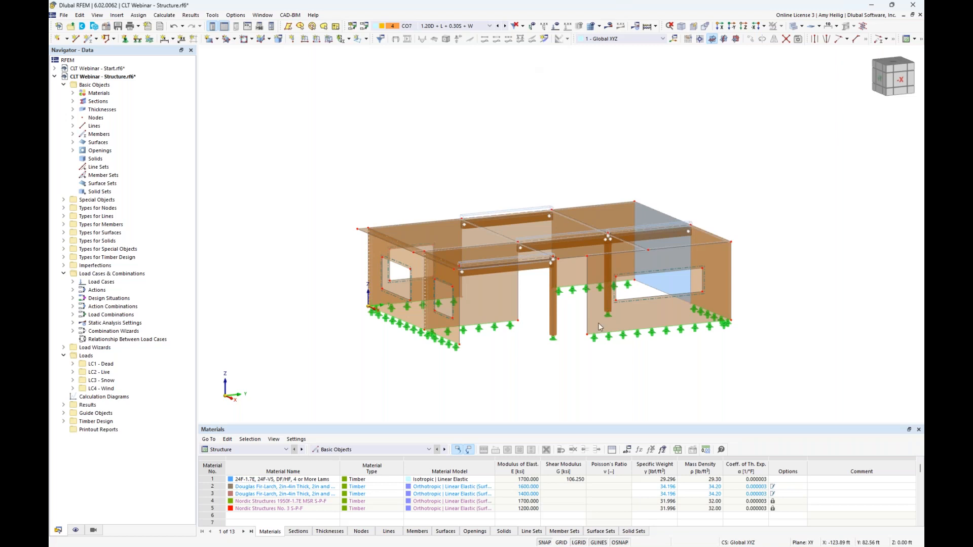
Select the entire structure and open surfaces 1-13 and 22 together for editing.
scroll(615, 347, "up", 2)
left_click_drag(864, 395, 464, 175)
left_click(830, 373)
left_click_drag(844, 394, 236, 81)
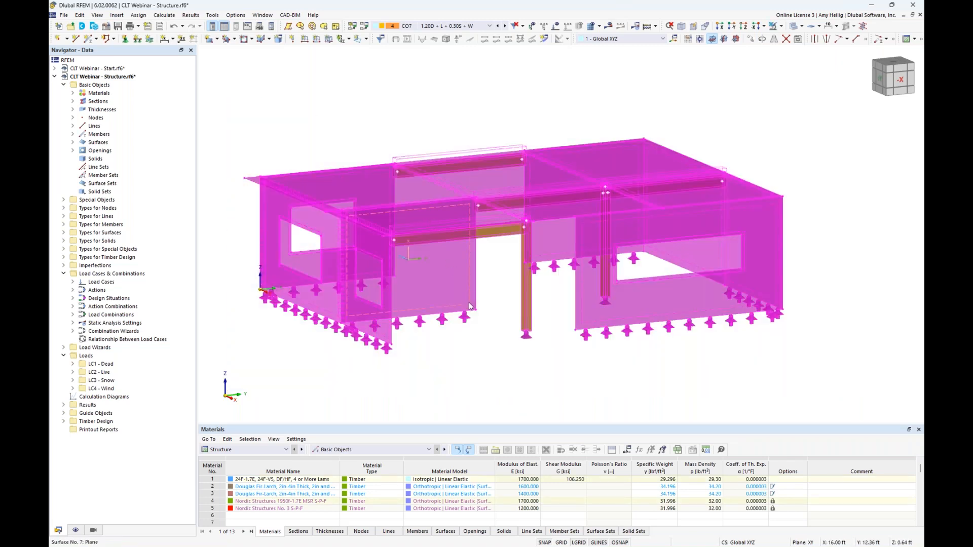
double_click(497, 265)
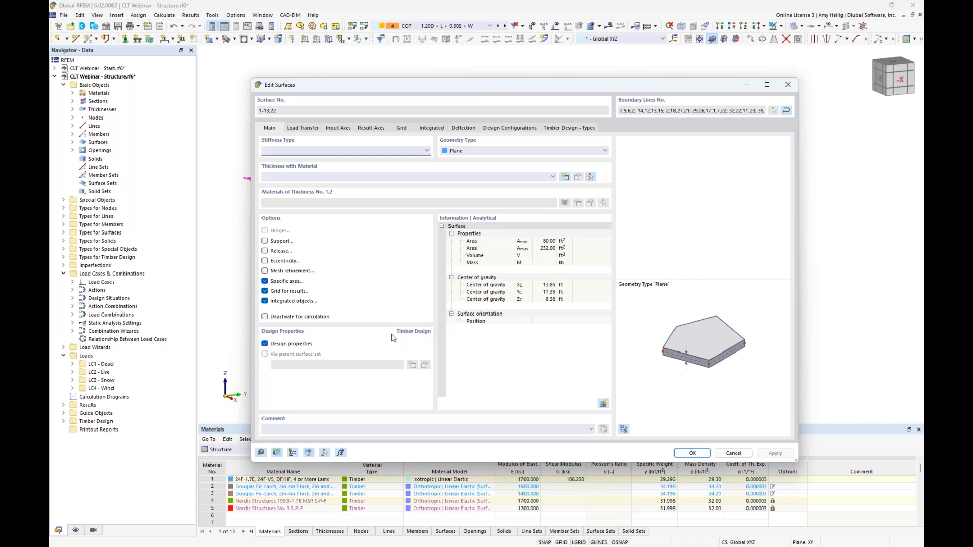
Switch the surfaces' timber design properties off and back on, and show their deflection analysis settings with the model in view.
left_click(264, 345)
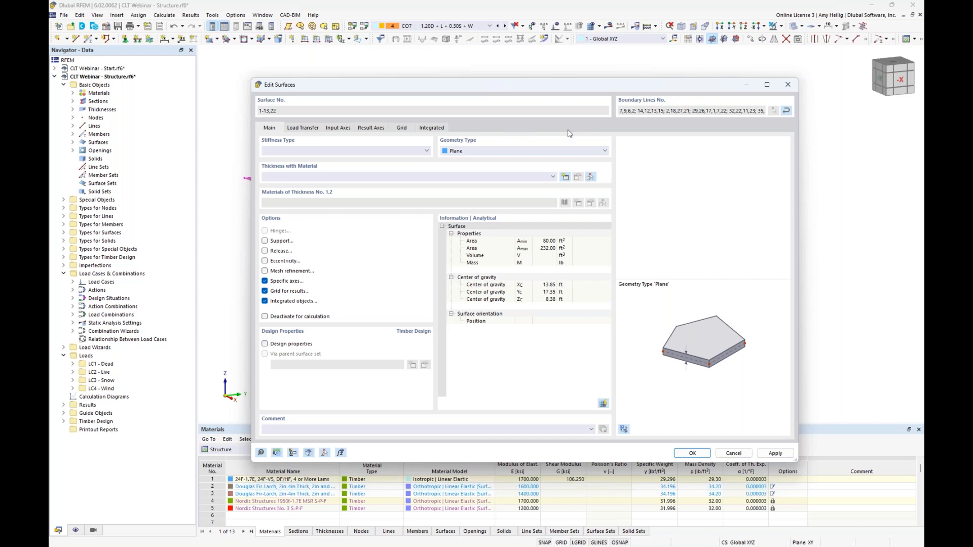
left_click(265, 344)
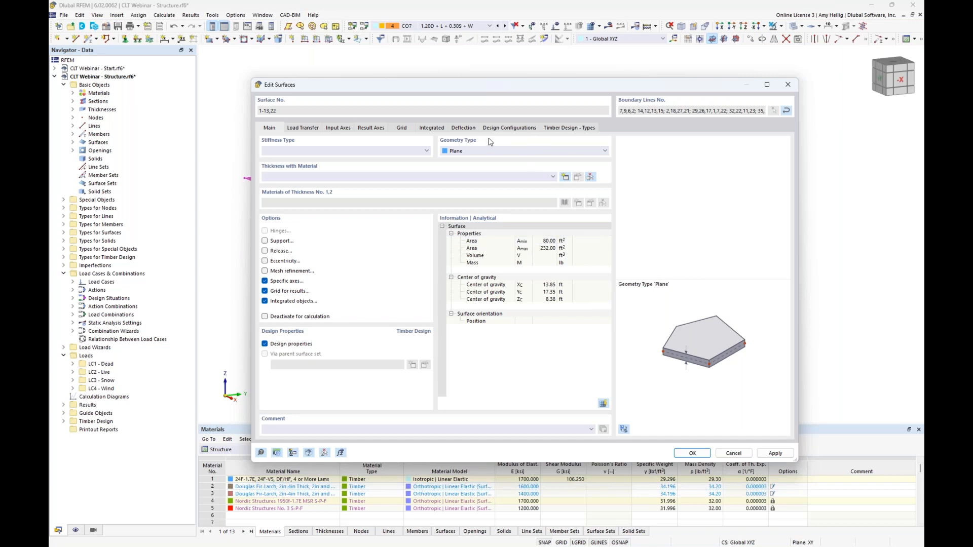
left_click(469, 130)
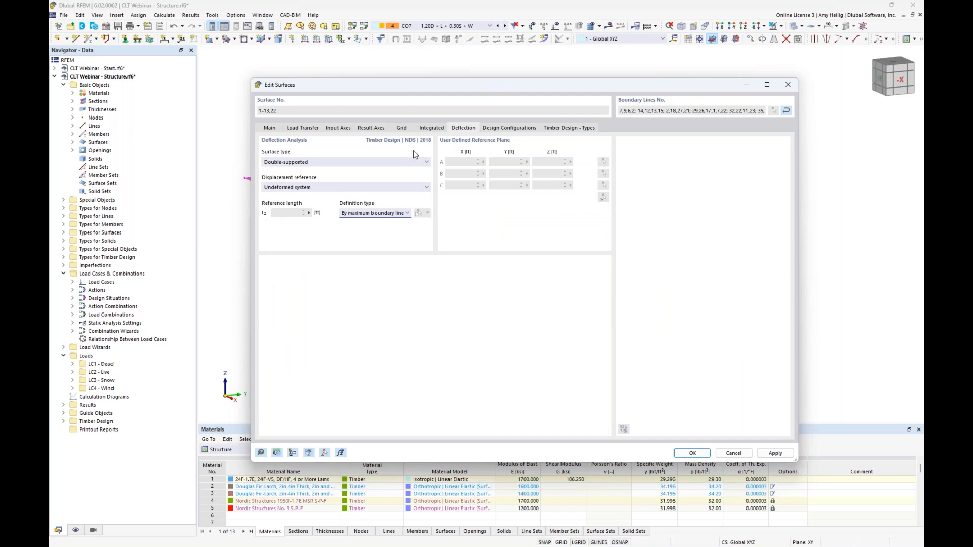
left_click_drag(403, 87, 414, 245)
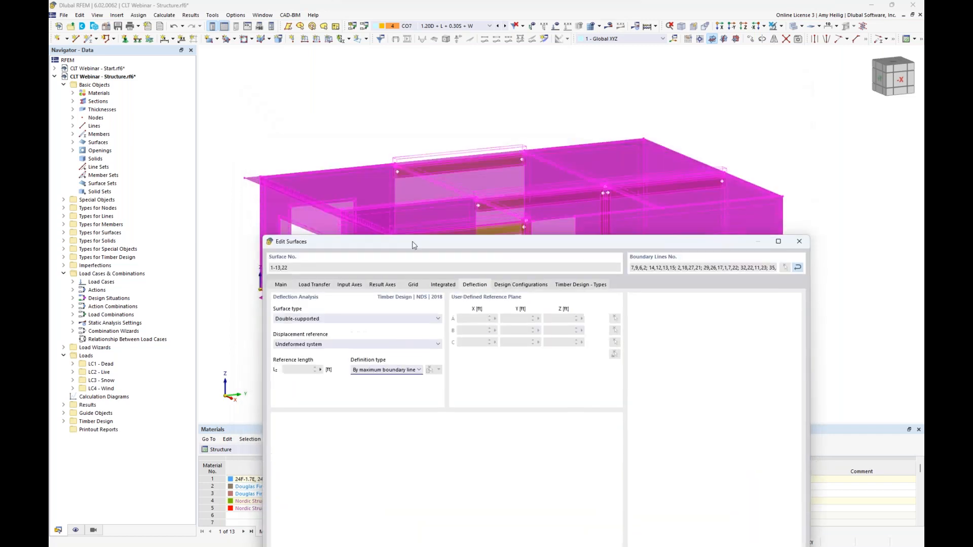
Review the surface type and reference length definition options for deflection analysis, keeping double-supported and by maximum boundary line.
left_click(330, 319)
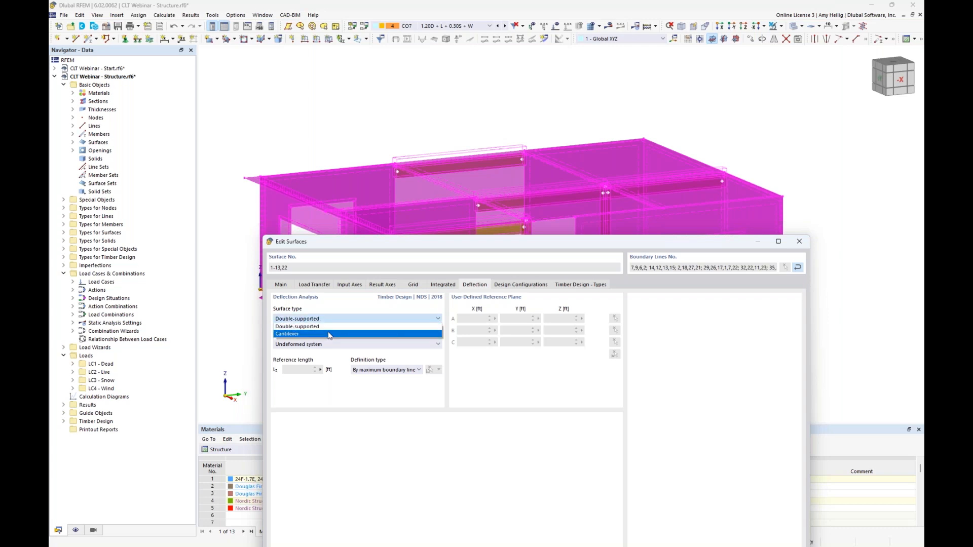
left_click(344, 309)
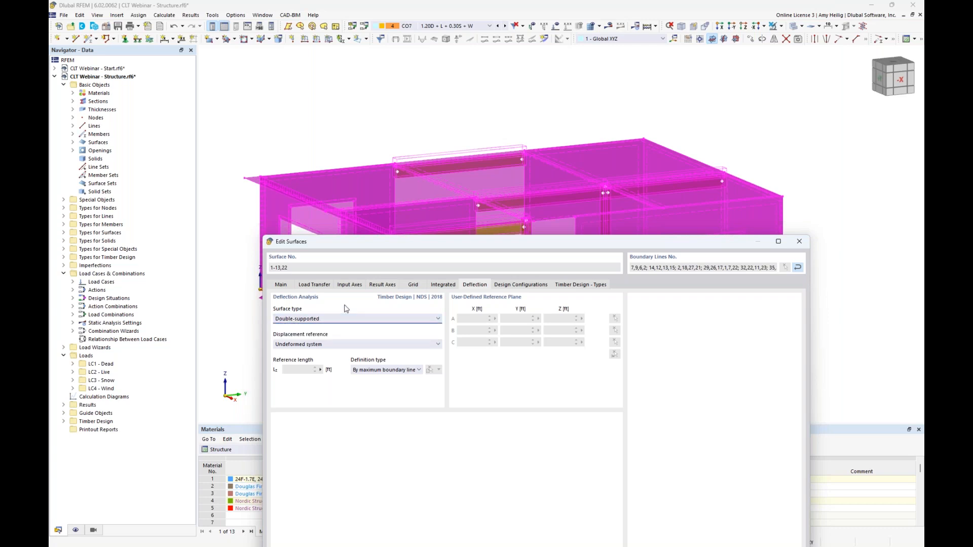
left_click_drag(393, 242, 387, 128)
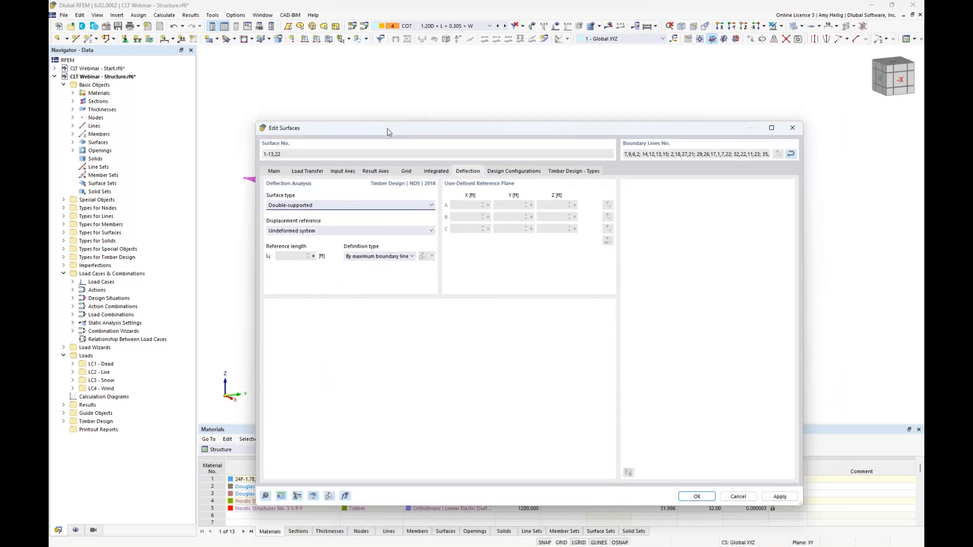
left_click(377, 257)
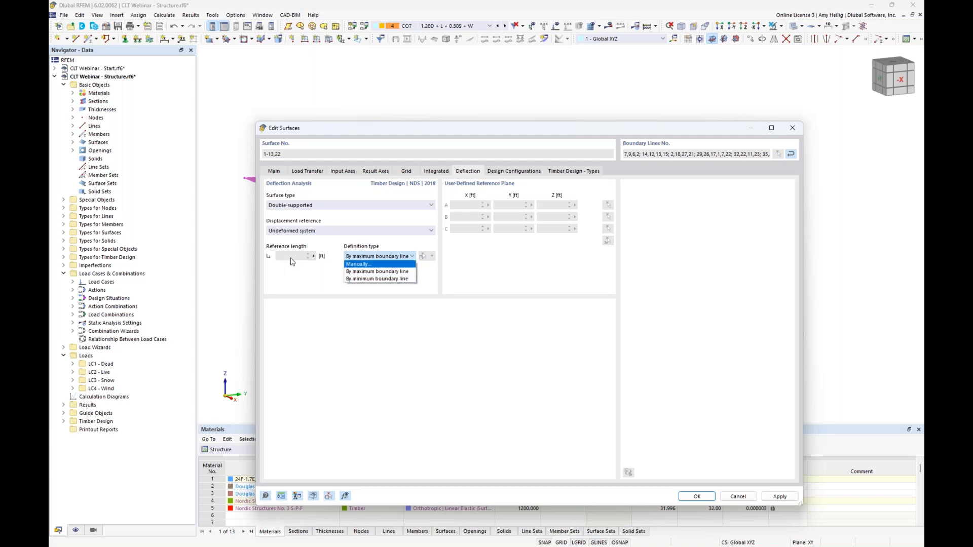
left_click(360, 274)
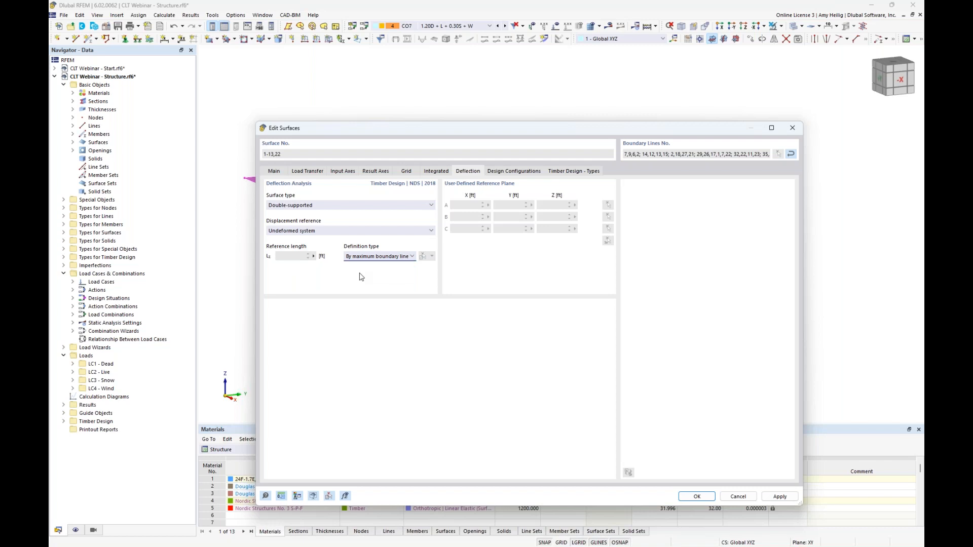
Examine the surface design parameters, including the conservatism factor for bending, in the assigned ultimate (strength) configuration.
left_click(518, 172)
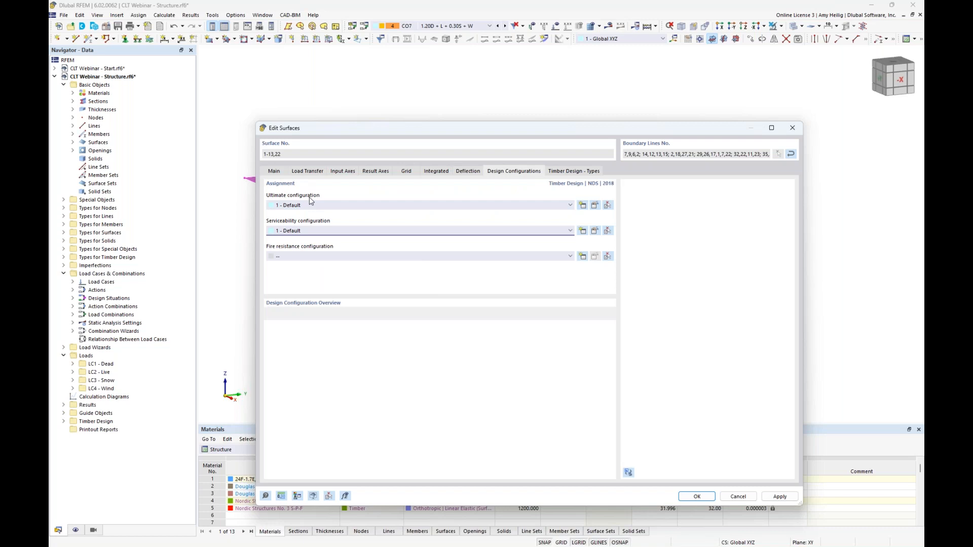
left_click(594, 206)
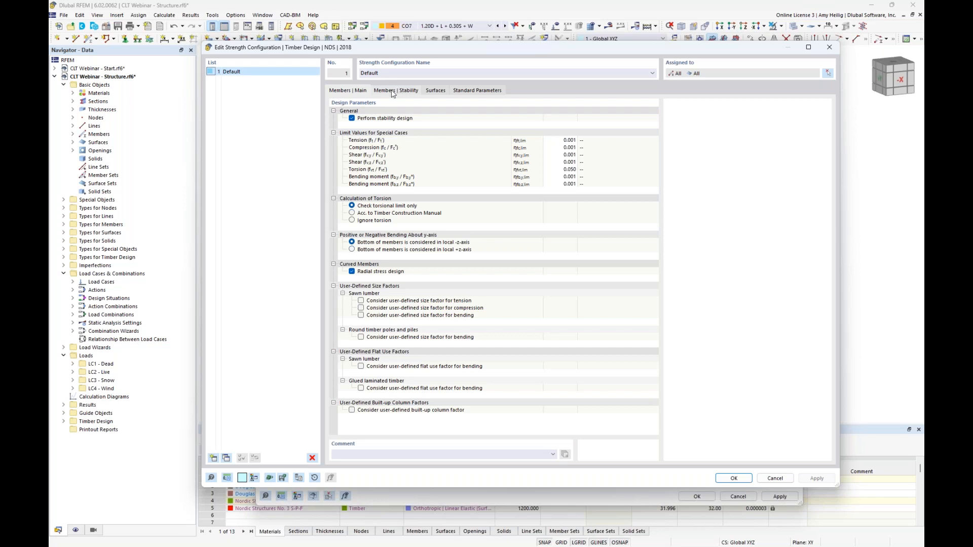
left_click(431, 92)
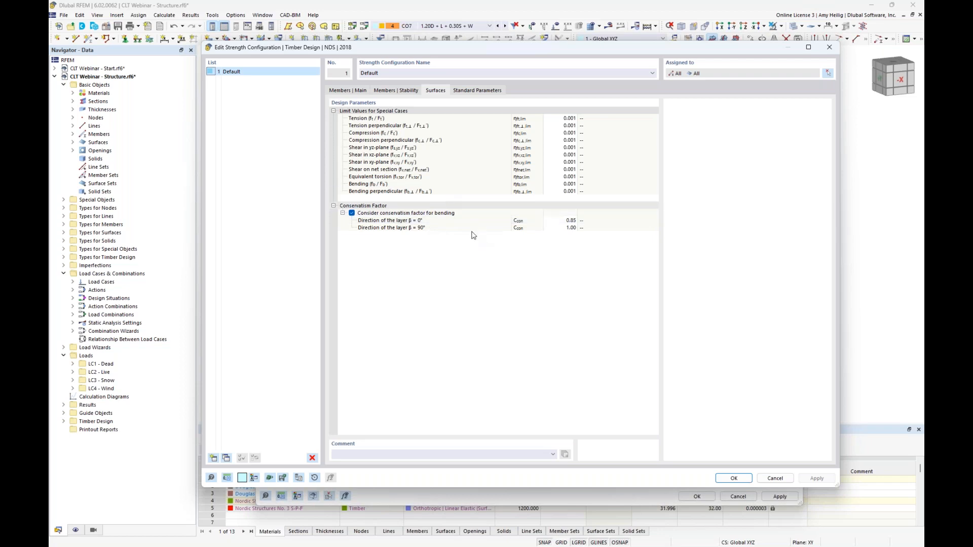
left_click(734, 478)
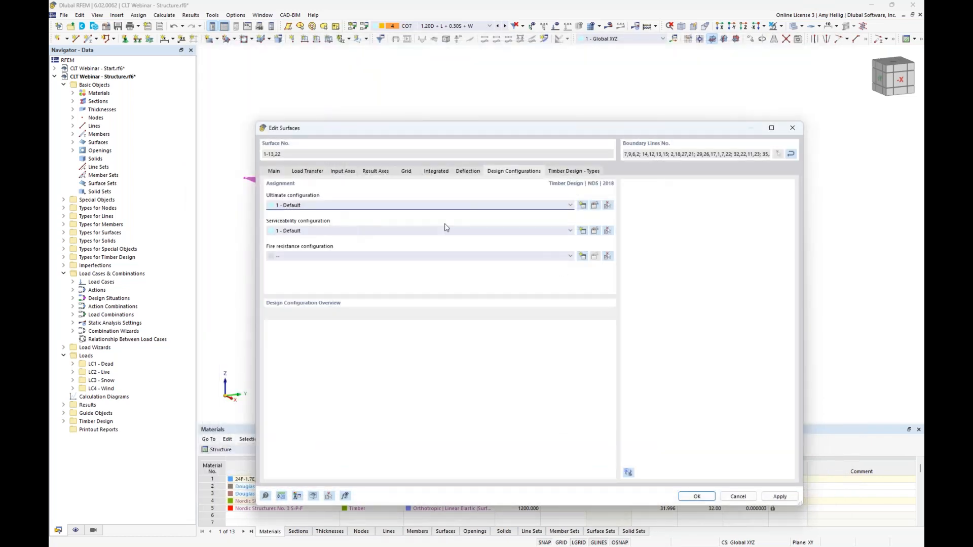
Examine the deflection limits for double-supported and cantilever surfaces in the assigned serviceability configuration.
left_click(606, 232)
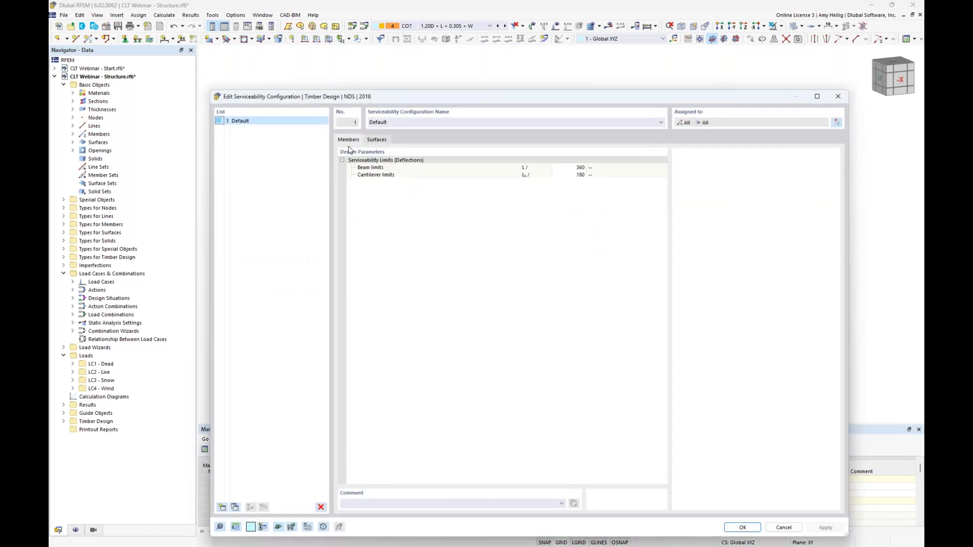
left_click(371, 141)
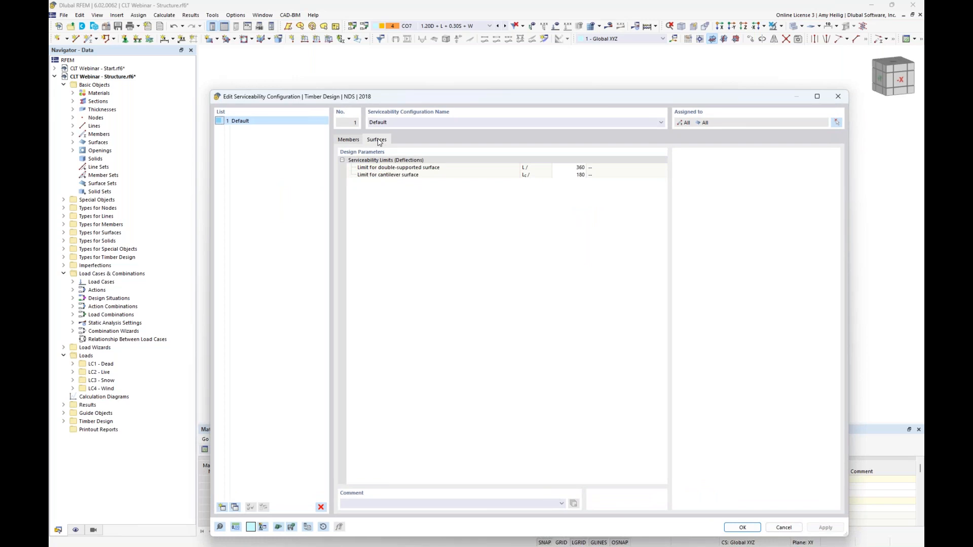
left_click(565, 175)
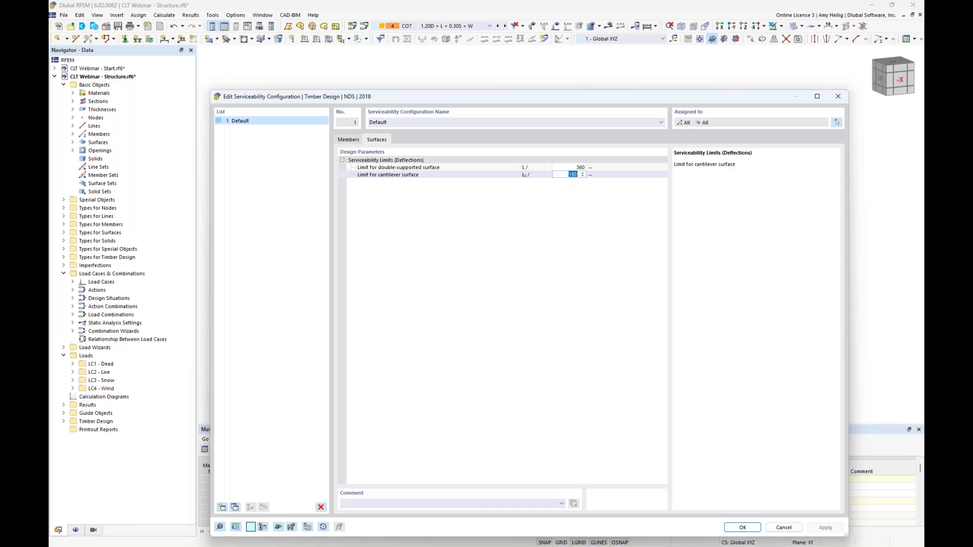
key("Up")
left_click(571, 190)
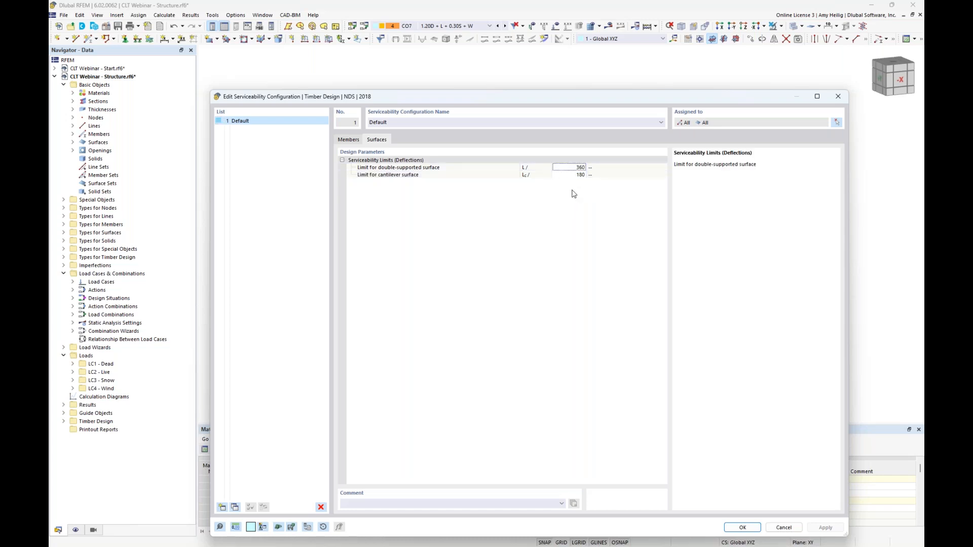
left_click(742, 527)
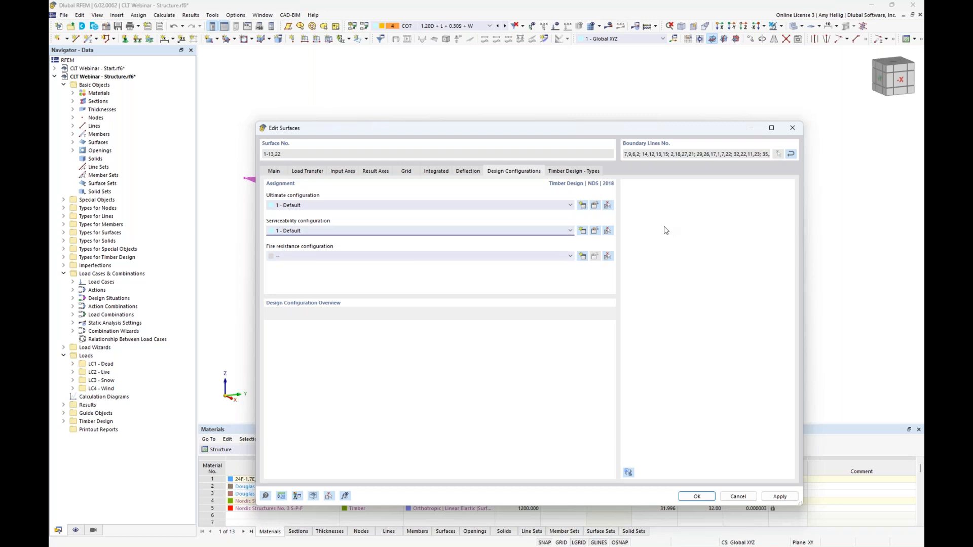
Check the surfaces' timber service conditions, keeping 1 - Dry moisture and 3 - T≤100°F temperature, and accept the surface edits.
left_click(575, 171)
left_click(570, 206)
left_click(561, 219)
left_click(594, 206)
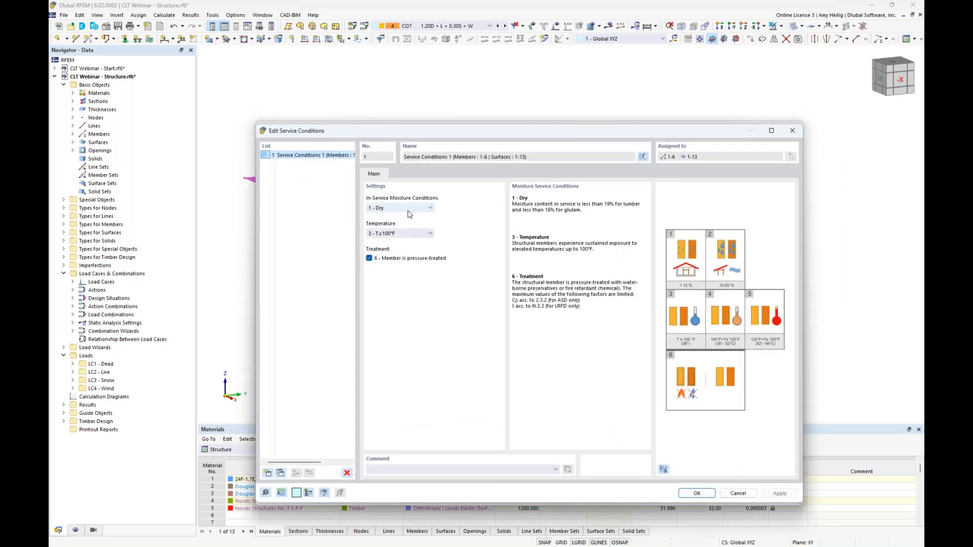
left_click(408, 209)
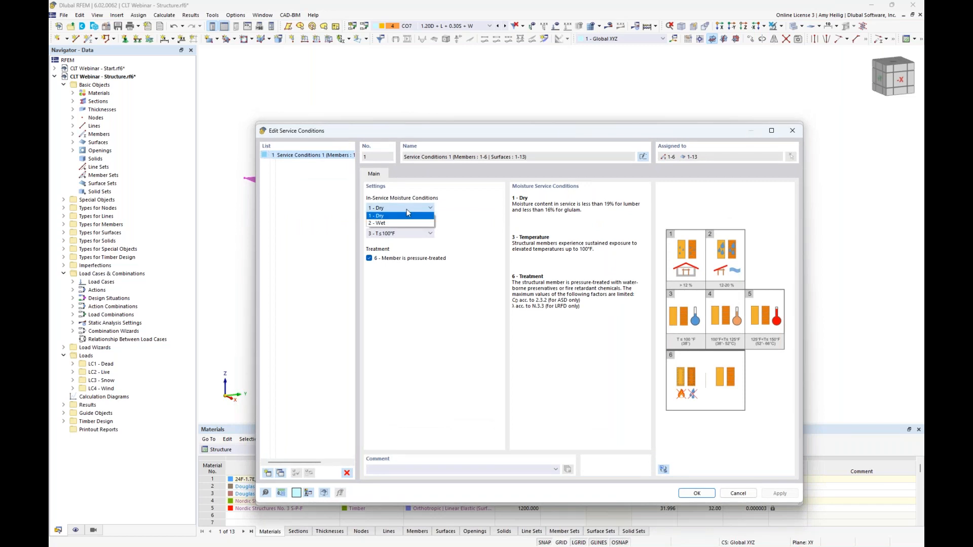
left_click(408, 216)
left_click(428, 233)
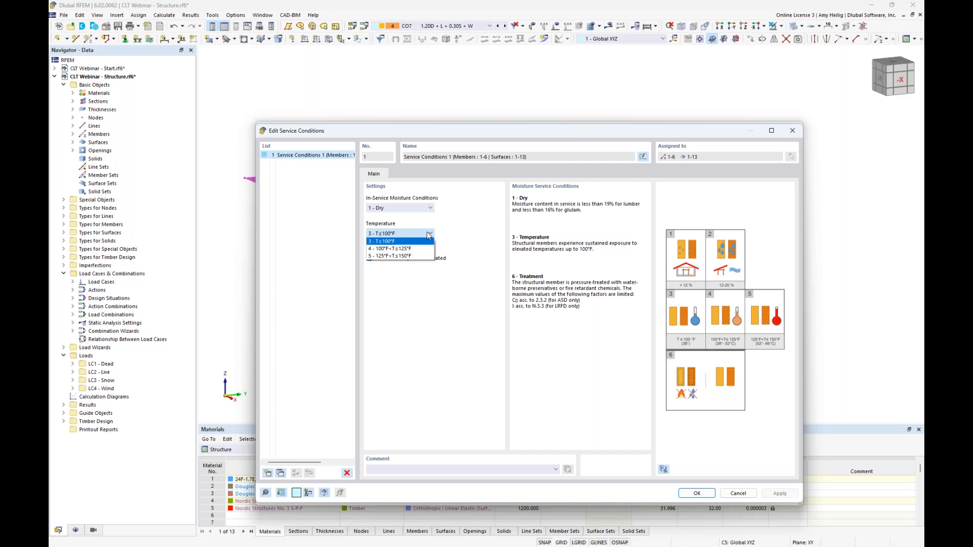
left_click(461, 235)
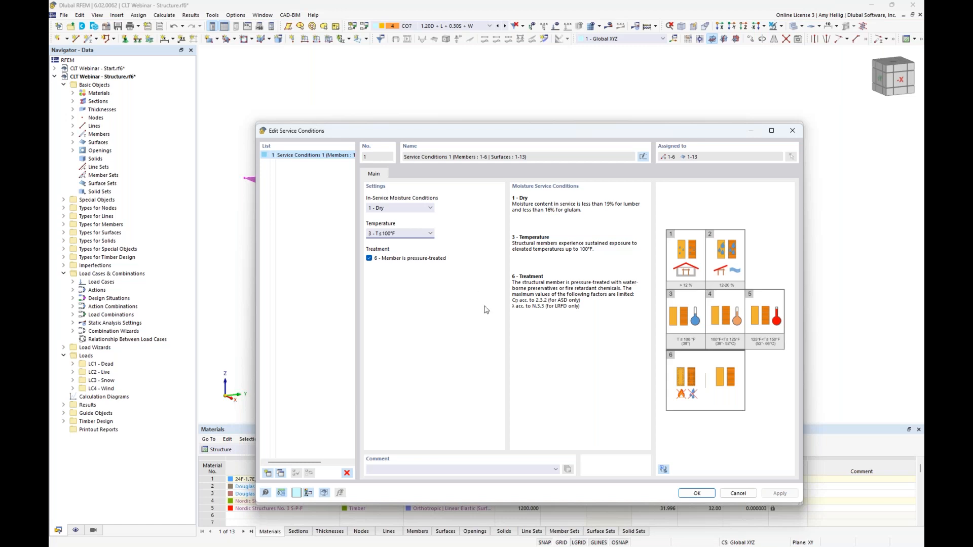
left_click(697, 493)
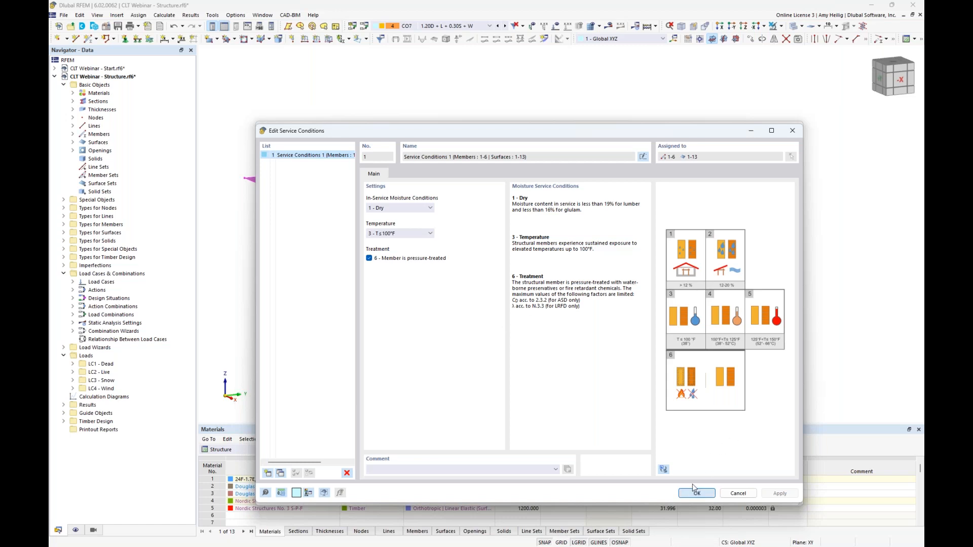
left_click(695, 496)
left_click(556, 381)
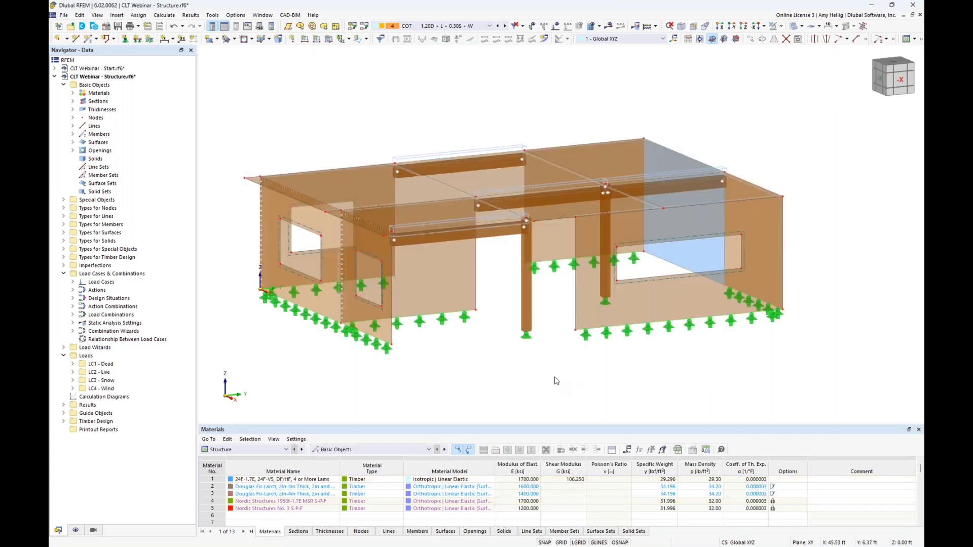
Display the timber design input data tables and go through the objects to design to the design situations.
double_click(526, 319)
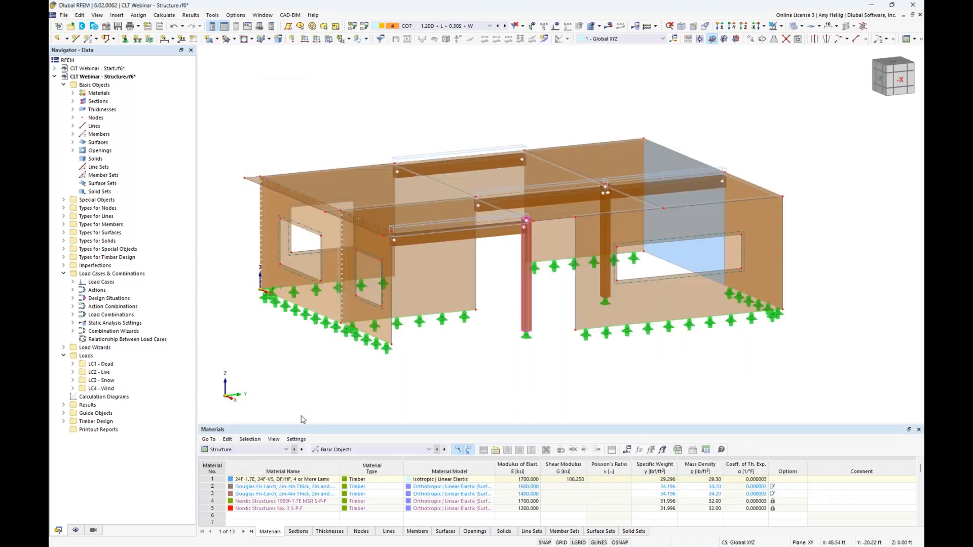
left_click(269, 377)
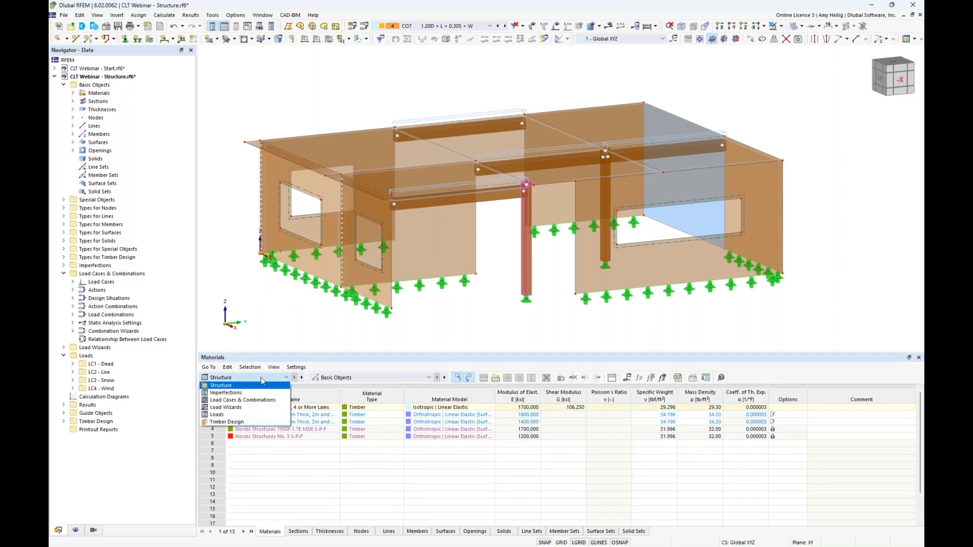
left_click(248, 423)
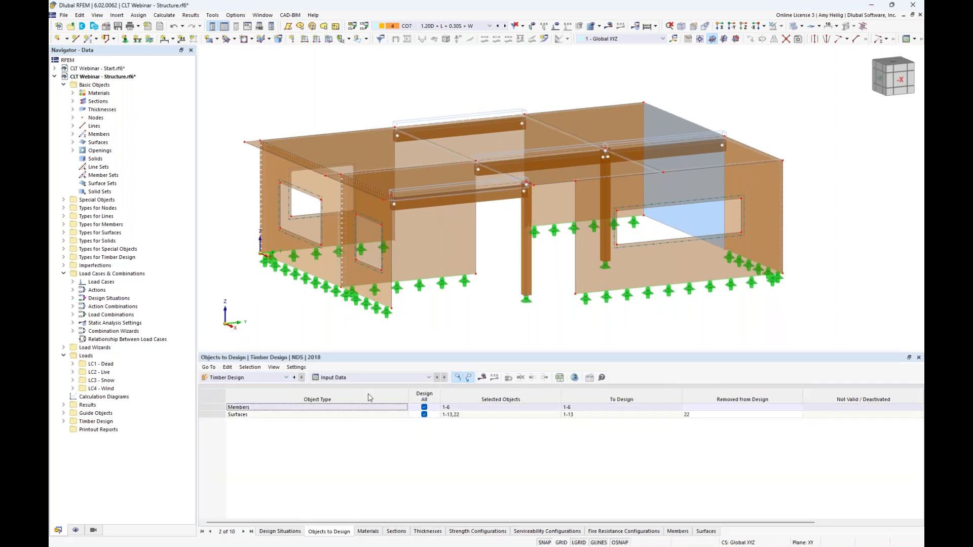
left_click(285, 532)
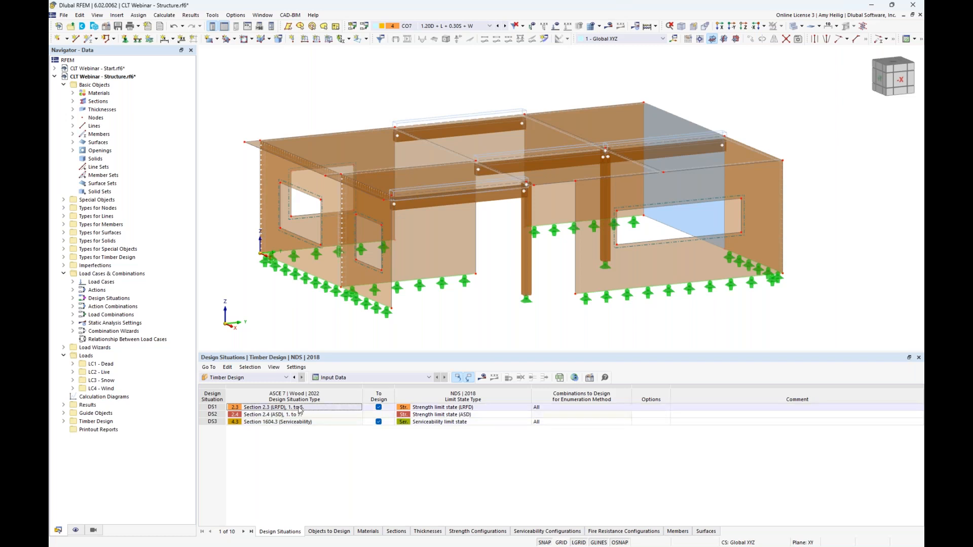
Review the available limit state types for design situations DS1 and DS3, keeping their assignments, and recheck the objects to design.
left_click(450, 409)
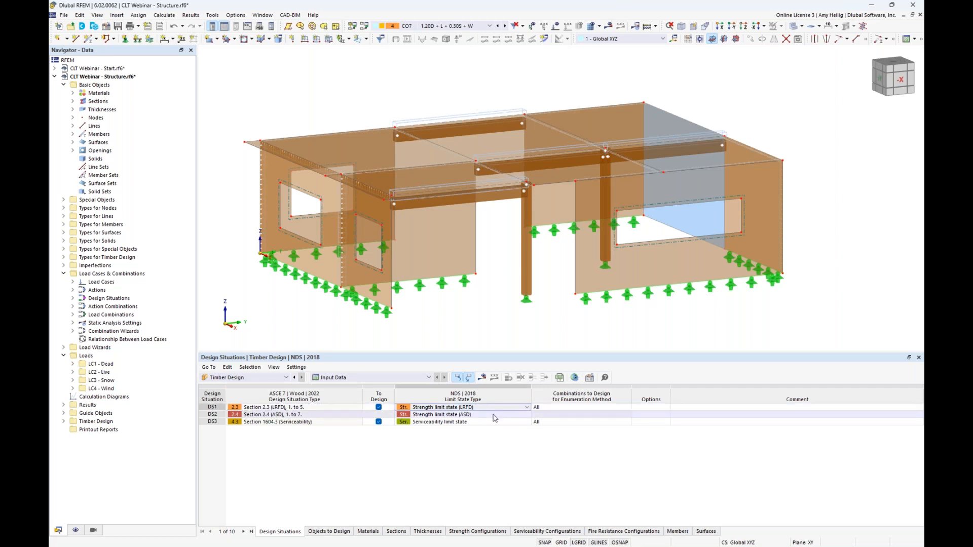
left_click(527, 409)
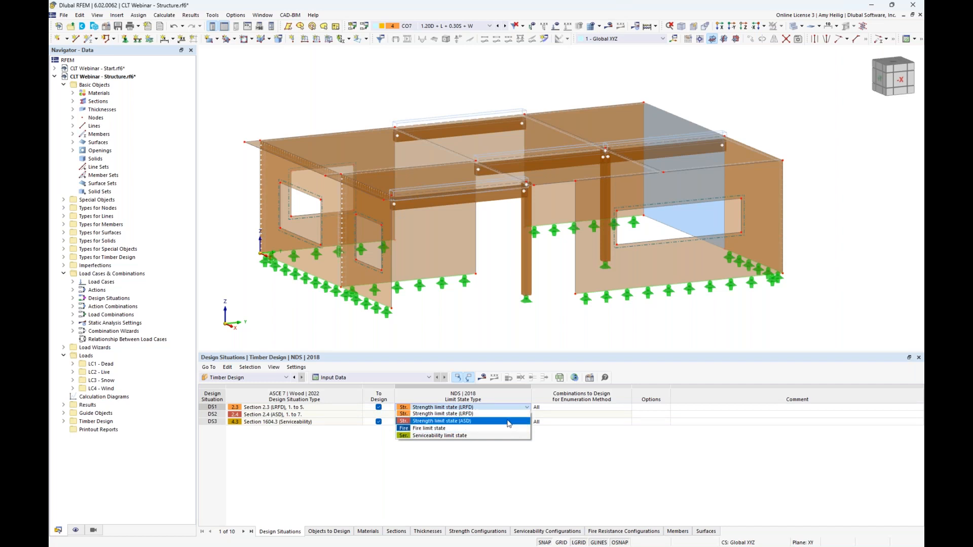
left_click(583, 448)
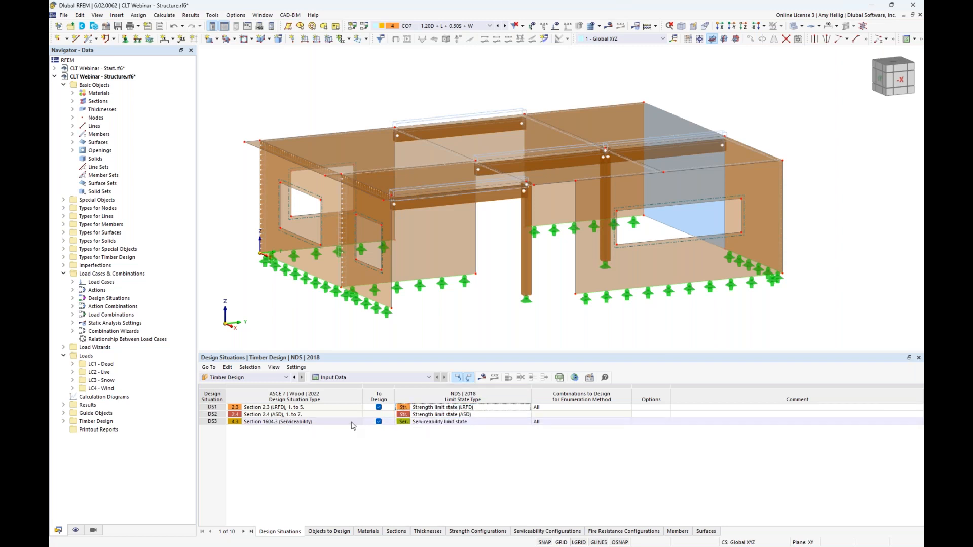
left_click(449, 424)
left_click(507, 424)
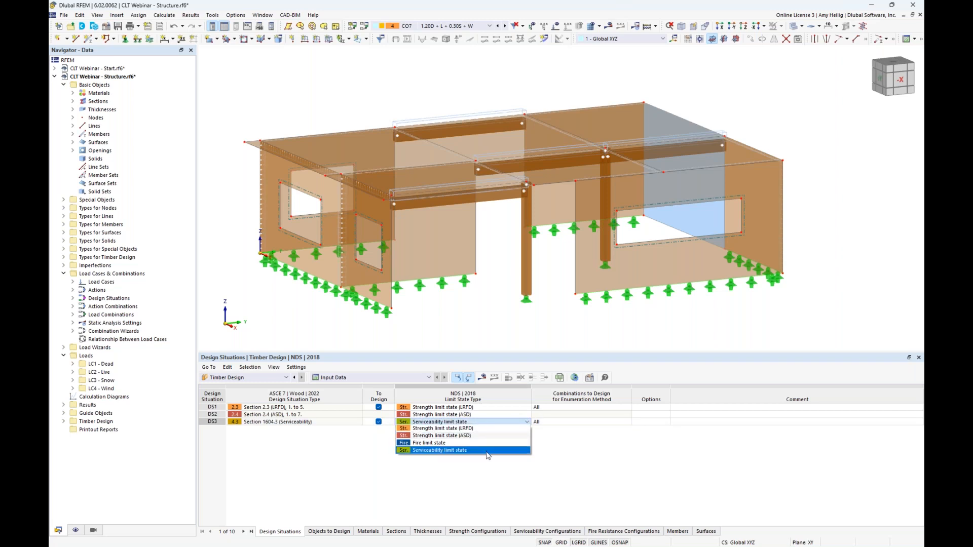
left_click(485, 450)
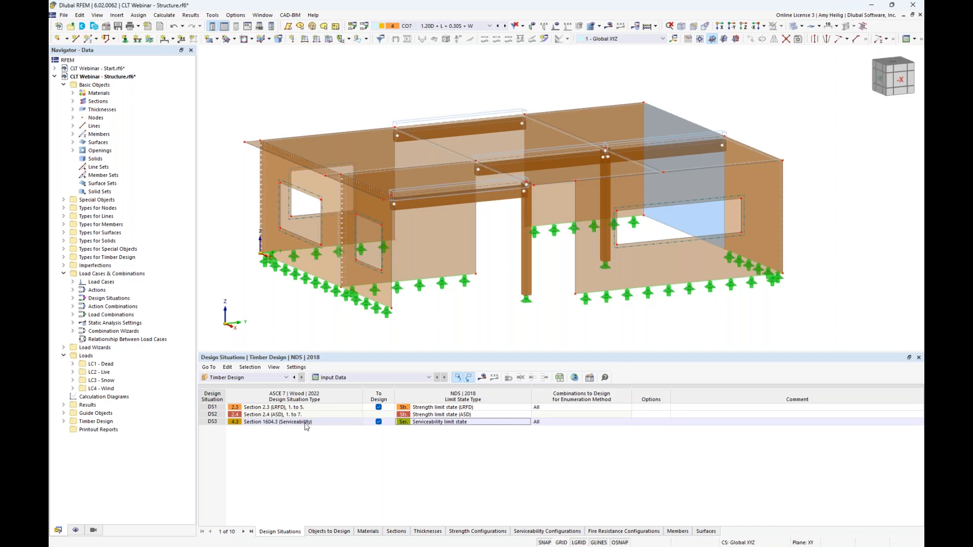
left_click(335, 532)
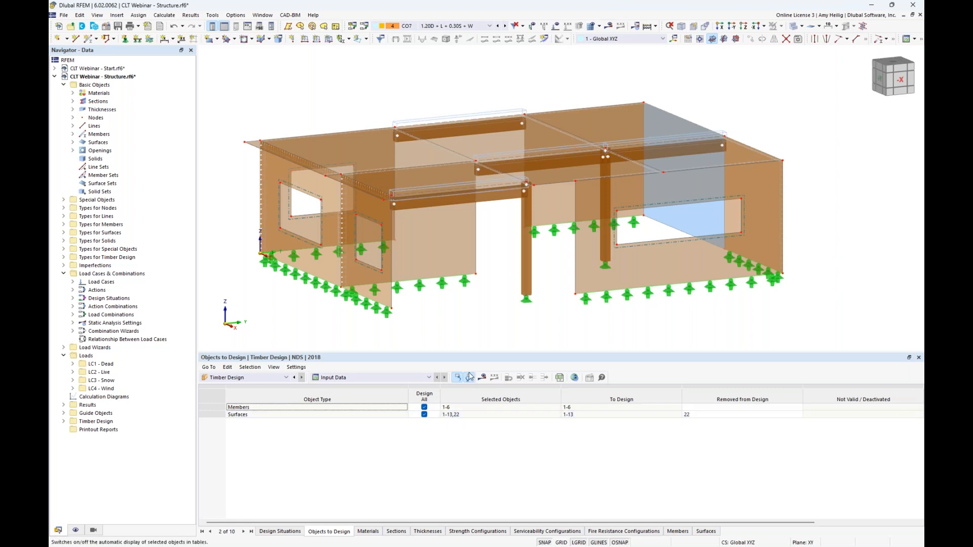
left_click(283, 531)
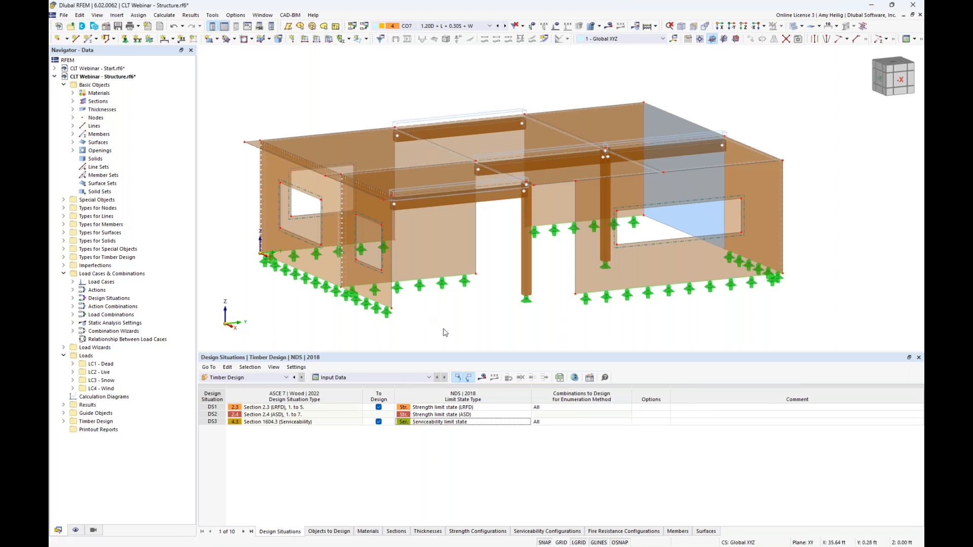
Enlarge the model view, check the general mesh settings including the target length of finite elements, and apply them.
left_click_drag(445, 355, 445, 400)
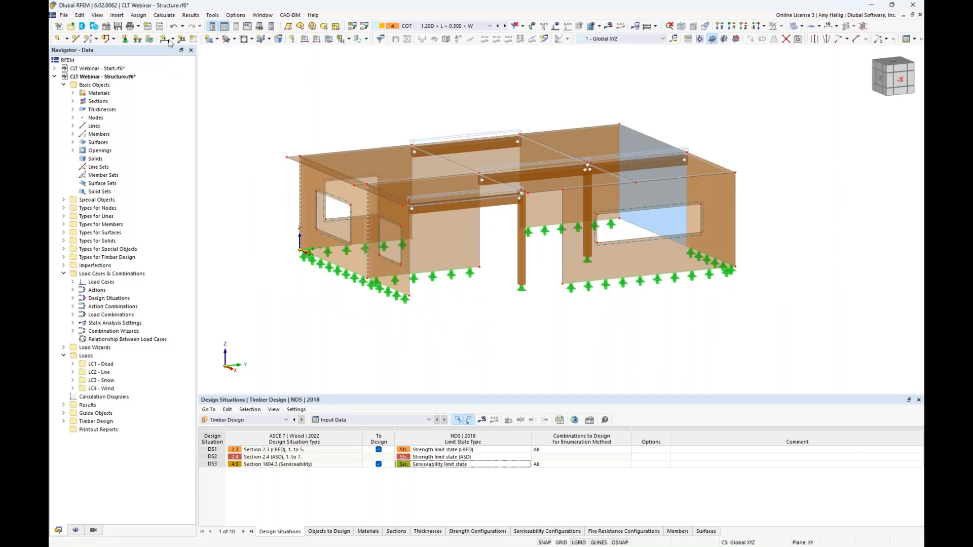
left_click(171, 17)
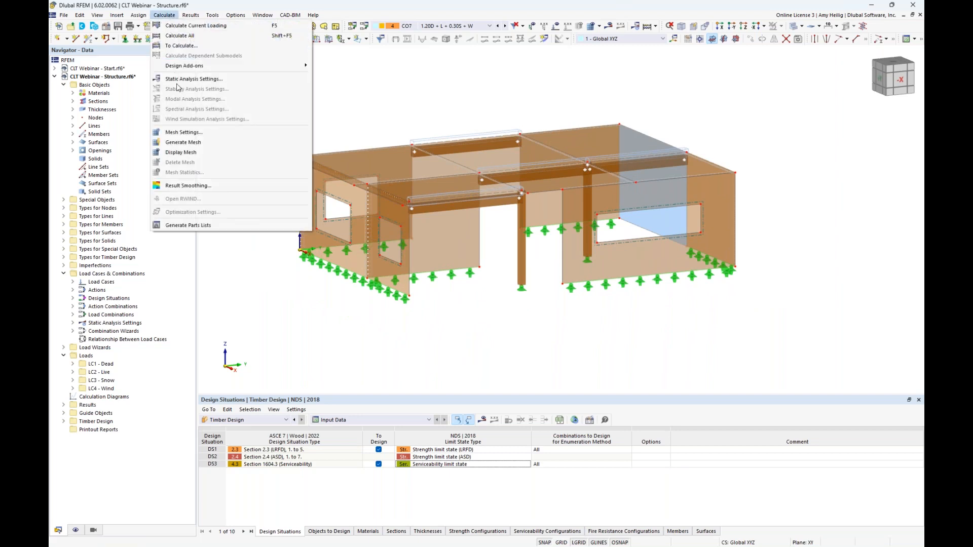
left_click(184, 133)
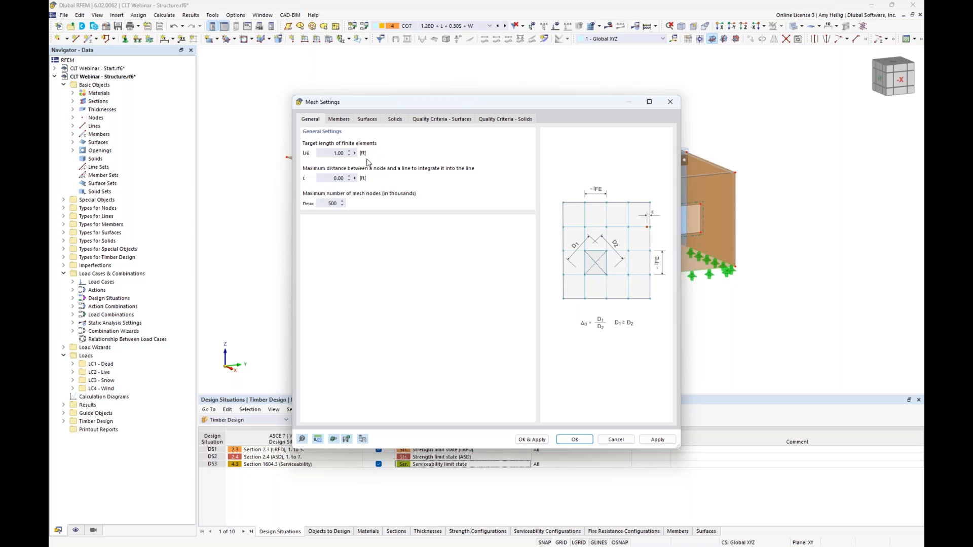
left_click(532, 440)
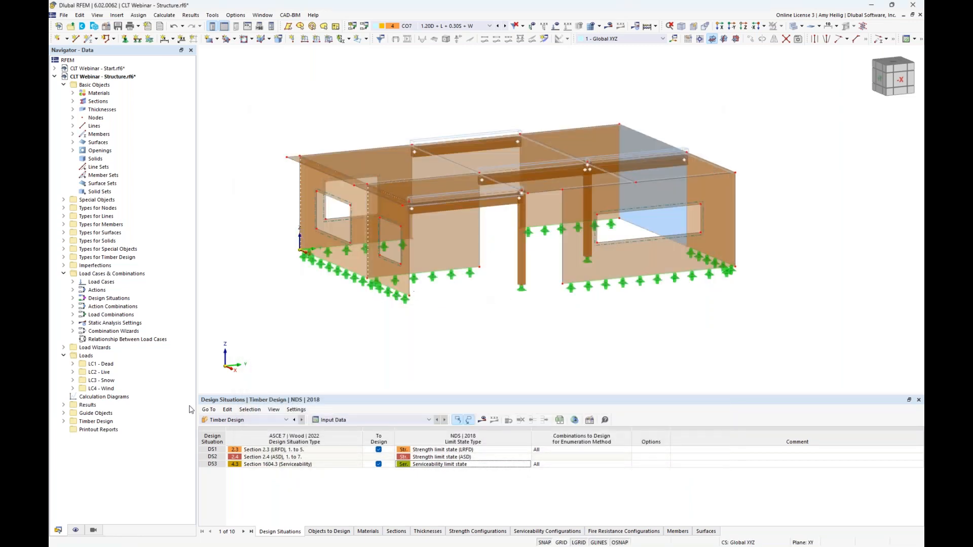
Display the finite element mesh with the model in wireframe and examine it around the wall openings and column tops.
left_click(76, 530)
scroll(102, 439, "down", 6)
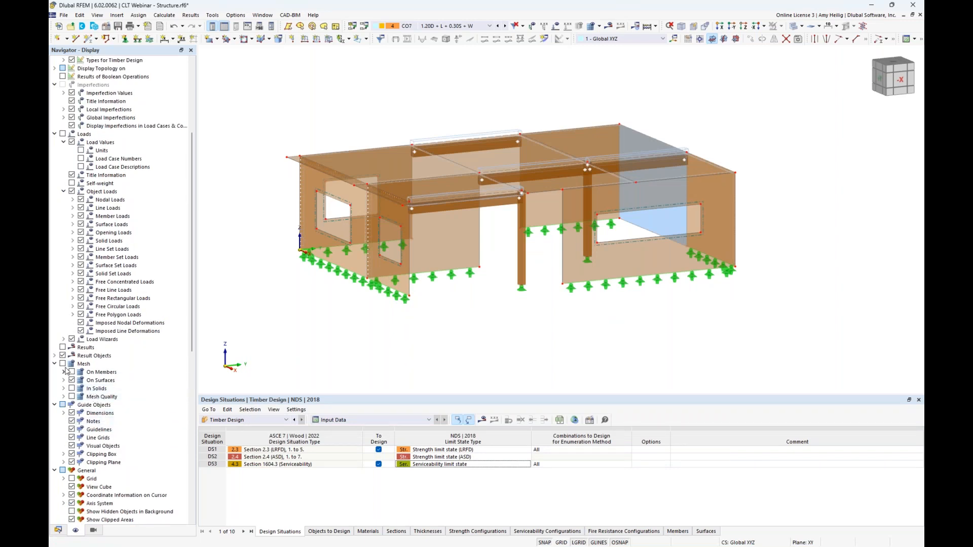
left_click(63, 364)
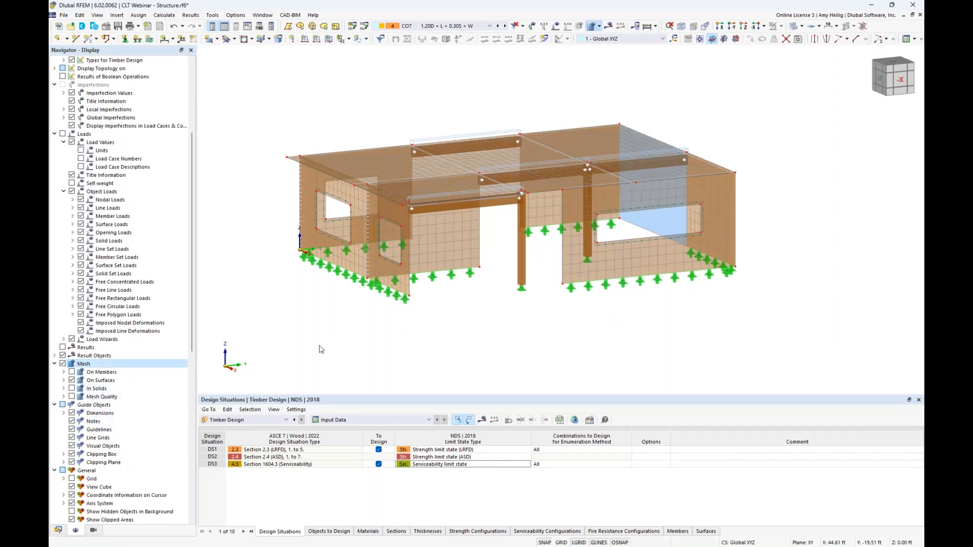
left_click(800, 38)
middle_click_drag(499, 299, 519, 289, "ctrl")
scroll(519, 289, "up", 2)
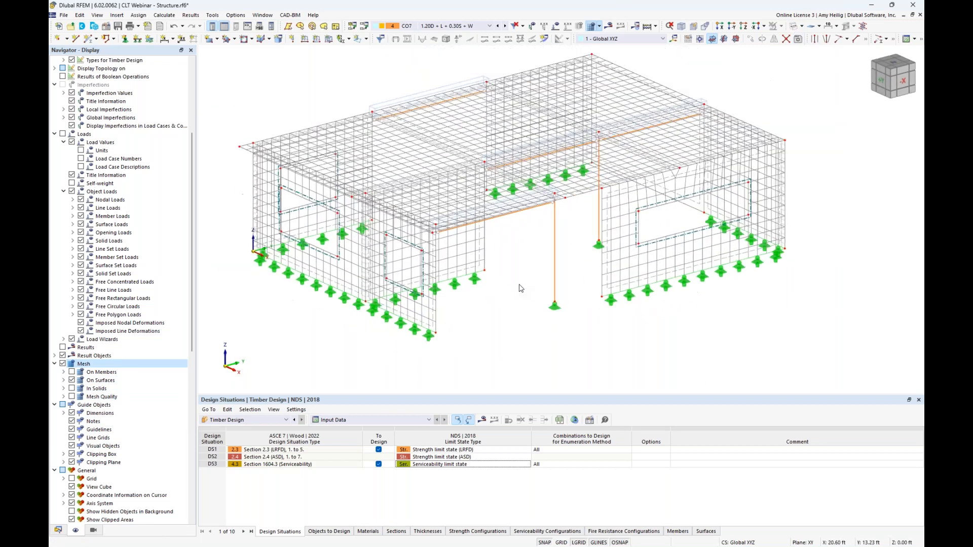
scroll(527, 296, "down", 1)
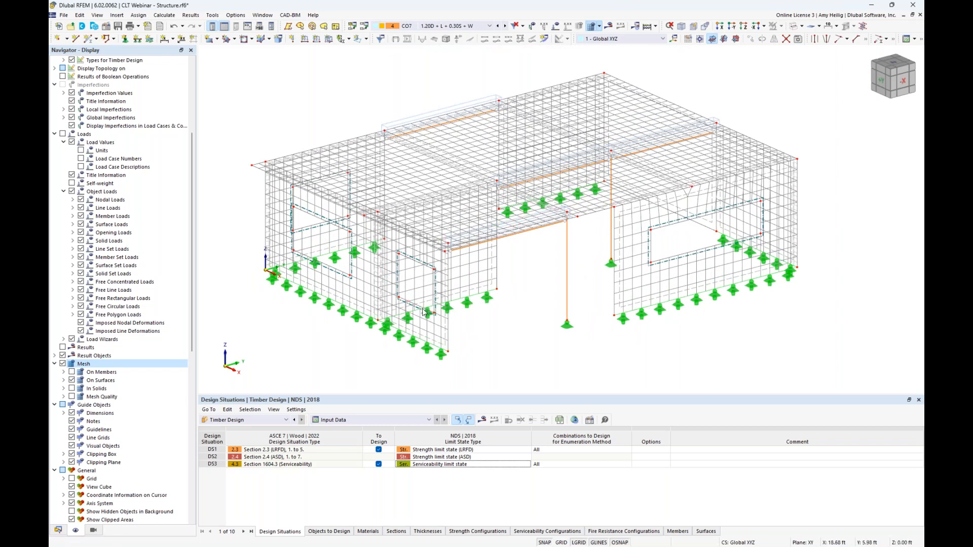
scroll(421, 313, "up", 1)
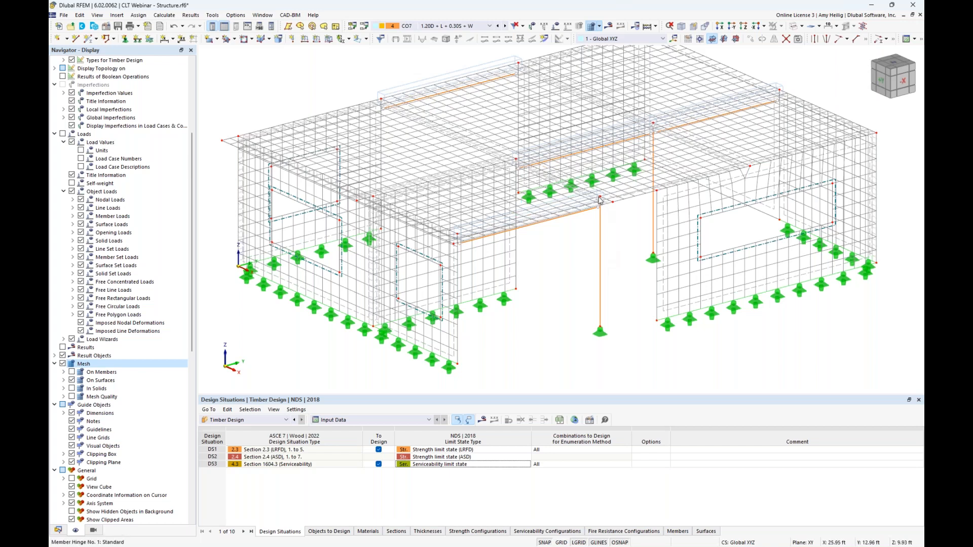
mouse_move(599, 199)
scroll(438, 298, "up", 3)
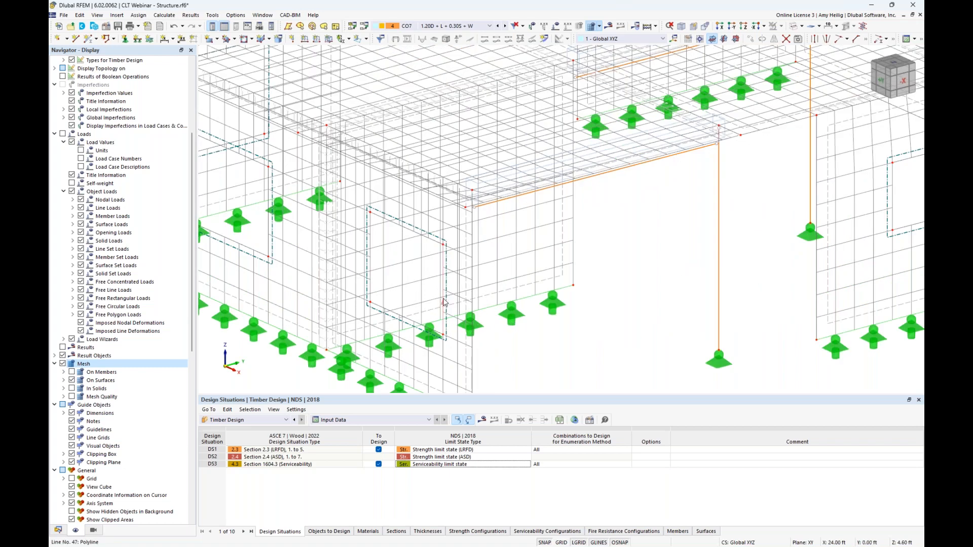
mouse_move(444, 303)
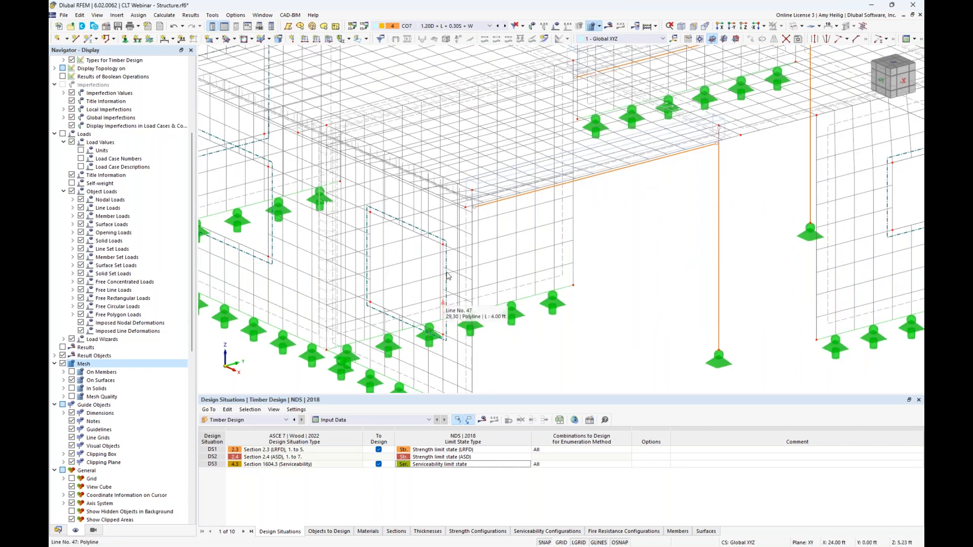
scroll(566, 261, "down", 5)
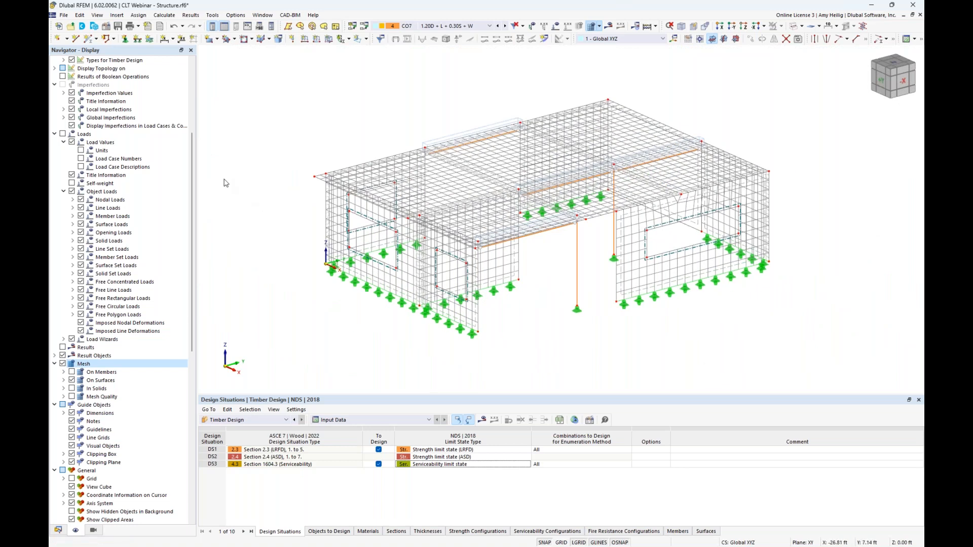
Hide the finite element mesh and return the model to the transparent solid rendering.
left_click(62, 364)
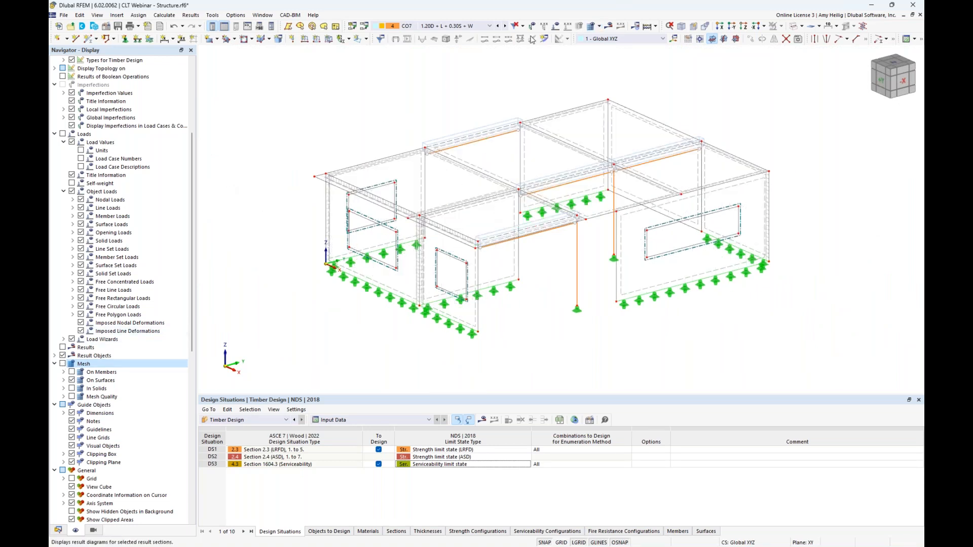
left_click(802, 27)
left_click(817, 49)
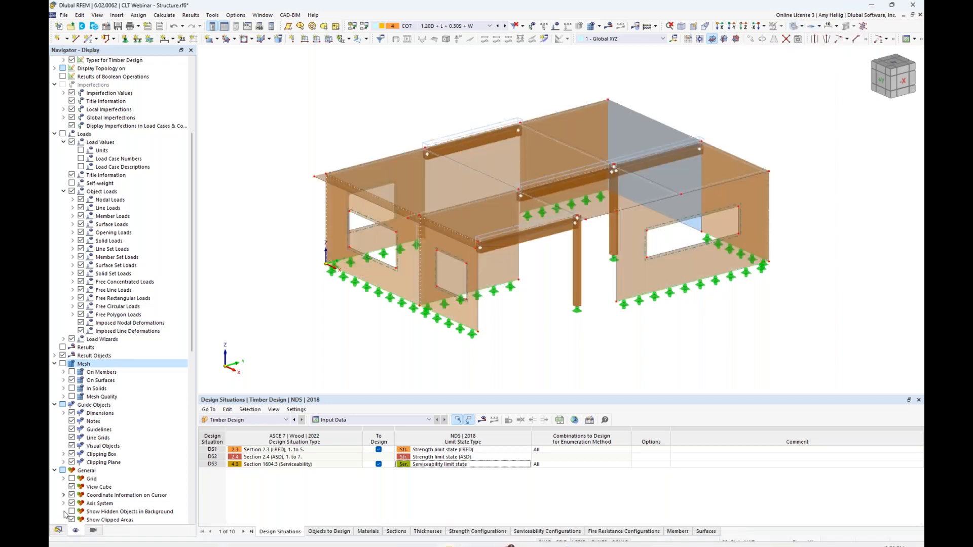
Return to the model data overview and calculate all load cases, load combinations and the timber design.
left_click(58, 530)
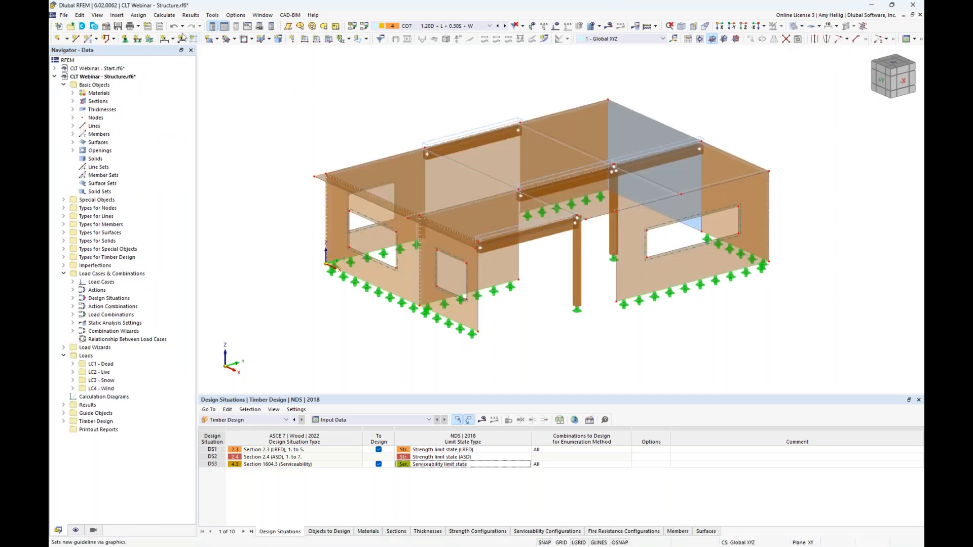
left_click(164, 15)
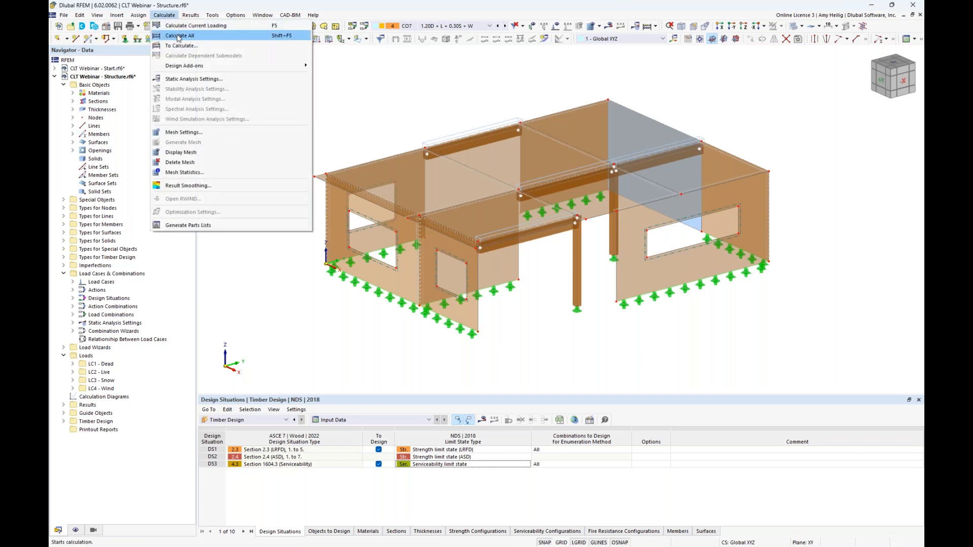
left_click(177, 36)
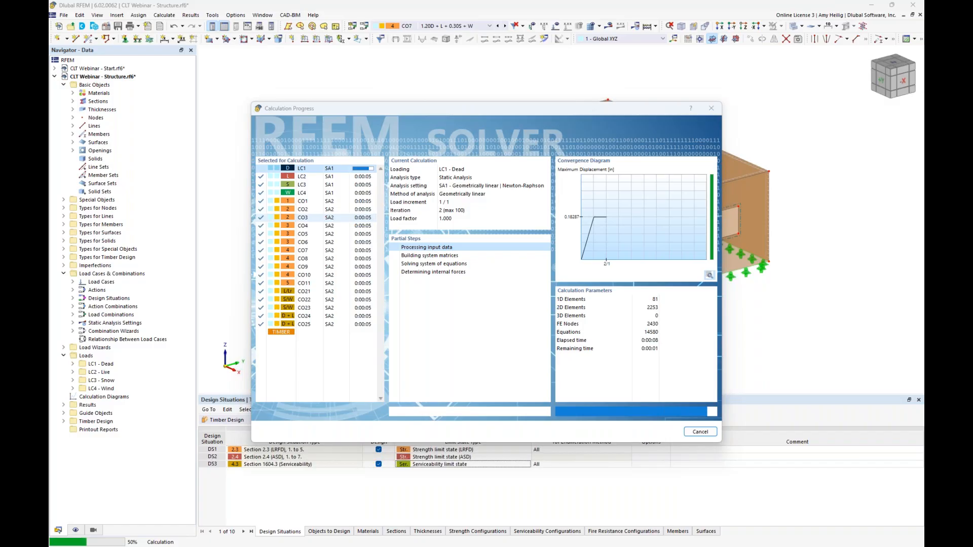
key("super+Tab")
left_click(486, 135)
key("Right")
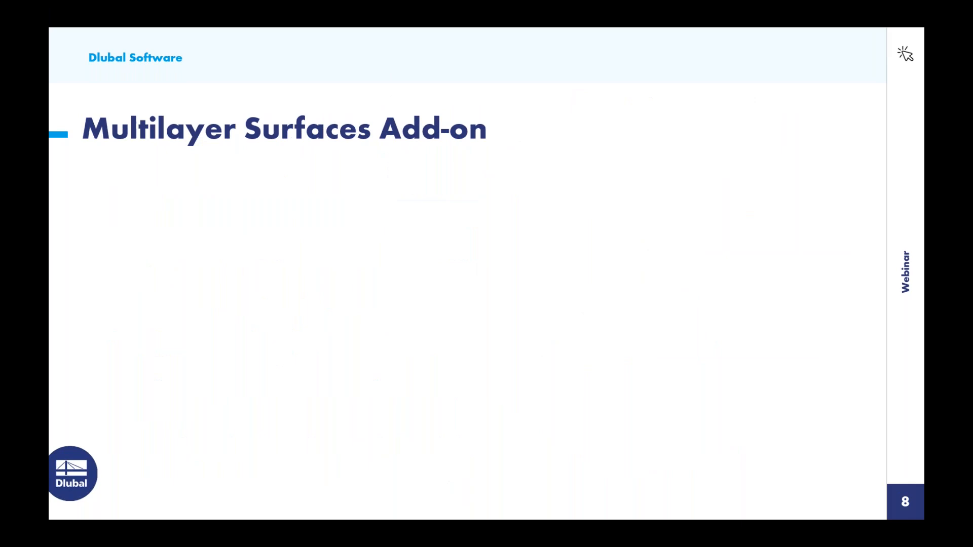
key("Right")
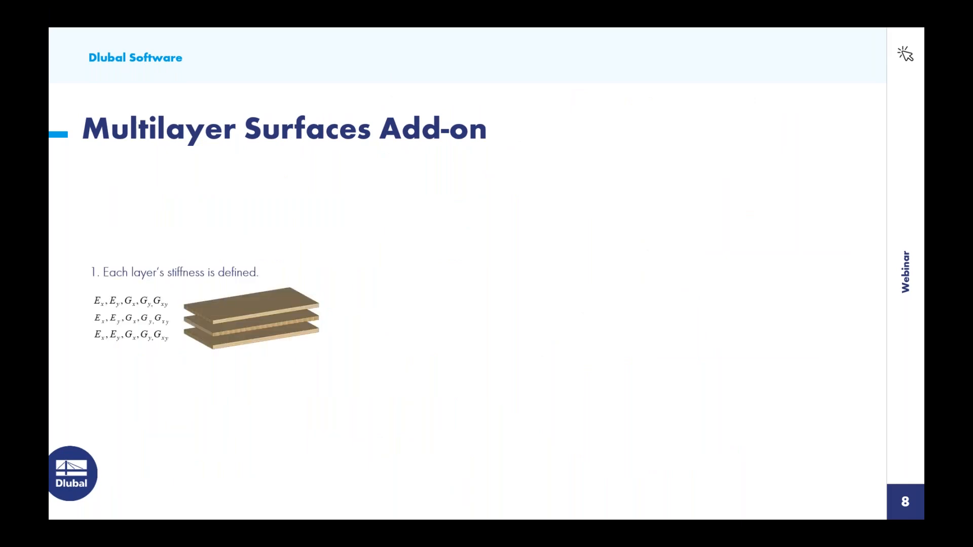
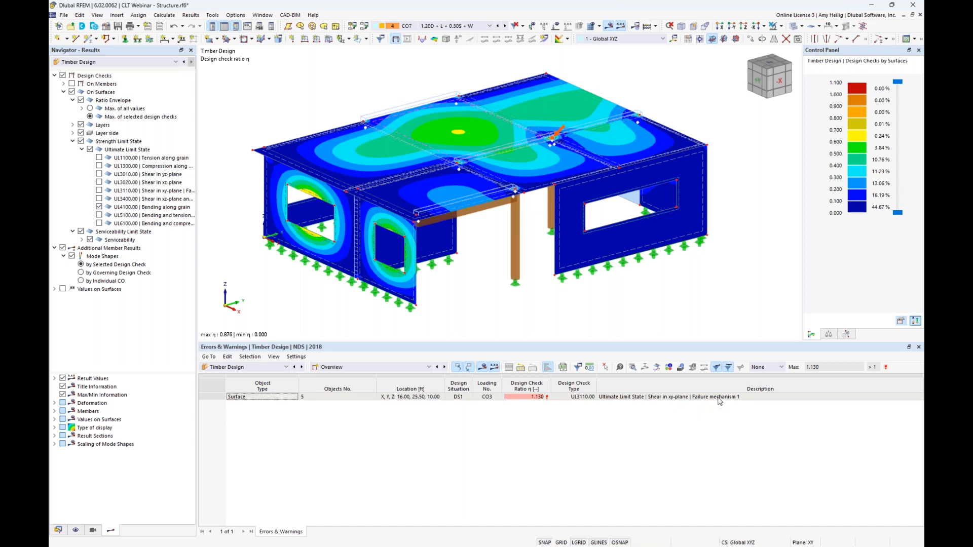
Limit the surface design ratio display to UL3110.00 shear in xy-plane, excluding bending along grain and the serviceability limit state.
left_click(720, 398)
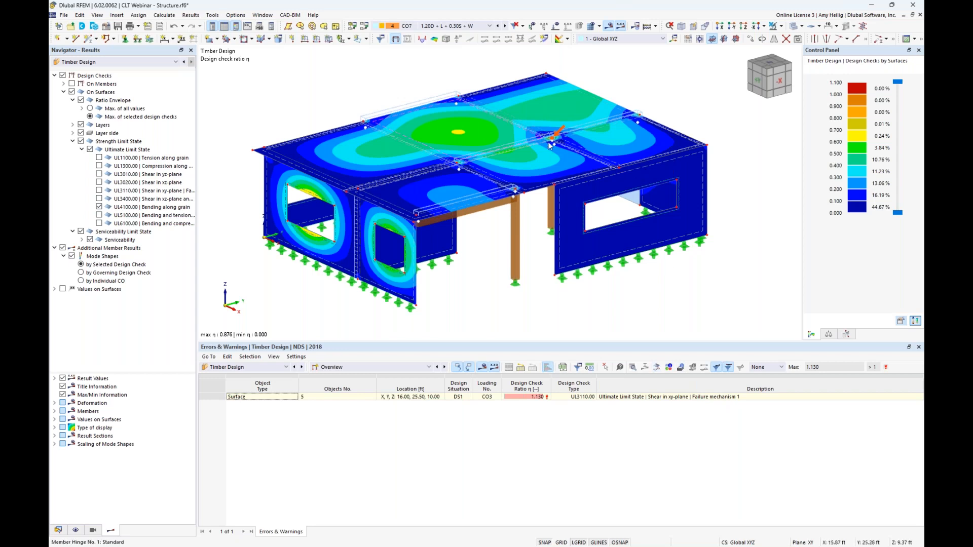
middle_click_drag(547, 267, 550, 259, "ctrl")
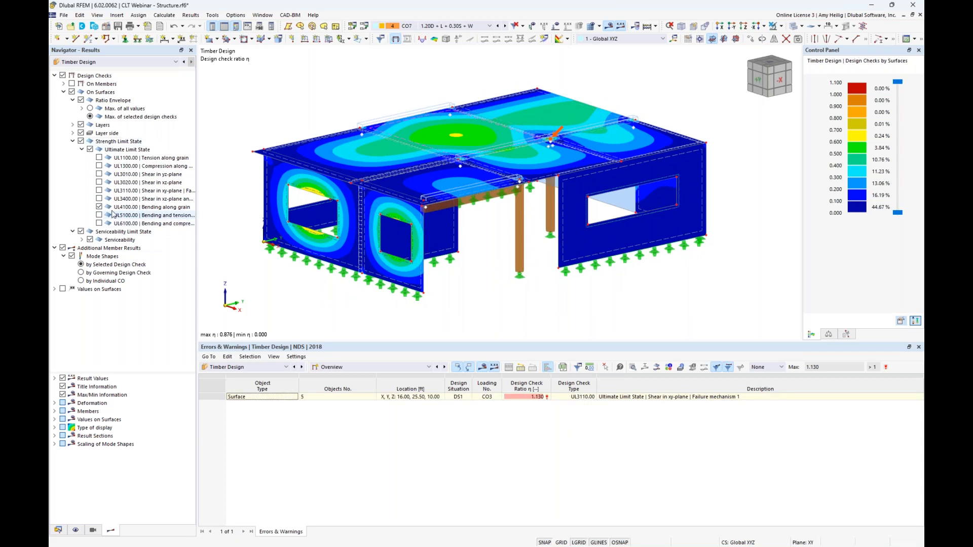
left_click(99, 174)
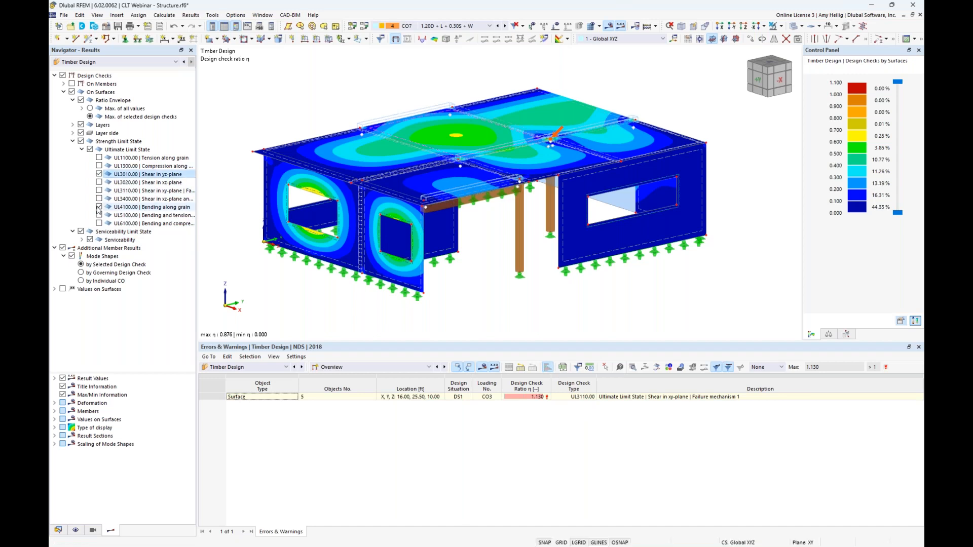
left_click(99, 174)
left_click(99, 191)
left_click(99, 206)
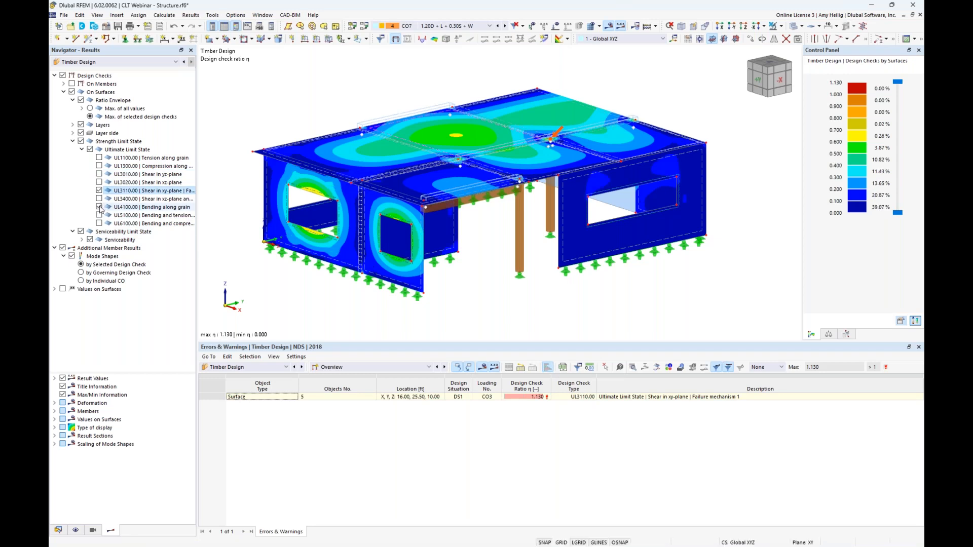
left_click(100, 207)
left_click(89, 231)
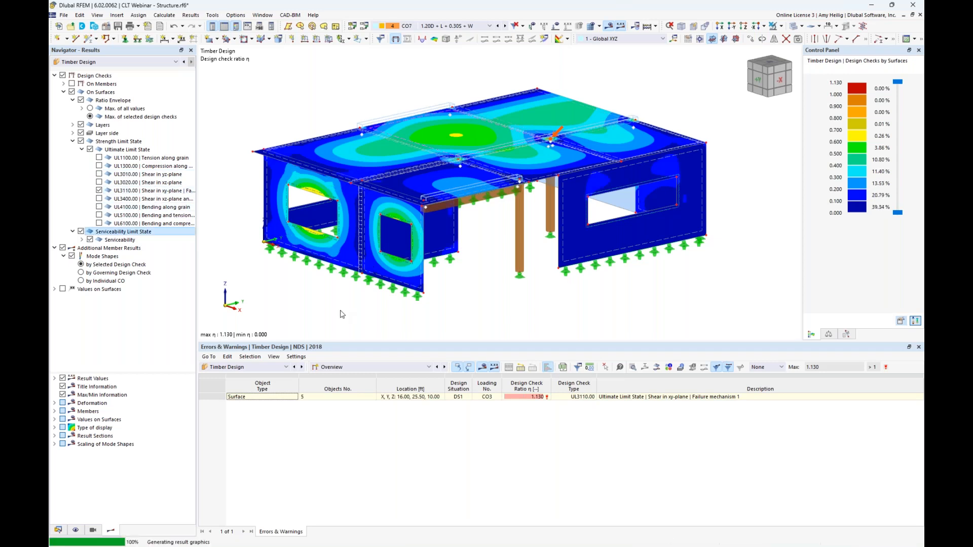
Hide the line hinges in the model display and inspect the shear ratio peak where the interior column meets the roof.
left_click(76, 530)
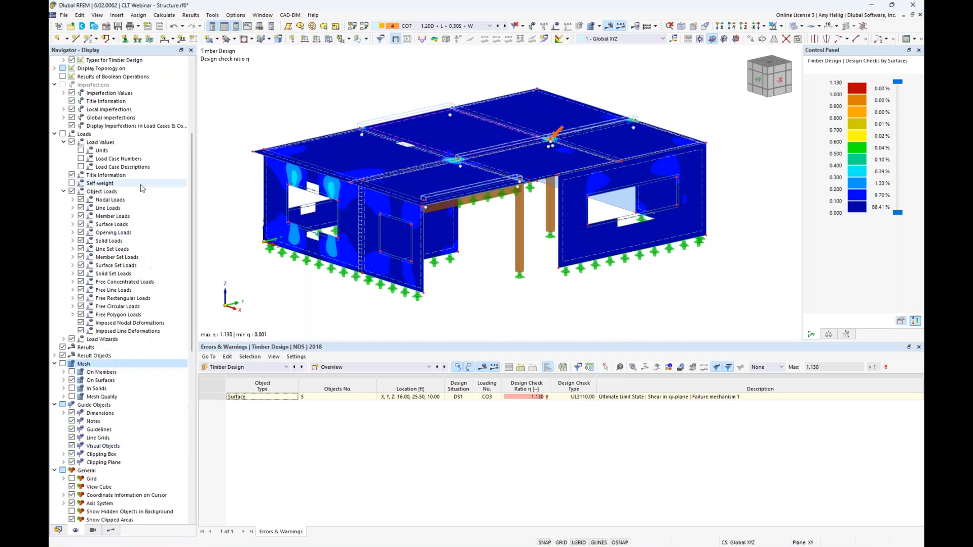
scroll(142, 189, "up", 5)
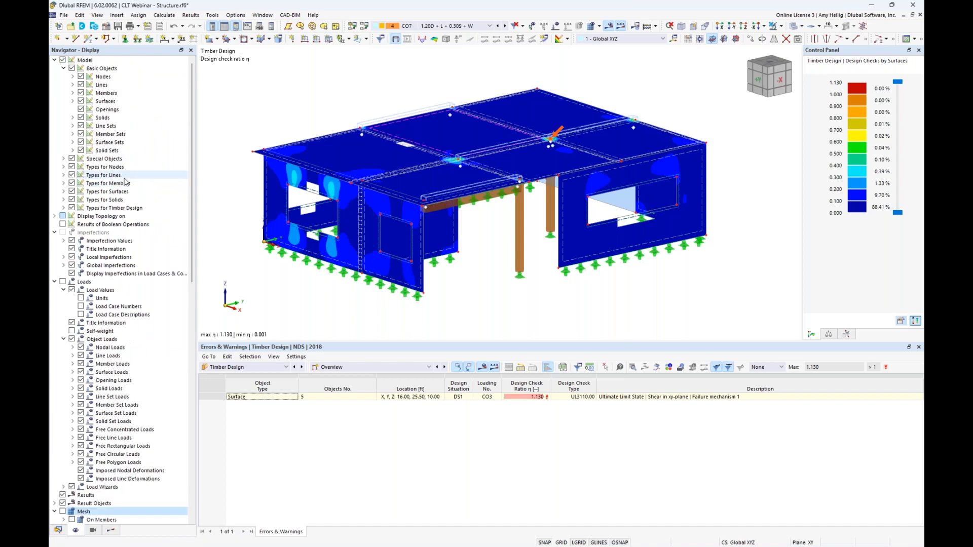
left_click(64, 175)
left_click(80, 199)
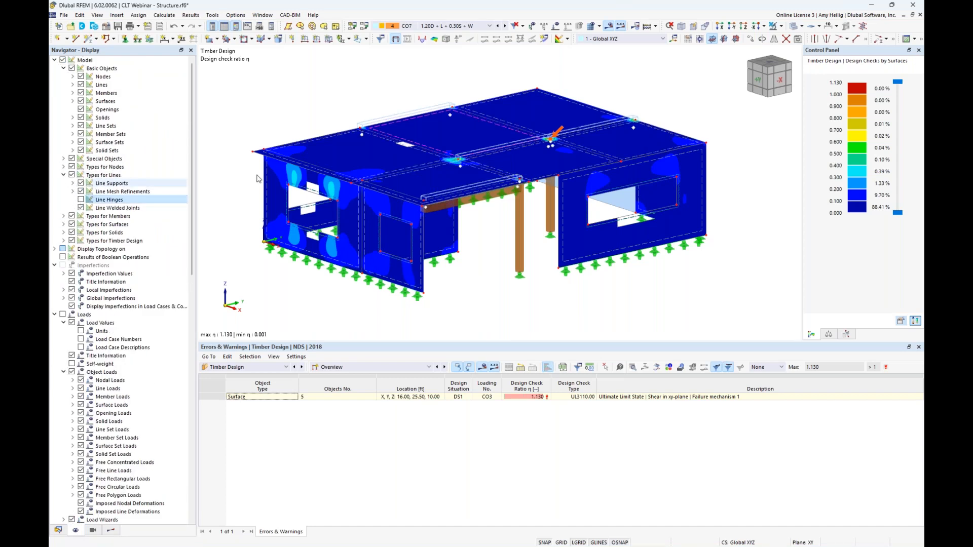
scroll(552, 141, "up", 6)
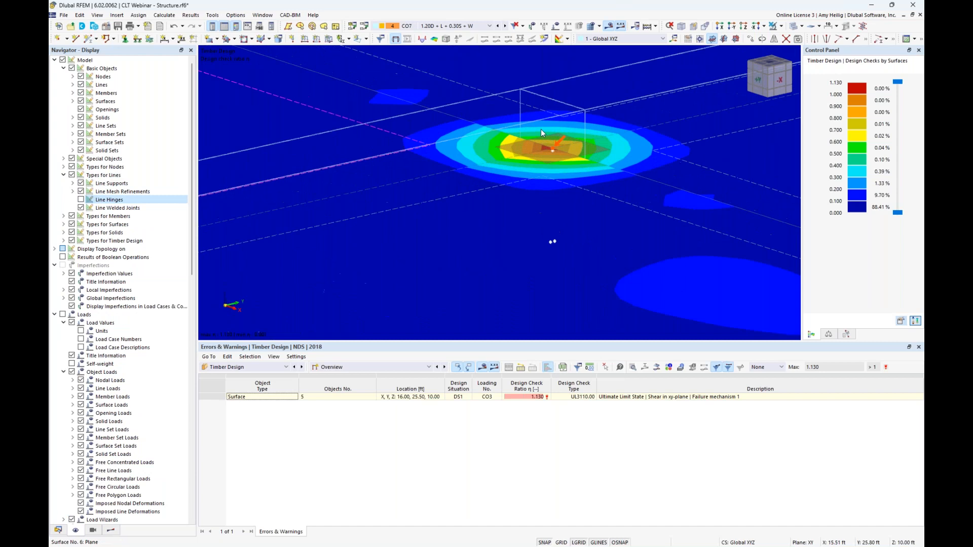
scroll(540, 129, "up", 4)
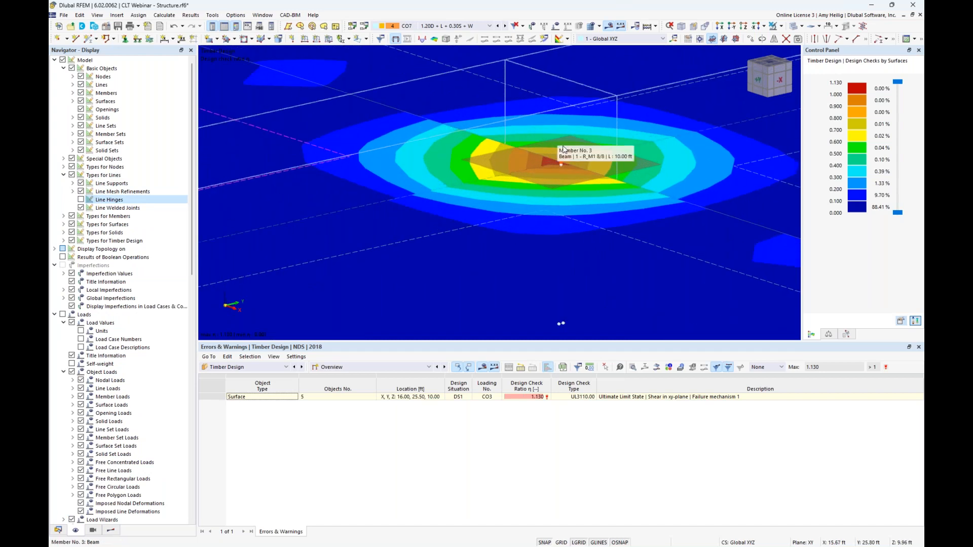
scroll(591, 175, "down", 1)
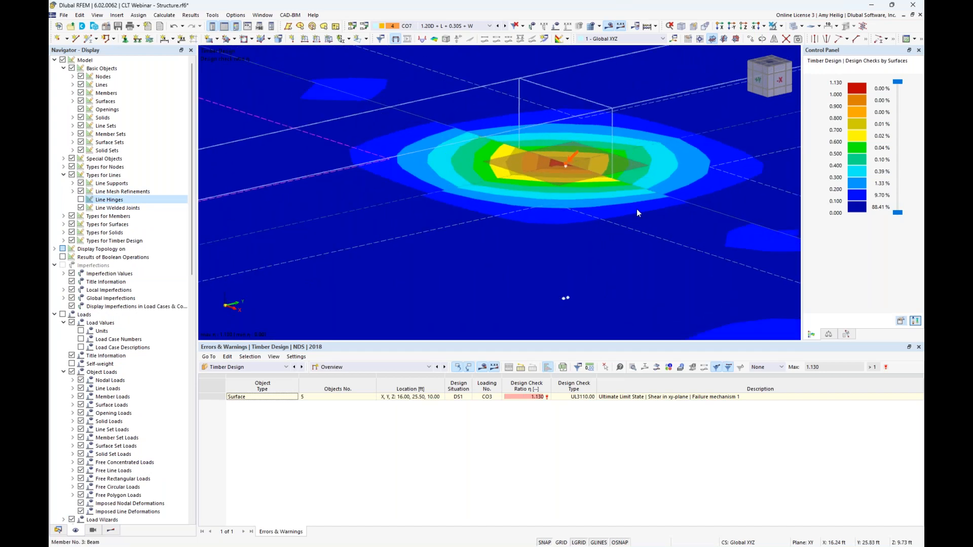
scroll(618, 208, "down", 2)
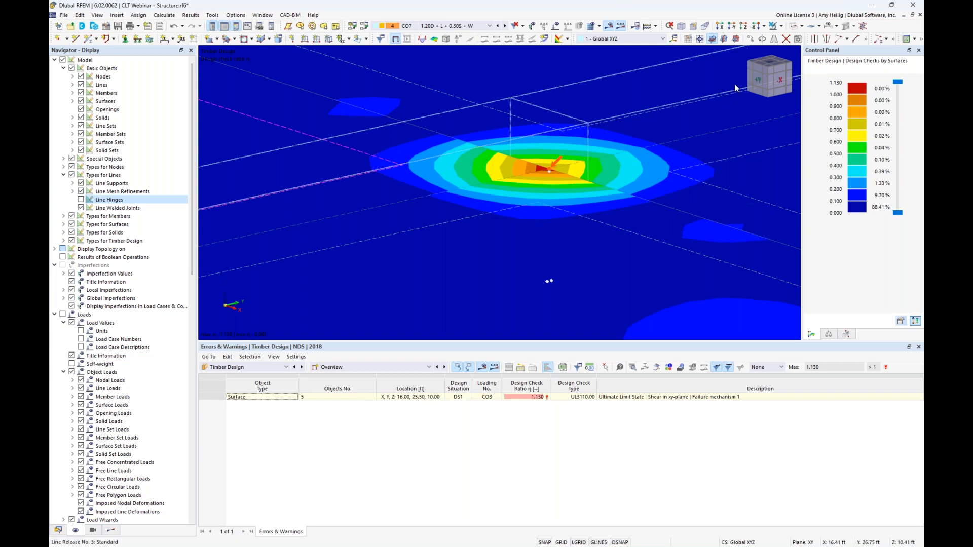
Turn off the design results and show the model in wireframe around the marked column-to-roof node.
left_click(595, 29)
middle_click_drag(644, 290, 591, 237)
scroll(561, 151, "up", 1)
scroll(563, 152, "up", 1)
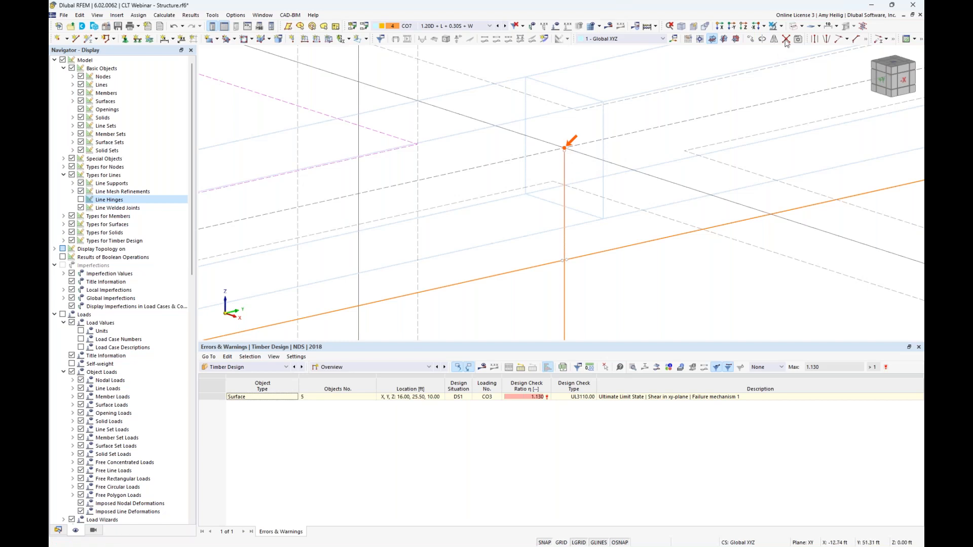
Start a new surface results adjustment from the model's special objects.
left_click(57, 530)
scroll(473, 228, "down", 5)
middle_click_drag(496, 227, 542, 175)
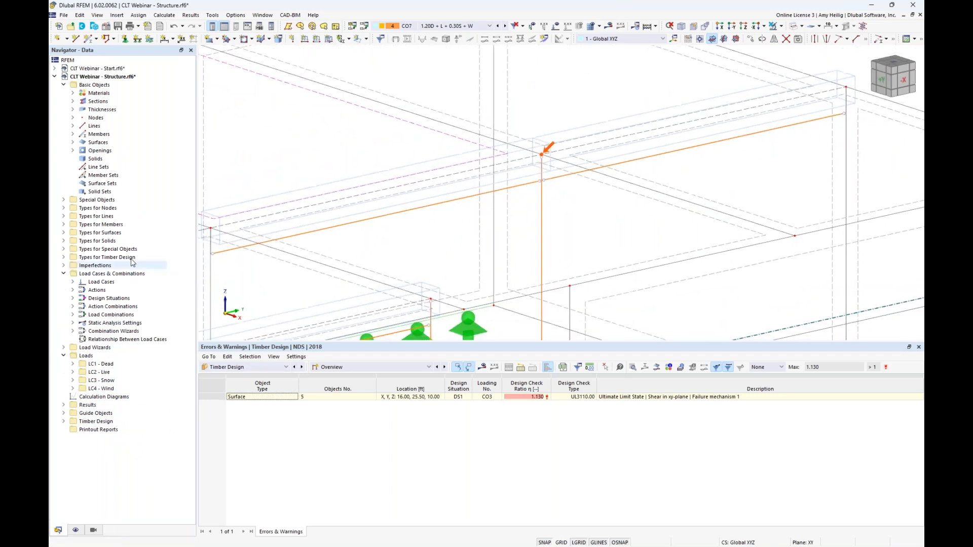
left_click(63, 200)
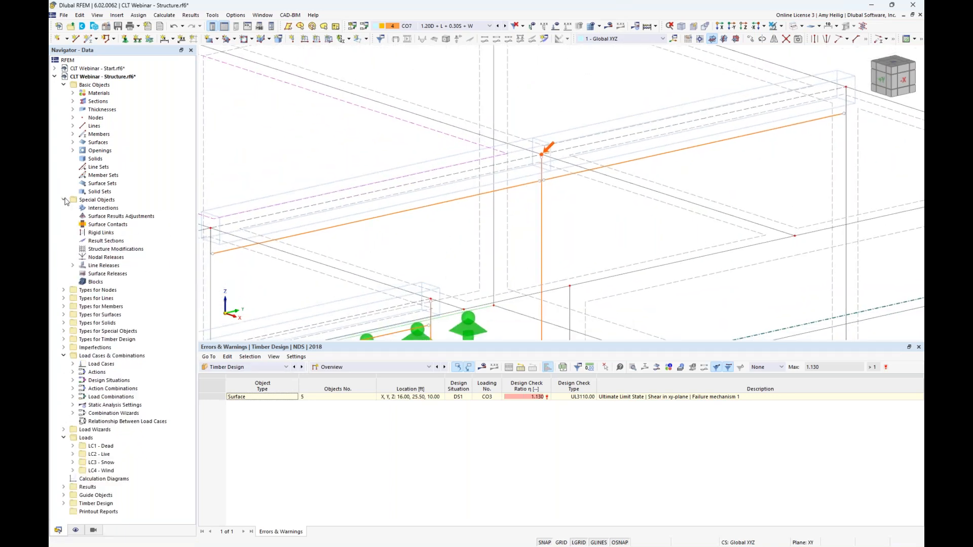
right_click(108, 218)
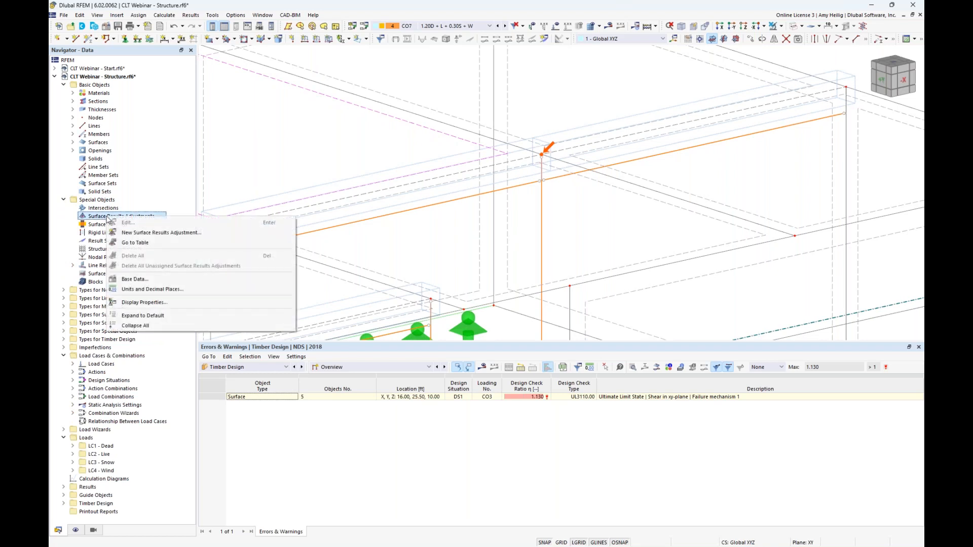
left_click(147, 235)
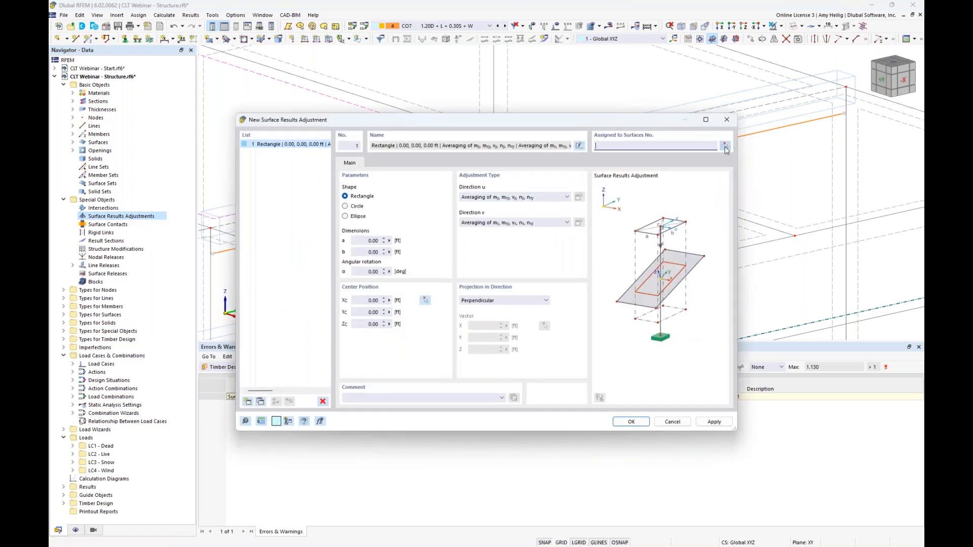
Assign the roof surfaces 4-6 and 9-11 to the new surface results adjustment.
left_click(725, 147)
scroll(654, 198, "down", 2)
middle_click_drag(654, 198, 579, 192, "ctrl")
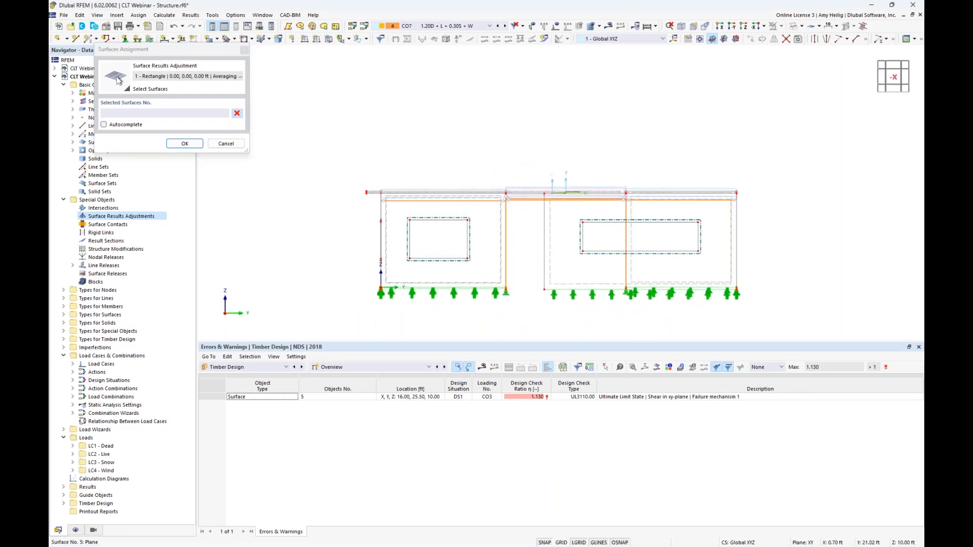
left_click_drag(347, 163, 757, 210)
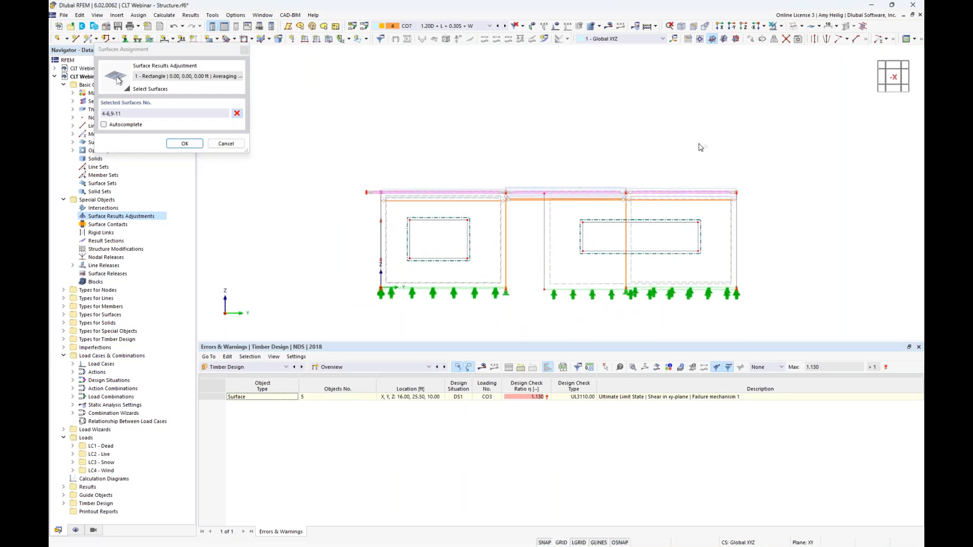
left_click(189, 144)
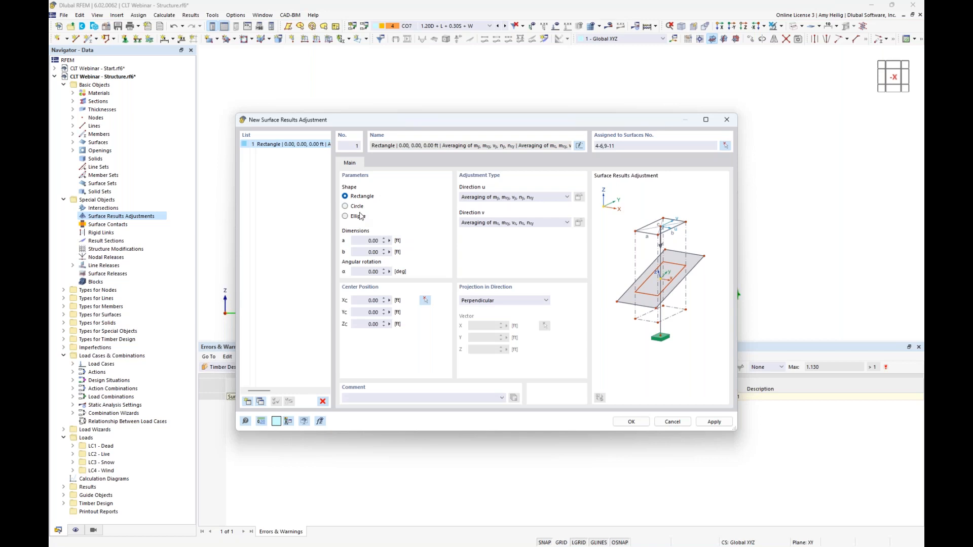
Set the rectangular adjustment area's dimensions a and b to 1.50 ft each.
left_click(375, 241)
type("1.5")
key("Tab")
type("1.5")
key("Tab")
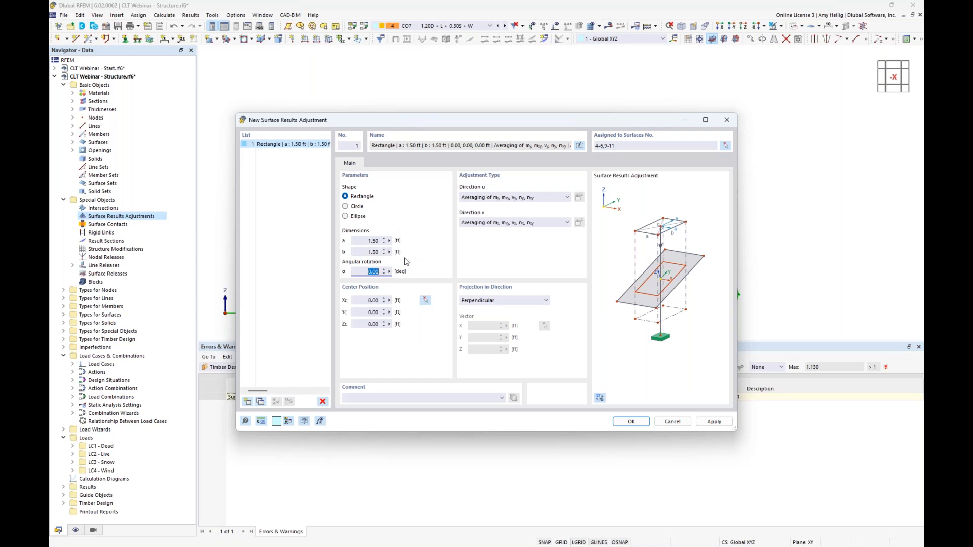
Centre the adjustment on the interior column-to-roof node at 16.00, 25.50, 10.00 ft and create it, accepting deletion of the Timber Design results.
left_click(425, 301)
middle_click_drag(586, 238, 625, 272, "ctrl")
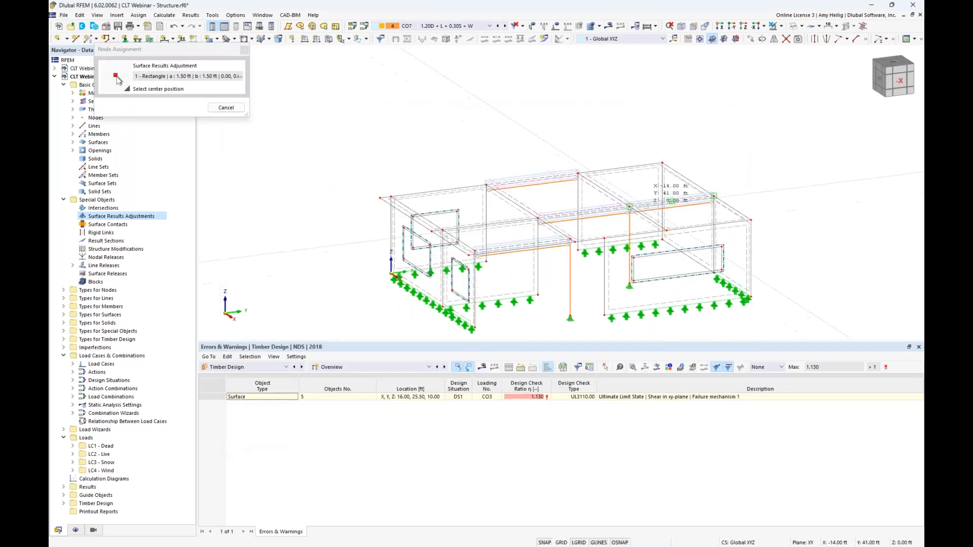
left_click(633, 212)
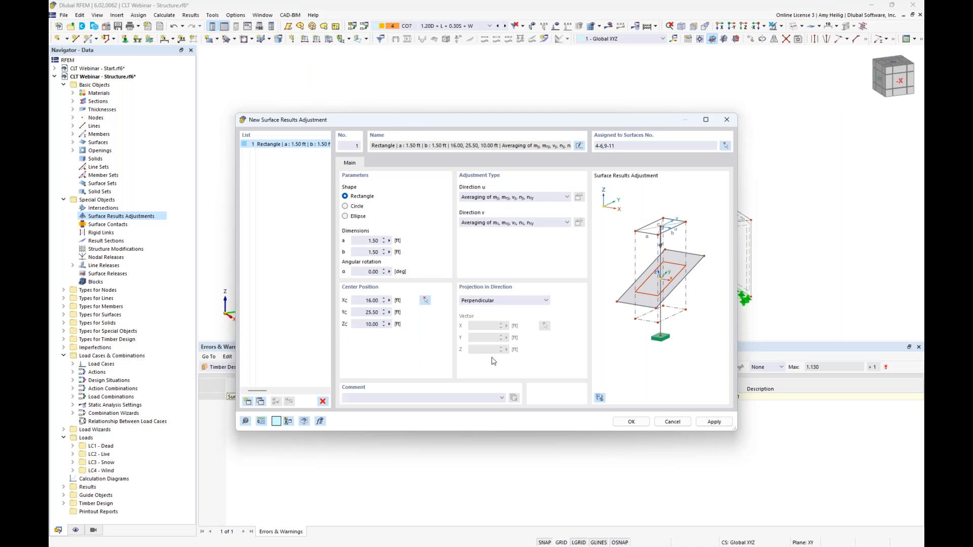
left_click(631, 421)
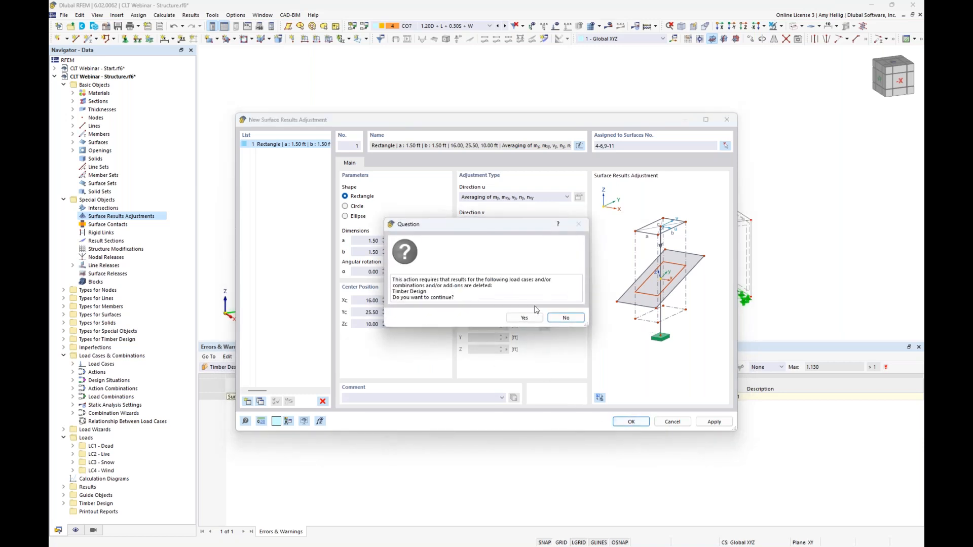
left_click(523, 317)
Copy the surface results adjustment to the three other roof beam support nodes: the two front-side beam ends and the far beam end.
scroll(628, 206, "up", 5)
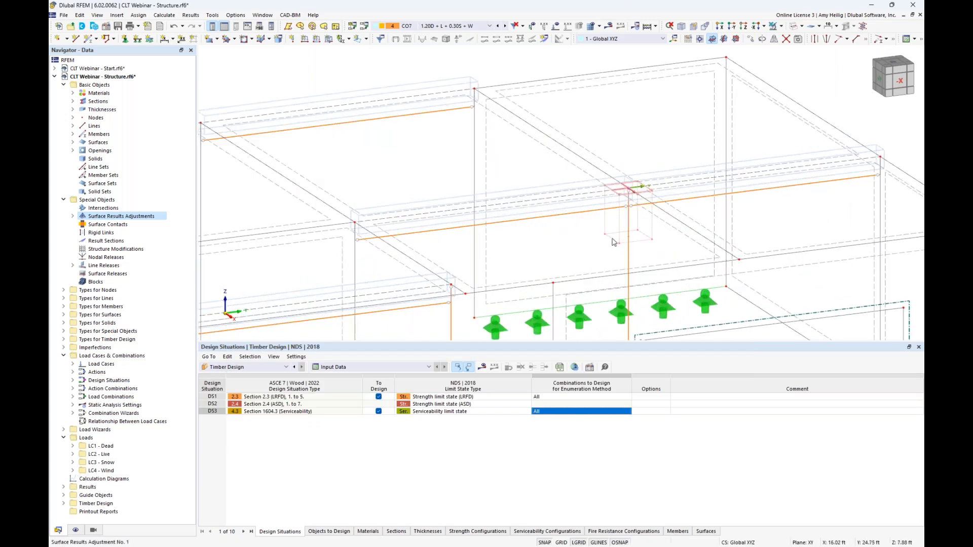
scroll(613, 242, "down", 3)
scroll(583, 211, "up", 2)
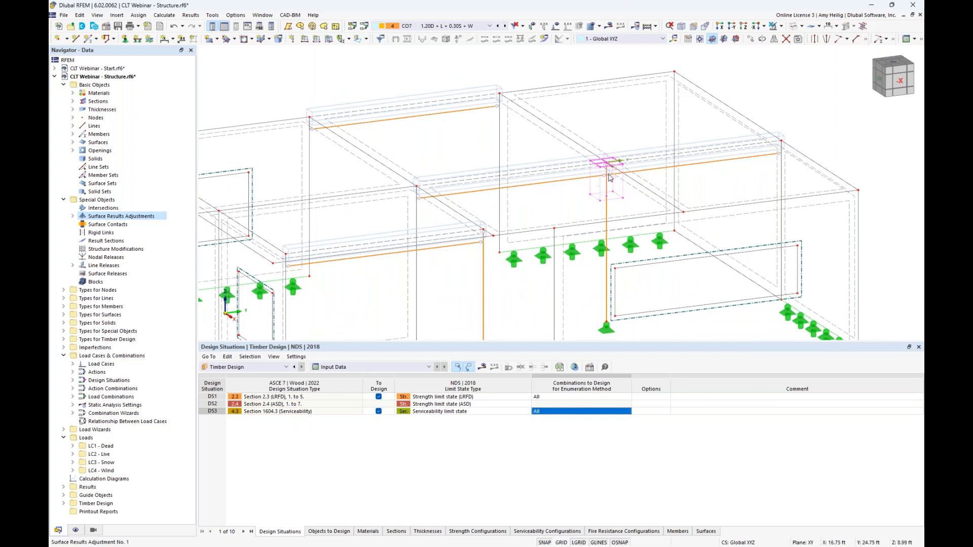
left_click_drag(607, 163, 421, 188, "ctrl")
left_click_drag(477, 209, 780, 145, "ctrl")
left_click(781, 143)
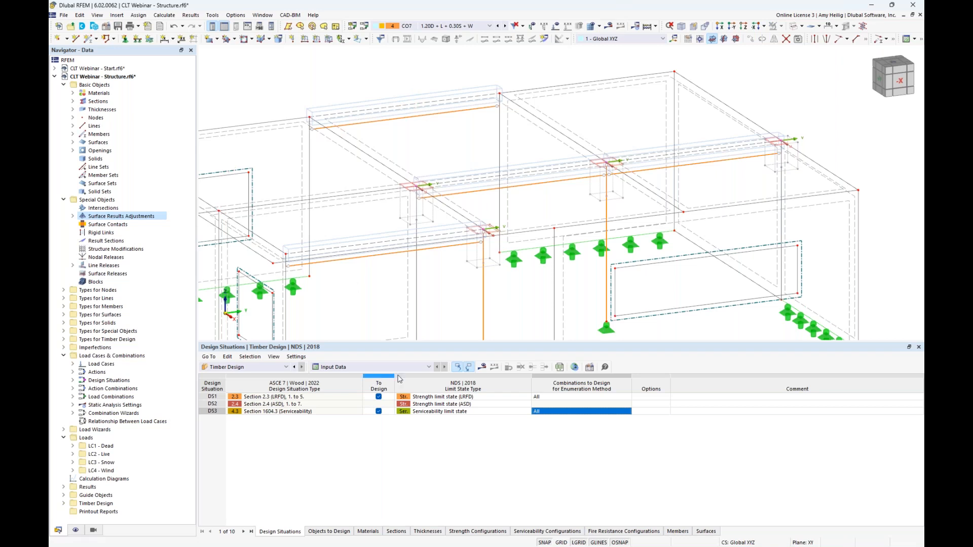
Recalculate the Timber Design results and list the design ratios on surfaces, organized by surface.
left_click(482, 368)
left_click(525, 317)
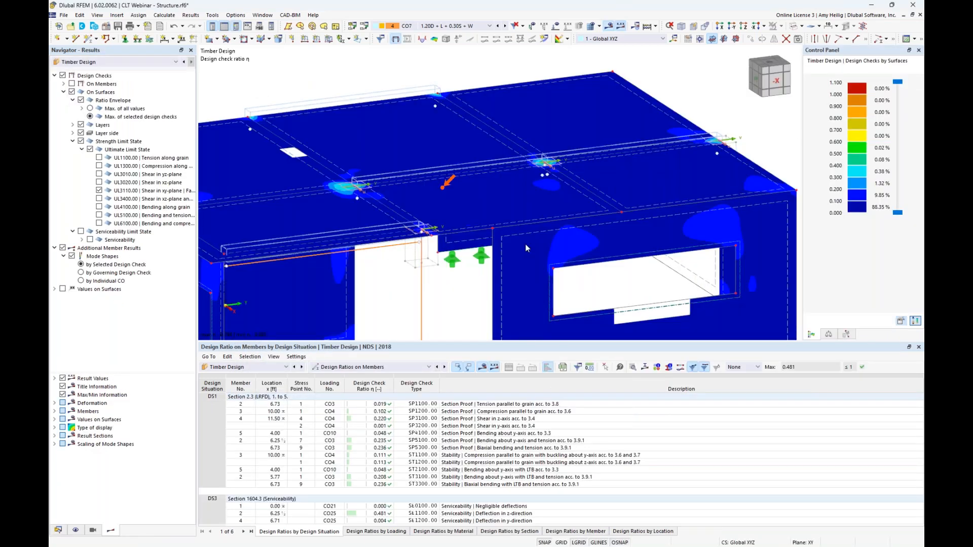
left_click(383, 372)
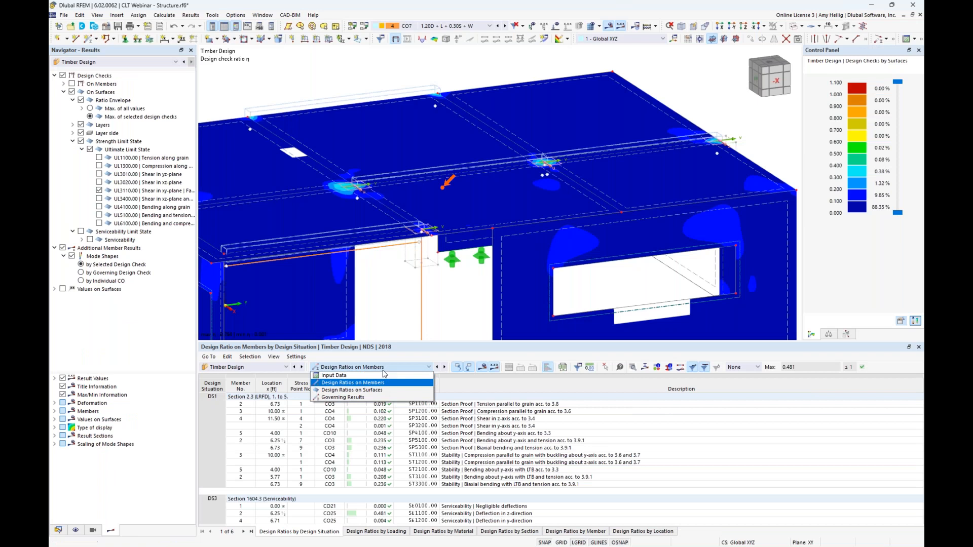
left_click(384, 393)
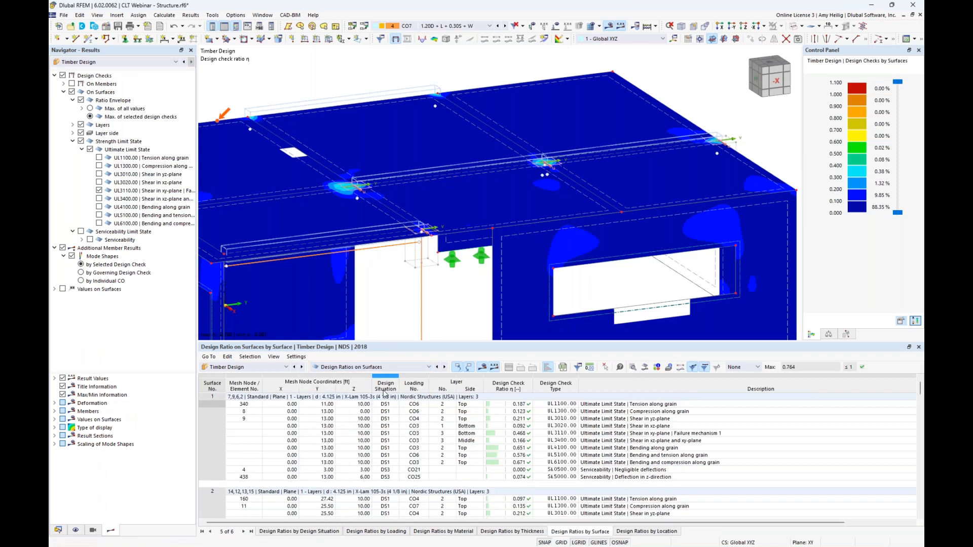
scroll(538, 433, "down", 7)
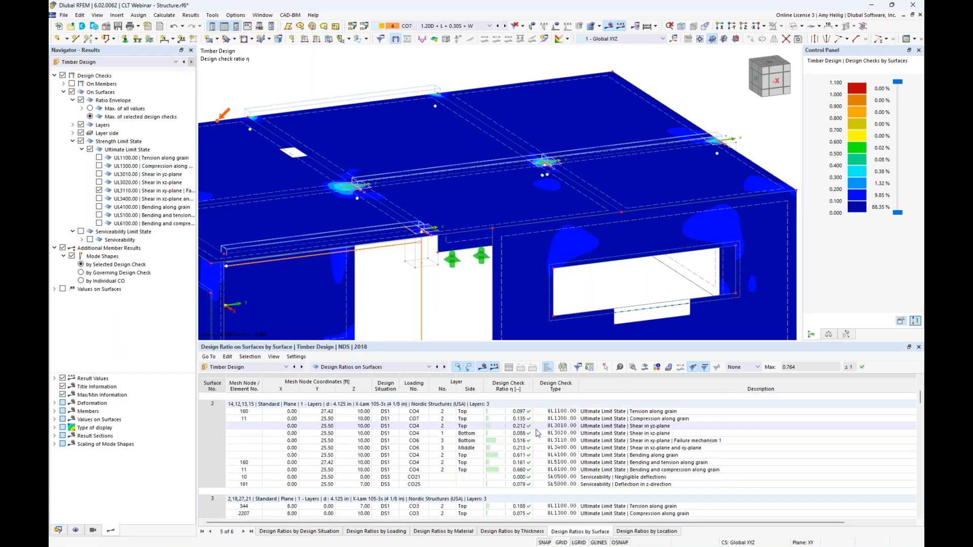
scroll(538, 434, "up", 5)
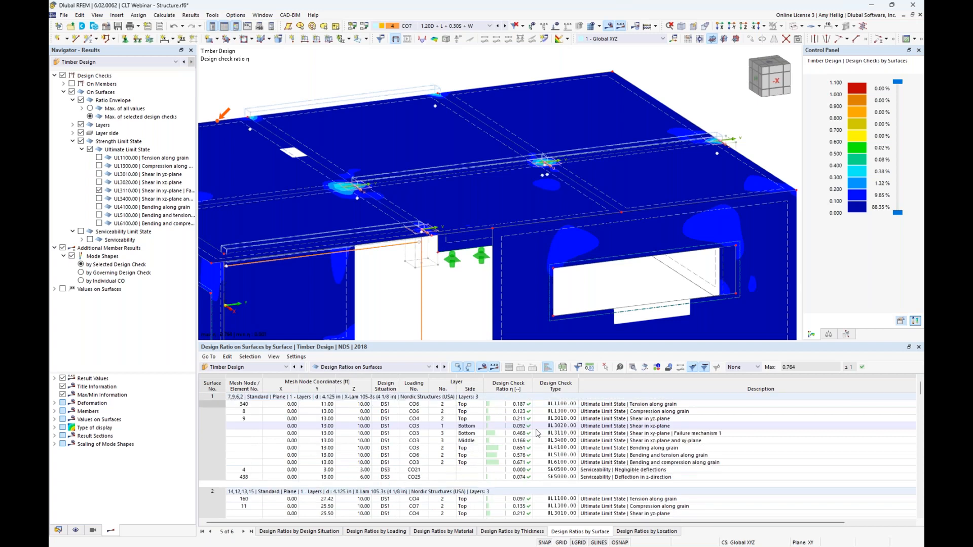
Replace the shear-only surface display with the ratio envelope of the maximum of all values on the whole model.
scroll(553, 297, "down", 5)
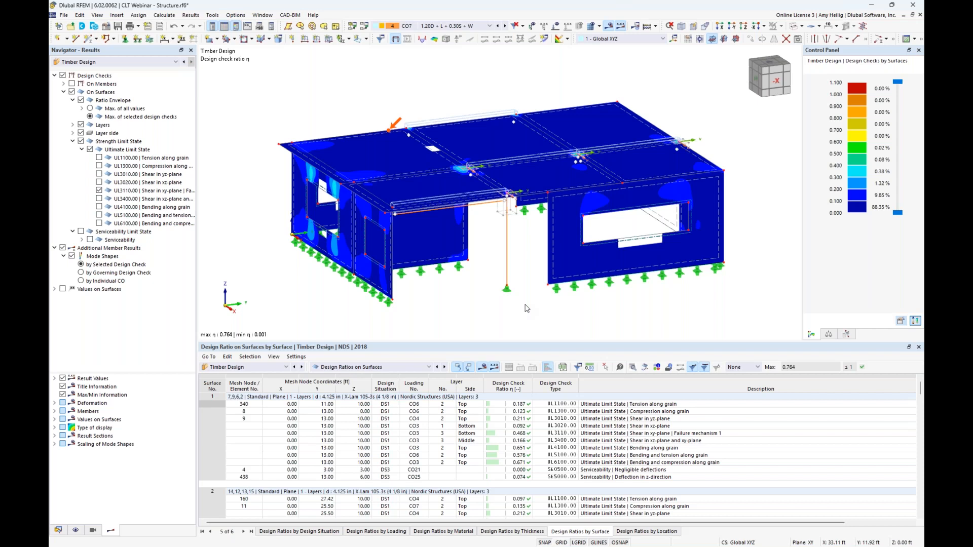
left_click(91, 150)
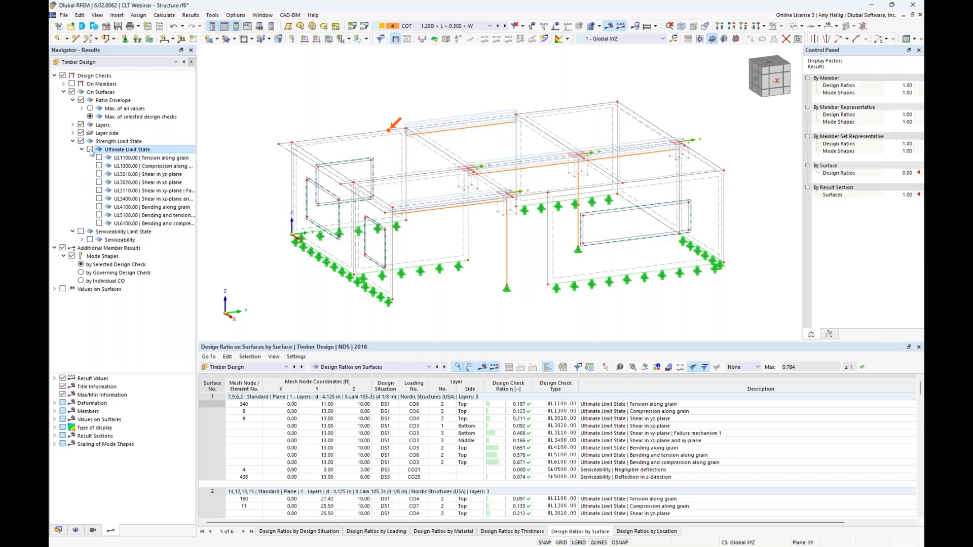
left_click(89, 150)
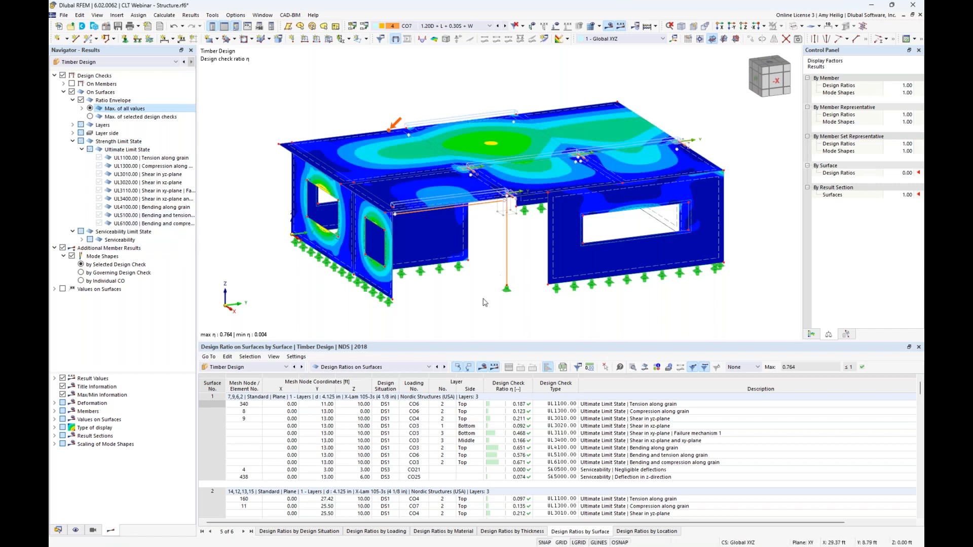
Enlarge the results table and review the design checks of surfaces 1 to 4, including where each governing ratio occurs and the ratio filter options.
left_click_drag(512, 343, 512, 295)
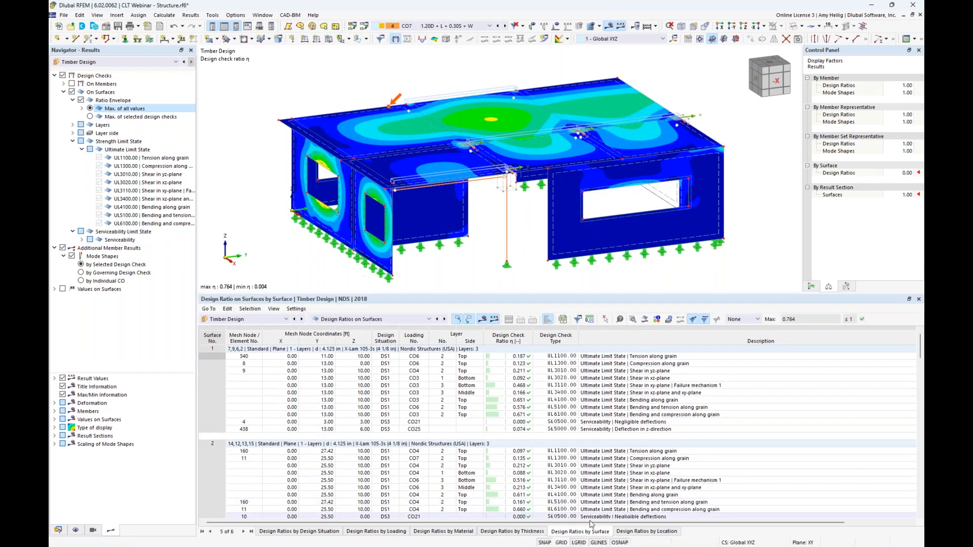
left_click(599, 364)
scroll(598, 385, "down", 2)
left_click(595, 422)
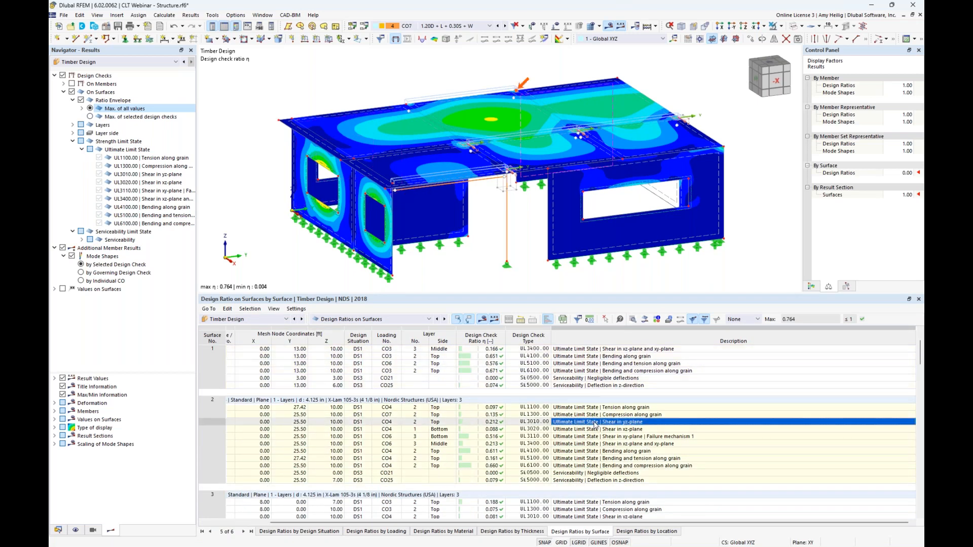
scroll(594, 426, "down", 3)
left_click(590, 458)
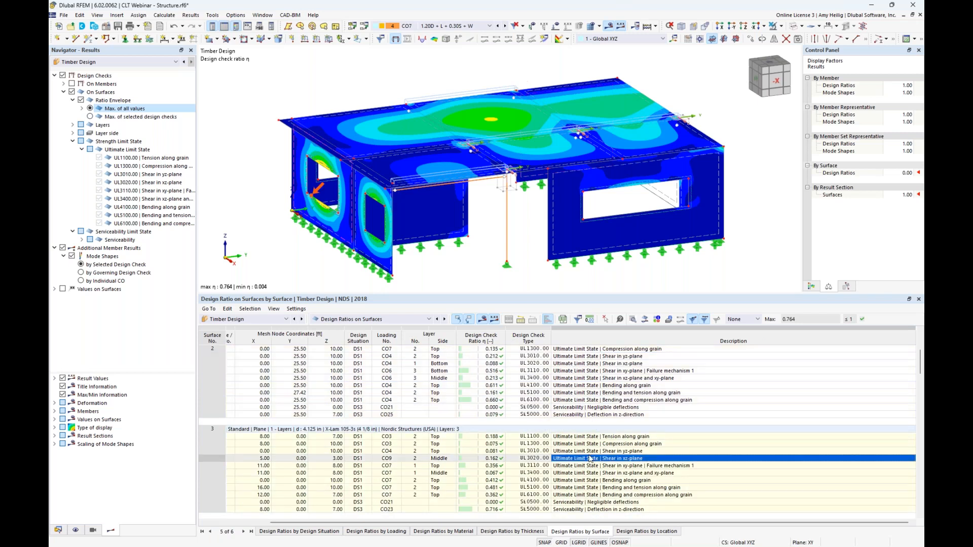
scroll(590, 459, "down", 4)
left_click(590, 480)
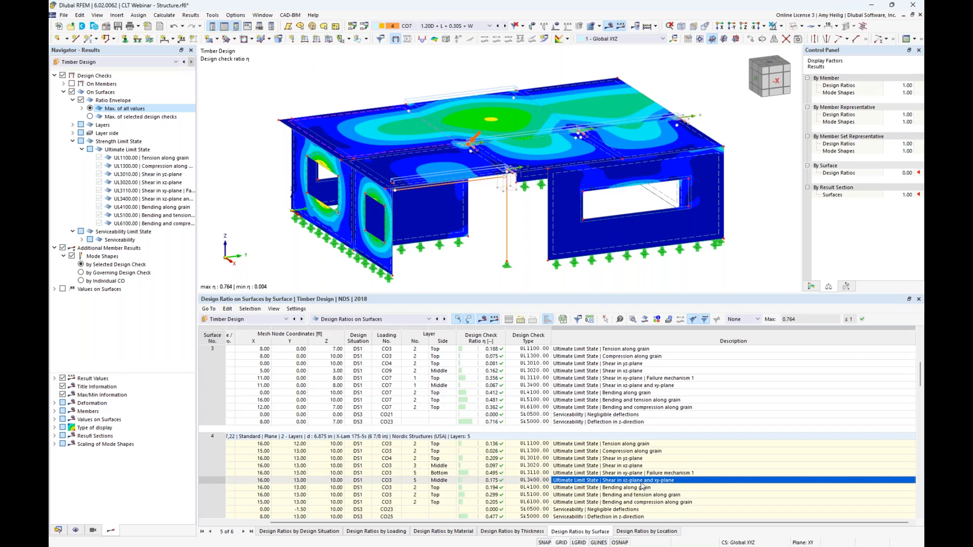
scroll(643, 485, "down", 2)
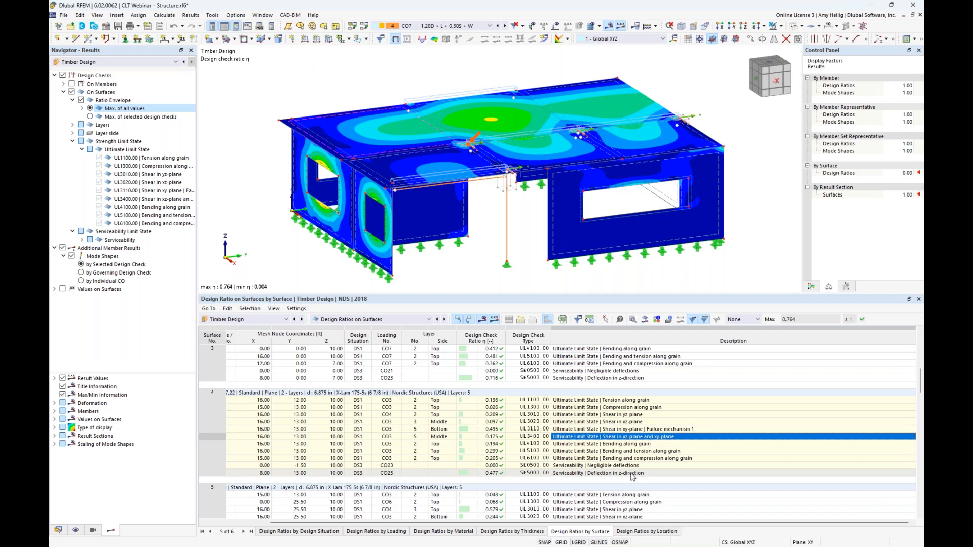
left_click(758, 320)
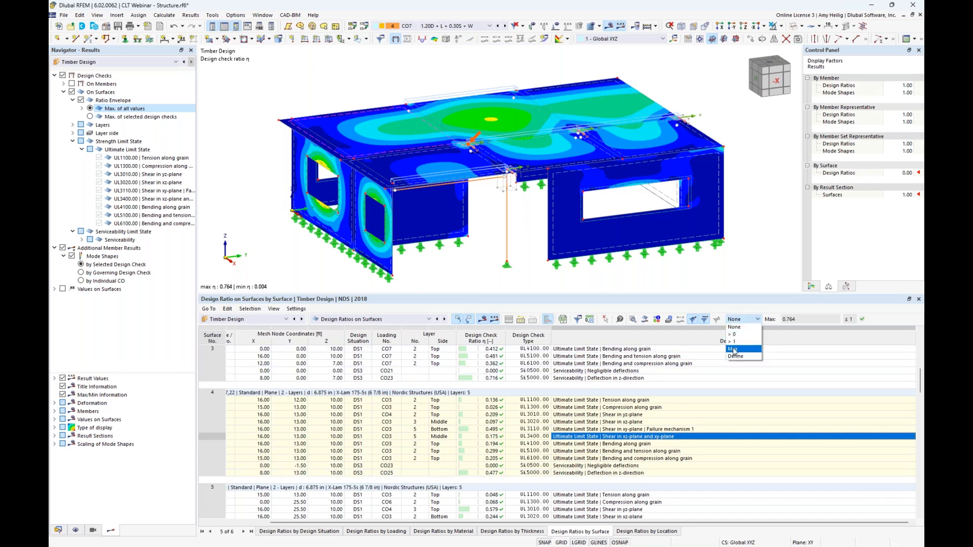
left_click(768, 317)
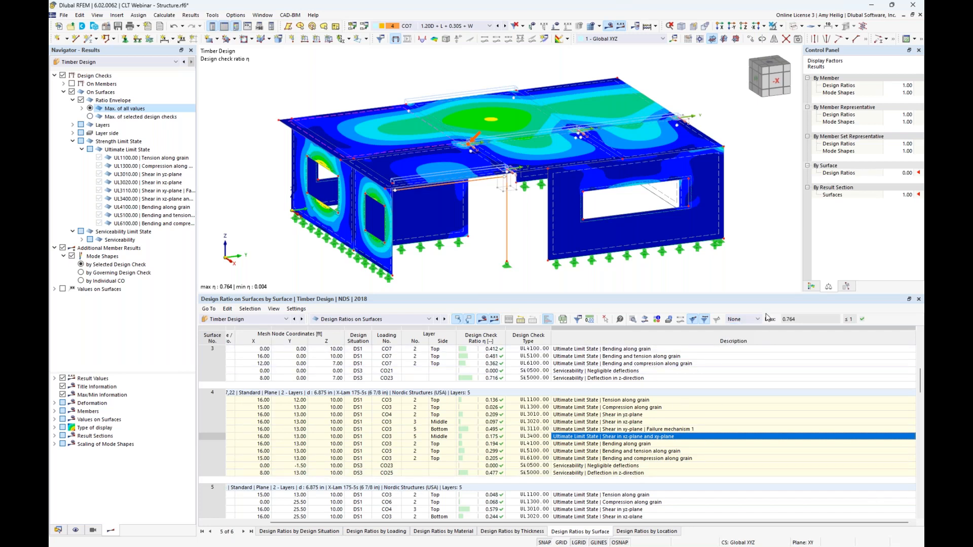
Review surface 4's UL3010.00 shear in yz-plane check details, including the expanded adjusted rolling shear design value and enlarged formulas.
left_click(616, 415)
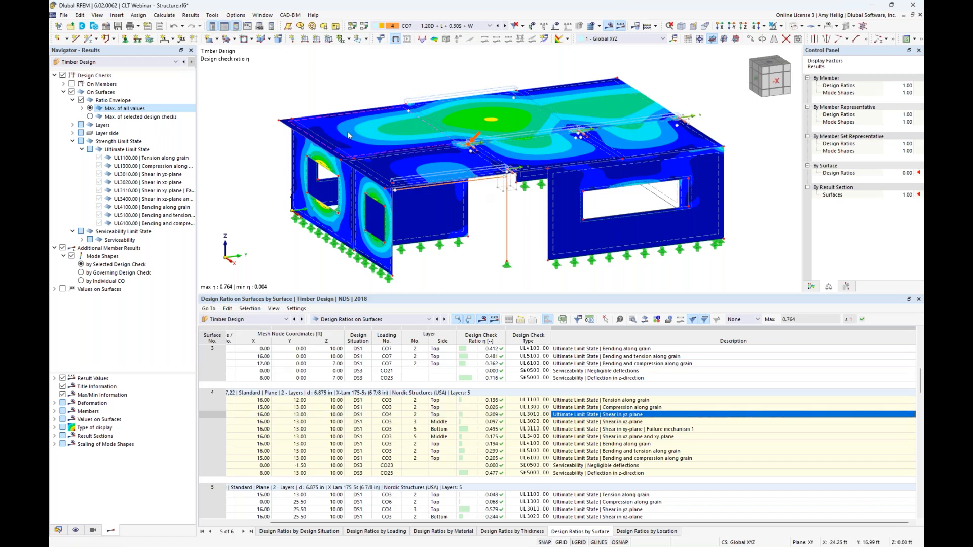
left_click(632, 320)
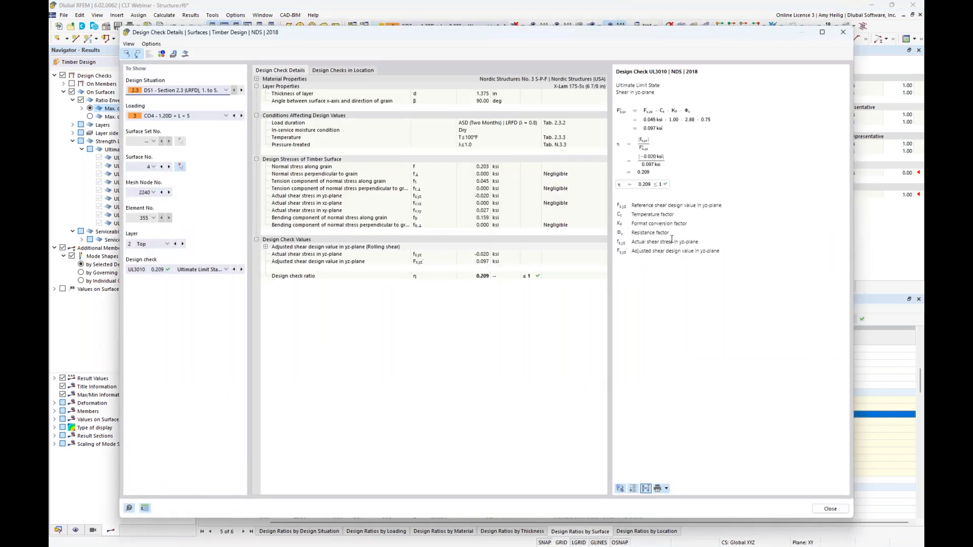
scroll(684, 167, "up", 4, "ctrl")
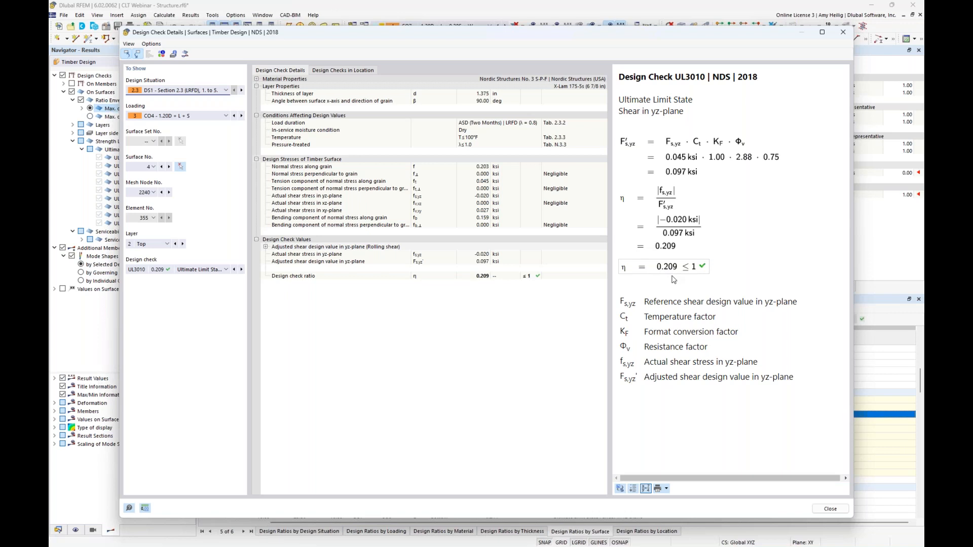
left_click(265, 247)
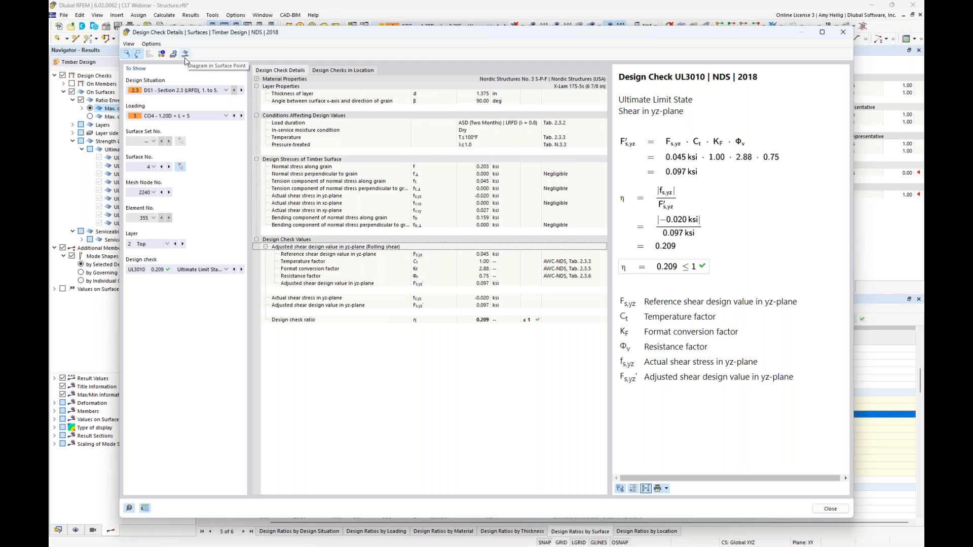
left_click(830, 509)
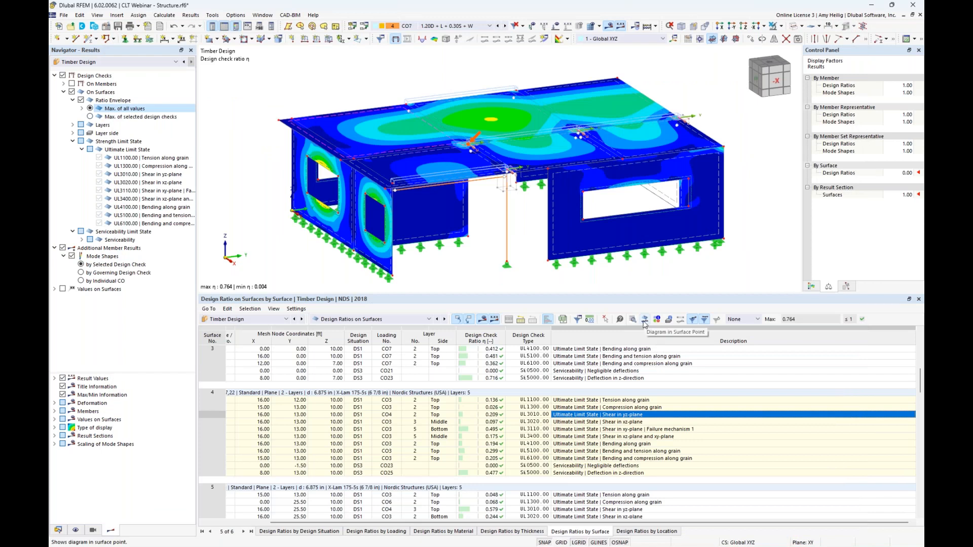
View the result diagram through surface 4's layers at the checked point, showing the yz shear stress instead of the design ratio.
left_click(644, 322)
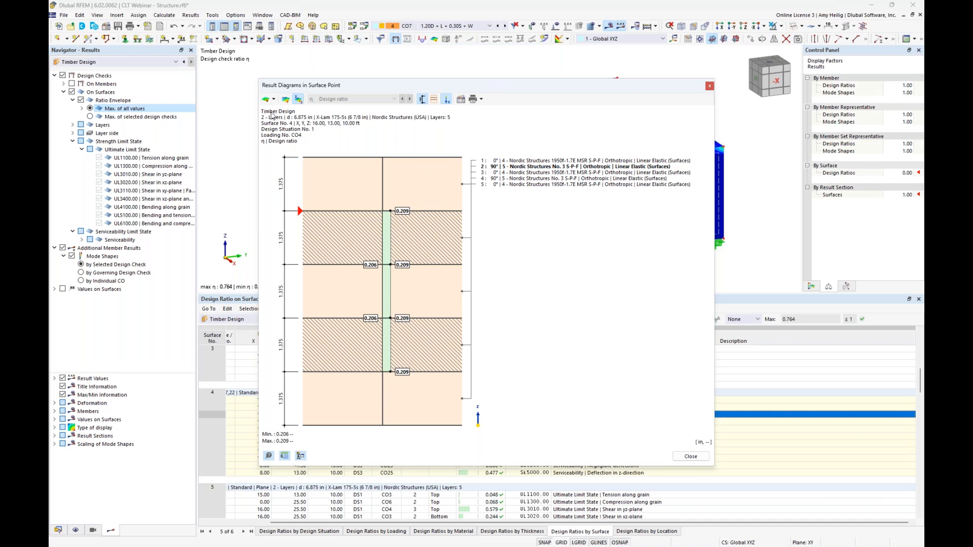
left_click(274, 99)
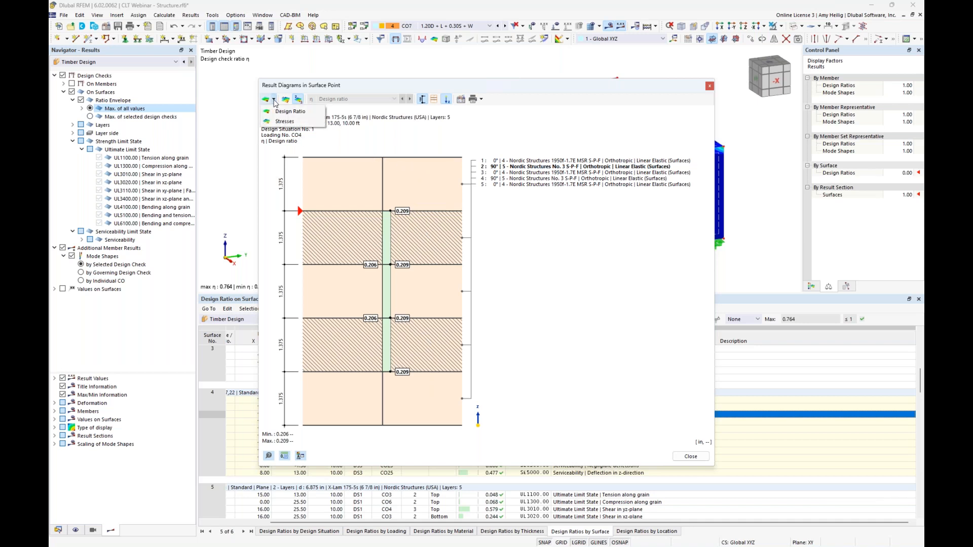
left_click(284, 121)
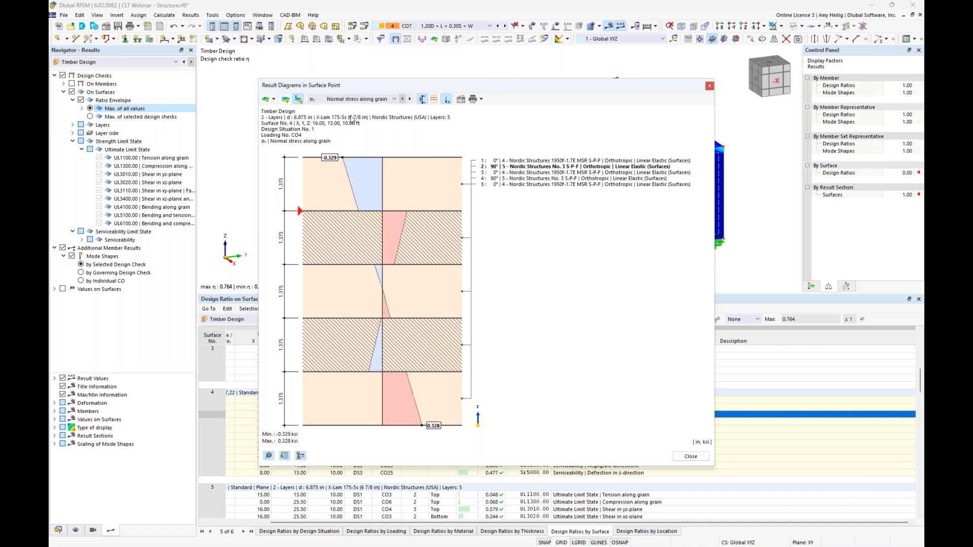
left_click(367, 100)
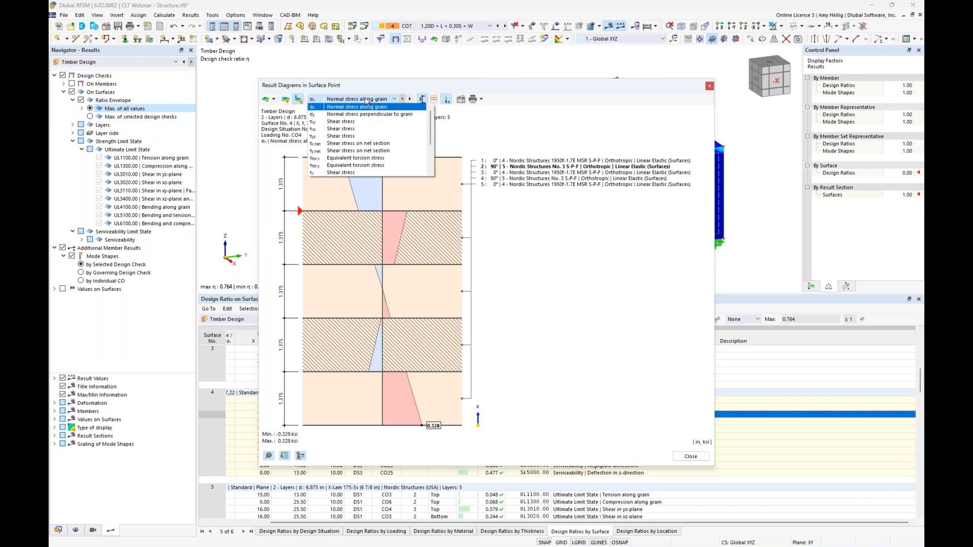
left_click(348, 137)
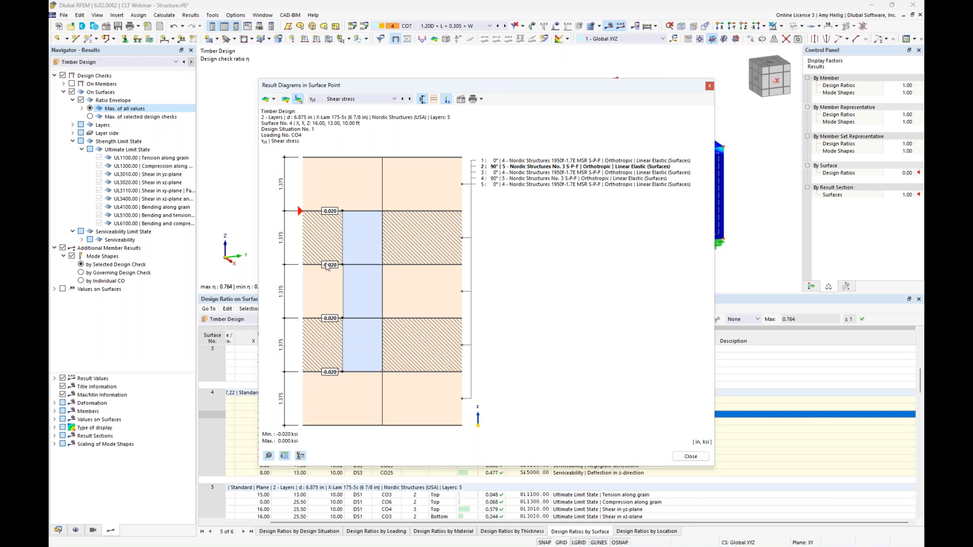
View the normal stress along grain and the τt shear stress in surface 4's layer result diagram, and close the diagram.
left_click(388, 101)
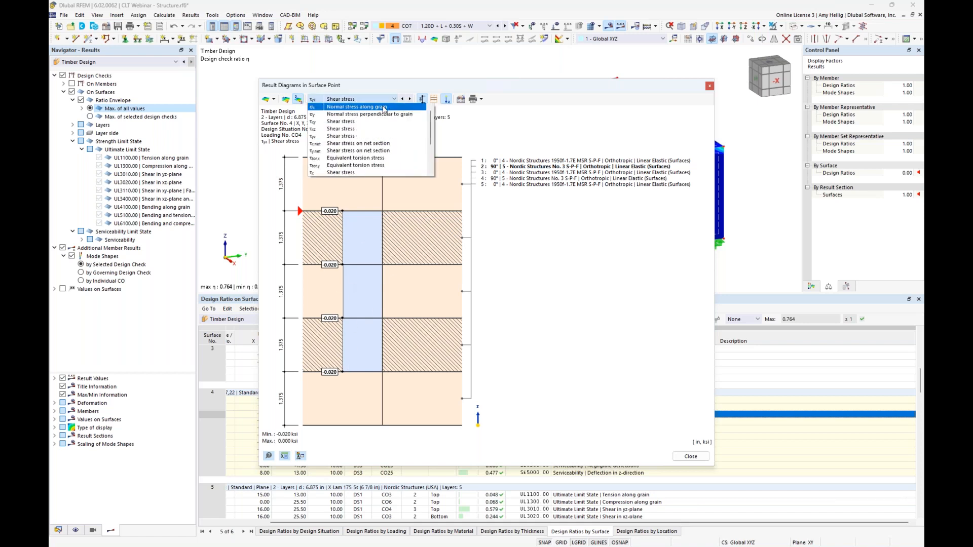
left_click(384, 108)
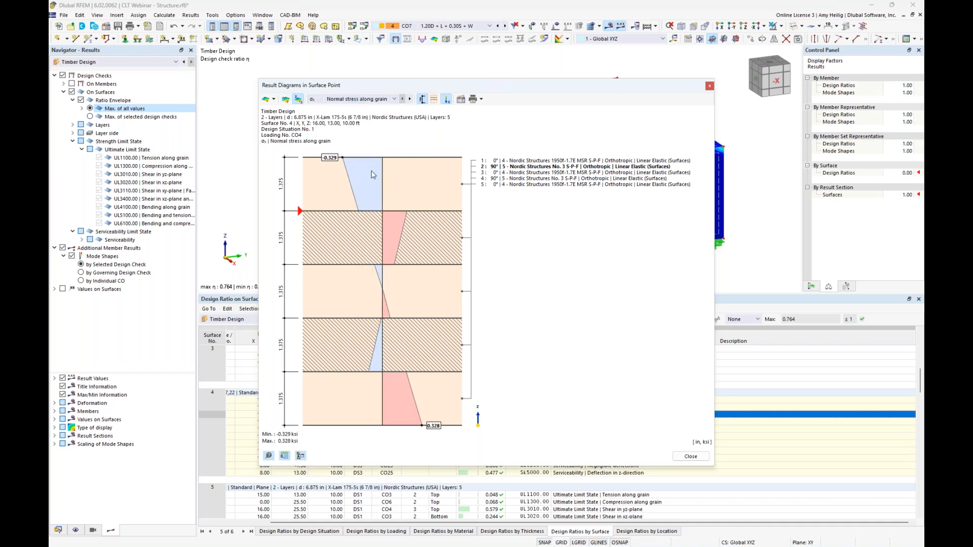
left_click(372, 100)
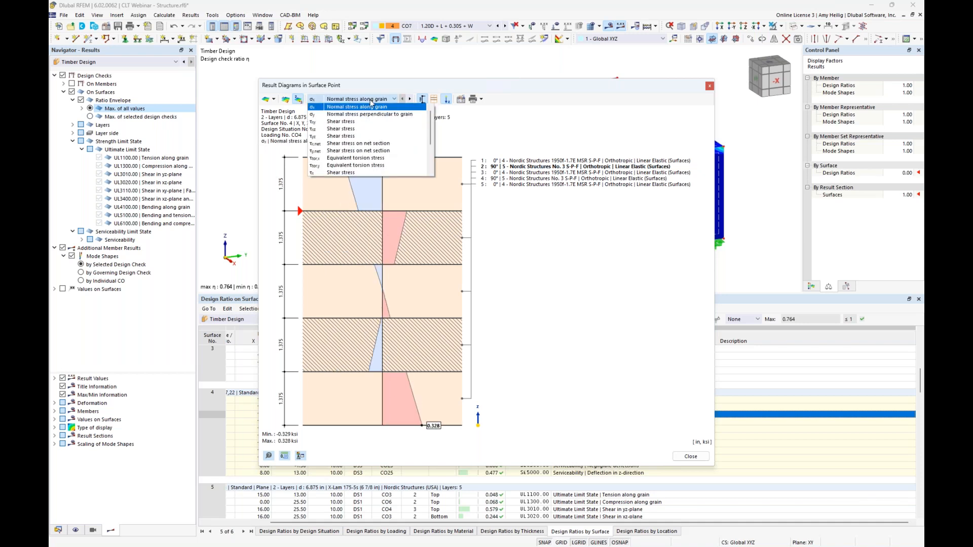
left_click(344, 173)
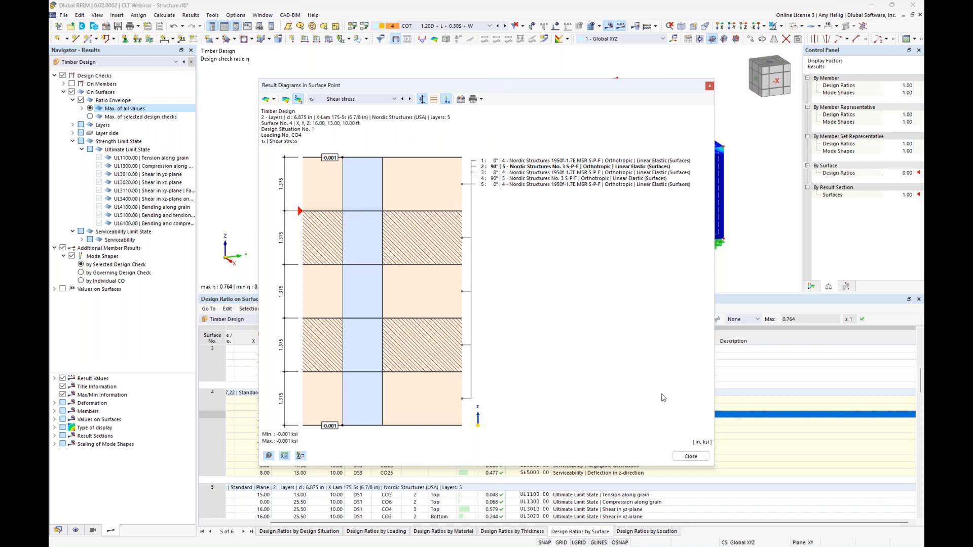
left_click(692, 457)
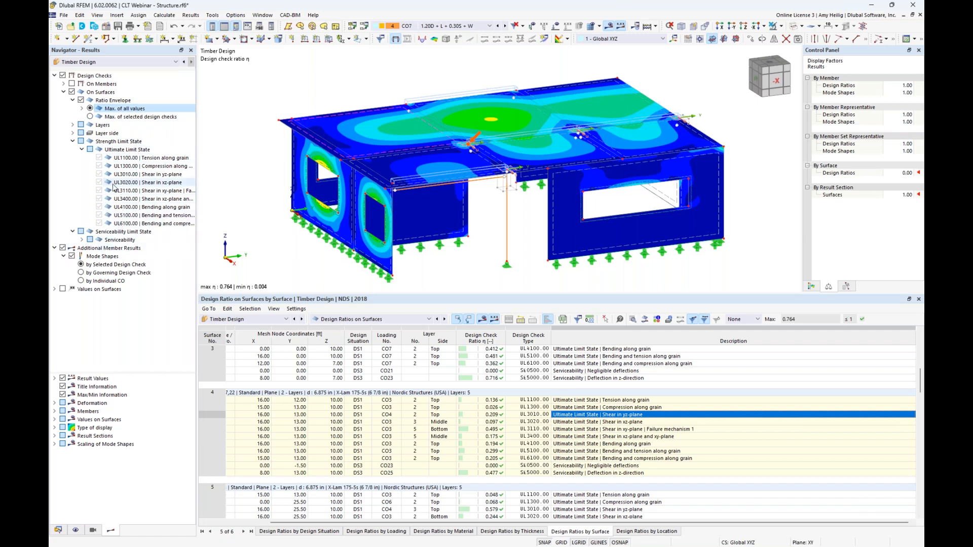
Display only the UL3010.00 shear in yz-plane ratios on the surfaces, excluding serviceability and additional member results, and inspect the roof's supports.
left_click(91, 117)
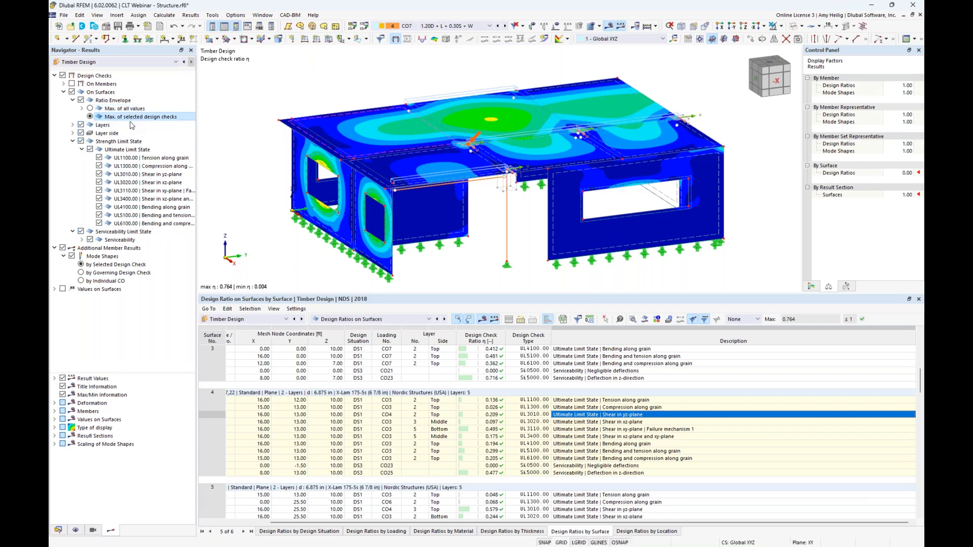
left_click(63, 248)
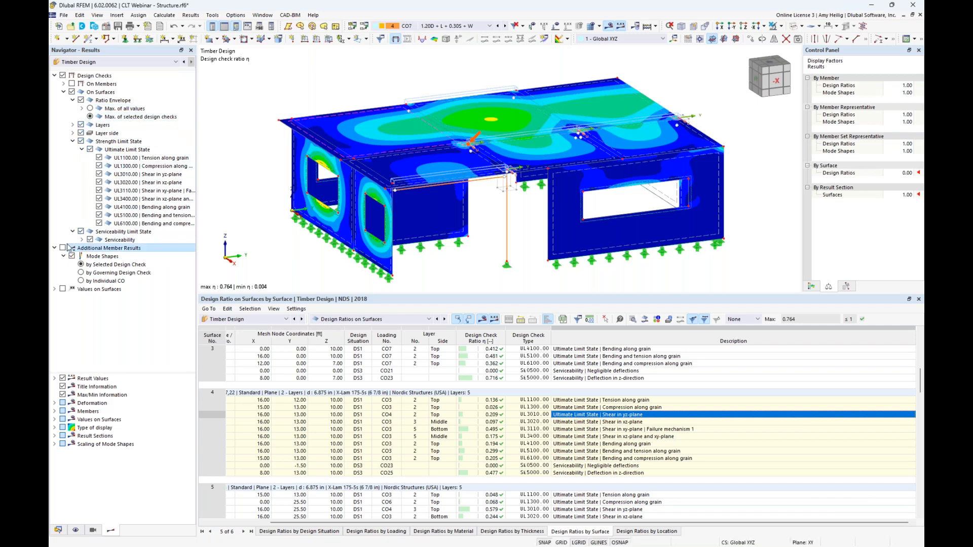
left_click(90, 150)
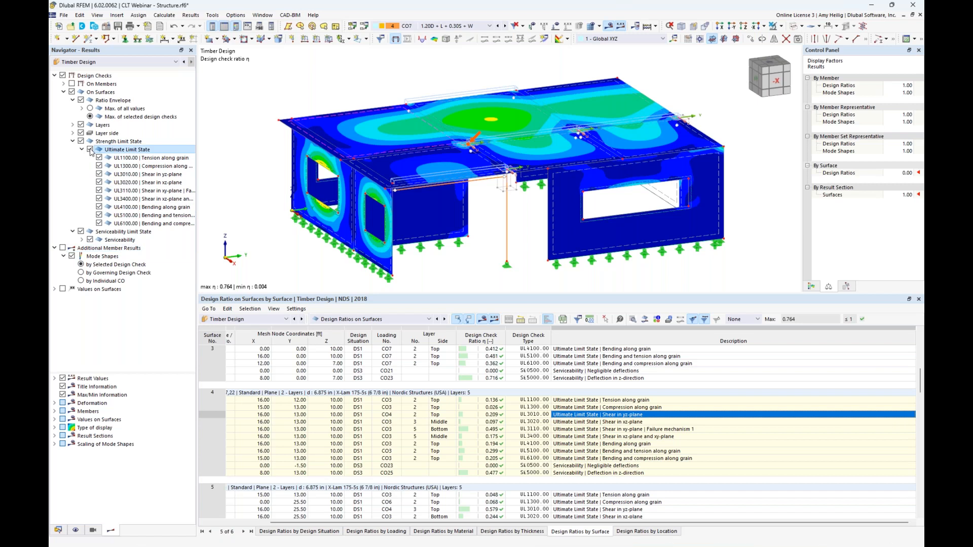
left_click(100, 175)
left_click(99, 175)
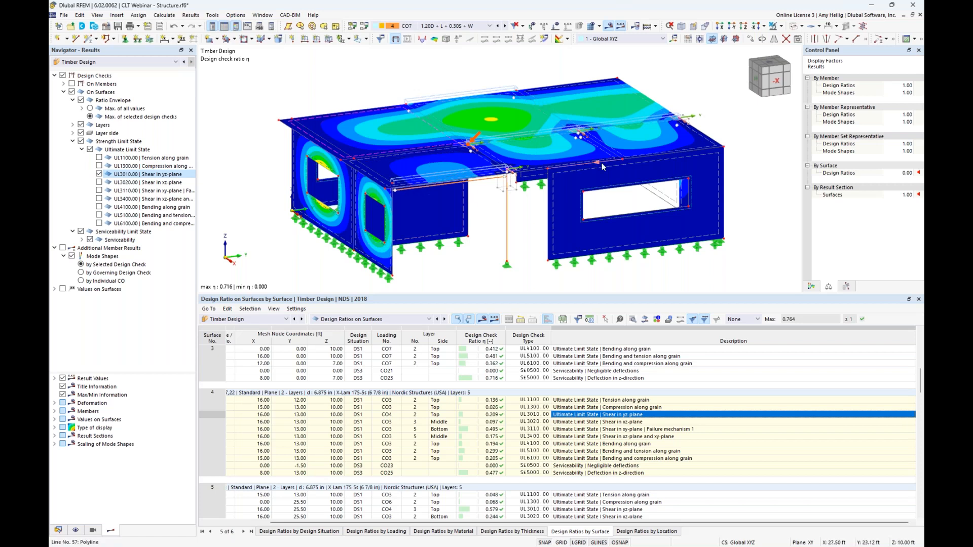
left_click(81, 233)
left_click(81, 233)
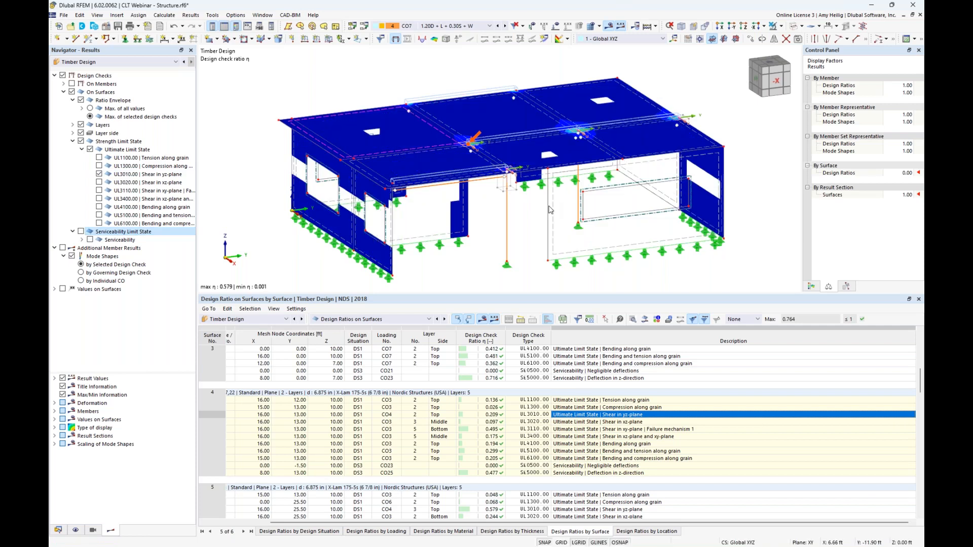
scroll(567, 138, "up", 5)
scroll(567, 138, "up", 2)
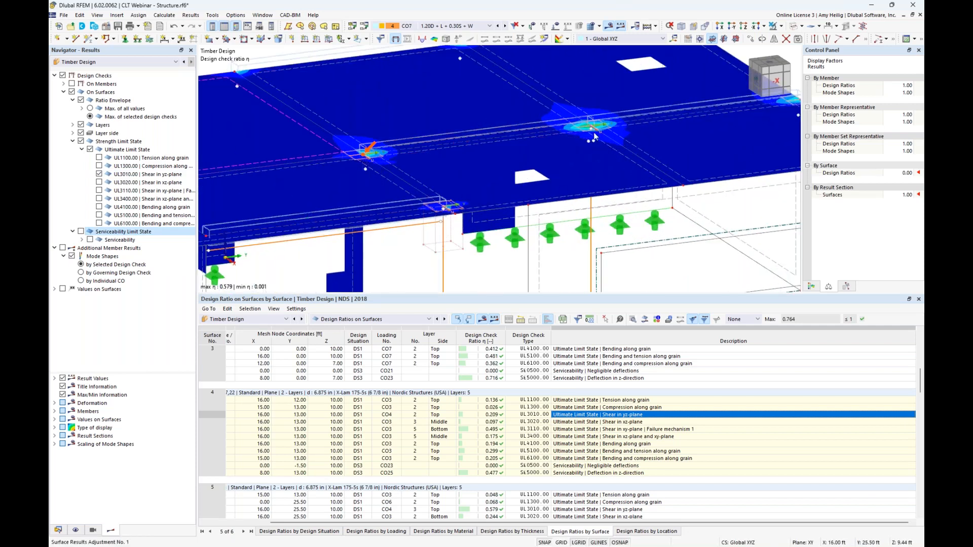
scroll(437, 192, "down", 2)
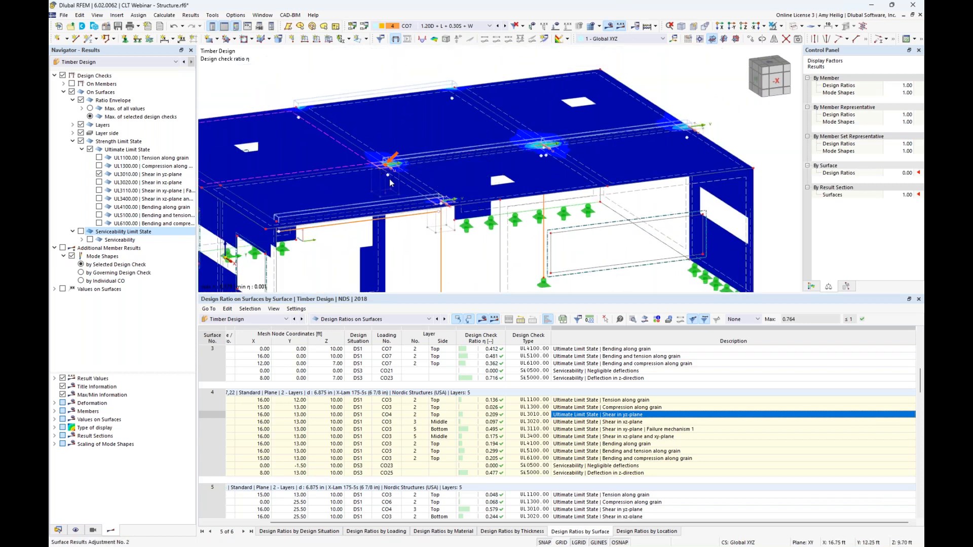
Display only the serviceability design ratios on the surfaces of the whole model, together with the color scale.
left_click(80, 142)
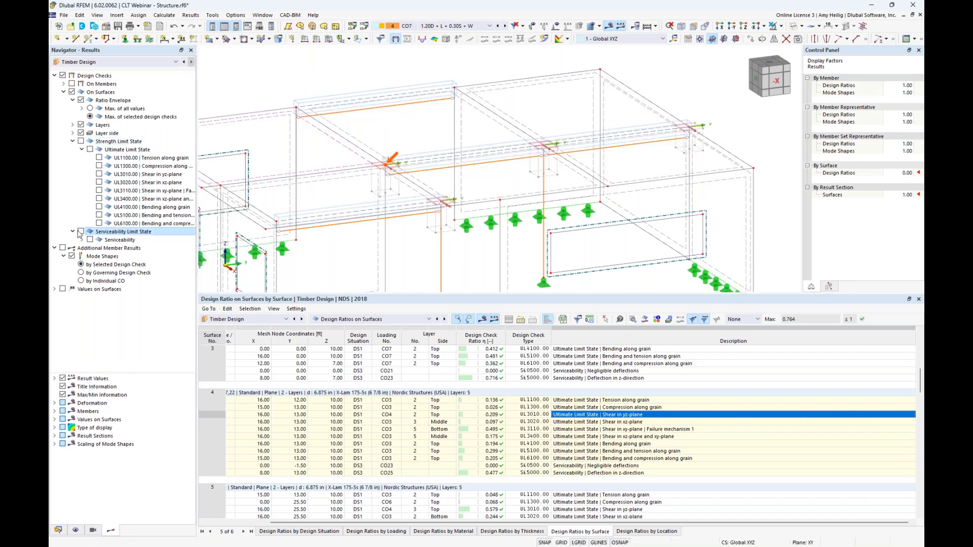
left_click(81, 231)
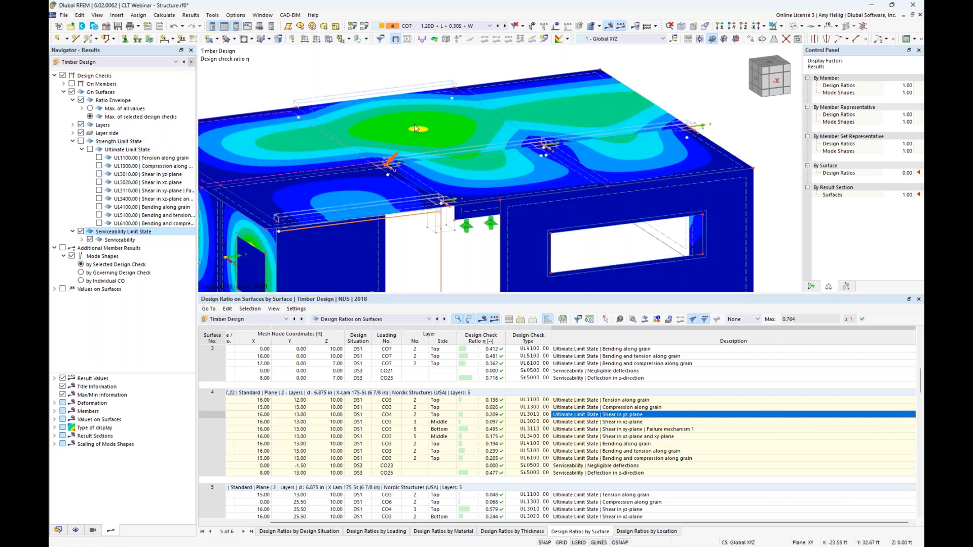
left_click(811, 286)
middle_click_drag(405, 221, 439, 218)
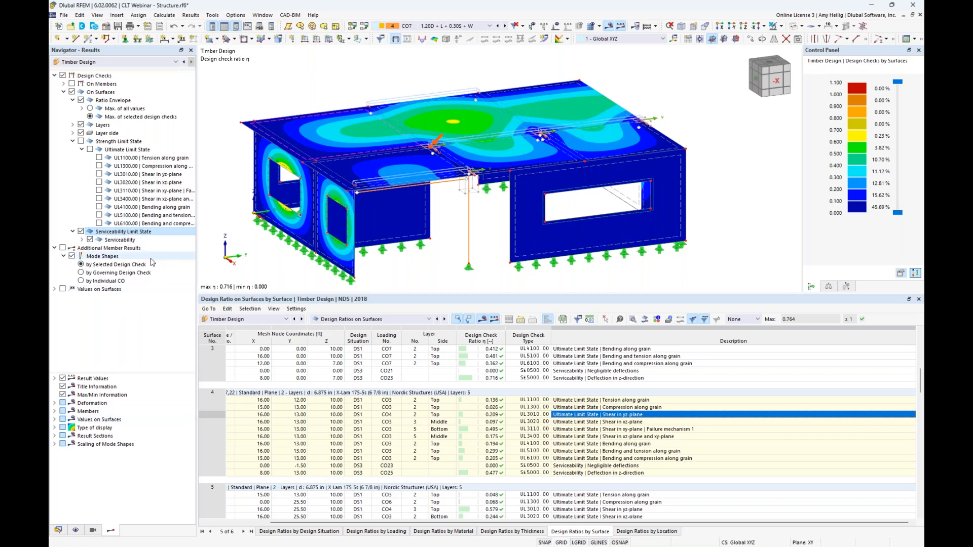
Show the static analysis total displacement |u| of the whole structure for load combination CO2.
left_click(107, 62)
left_click(104, 70)
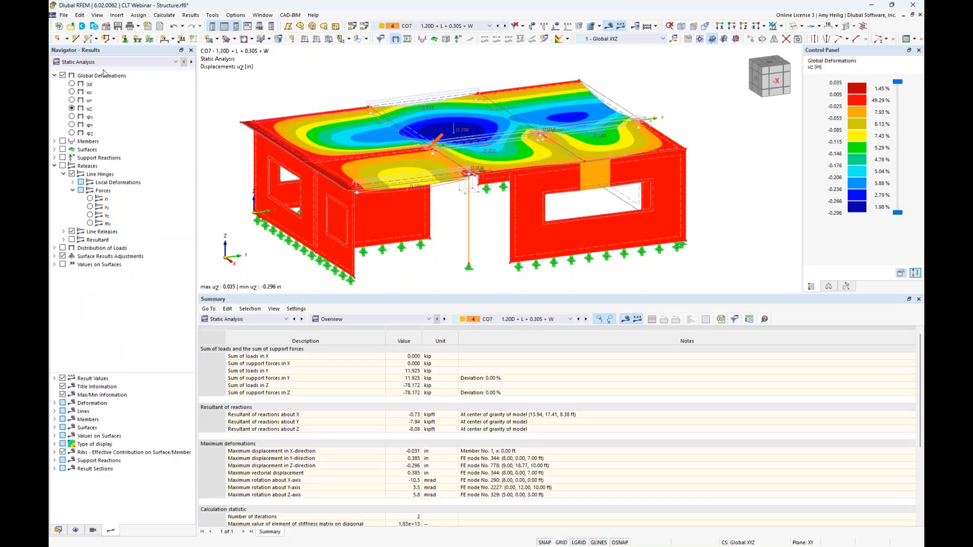
left_click(72, 83)
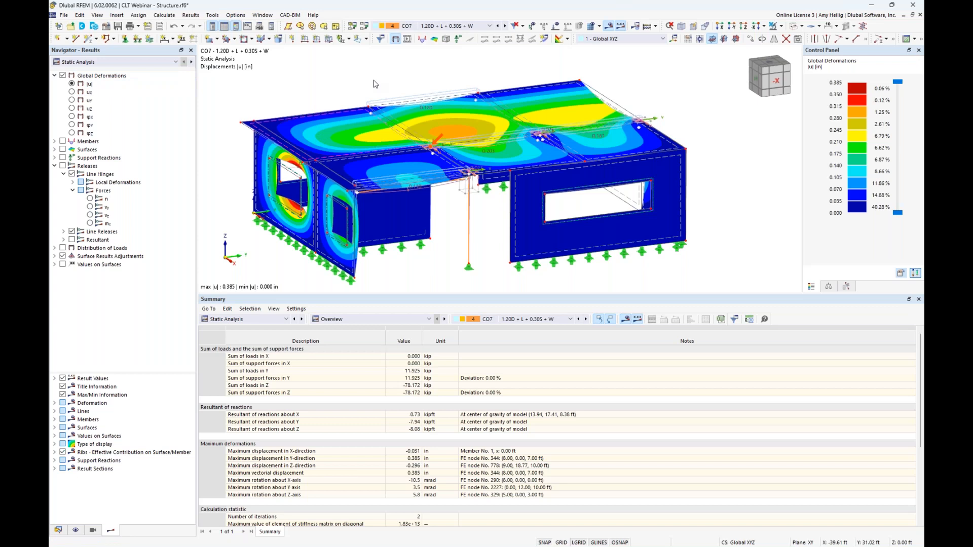
left_click(446, 26)
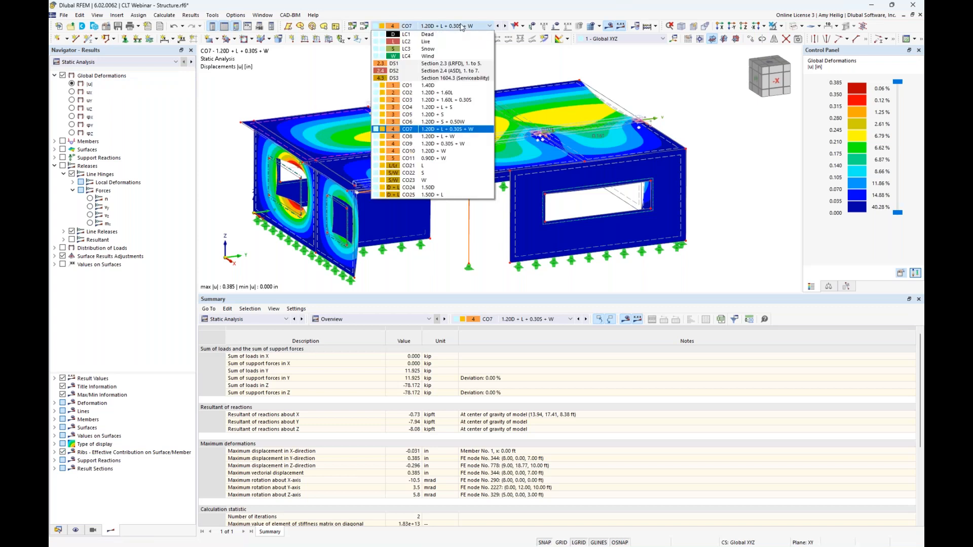
left_click(456, 95)
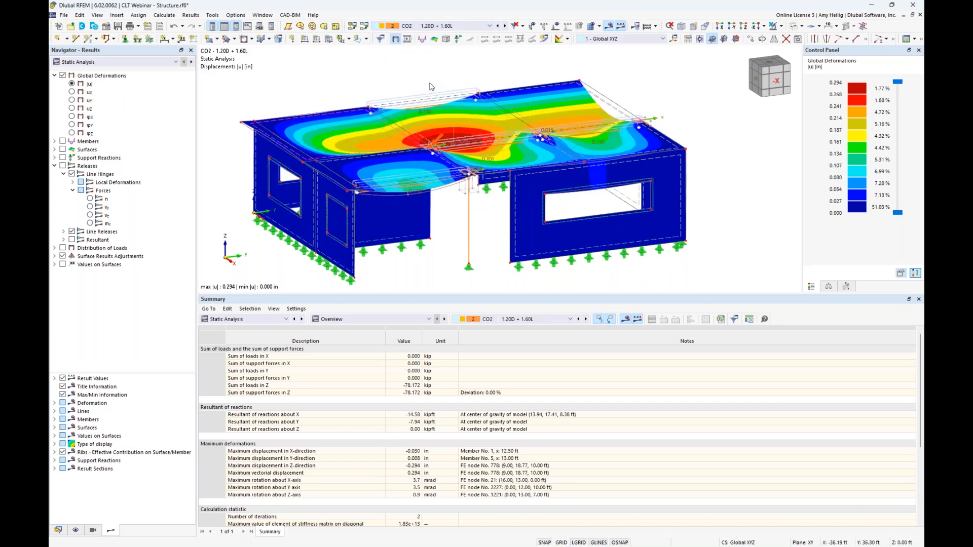
scroll(450, 89, "down", 2)
mouse_move(324, 111)
middle_mouse_down("ctrl")
mouse_move(357, 115)
mouse_move(330, 119)
middle_mouse_up("ctrl")
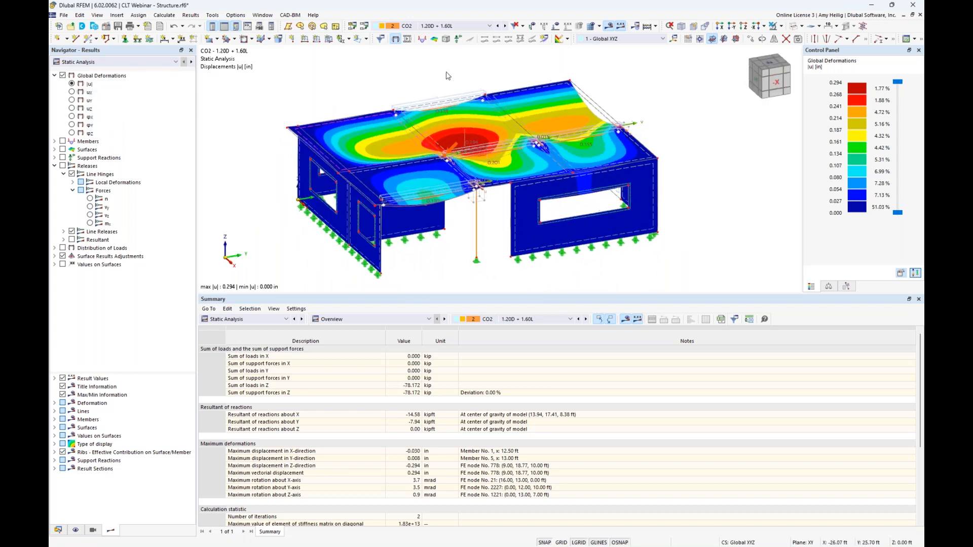
Compare the total displacements for load combinations CO3 to CO6, and return to CO2.
left_click(505, 25)
left_click(506, 26)
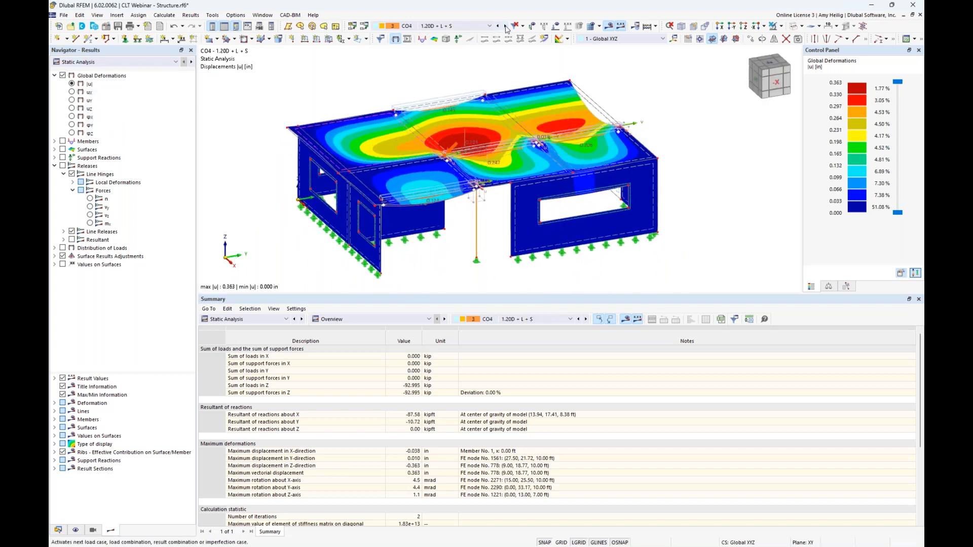
left_click(505, 27)
left_click(505, 26)
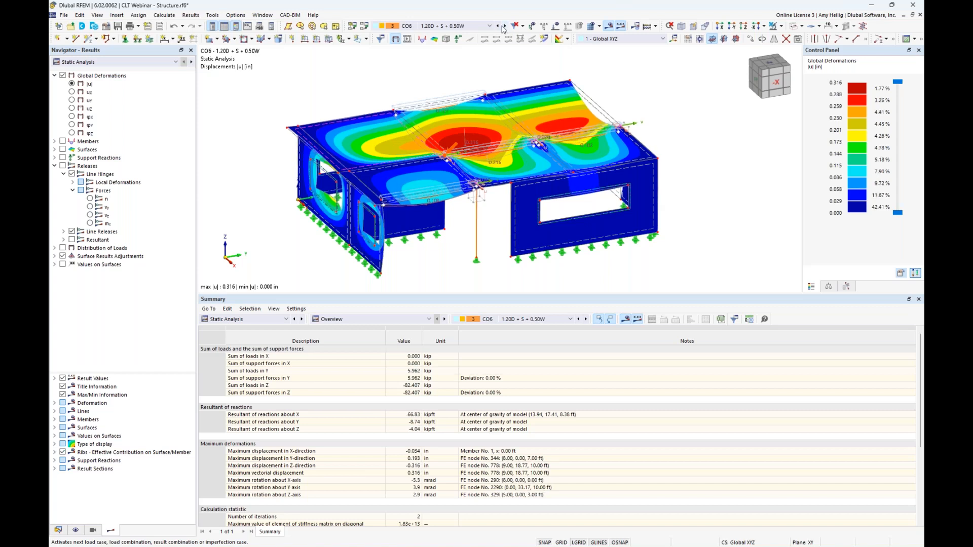
left_click(459, 26)
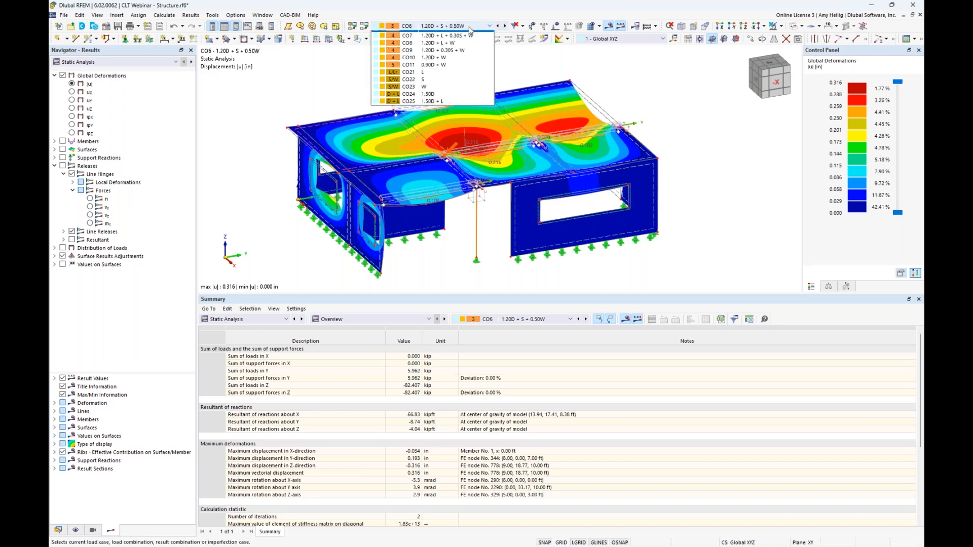
left_click(455, 93)
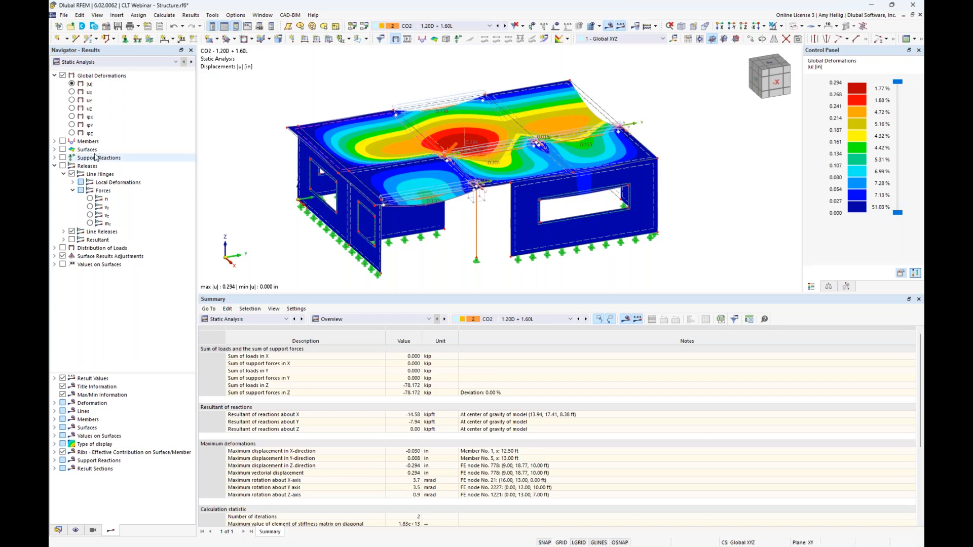
Replace the global deformation display with the surface results for CO2, collapsing the result categories that are not needed.
left_click(63, 76)
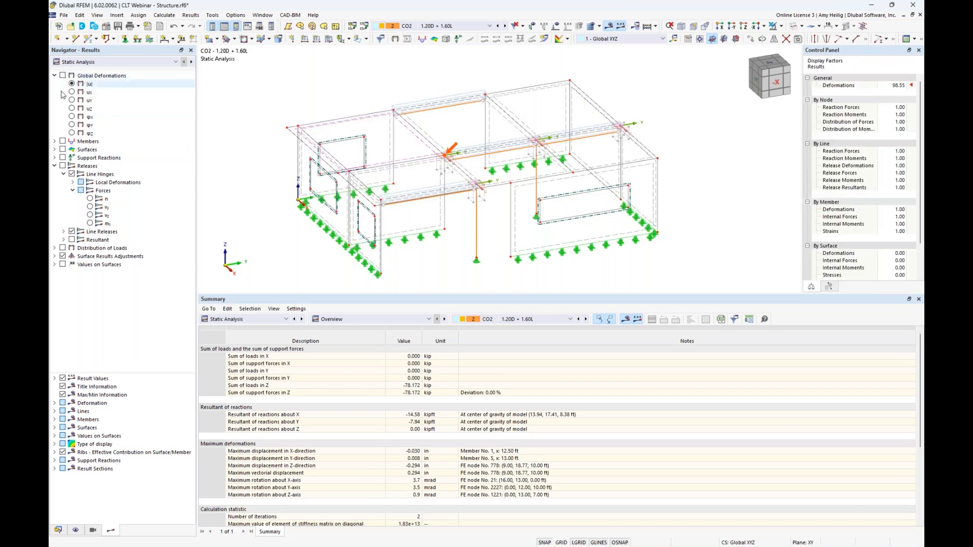
left_click(54, 75)
left_click(54, 108)
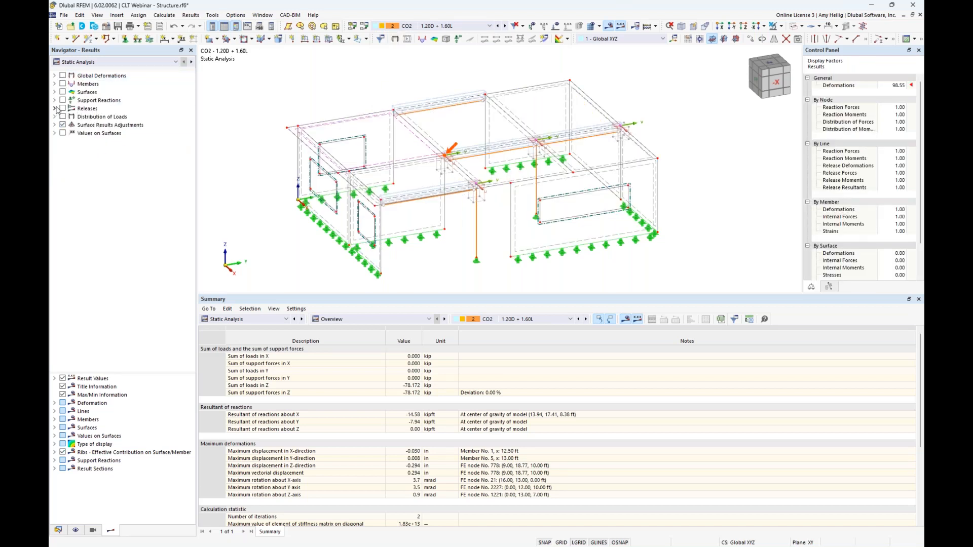
left_click(54, 92)
left_click(63, 92)
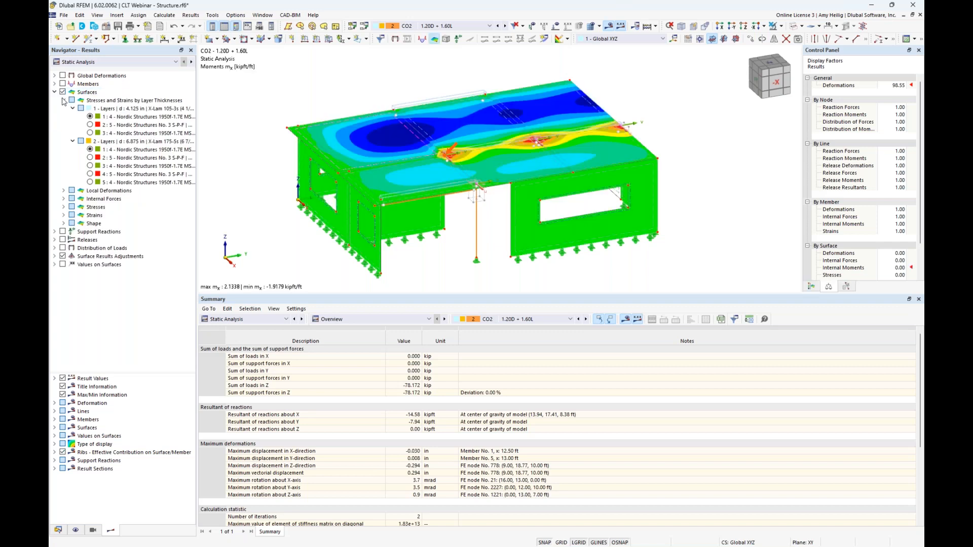
left_click(63, 100)
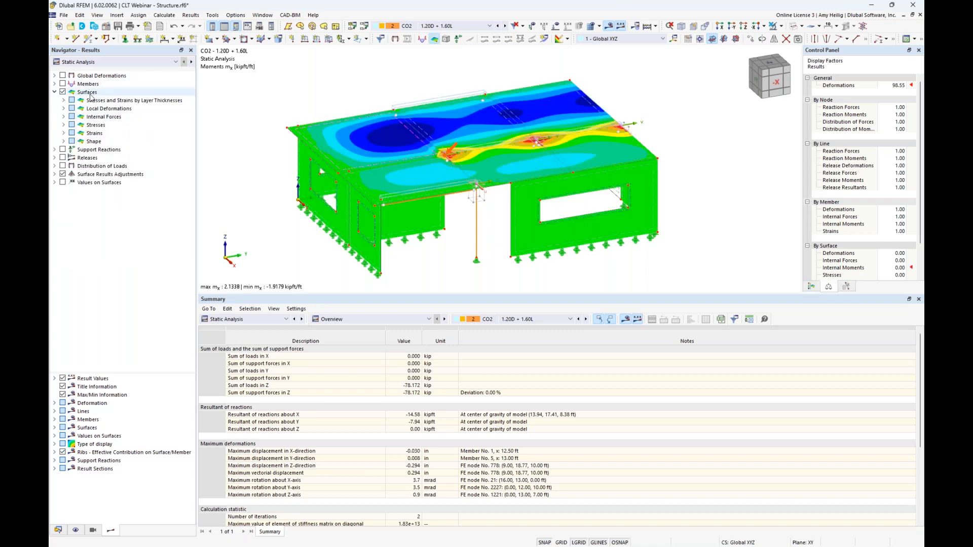
View the surfaces' basic internal forces for CO2: the moment my and the shear forces vx and vy.
left_click(64, 118)
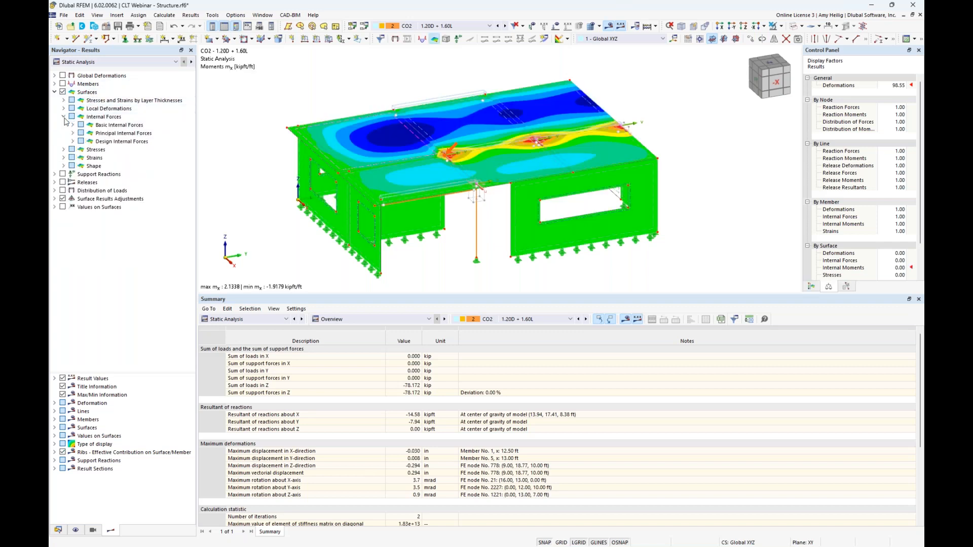
left_click(72, 125)
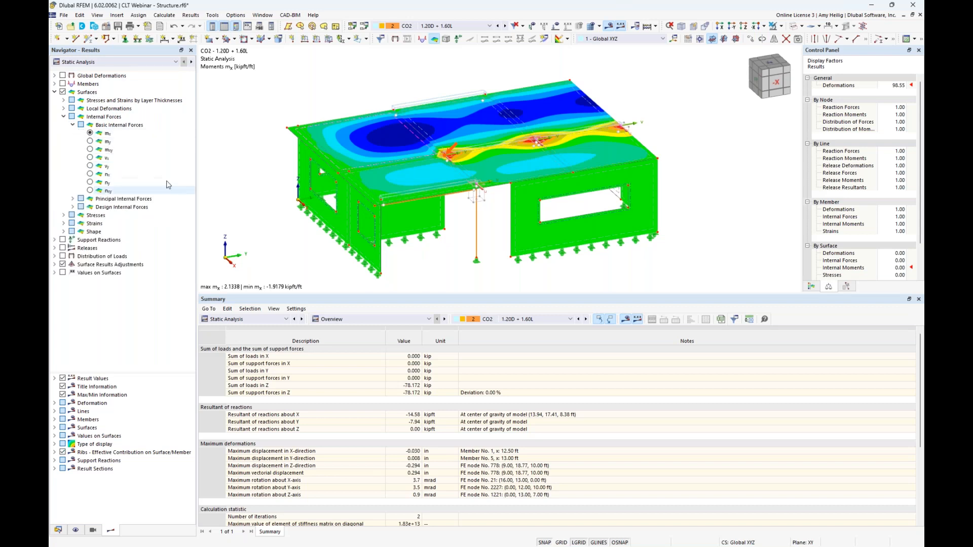
left_click(89, 142)
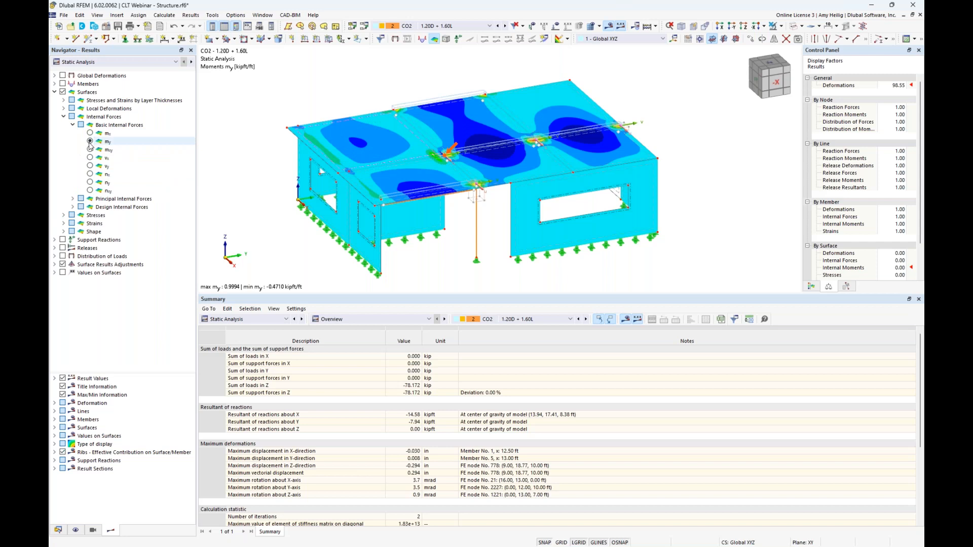
left_click(89, 157)
left_click(90, 167)
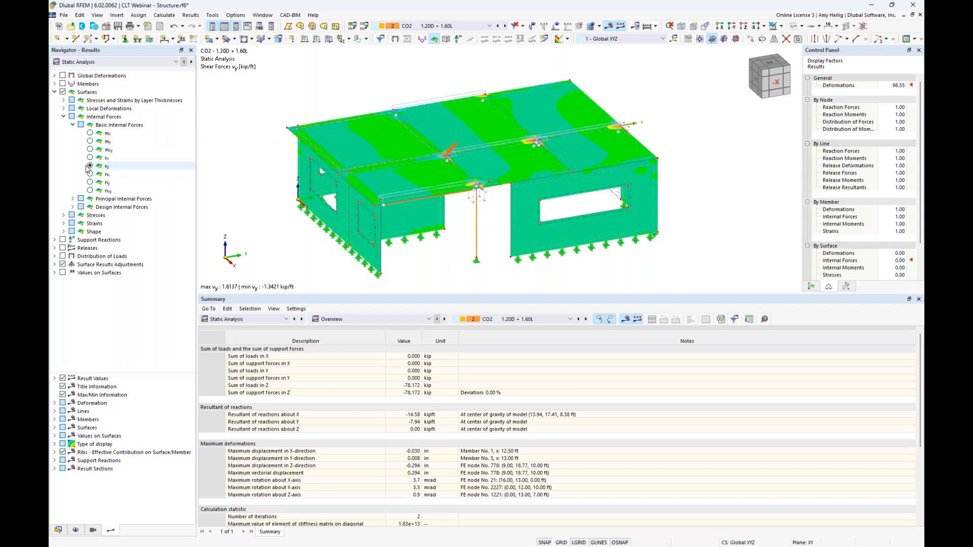
Display the basic axial stress σx,+ on the surfaces instead of the internal forces.
left_click(64, 116)
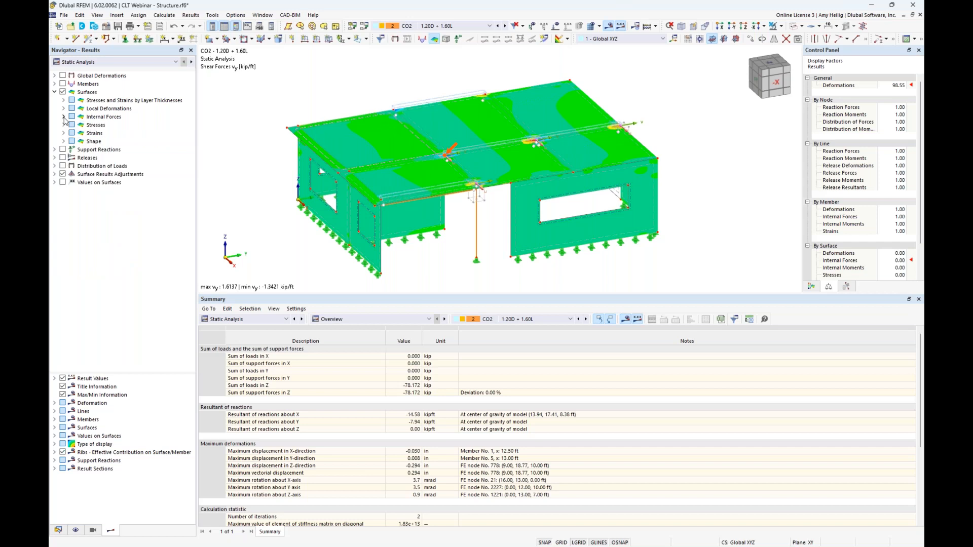
left_click(64, 124)
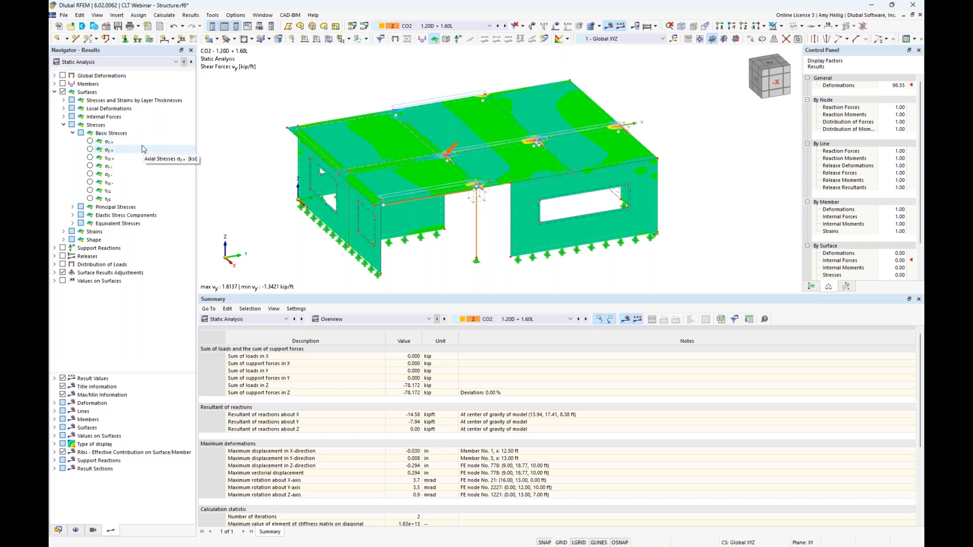
left_click(90, 142)
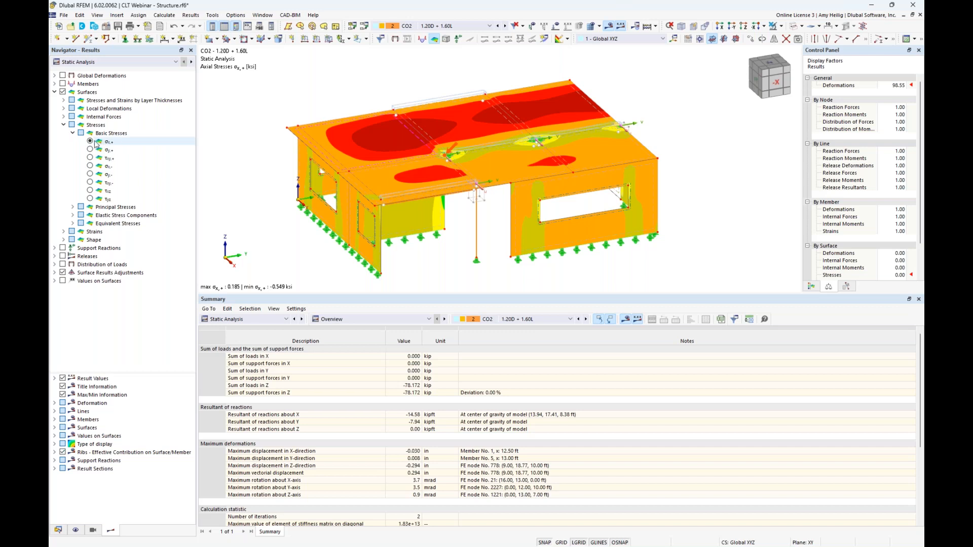
Expand the surface stresses by layer thickness and isolate the roof with its related objects, showing the hidden objects in the background.
middle_click_drag(241, 198, 272, 194)
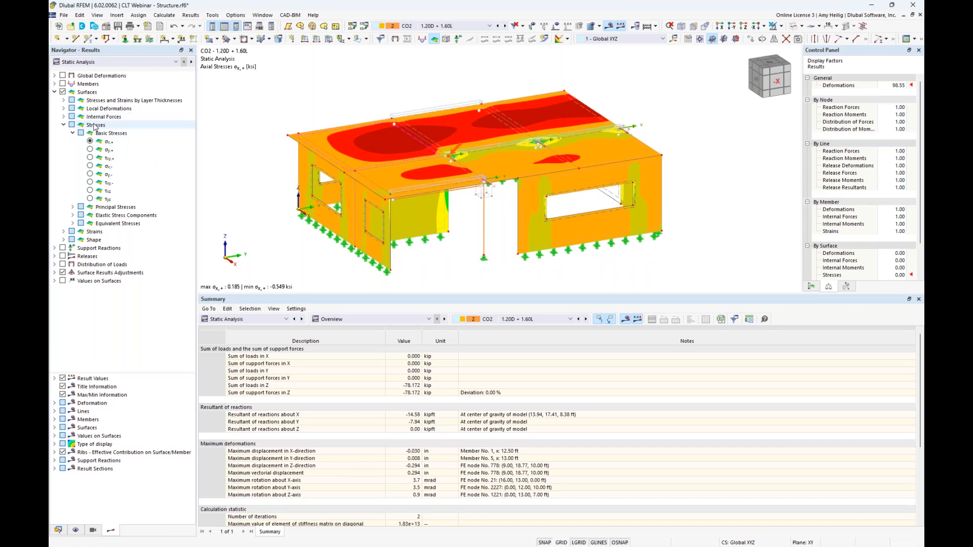
left_click(63, 100)
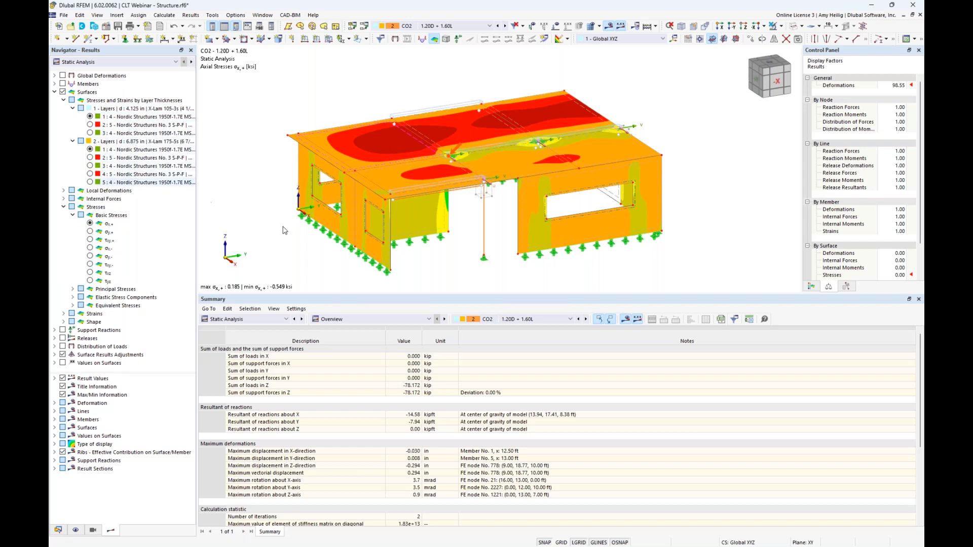
middle_click_drag(478, 272, 420, 236, "ctrl")
left_click_drag(323, 134, 629, 171)
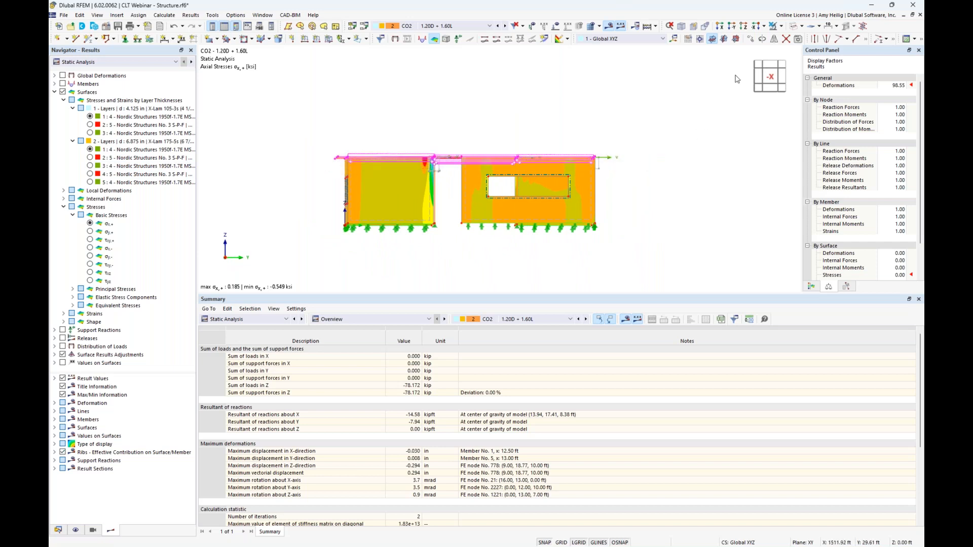
left_click(781, 26)
left_click(786, 39)
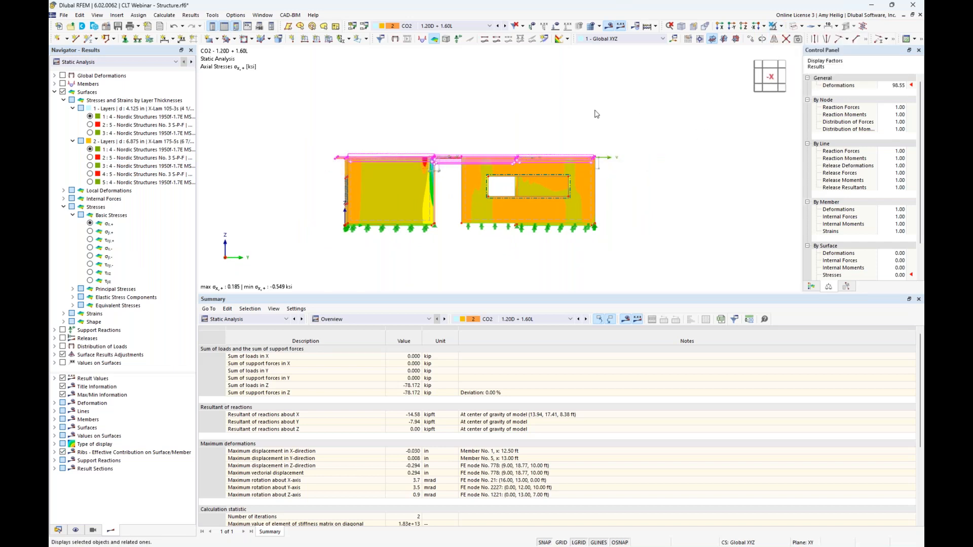
right_click(449, 122)
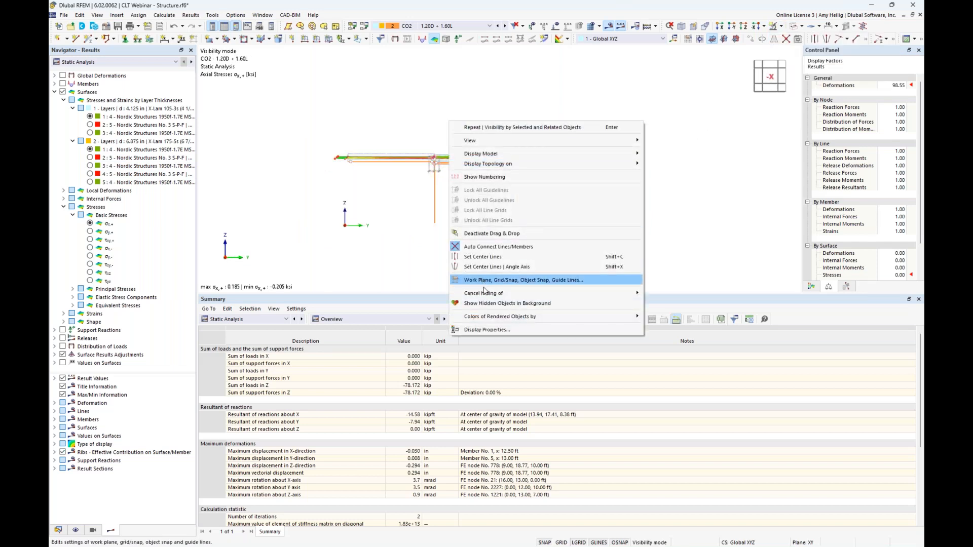
left_click(486, 303)
middle_click_drag(405, 213, 449, 234, "ctrl")
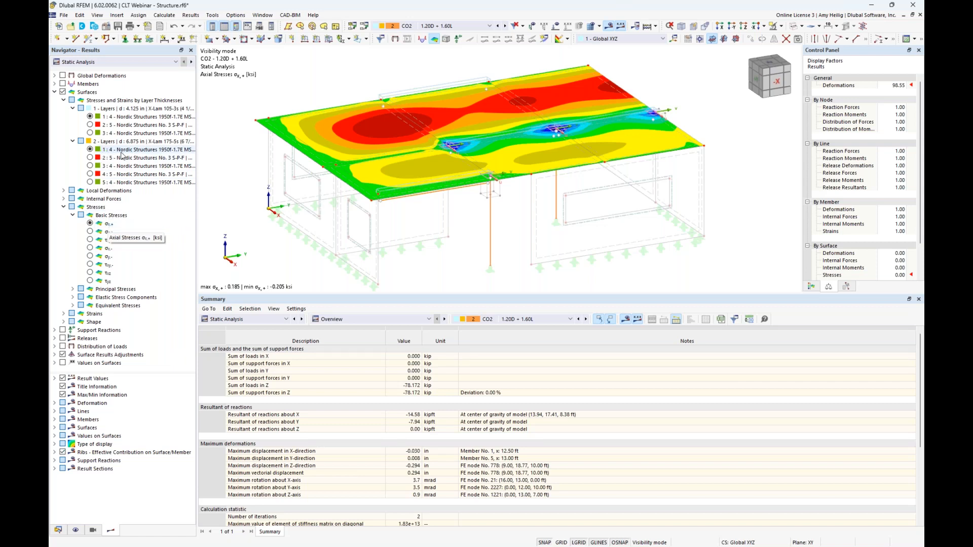
View the roof's axial stress σx,- in layer 5 and shear stress τxy,+ in layer 3 of the 6.875 in layup, enlarging the model view.
left_click(90, 248)
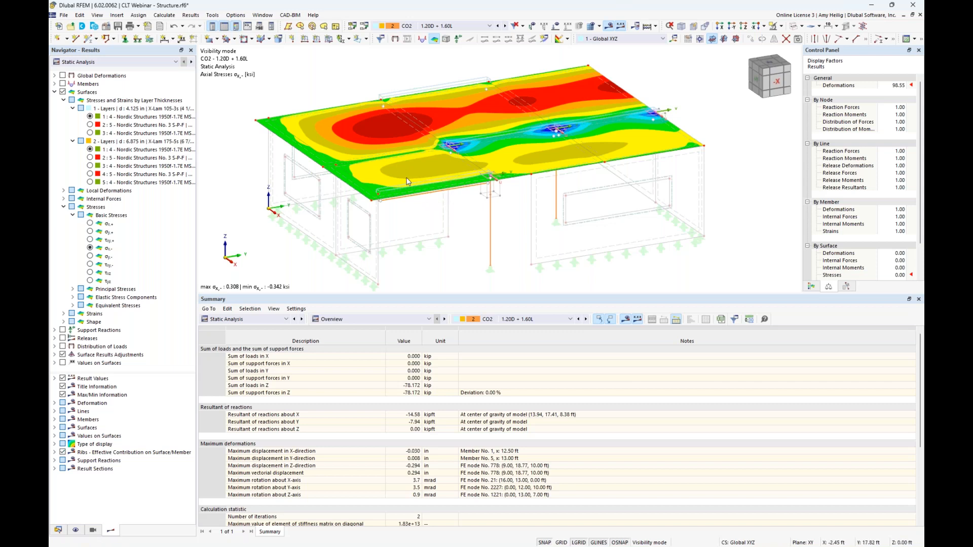
left_click(90, 183)
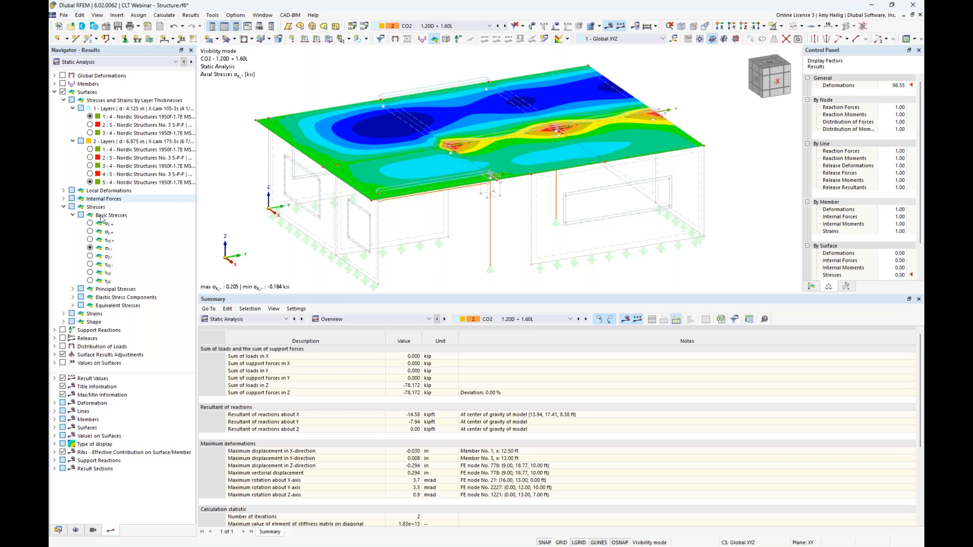
left_click(89, 241)
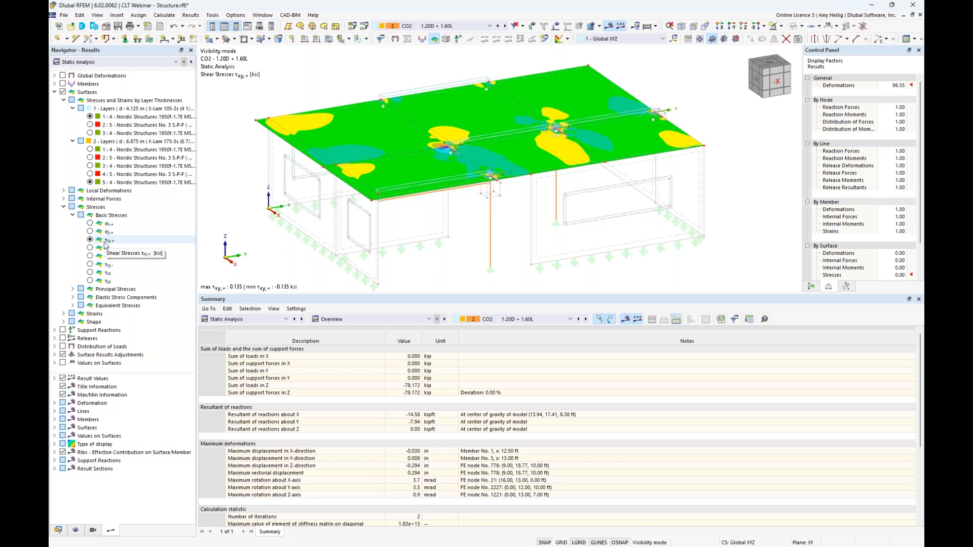
left_click(91, 166)
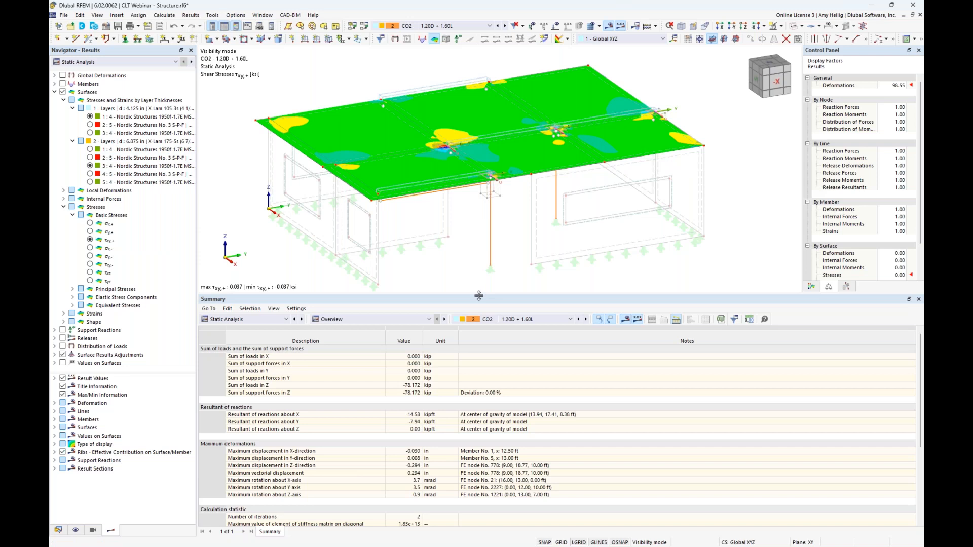
left_click_drag(478, 295, 479, 342)
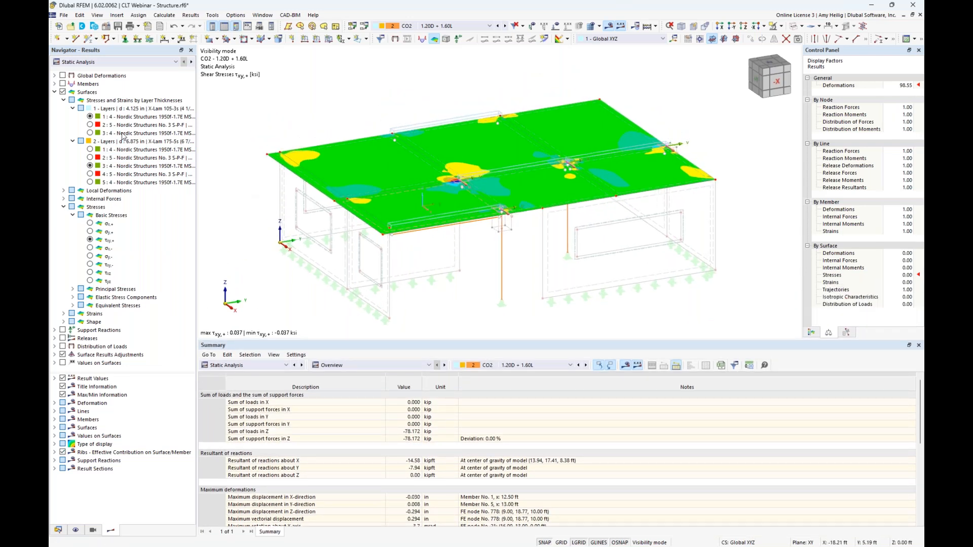
Turn off the surface results and cancel the visibility mode to show the whole structure again.
left_click(55, 92)
left_click(63, 92)
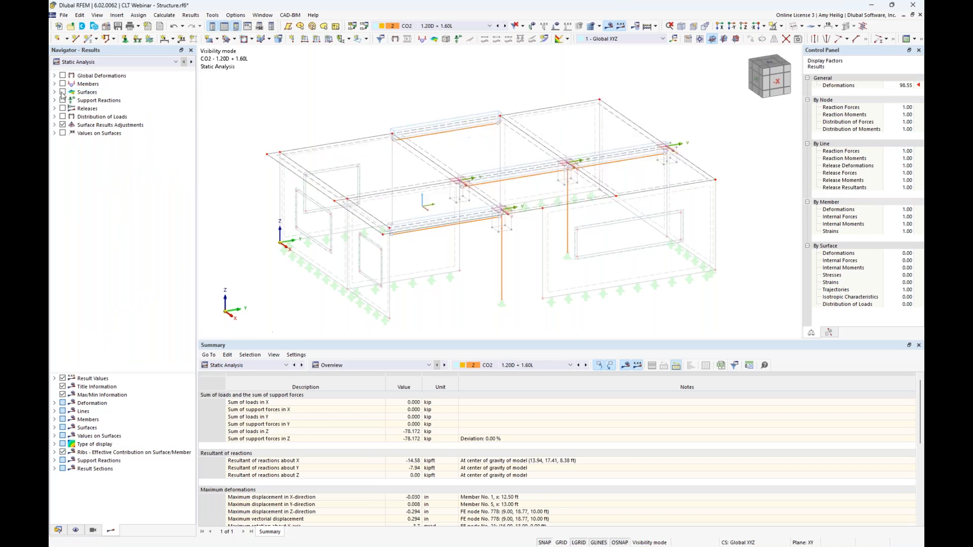
left_click(781, 26)
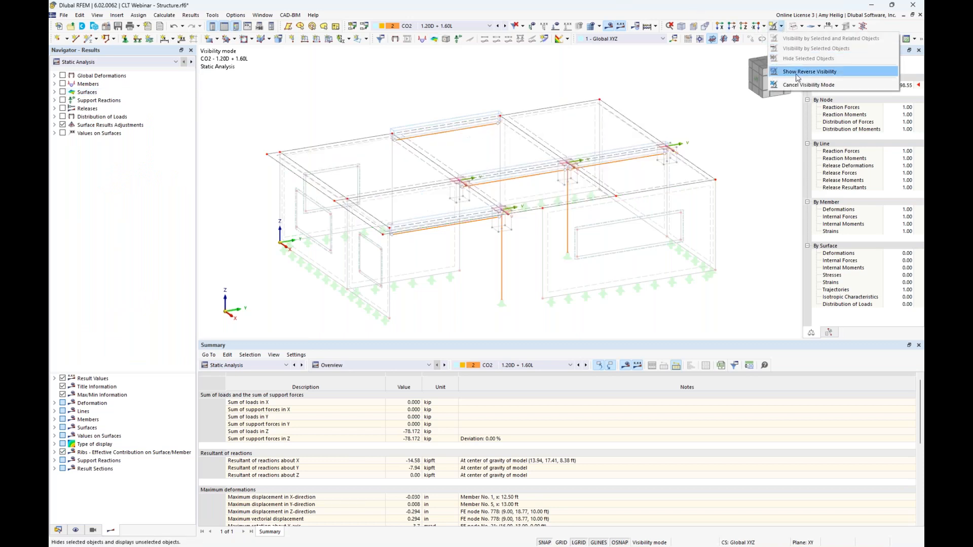
left_click(808, 84)
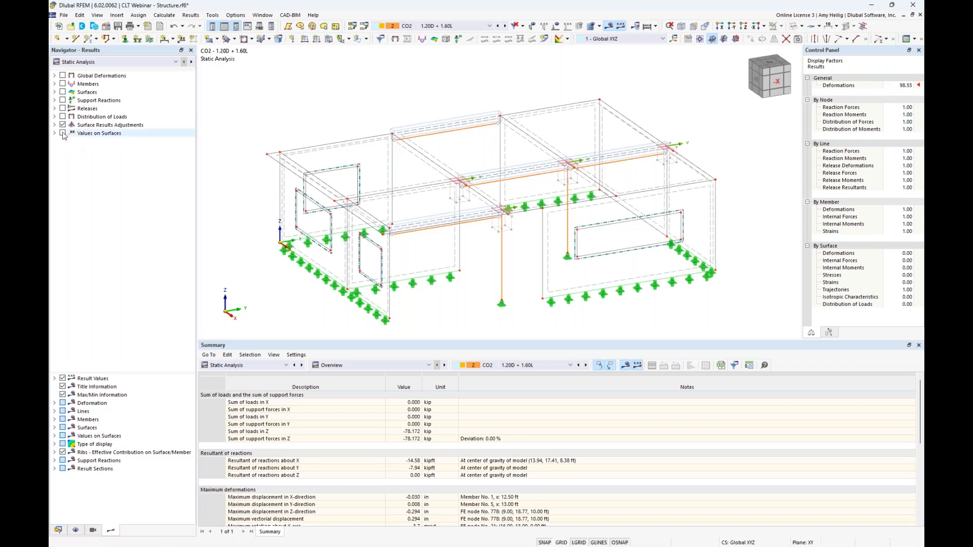
Display the support reactions, hiding the line support components px and py so that only pz is plotted for the lines.
left_click(55, 100)
left_click(62, 101)
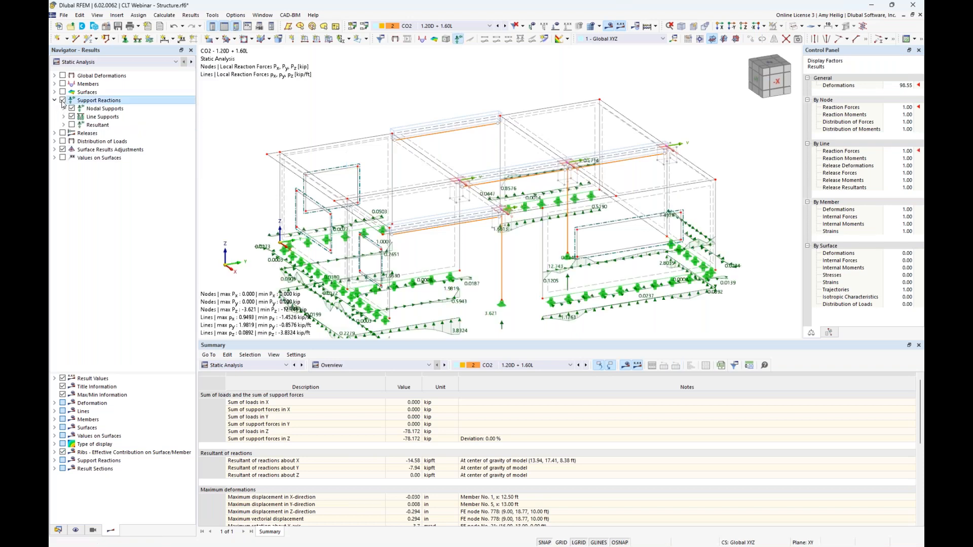
scroll(444, 211, "up", 3)
scroll(440, 284, "up", 2)
middle_click_drag(440, 284, 464, 241, "ctrl")
left_click(63, 117)
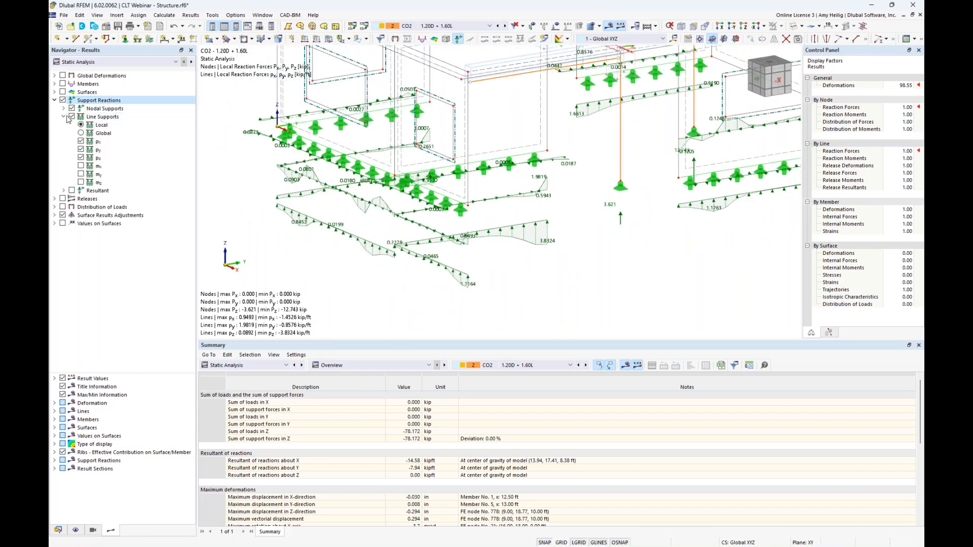
left_click(81, 141)
left_click(81, 149)
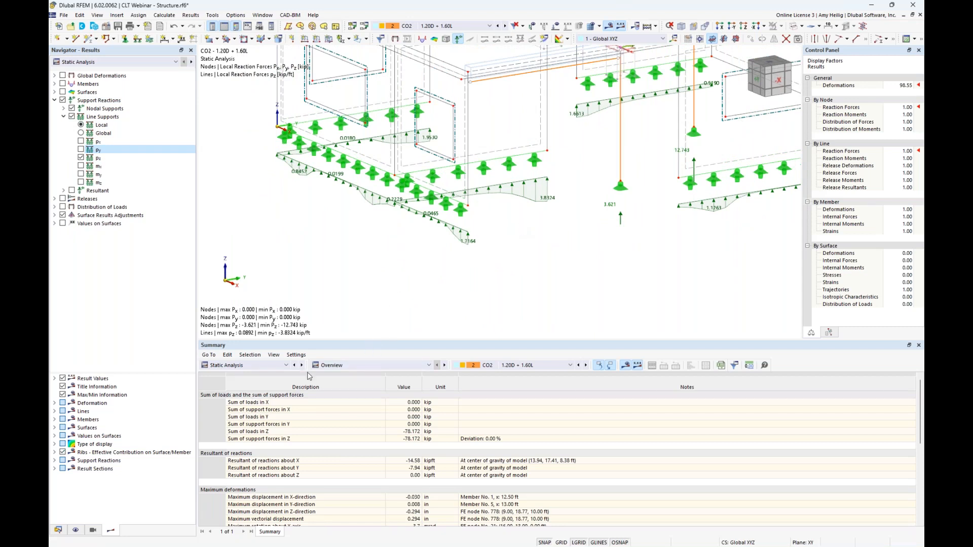
Show the support forces by line in the results table and enlarge the table.
left_click(334, 365)
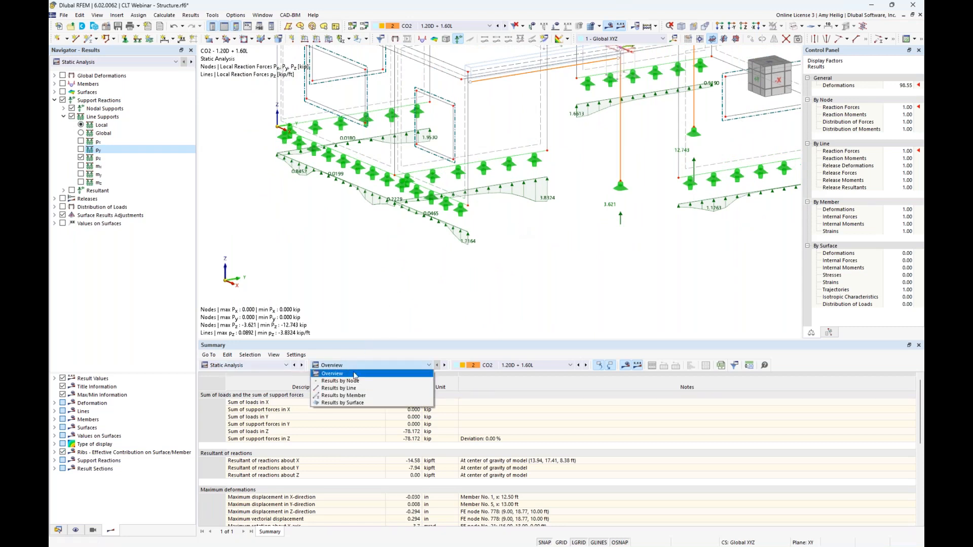
left_click(338, 388)
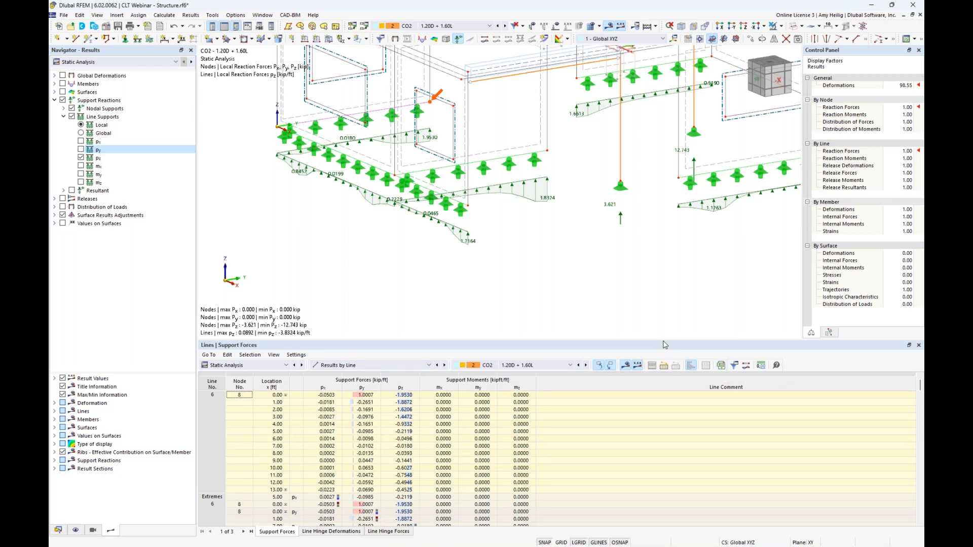
left_click_drag(663, 339, 663, 307)
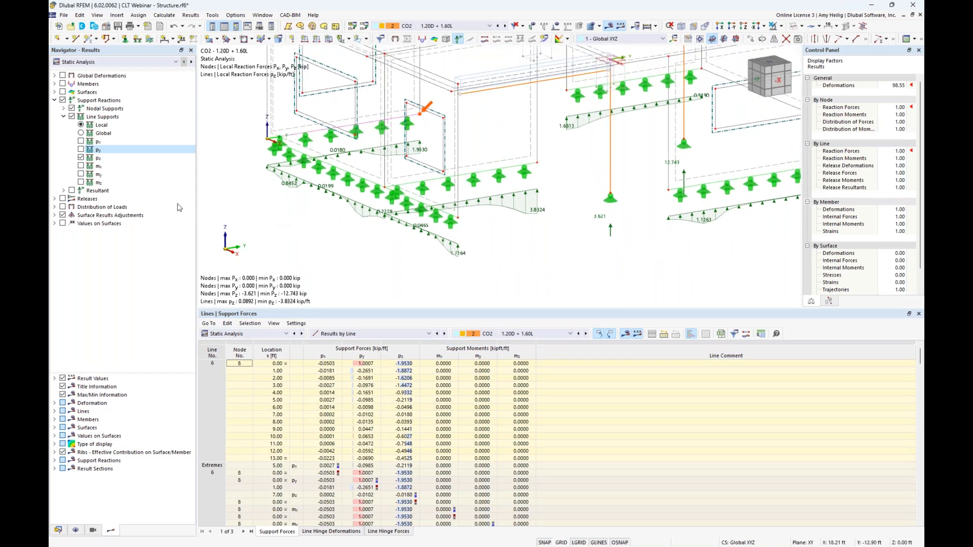
Replace the support reactions with the release results for the line hinges.
left_click(63, 117)
left_click(55, 101)
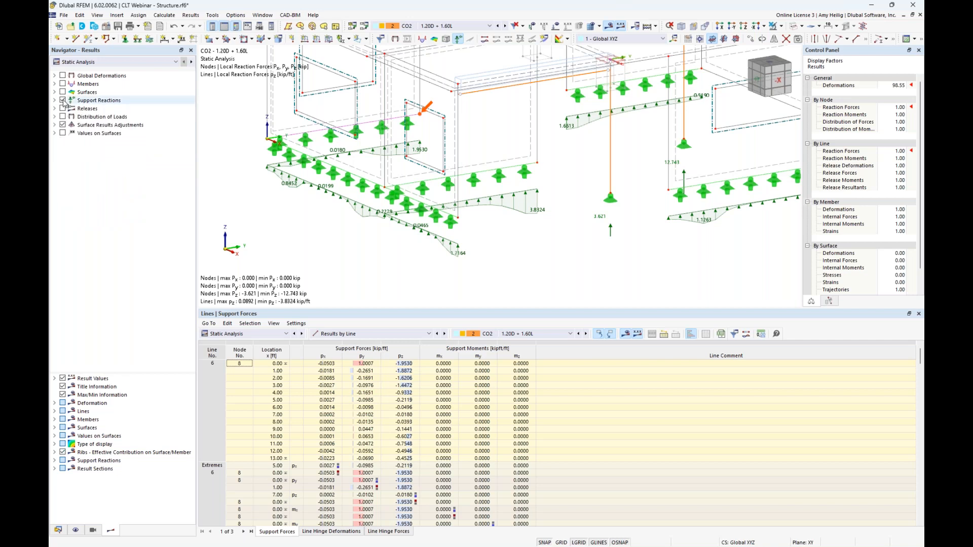
left_click(62, 100)
left_click(62, 111)
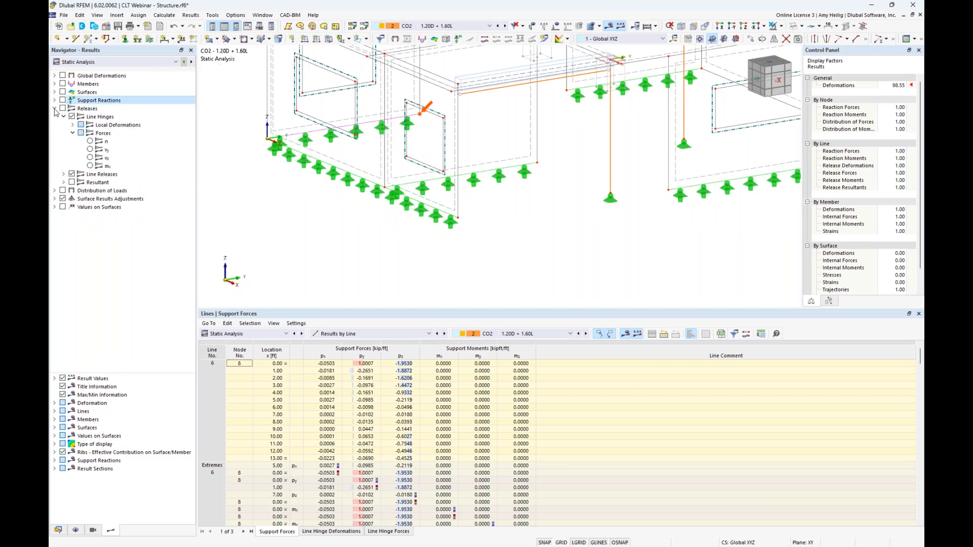
left_click(62, 109)
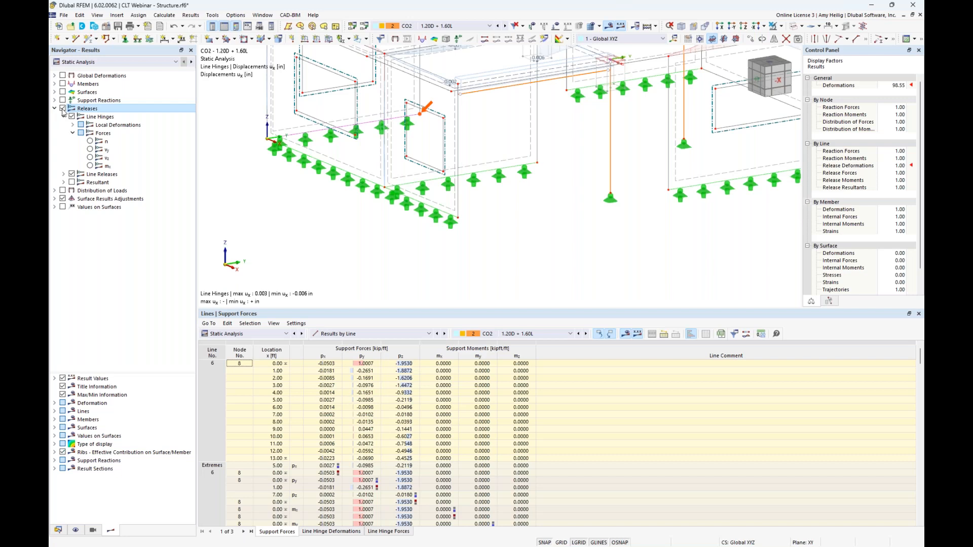
Display the line hinge force n and examine its distribution close up at the interior roof joint.
middle_click_drag(556, 207, 531, 291)
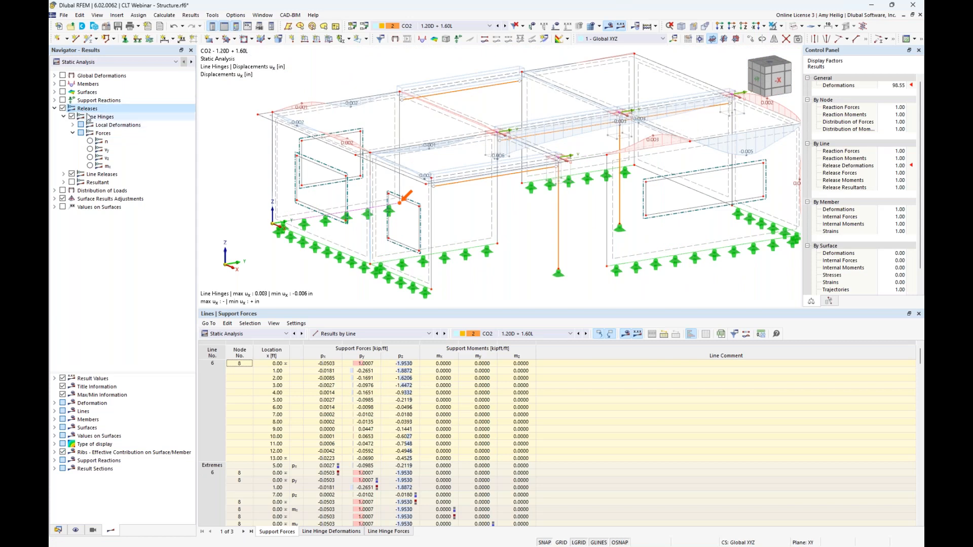
left_click(90, 141)
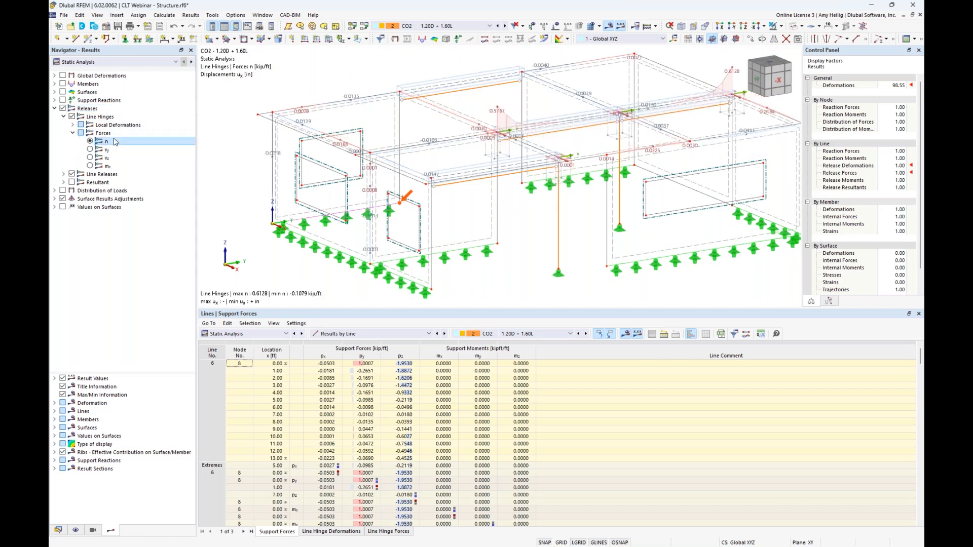
scroll(541, 162, "up", 5)
scroll(541, 162, "up", 1)
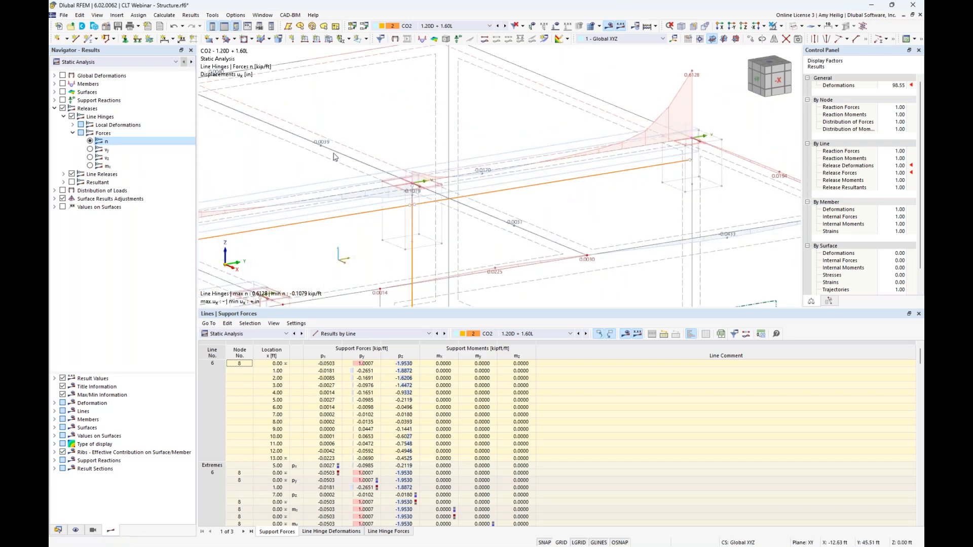
Make the line hinge symbols visible in the model at the interior roof joint.
left_click(75, 530)
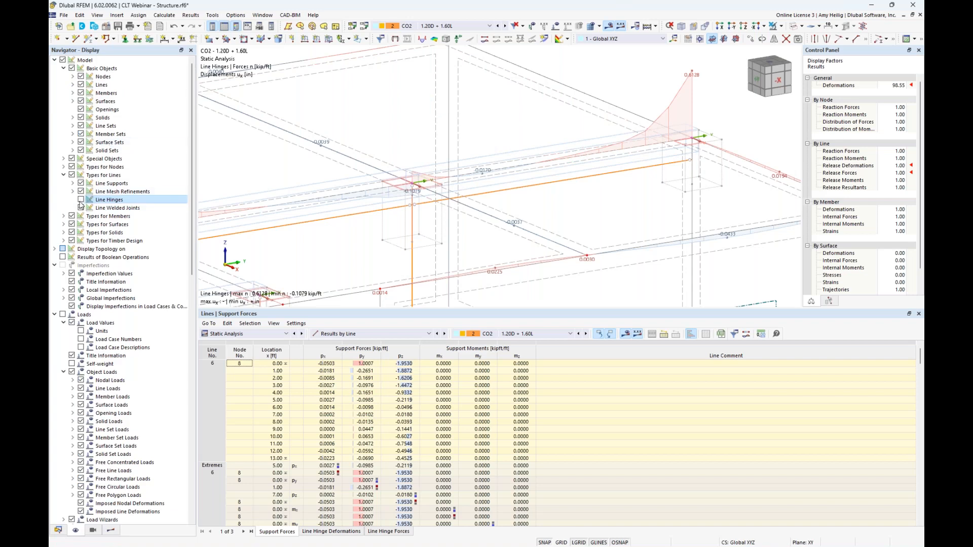
scroll(522, 174, "up", 2)
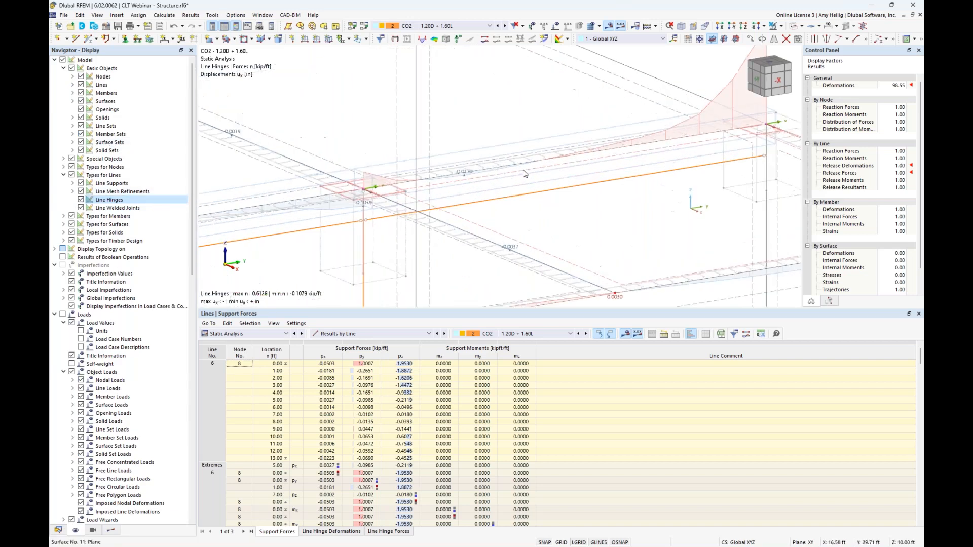
middle_click_drag(588, 189, 528, 243)
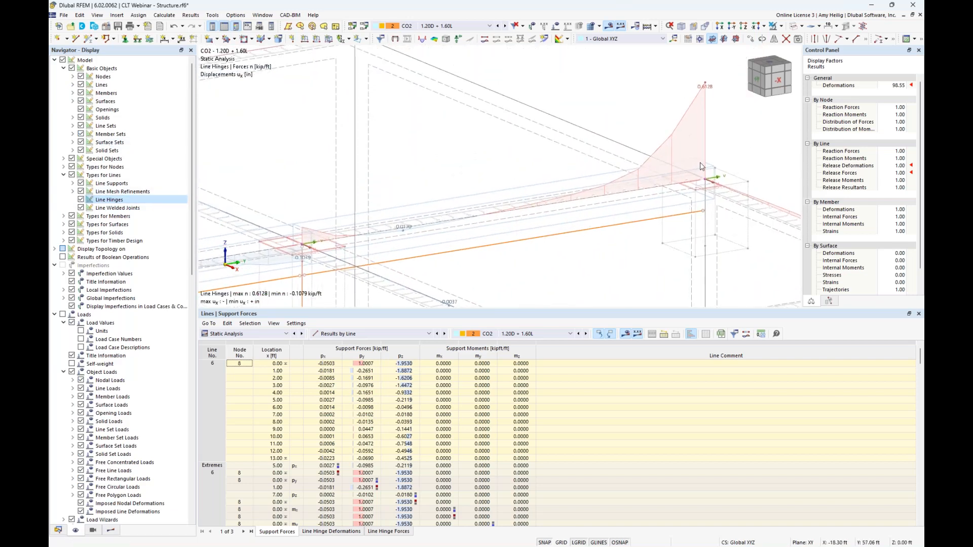
Open the result diagrams for the line hinge along the interior roof joint and examine the values at x = 0.00 ft.
right_click(500, 211)
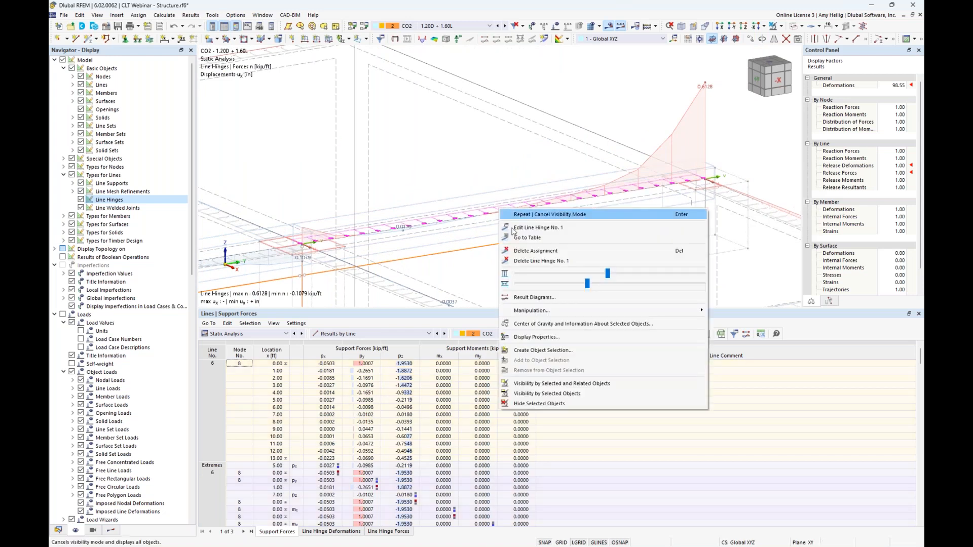
left_click(532, 299)
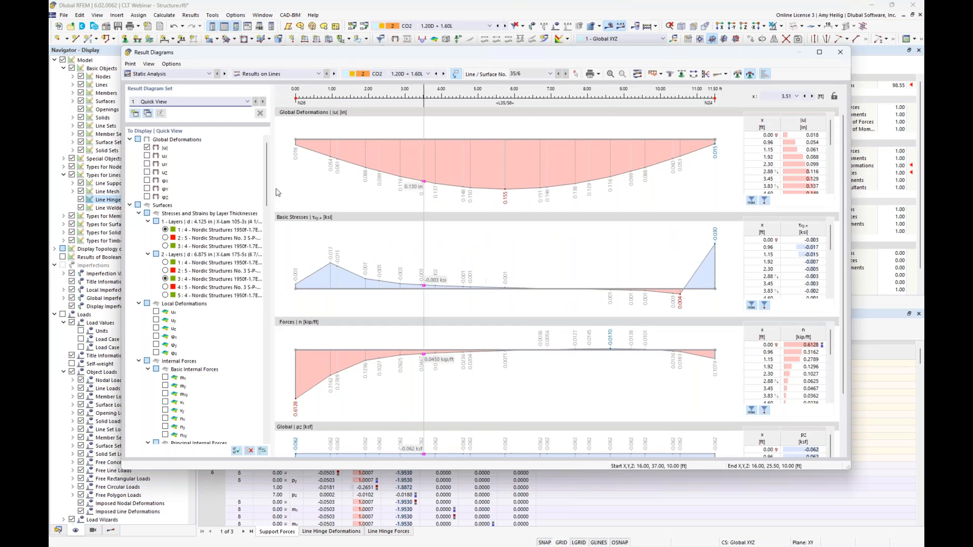
left_click(530, 245)
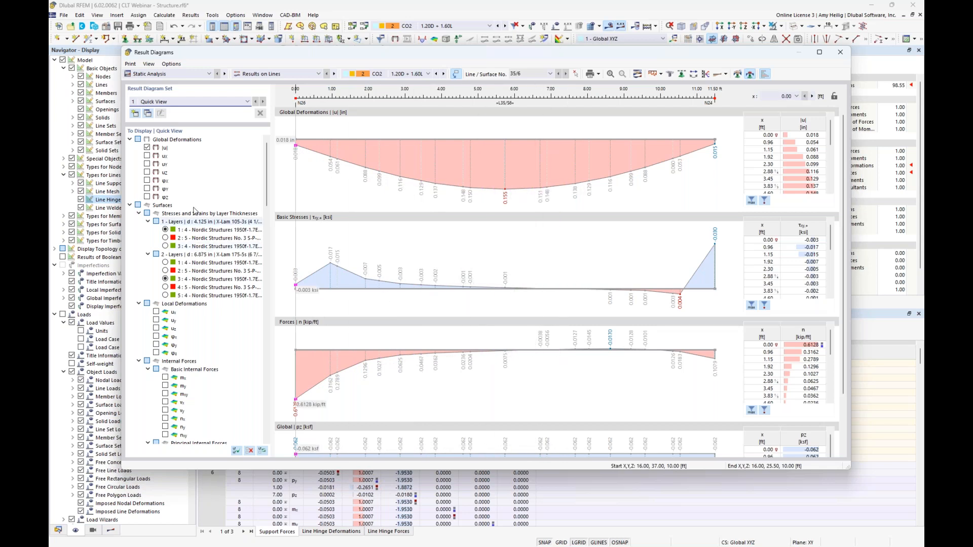
Clear all displayed results from the result diagrams and show only the line hinge force n.
scroll(185, 254, "down", 12)
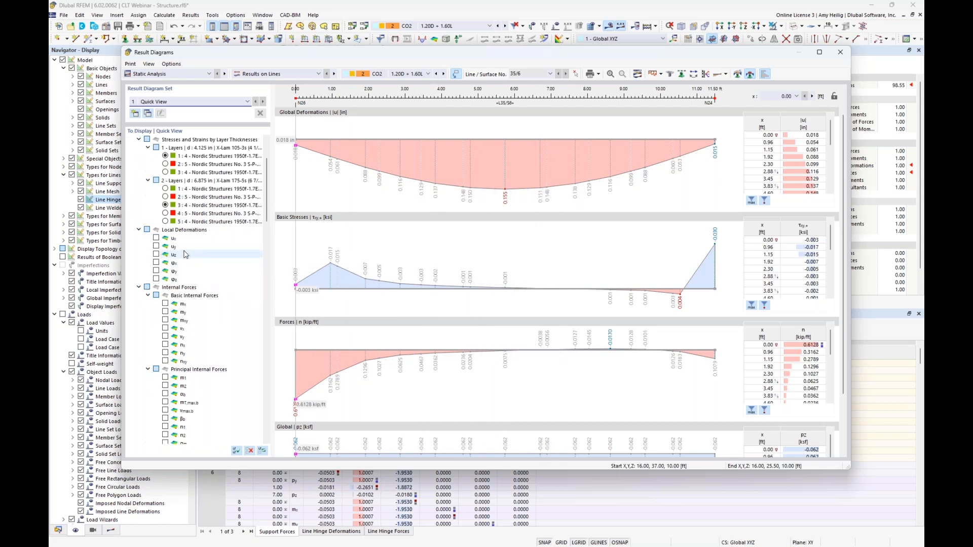
left_click(251, 451)
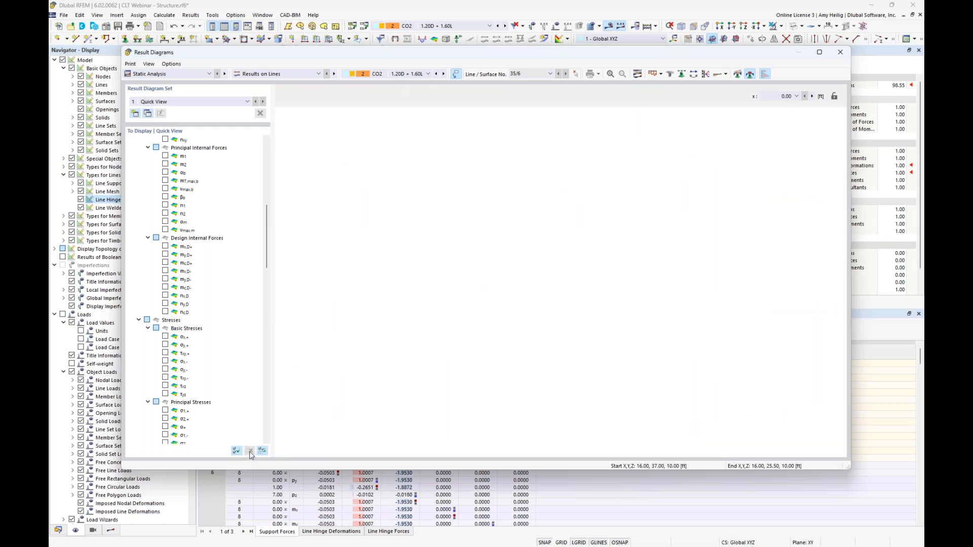
scroll(206, 328, "down", 1)
scroll(206, 328, "down", 20)
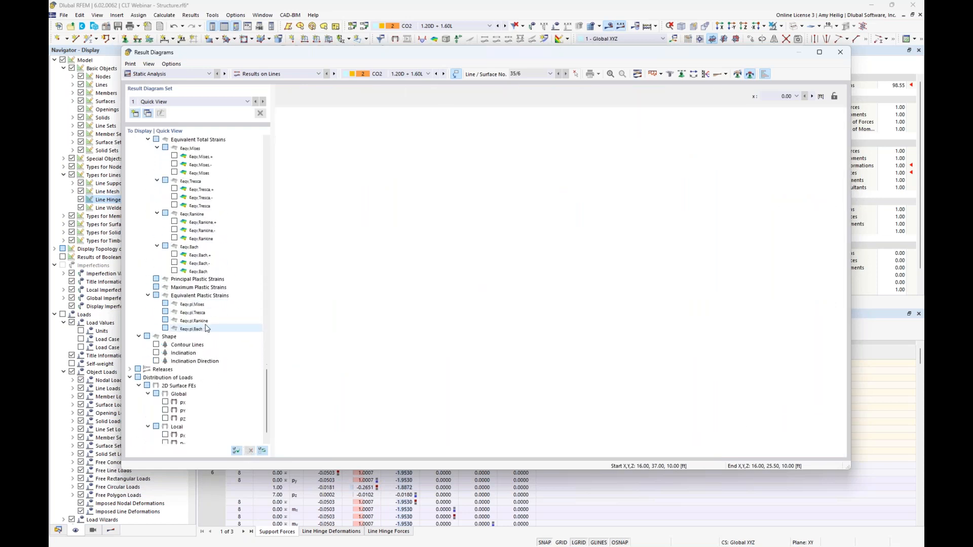
scroll(207, 328, "down", 1)
left_click(130, 353)
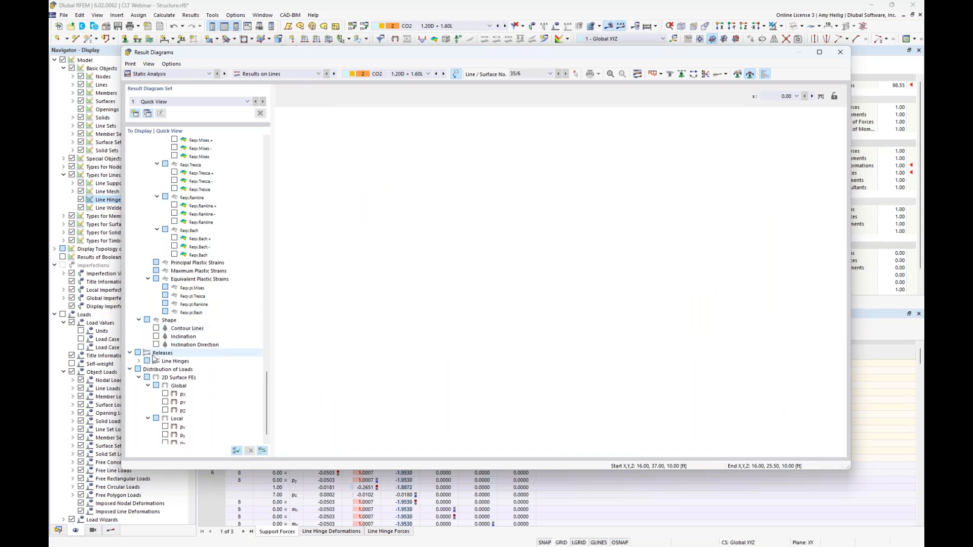
left_click(139, 361)
left_click(148, 377)
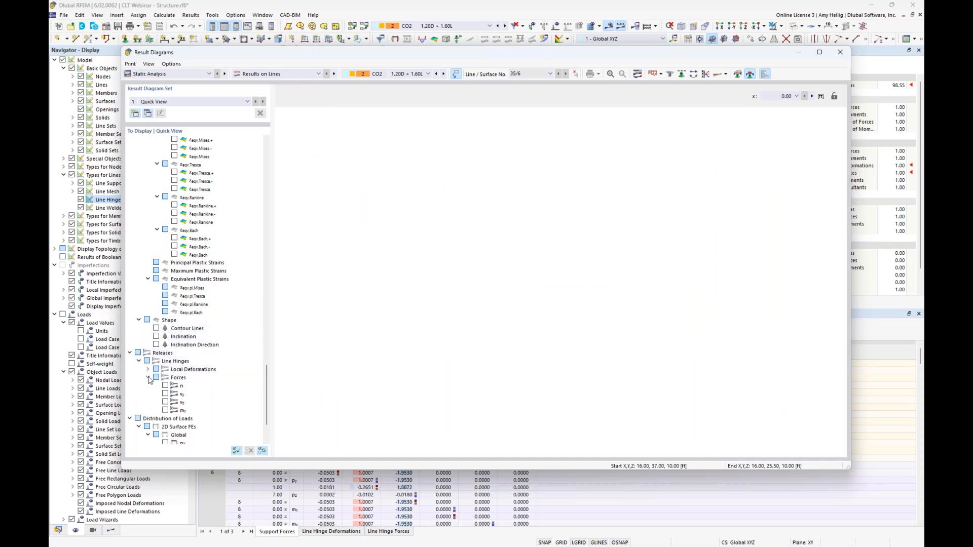
left_click(165, 386)
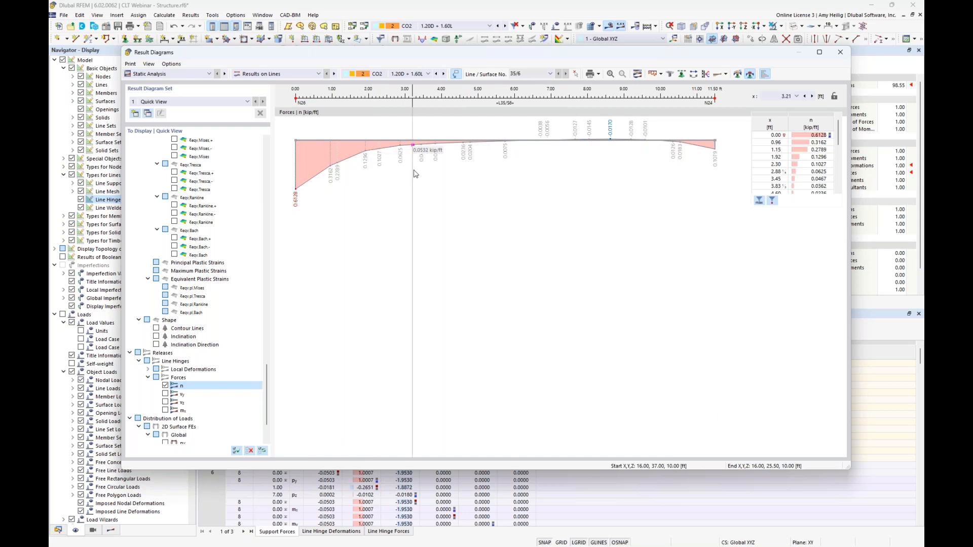
Add a constant smooth range from 0.00 to 3.00 ft to average the line hinge force n diagram.
left_click(738, 75)
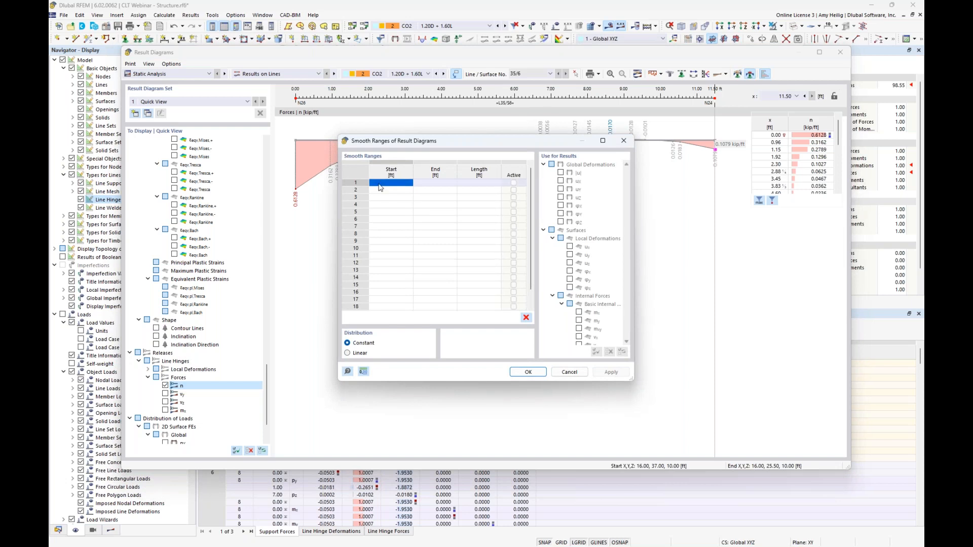
left_click_drag(416, 141, 396, 221)
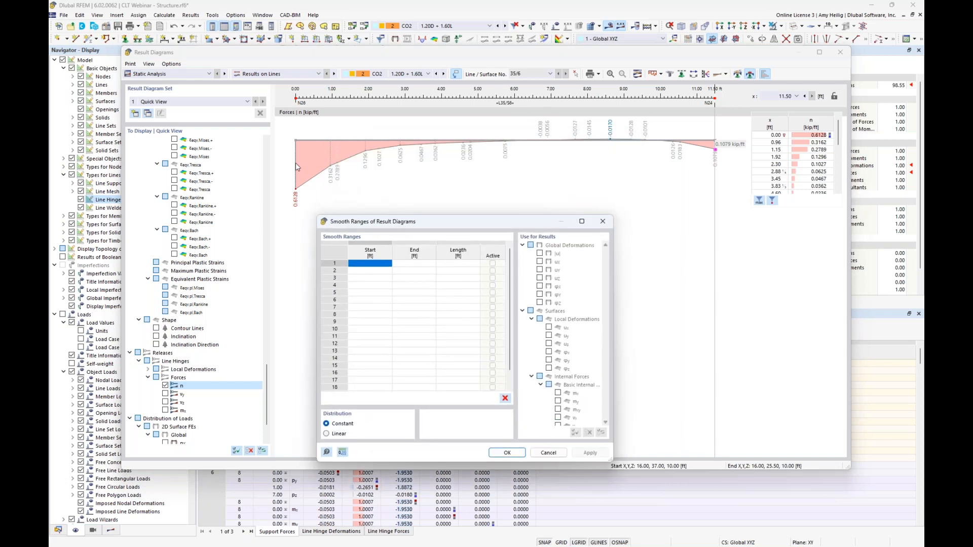
left_click(367, 263)
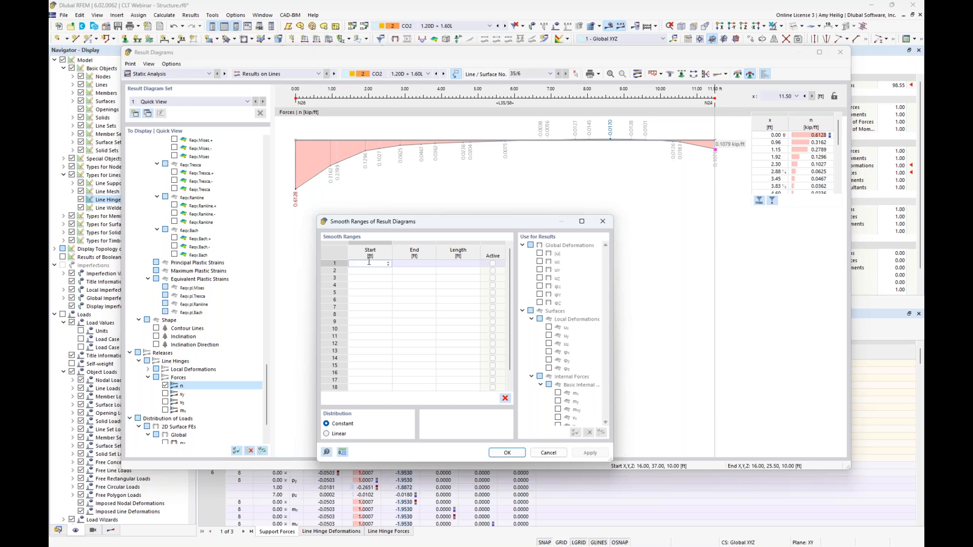
left_click(403, 264)
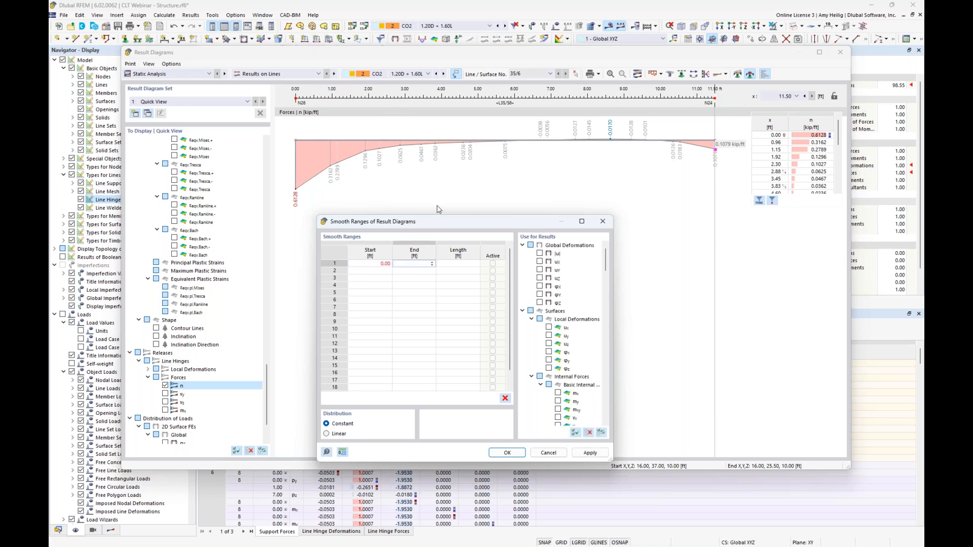
type("3")
left_click(507, 452)
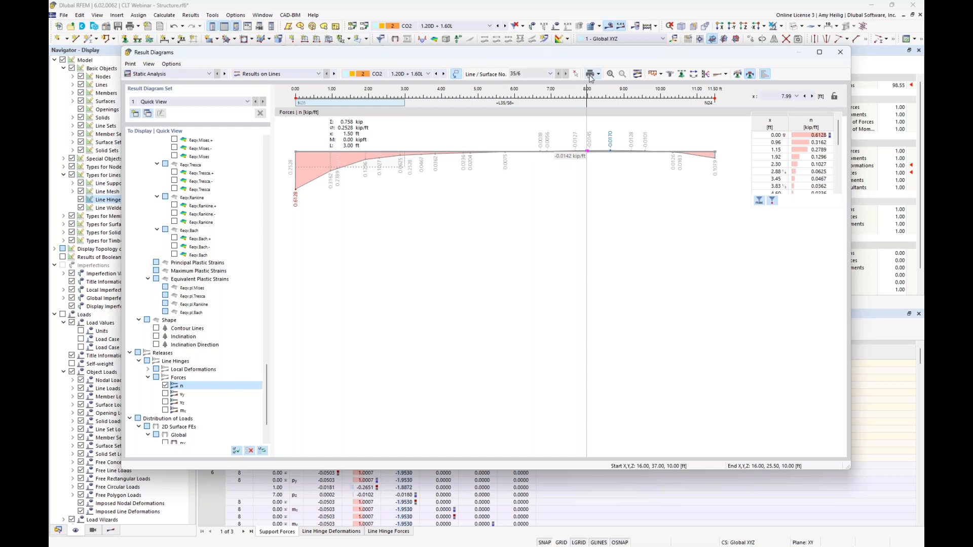
left_click(428, 74)
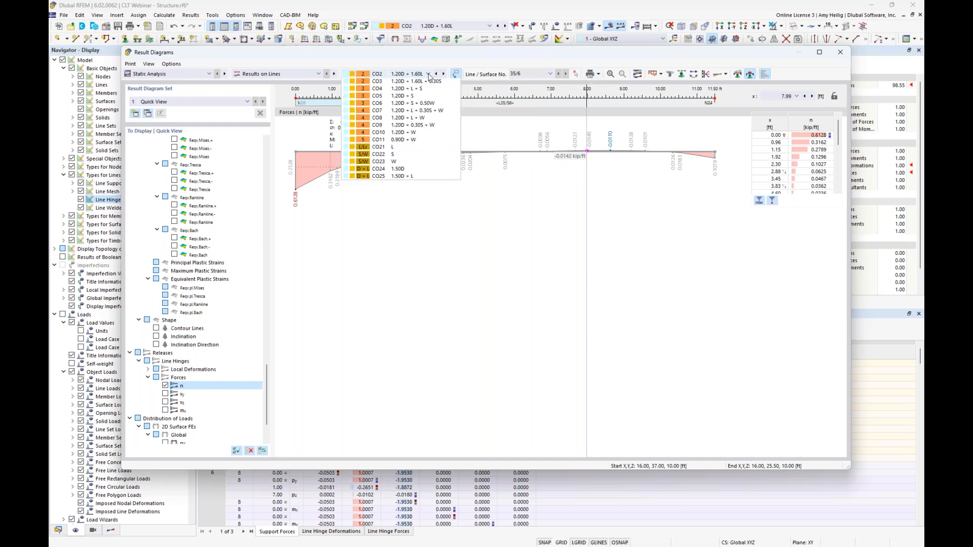
left_click(493, 223)
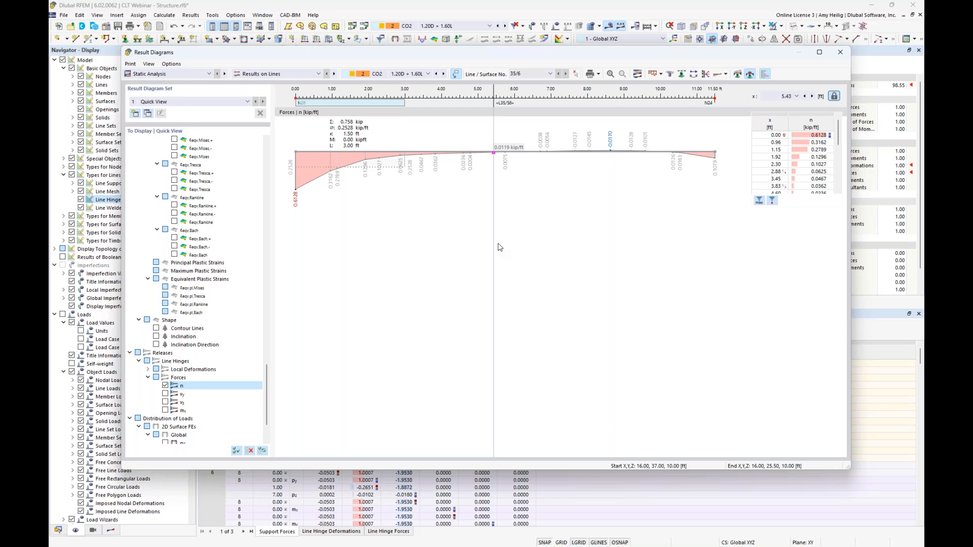
Switch to the running PowerPoint slide show of the 2018 NDS CLT Design webinar.
key("super+Tab")
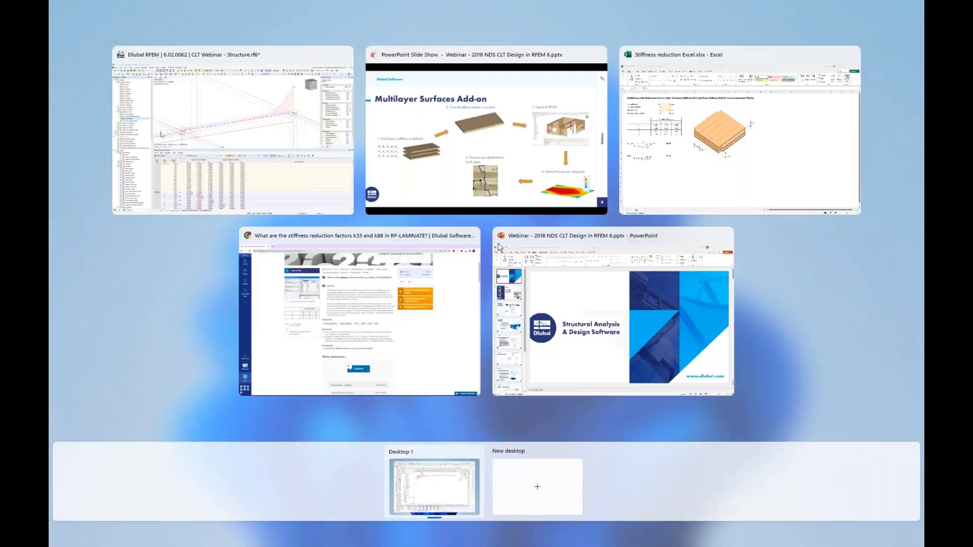
left_click(511, 174)
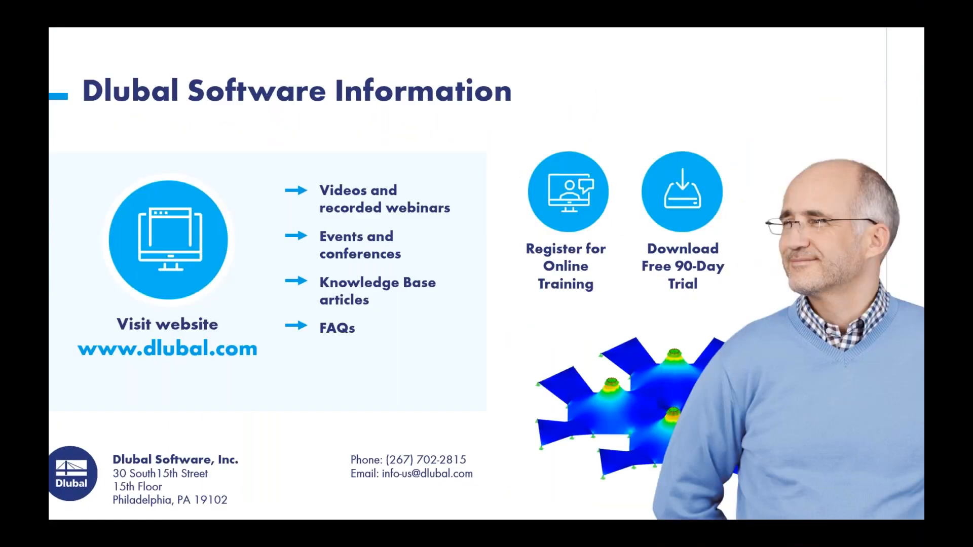